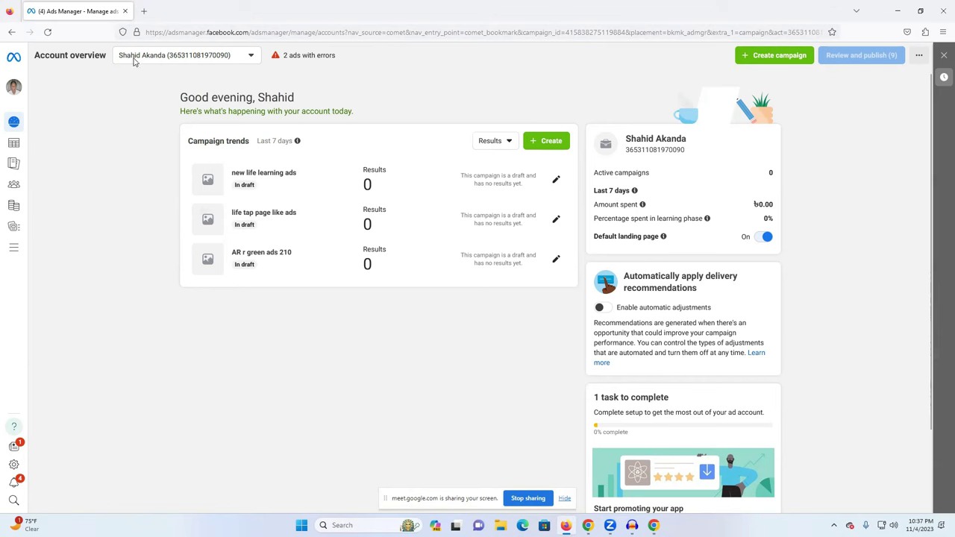
Open Ads Manager from Facebook in a second tab, then close that duplicate Ads Manager tab.
click(143, 11)
click(276, 349)
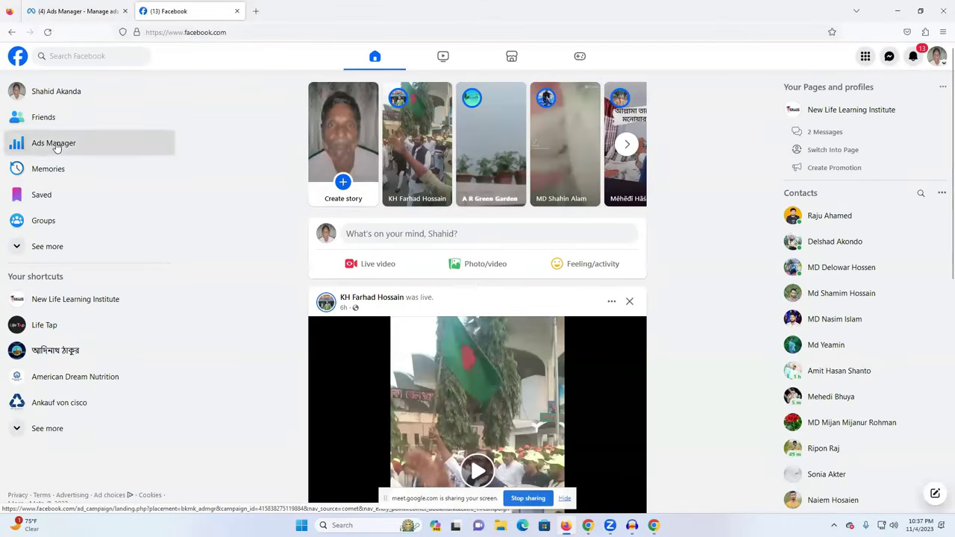
click(153, 157)
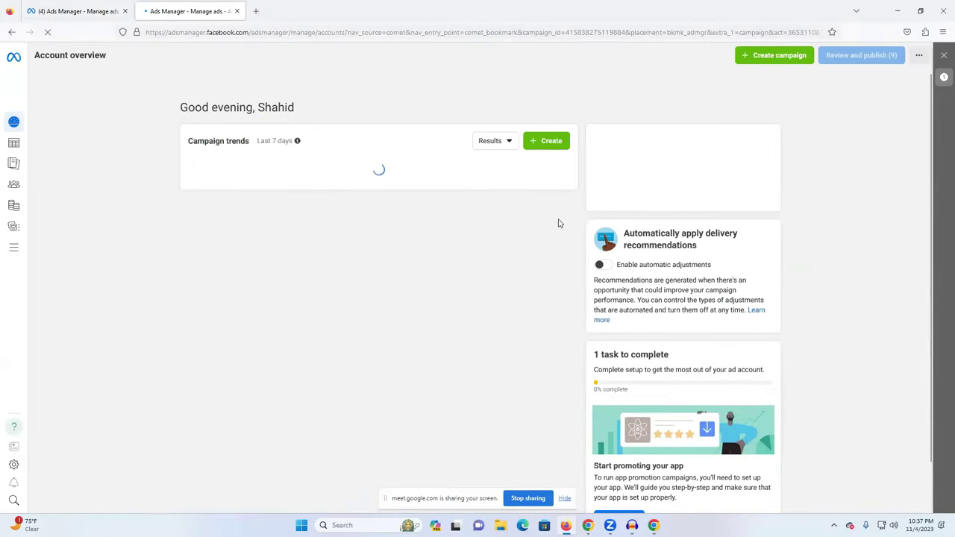
click(82, 12)
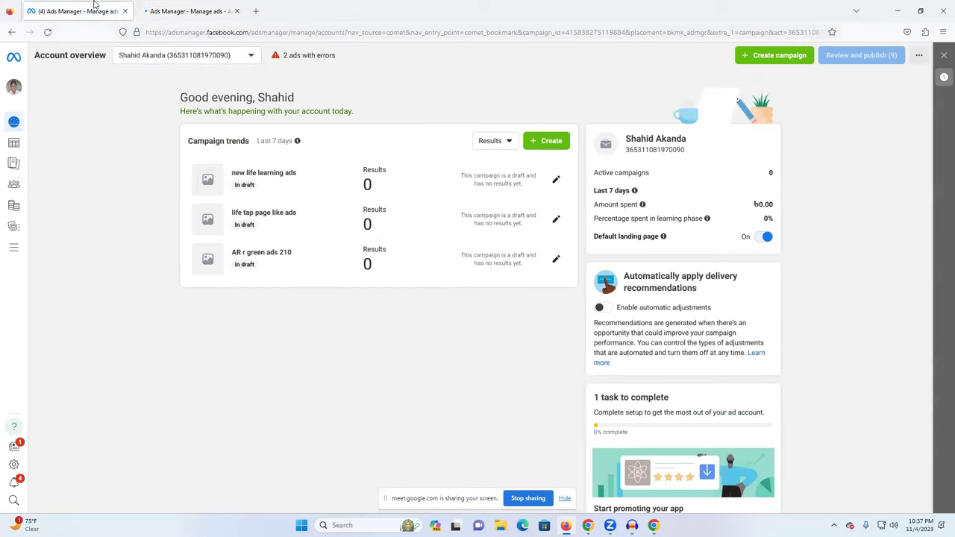
middle_click(197, 19)
Search Google for 'facebook ads manager', open the first ad account, then close that tab.
click(142, 10)
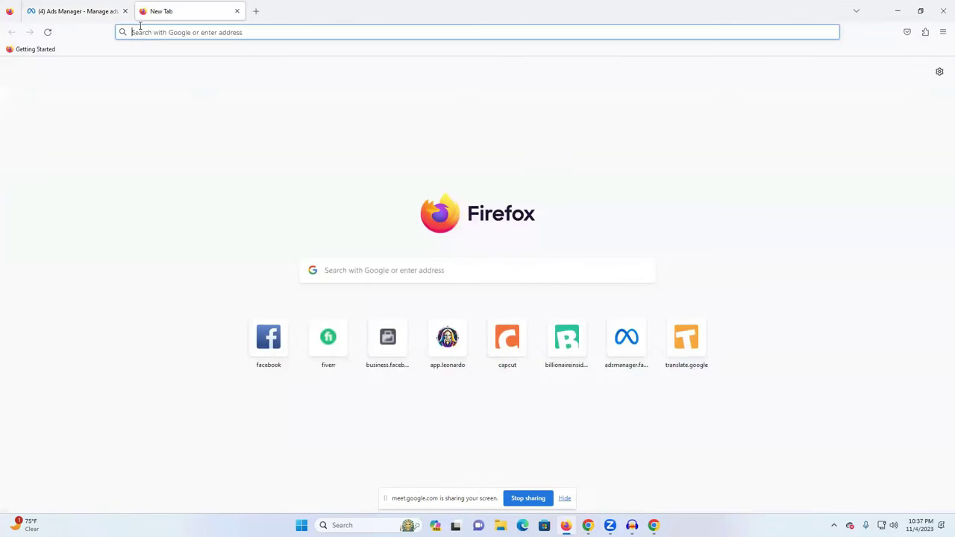
click(140, 33)
text(adsmanager.facebook.com/)
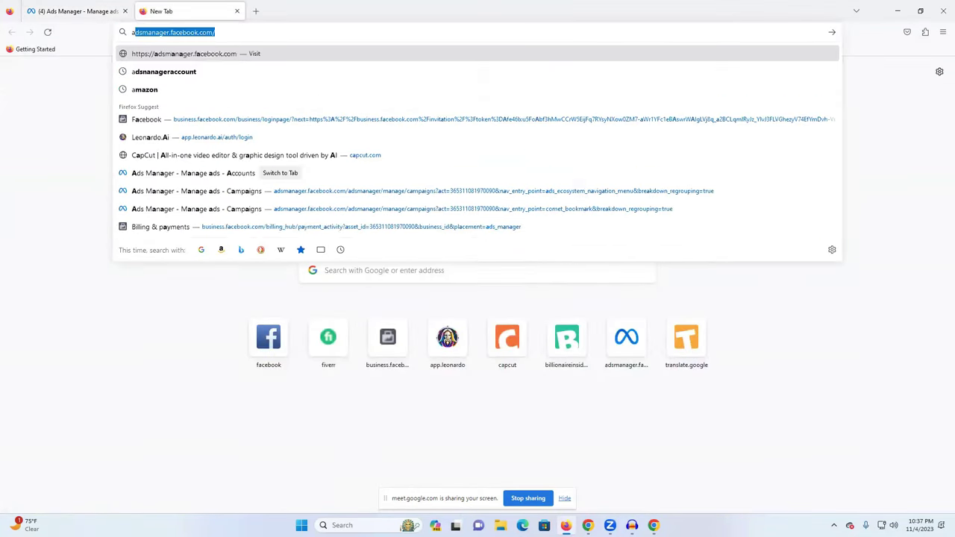
click(194, 88)
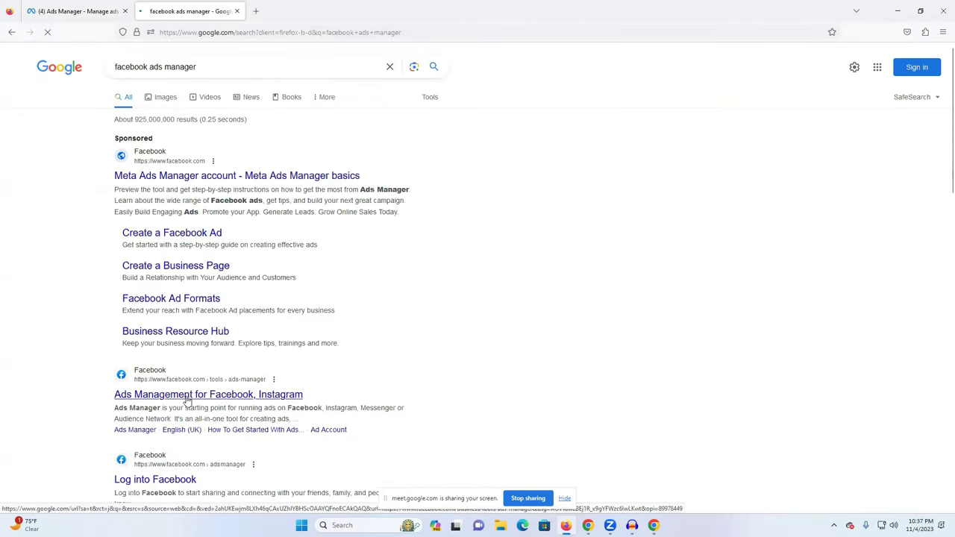
click(187, 395)
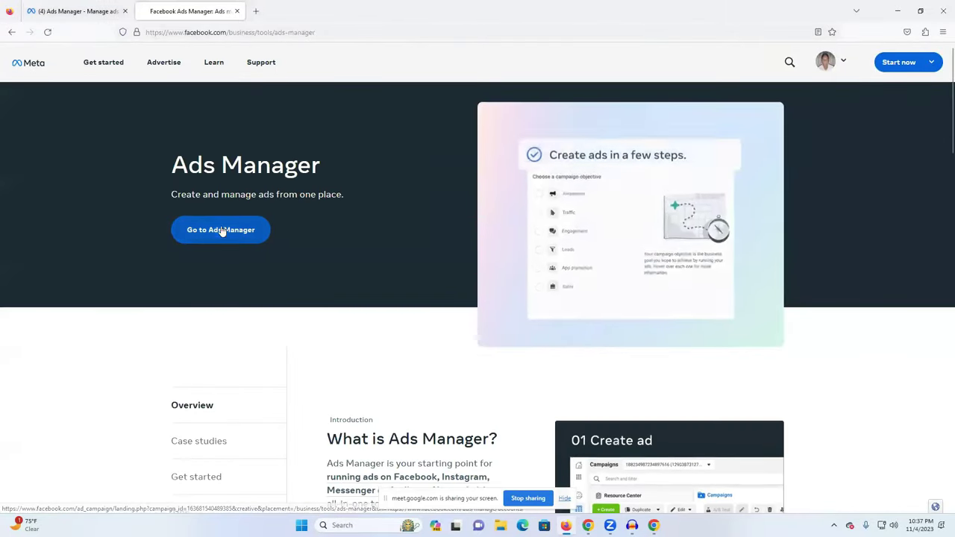
click(221, 230)
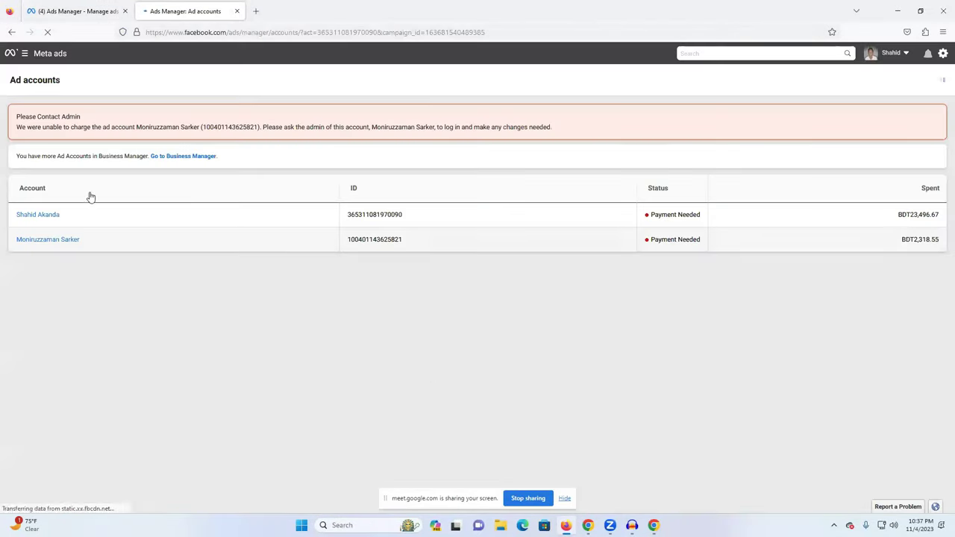
click(45, 216)
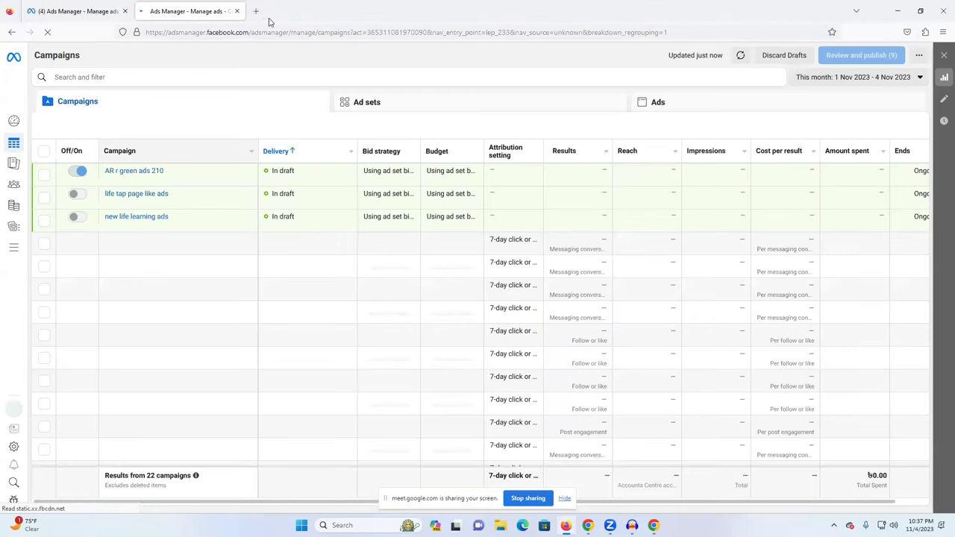
click(237, 10)
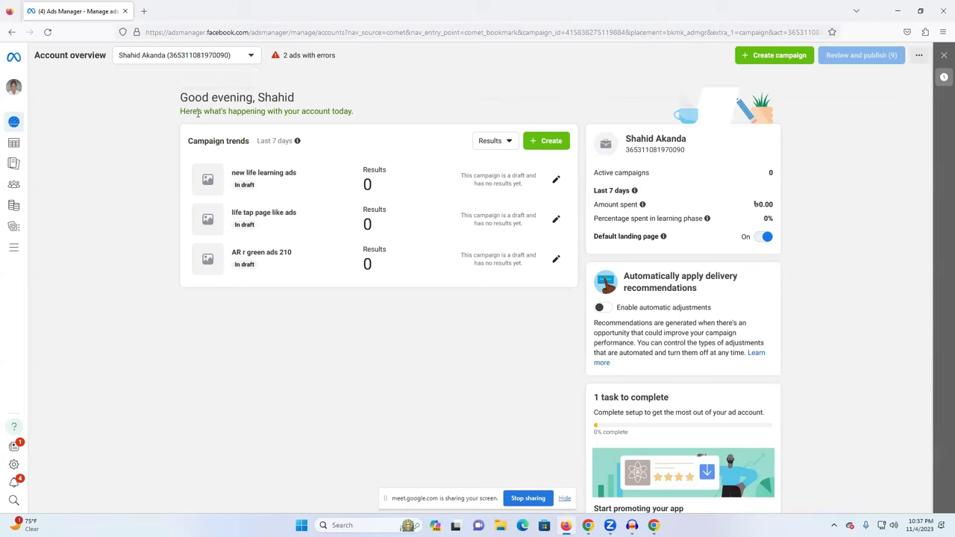
Pick the Lifetao account from the full See More Ad Accounts list.
click(173, 58)
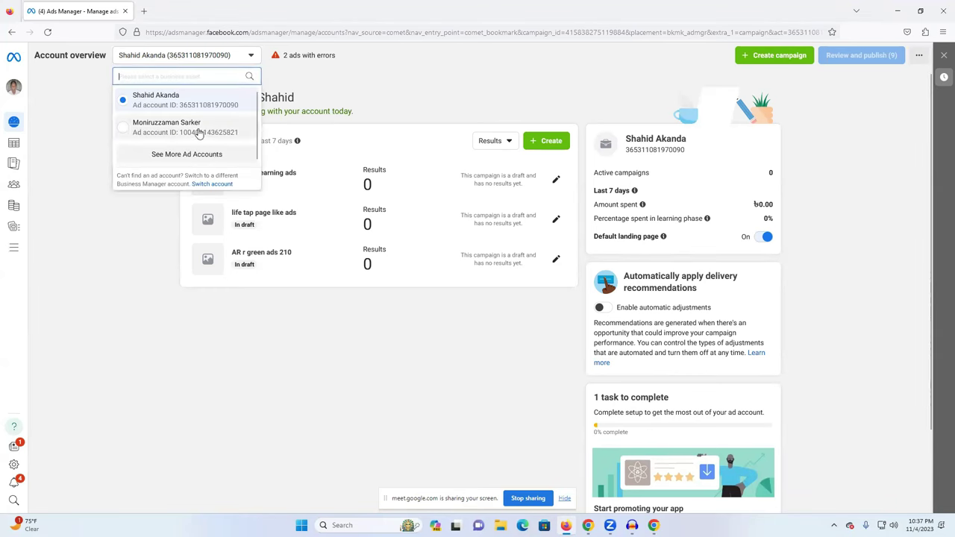
click(188, 154)
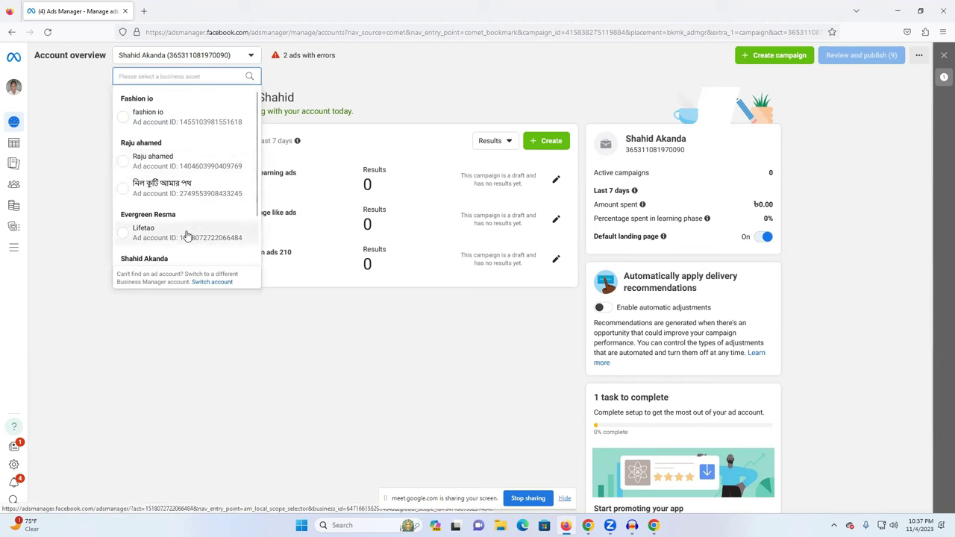
scroll(186, 224, down, 2)
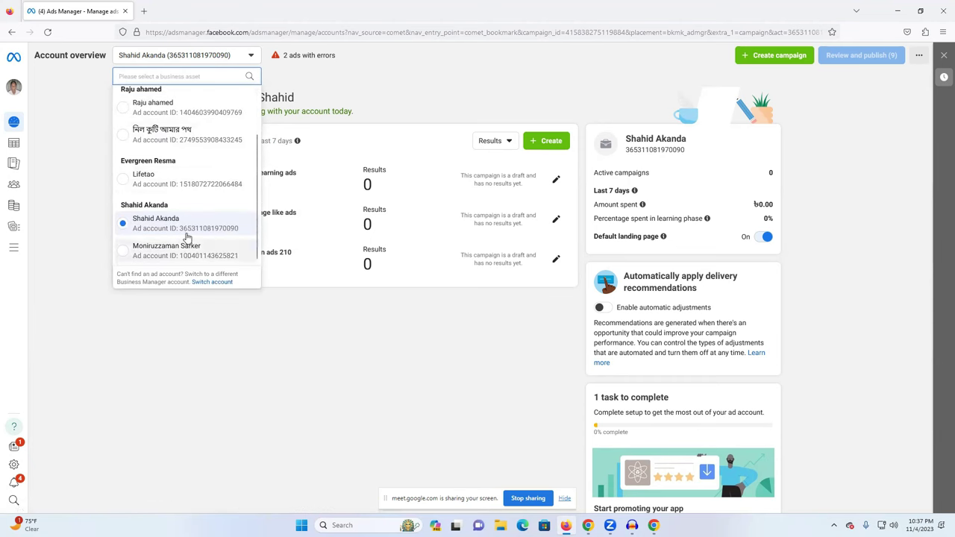
scroll(186, 221, up, 2)
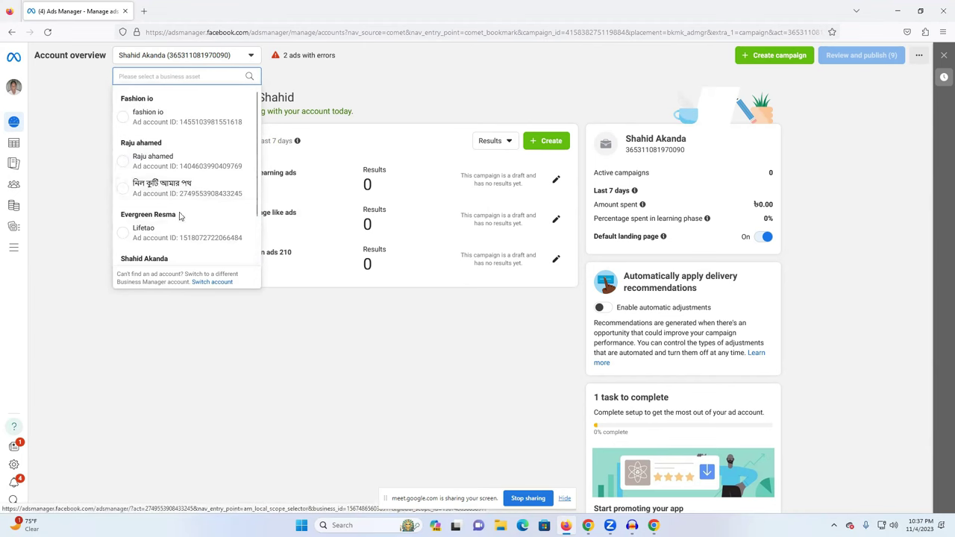
scroll(188, 230, down, 2)
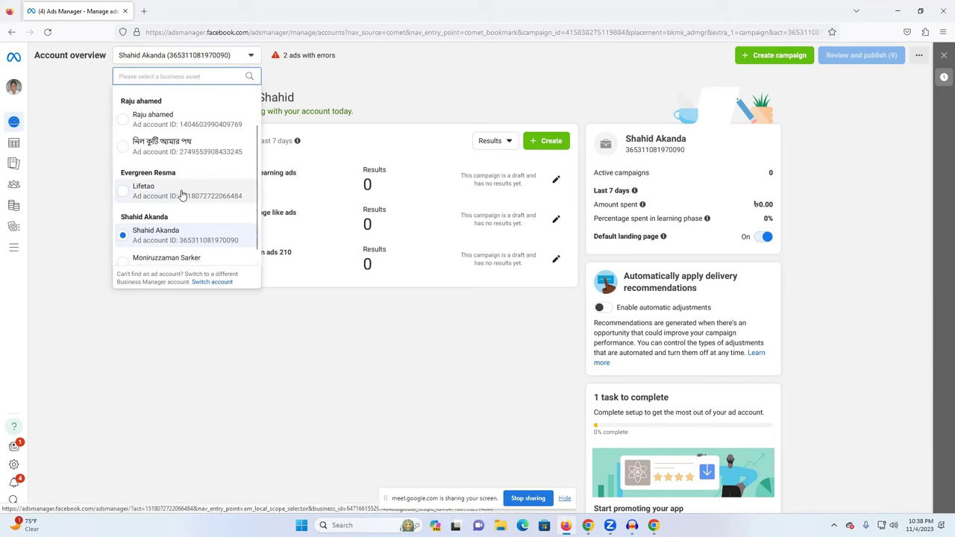
click(183, 195)
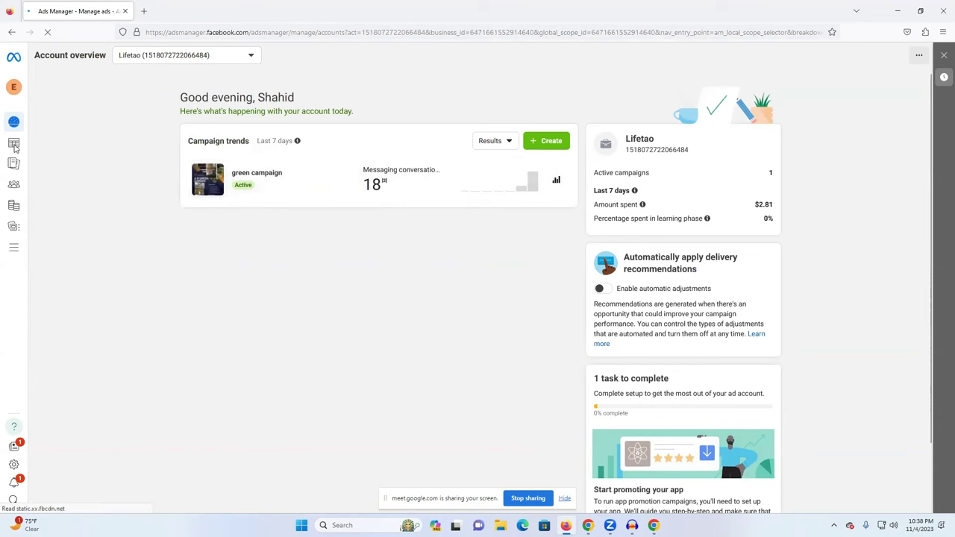
Go to the Lifetao Campaigns list, dismissing the new-campaign objective dialog twice.
click(548, 143)
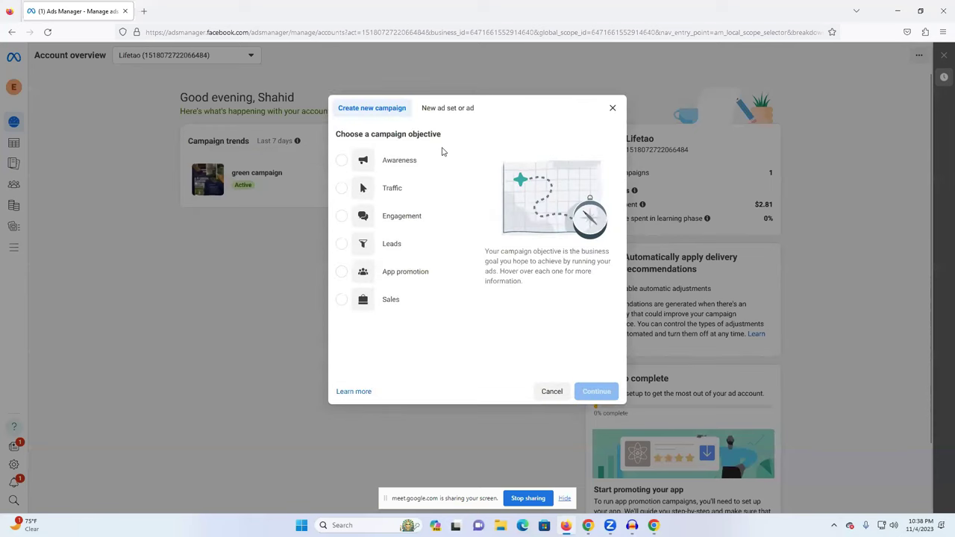
click(612, 107)
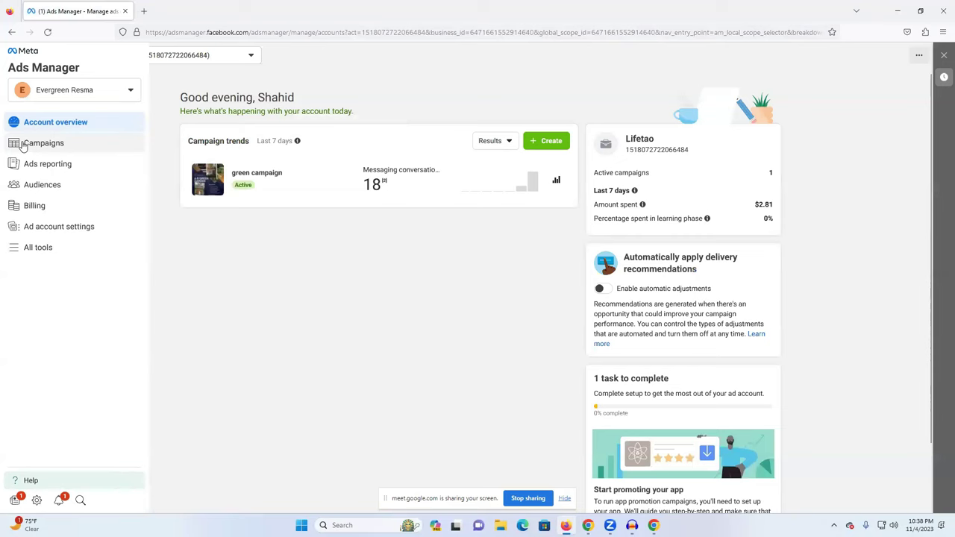
click(42, 147)
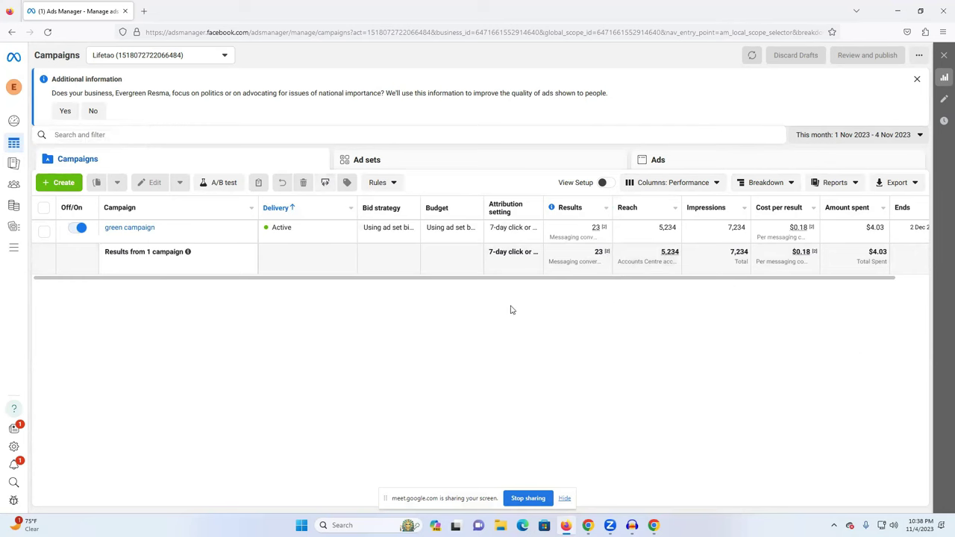
click(64, 183)
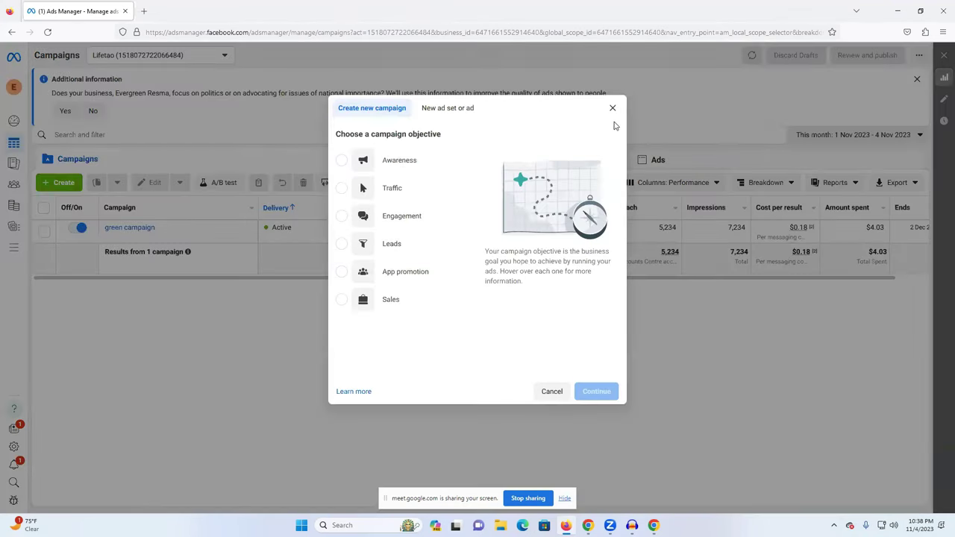
click(613, 108)
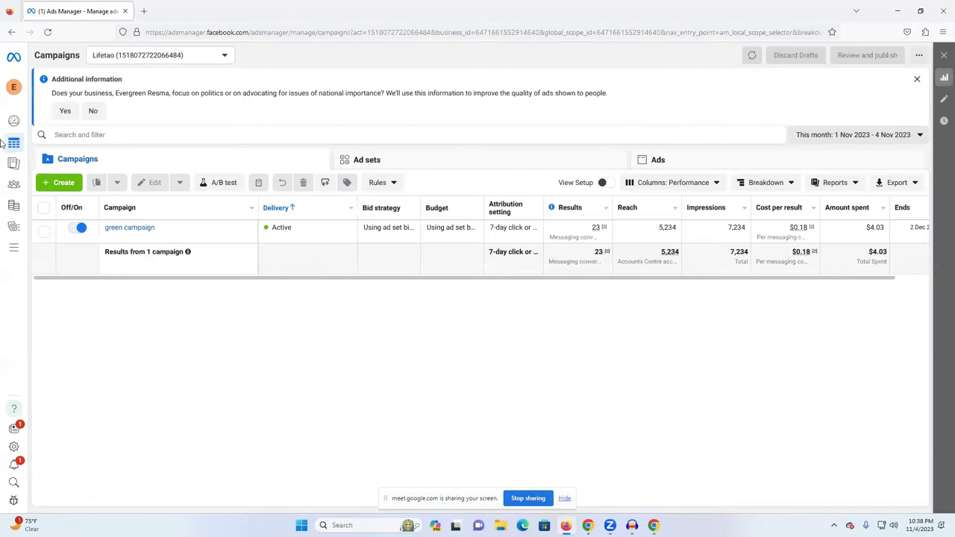
Open and close the business account switcher without changing accounts.
click(13, 87)
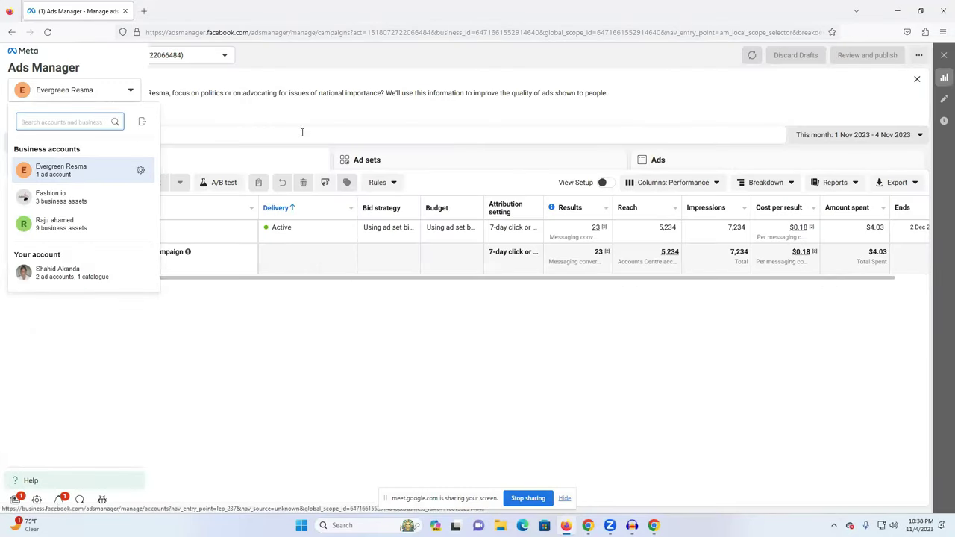
click(113, 164)
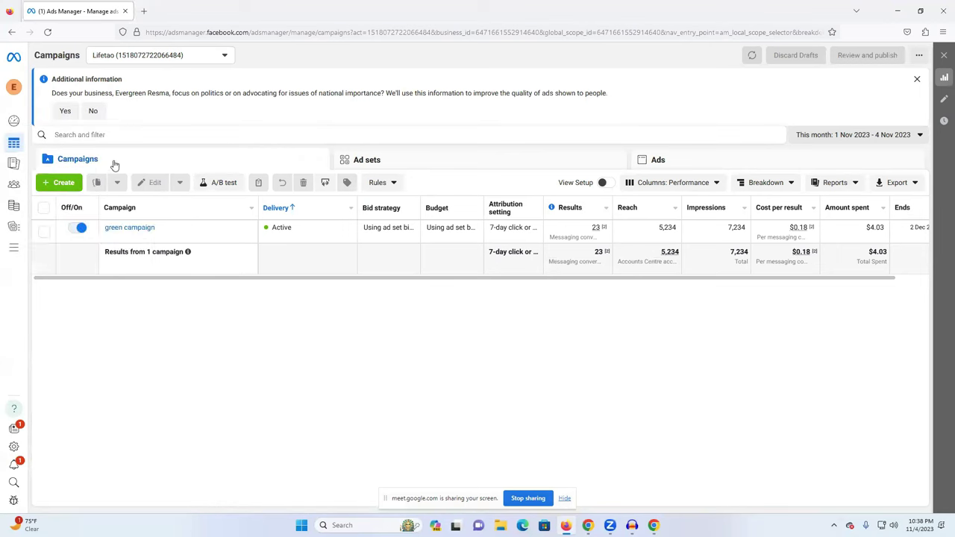
mouse_move(39, 181)
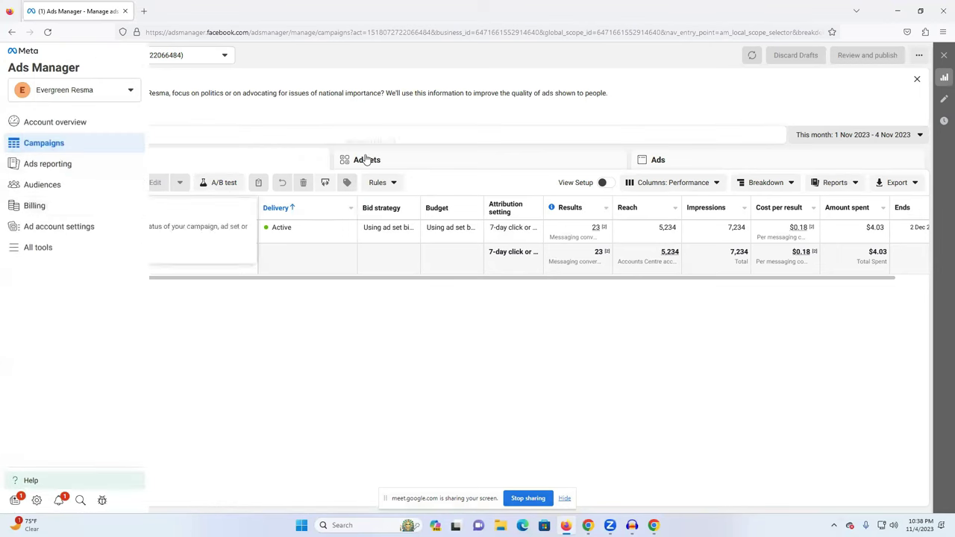
mouse_move(14, 142)
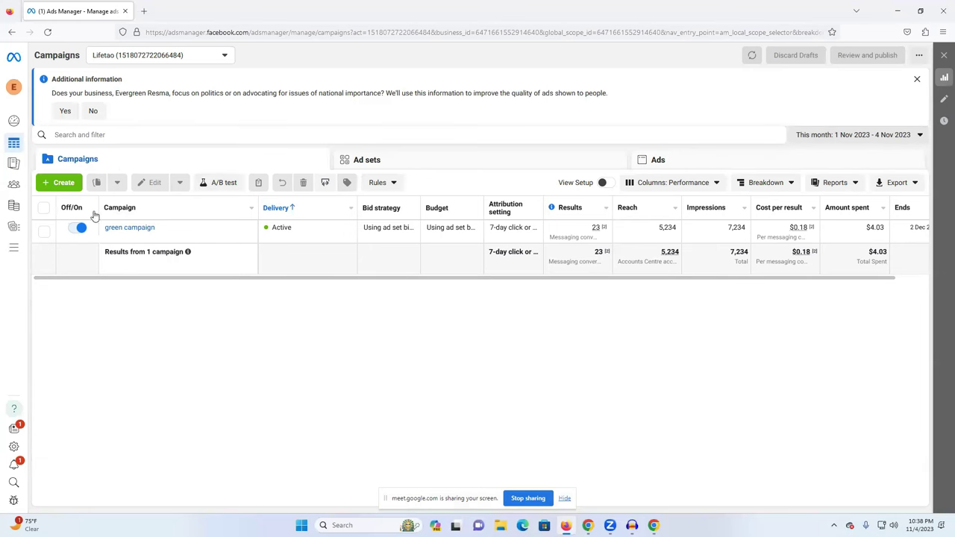
mouse_move(14, 217)
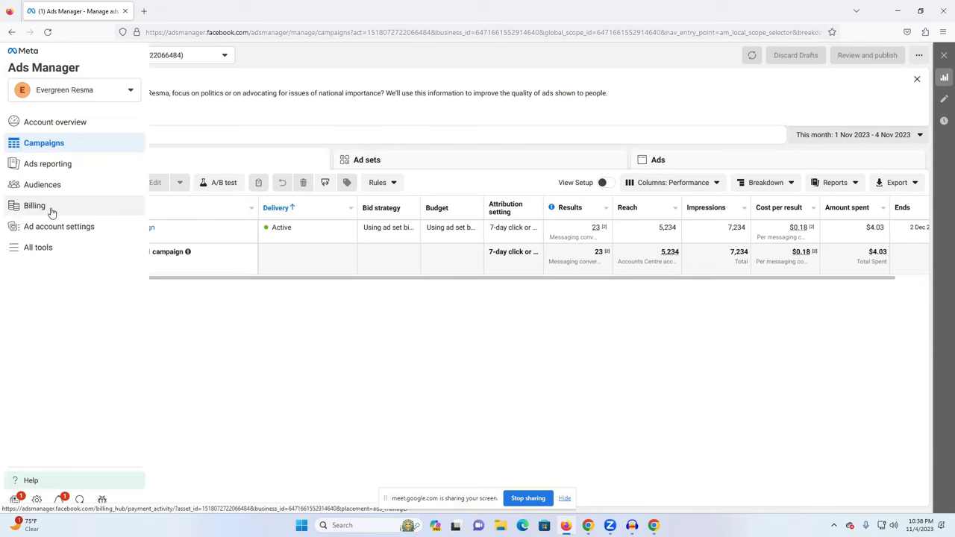
Open Billing & payments and start adding a new business payment method.
click(46, 212)
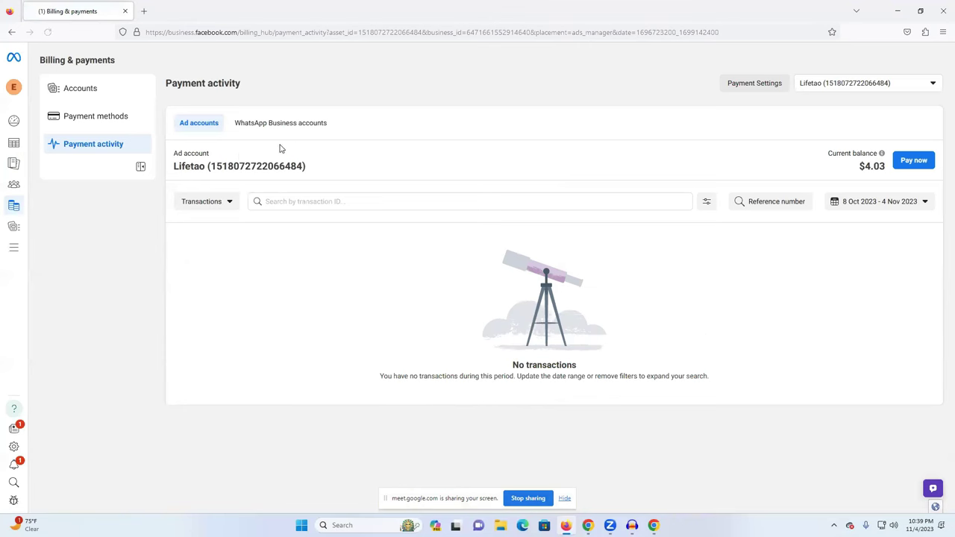
click(88, 124)
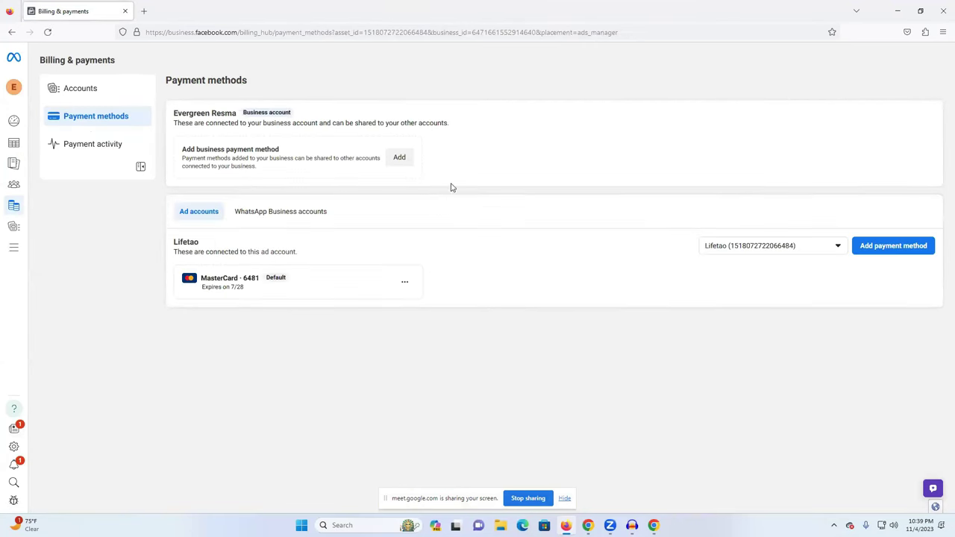
click(399, 158)
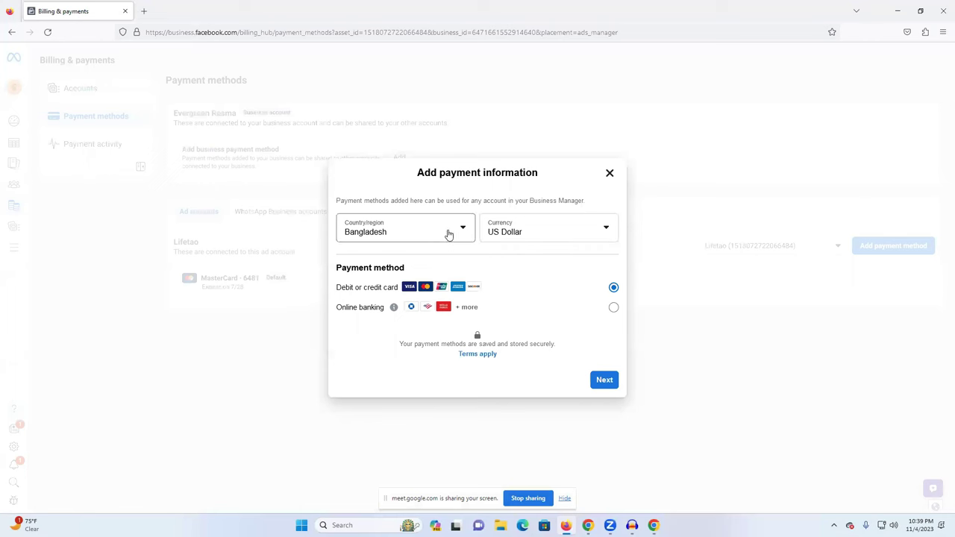
Keep Bangladesh as the country, choose debit or credit card, and continue.
click(409, 237)
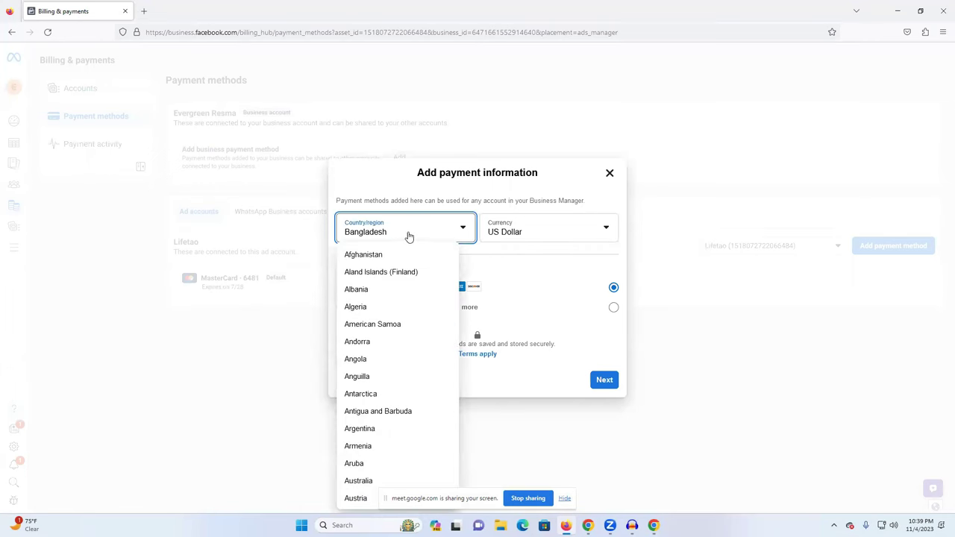
scroll(396, 366, down, 5)
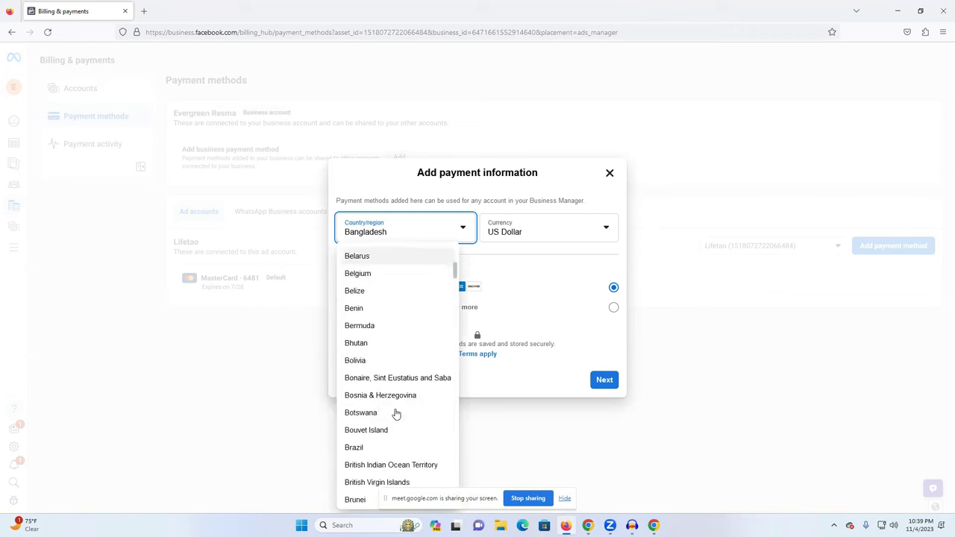
click(556, 186)
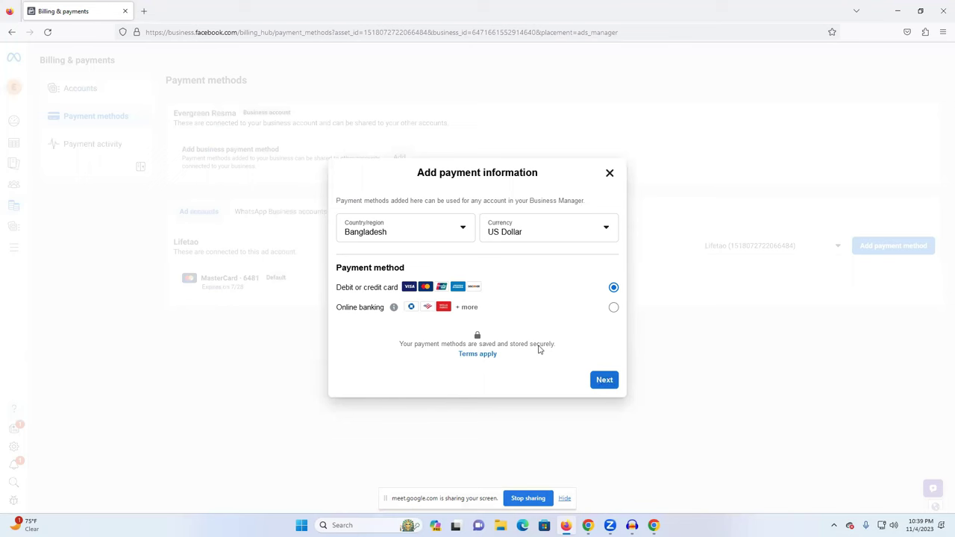
click(483, 310)
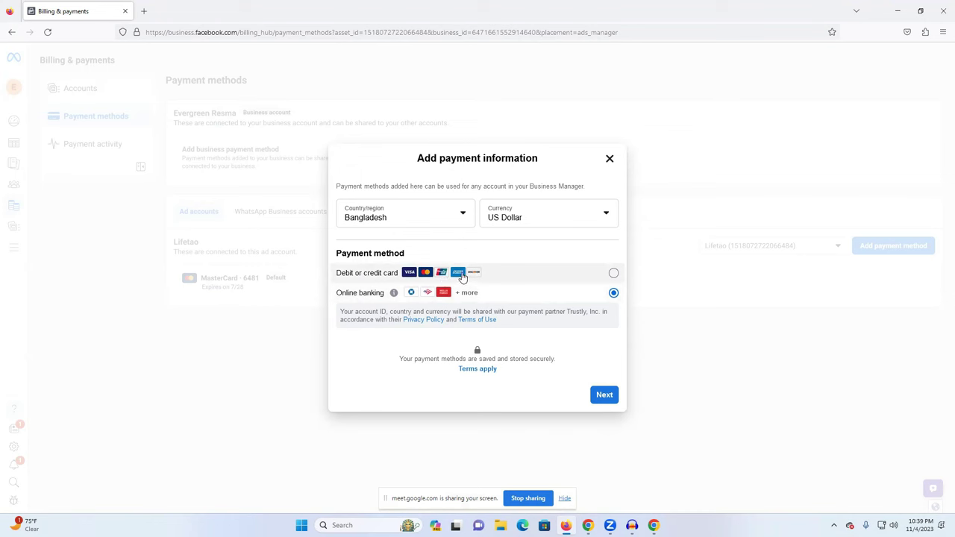
click(562, 276)
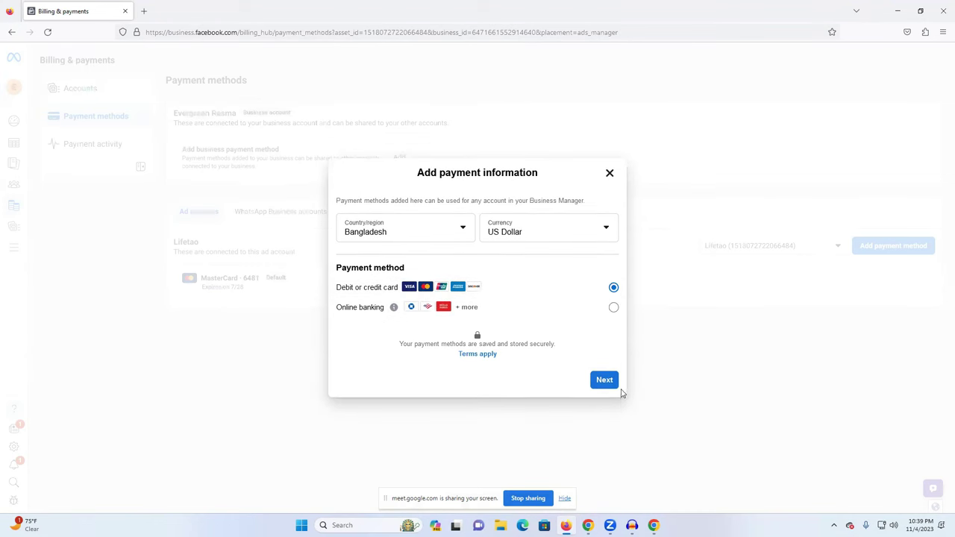
click(604, 381)
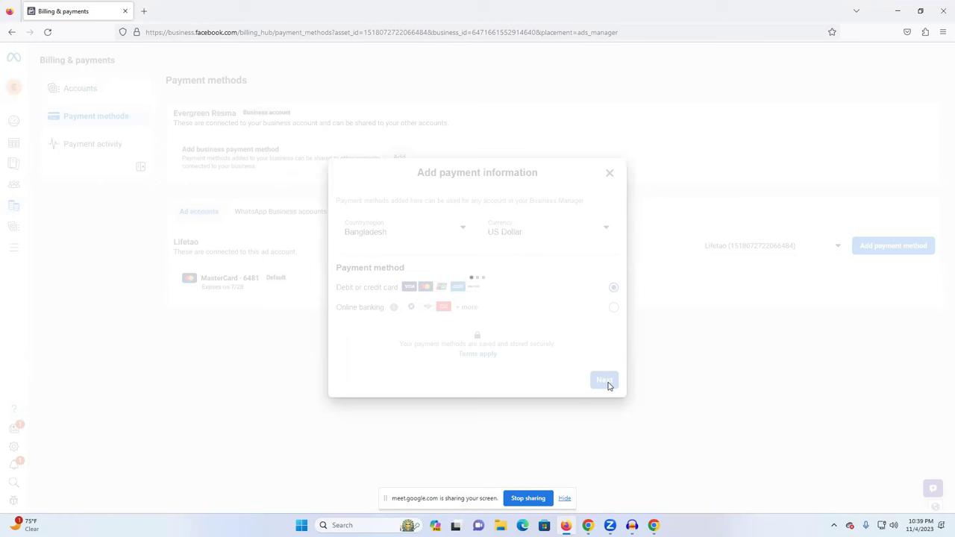
Begin filling the card form's Name on card and Card number fields.
click(387, 240)
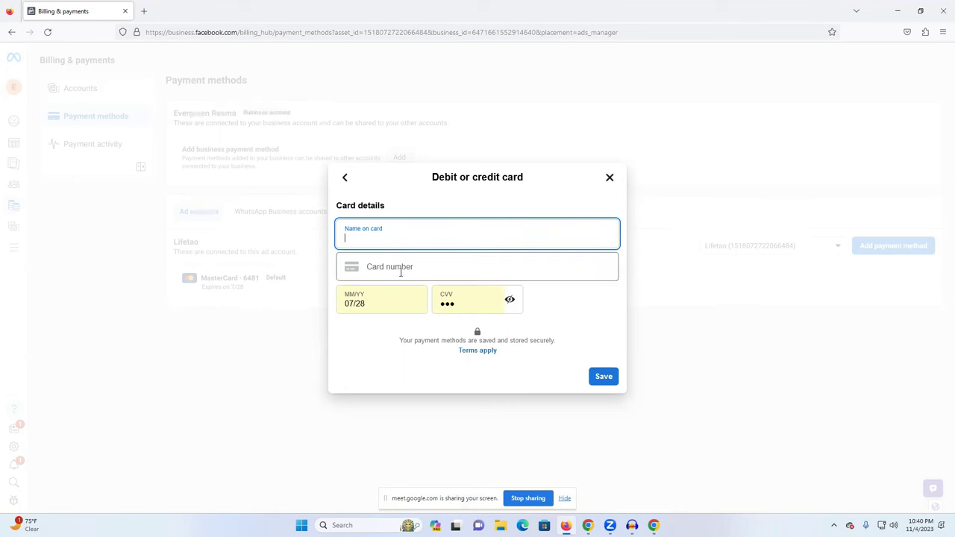
click(400, 270)
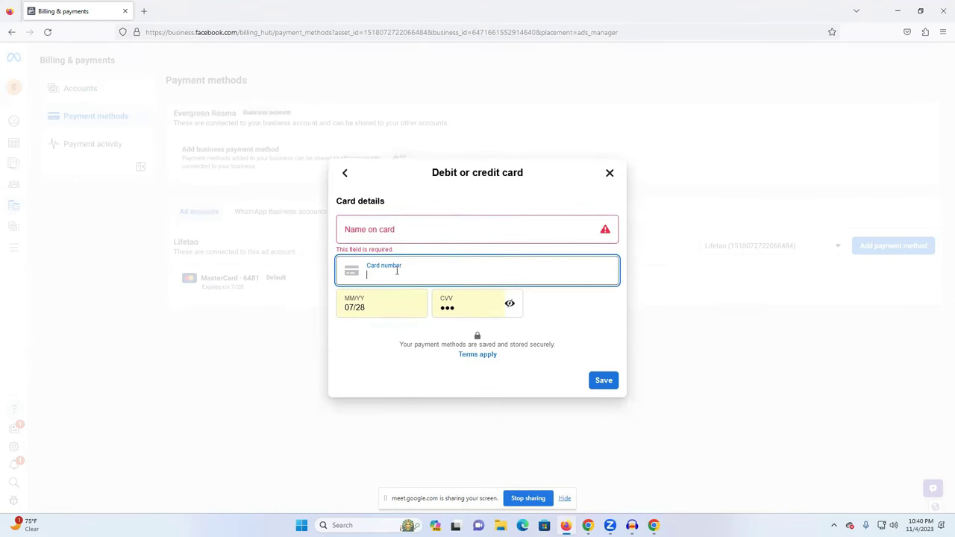
Search Google for 'visa card' in a new tab and preview the Visa Gold Credit image.
click(144, 11)
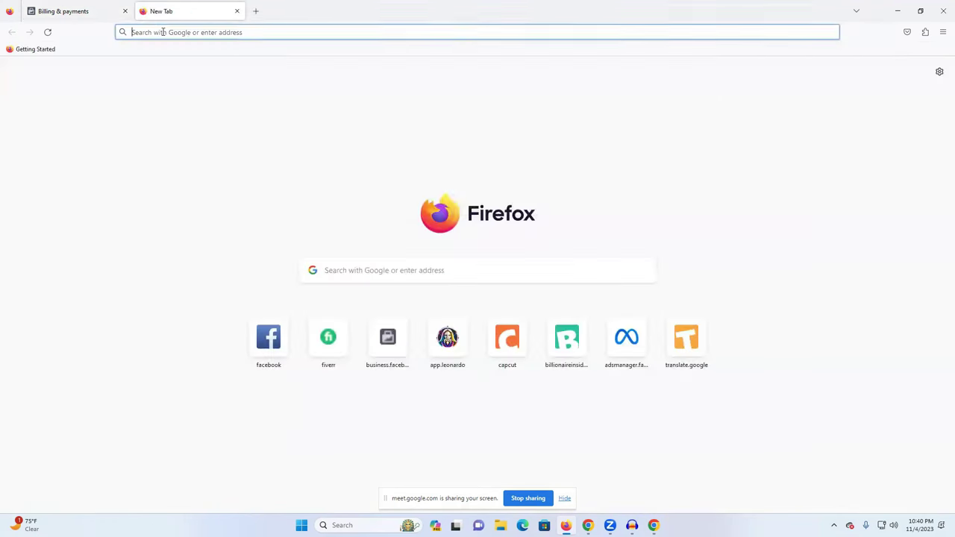
text(card)
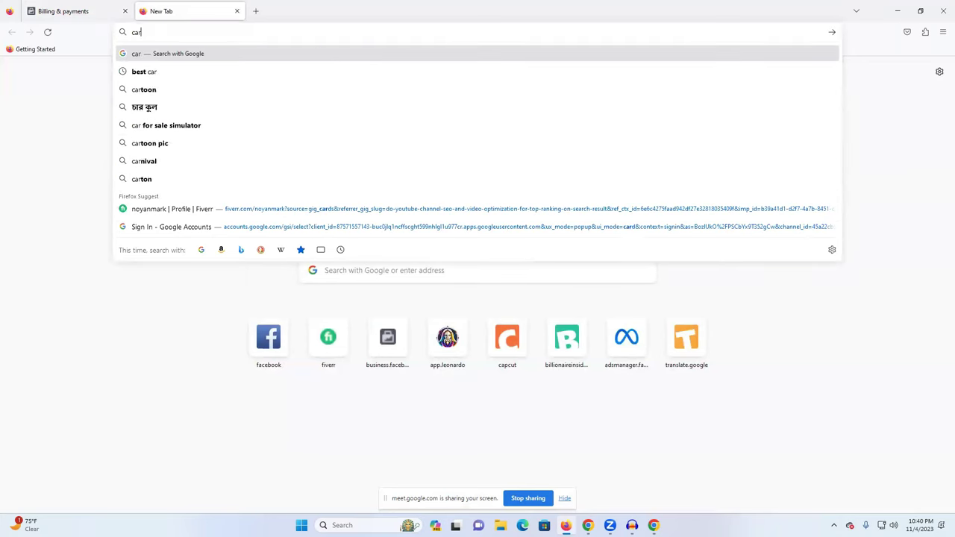
key(BackSpace)
key(BackSpace)
key(BackSpace)
key(BackSpace)
text(visa card)
key(Return)
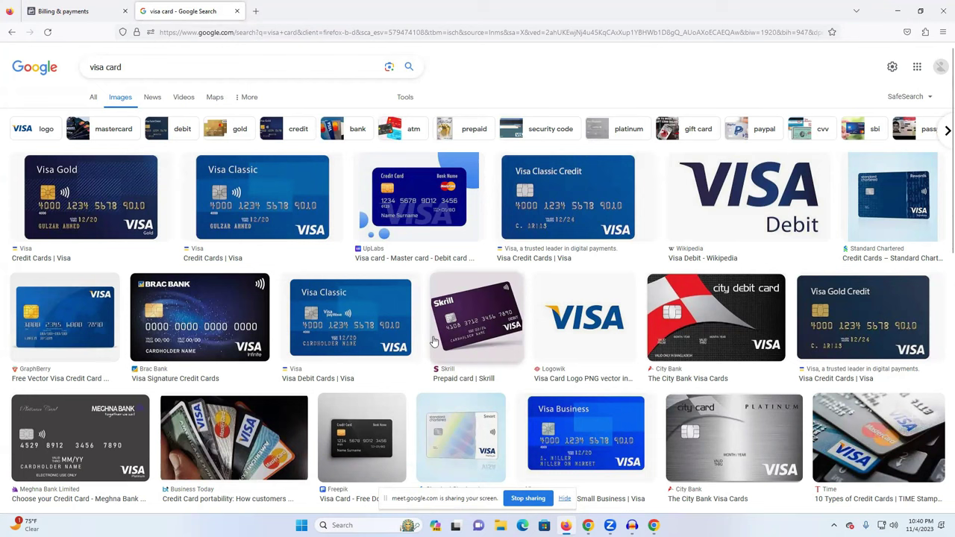
click(912, 332)
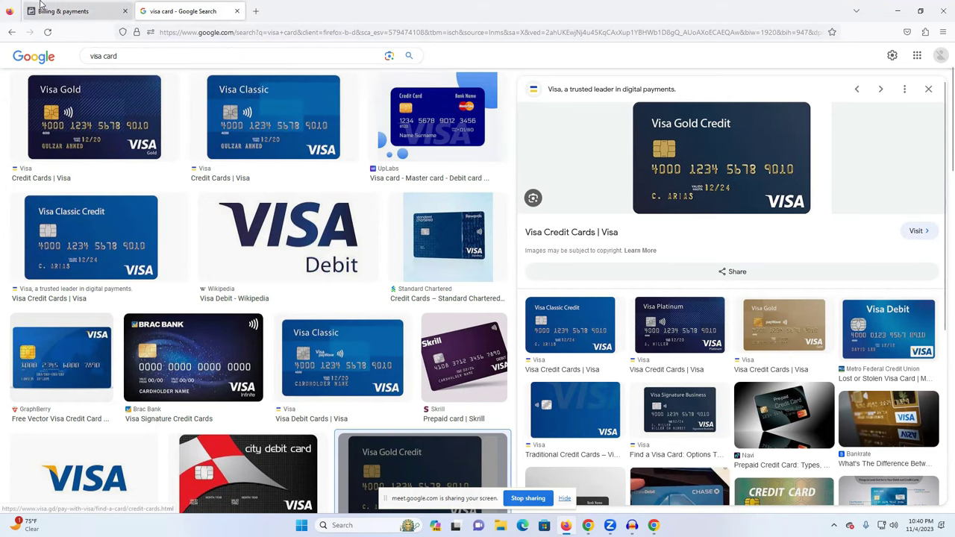
click(67, 11)
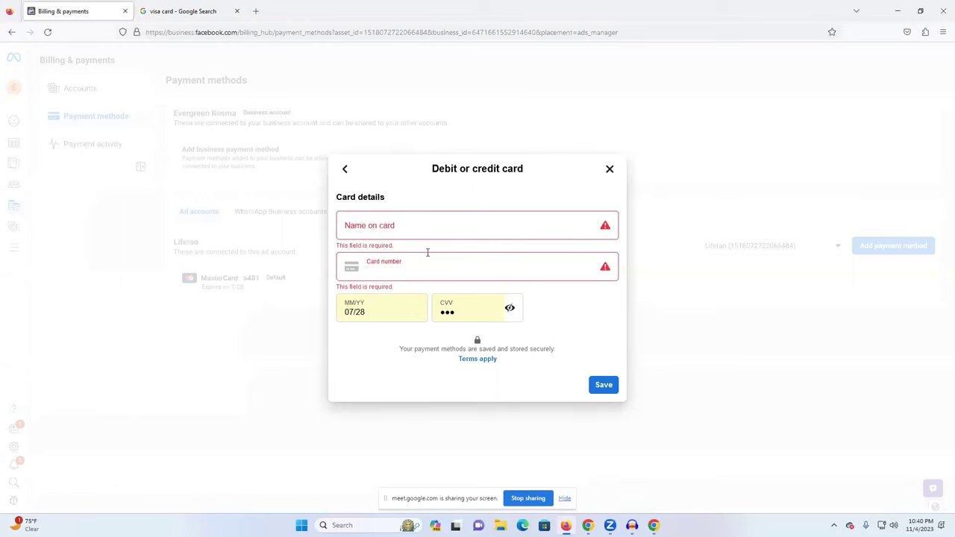
Select the expiry date digits, then scroll through the visa card image results.
click(373, 311)
drag(369, 311, 349, 311)
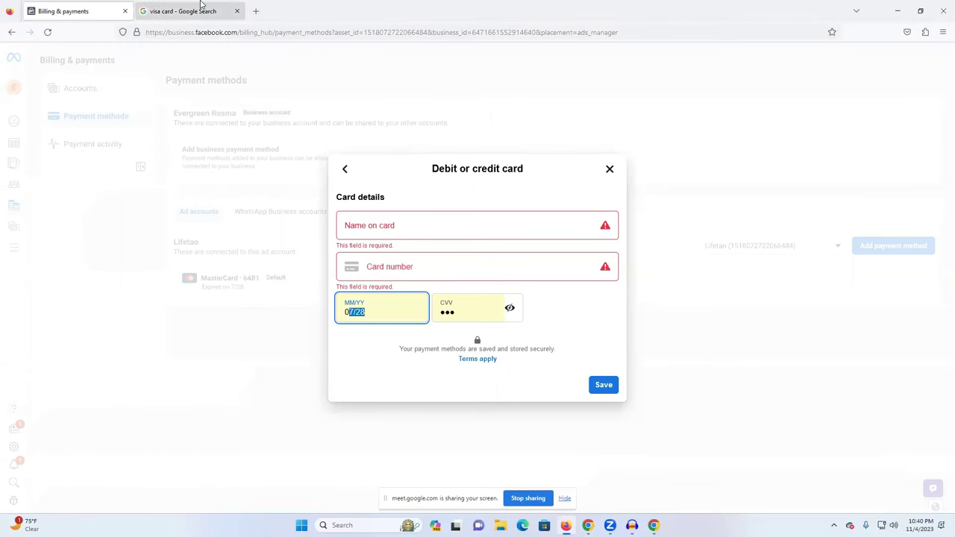
click(190, 10)
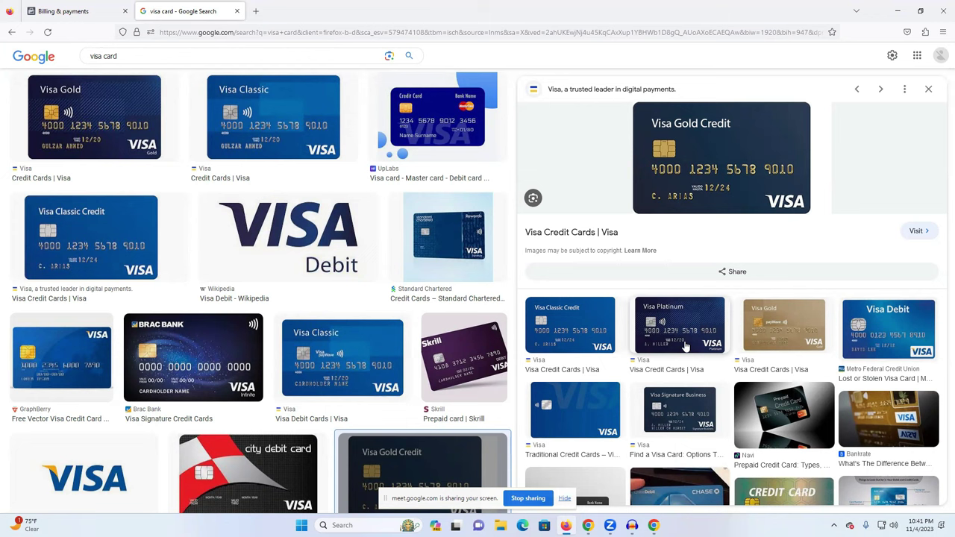
scroll(550, 337, down, 1)
scroll(582, 314, down, 1)
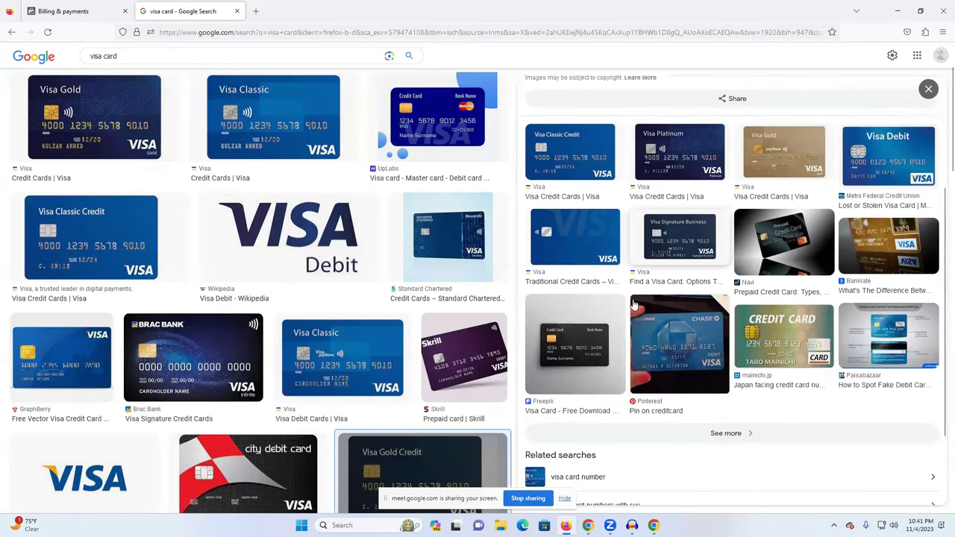
View the Paisabazaar card features diagram, then close the card form without saving.
click(912, 335)
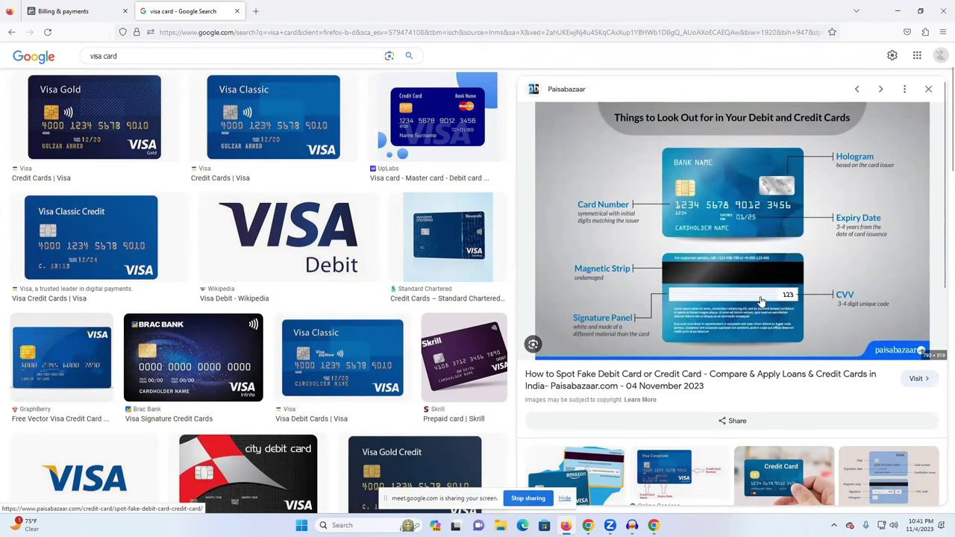
click(95, 4)
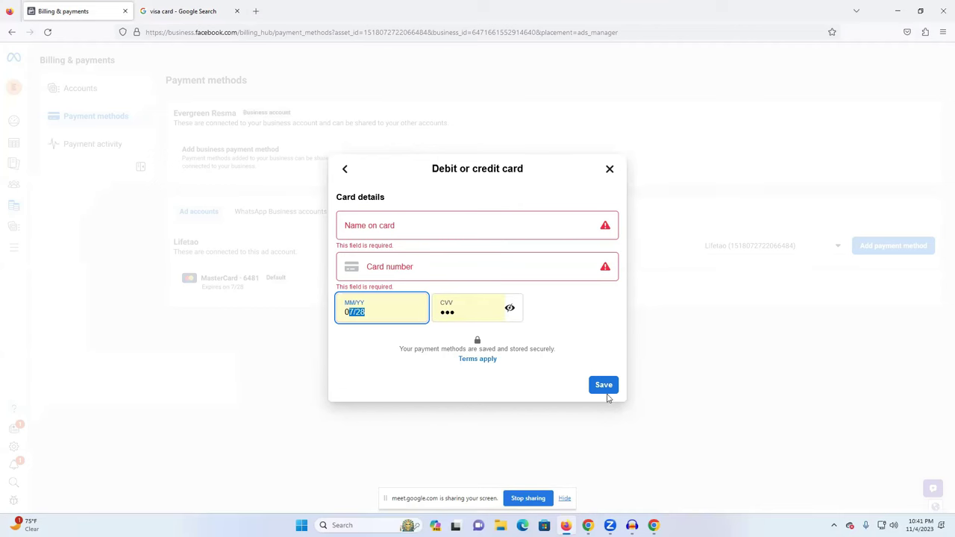
click(611, 171)
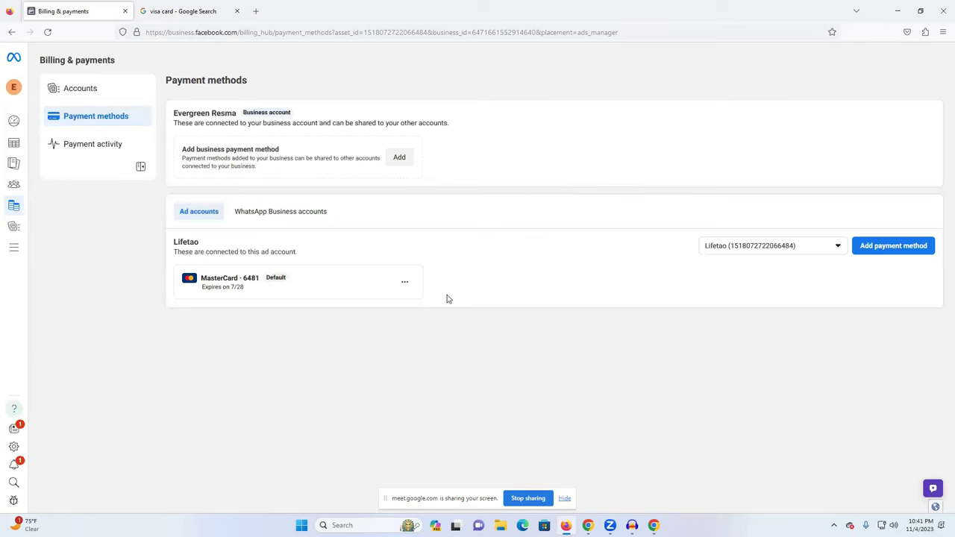
Check the existing MasterCard's options, then leave billing for the Campaigns page.
click(406, 284)
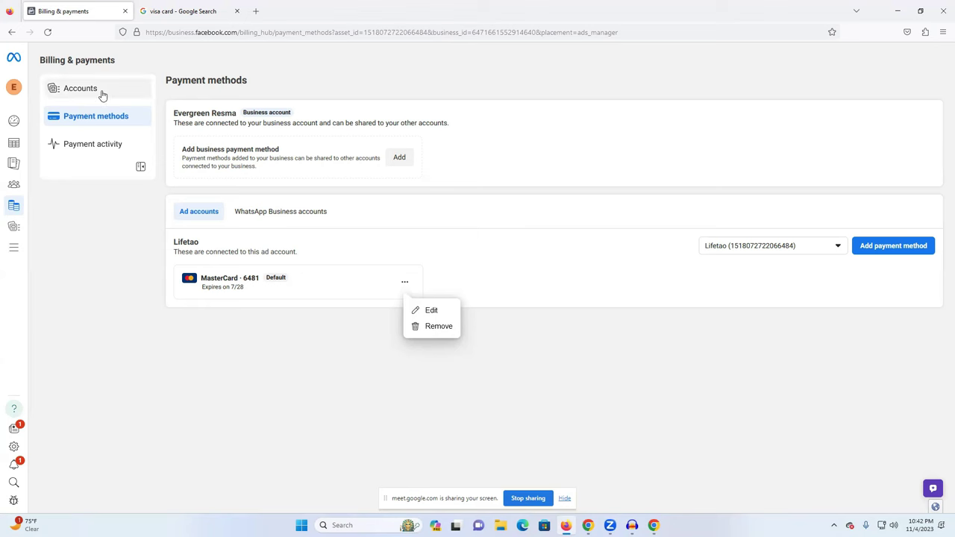
mouse_move(15, 123)
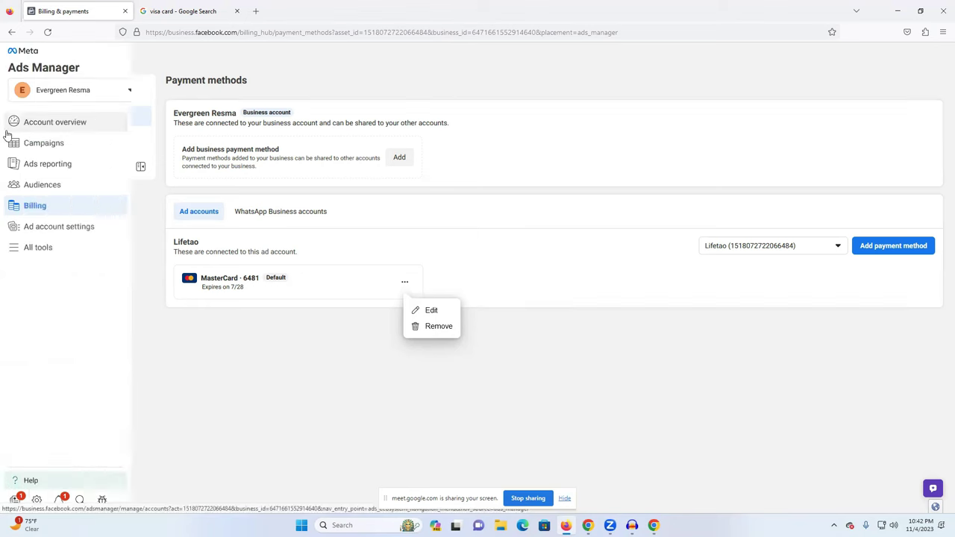
click(43, 142)
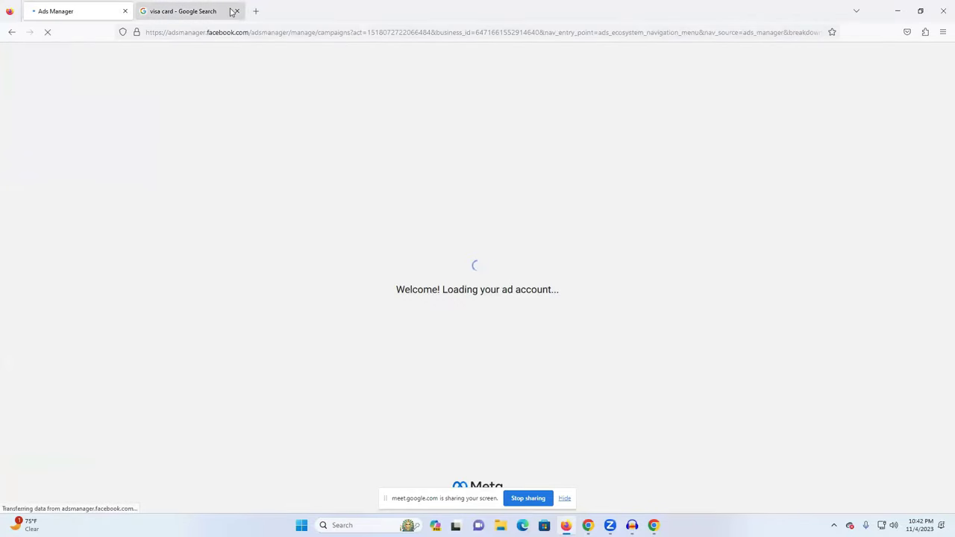
click(231, 11)
From the Campaigns page, create a campaign with Engagement as its objective and continue.
click(108, 7)
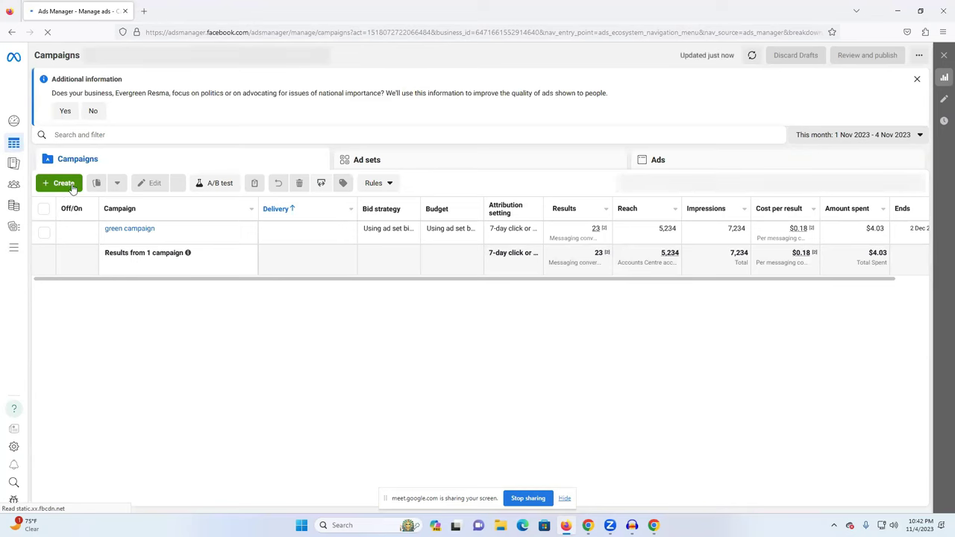
click(64, 185)
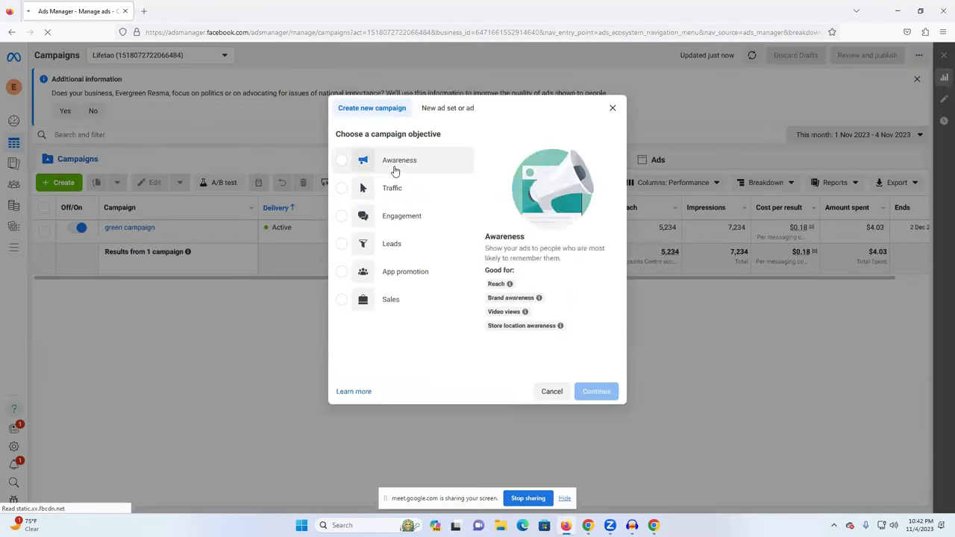
mouse_move(422, 220)
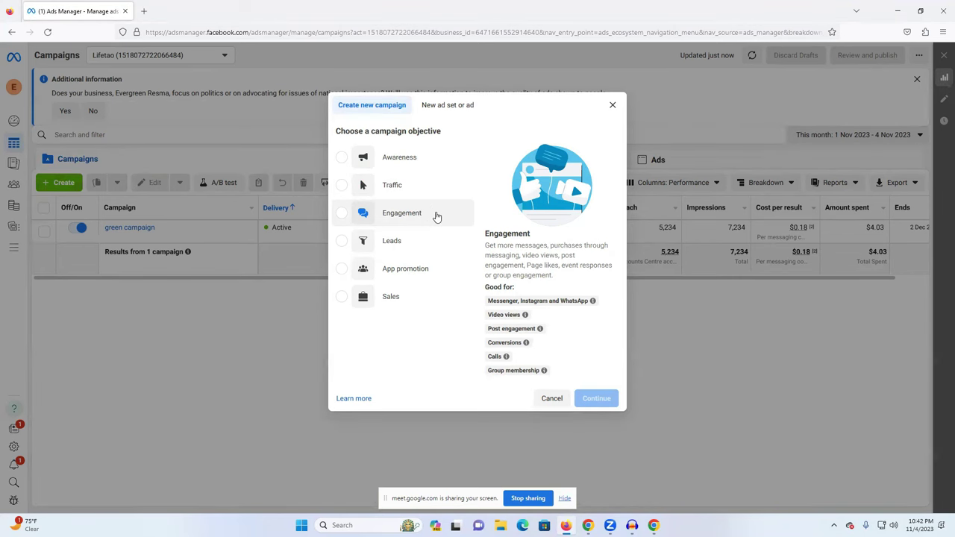
click(356, 215)
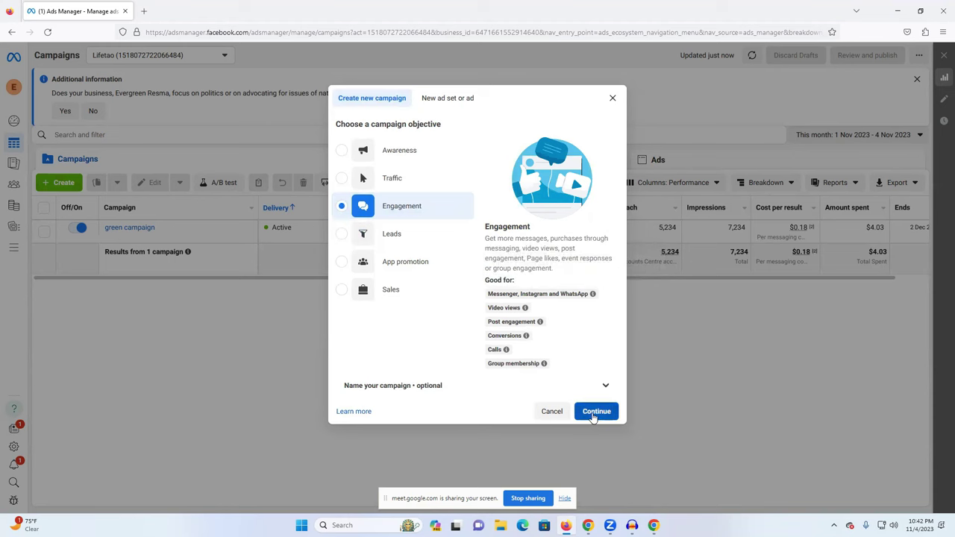
click(593, 417)
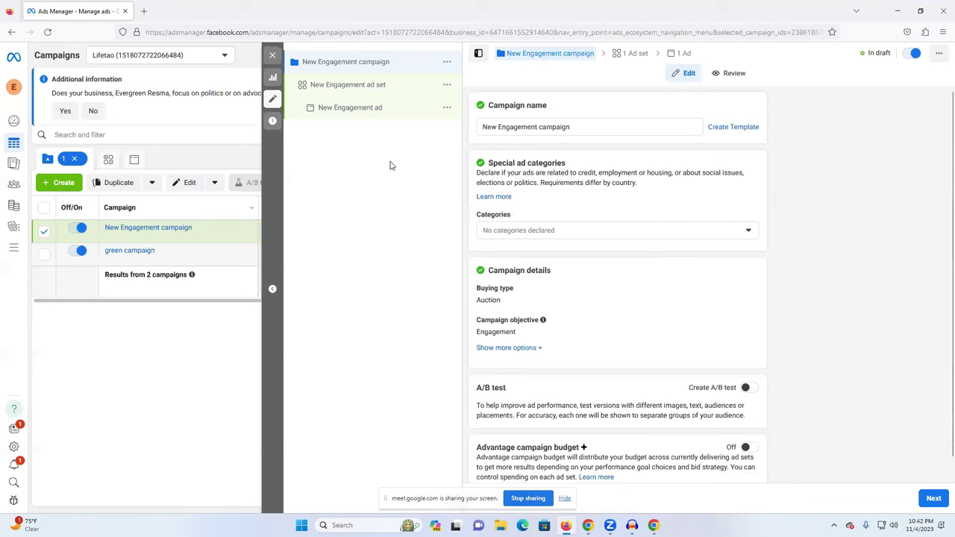
Replace the 'New Engagement campaign' name with 'life tab video viwes ads'.
click(586, 126)
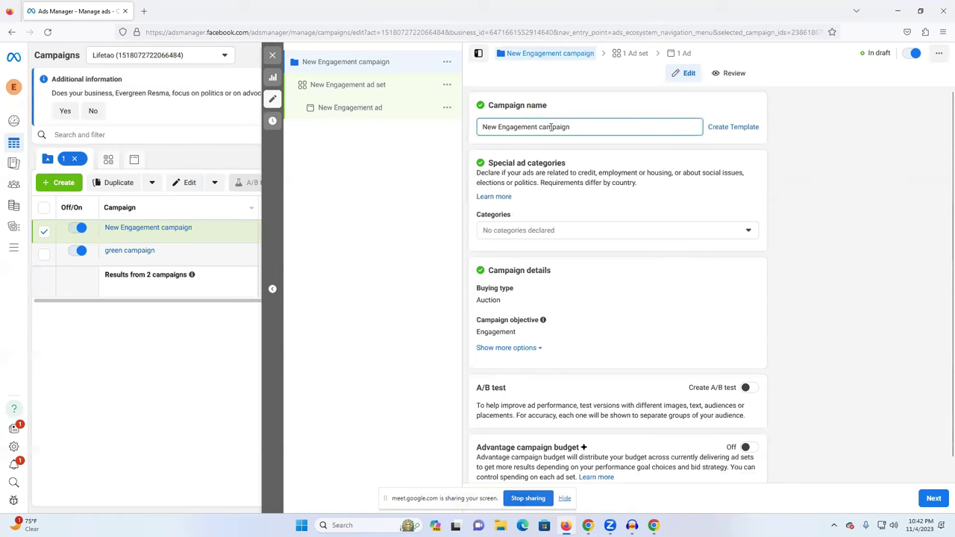
drag(572, 127, 464, 127)
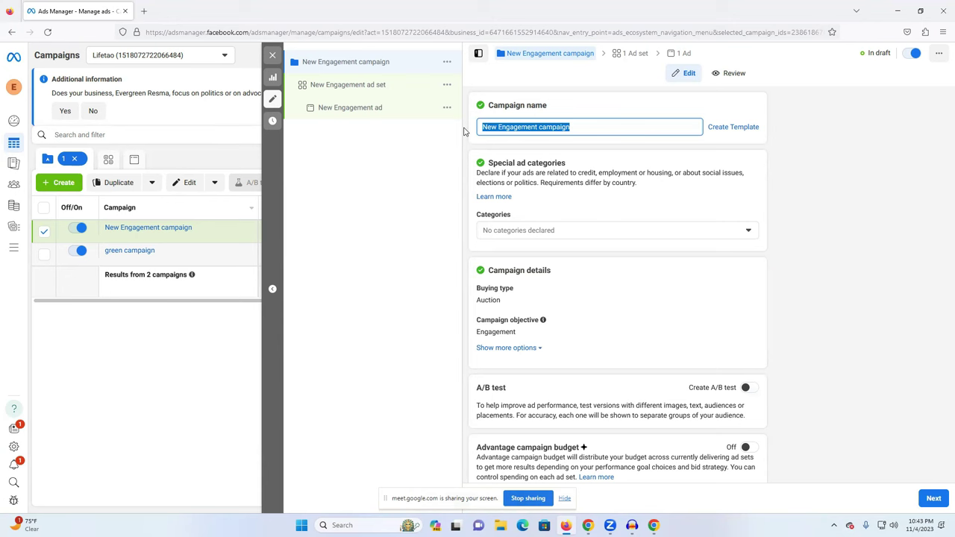
text(life tab video)
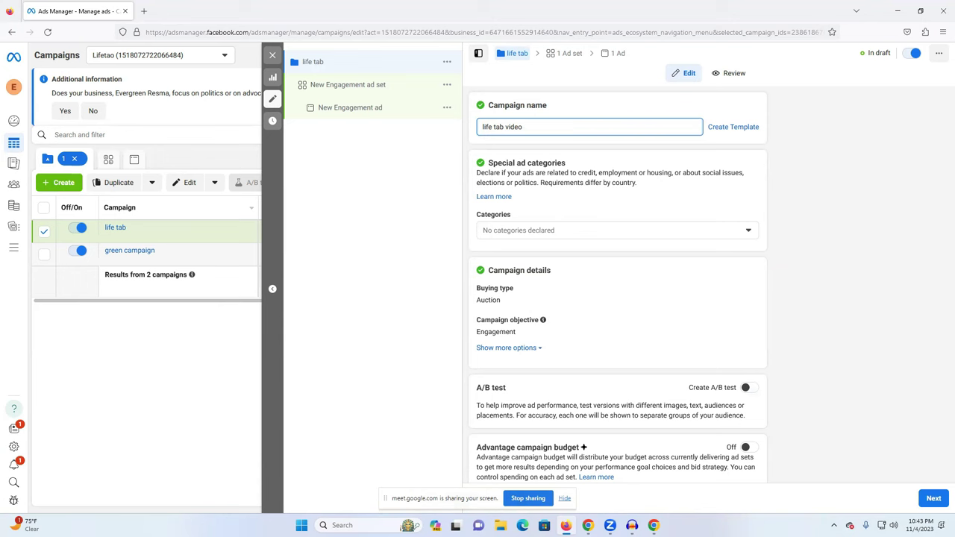
text( viwes ads)
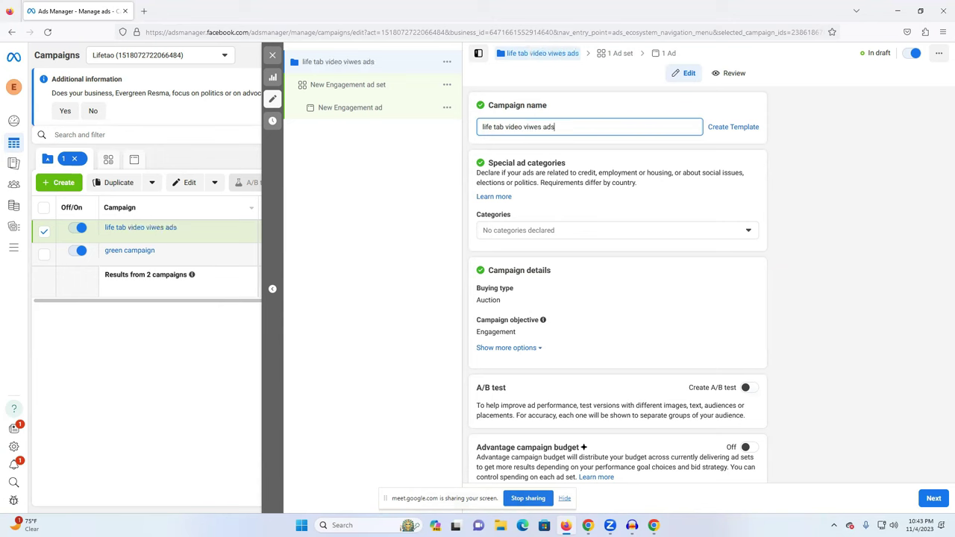
scroll(578, 192, down, 1)
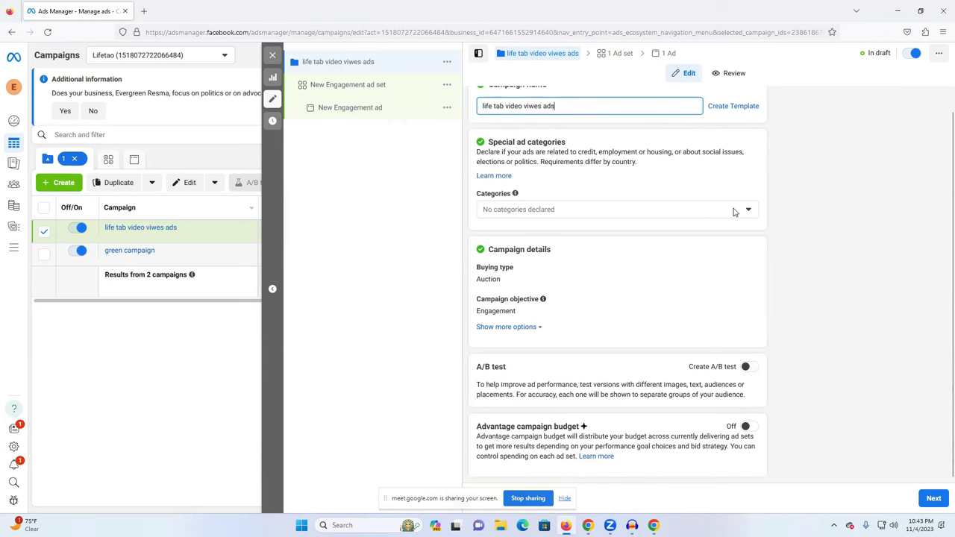
click(733, 213)
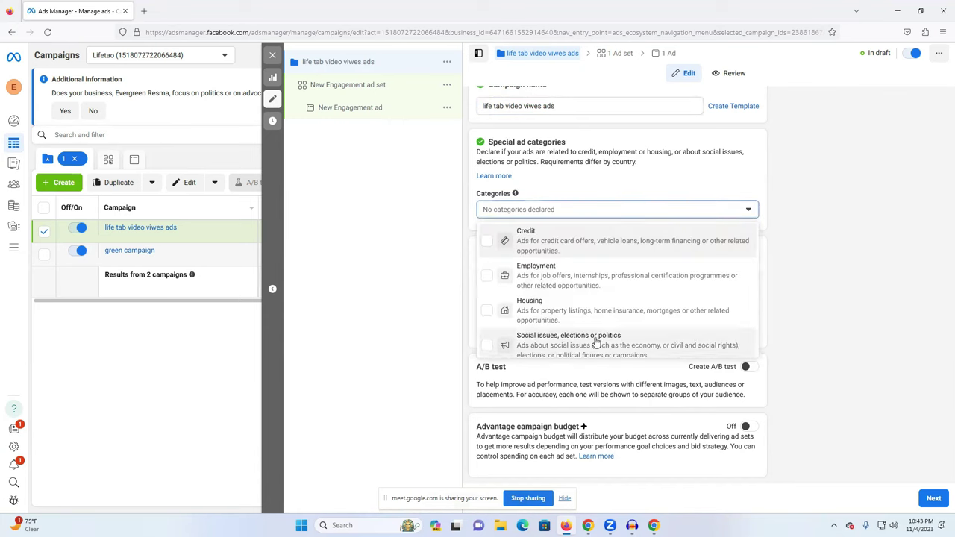
scroll(595, 343, down, 1)
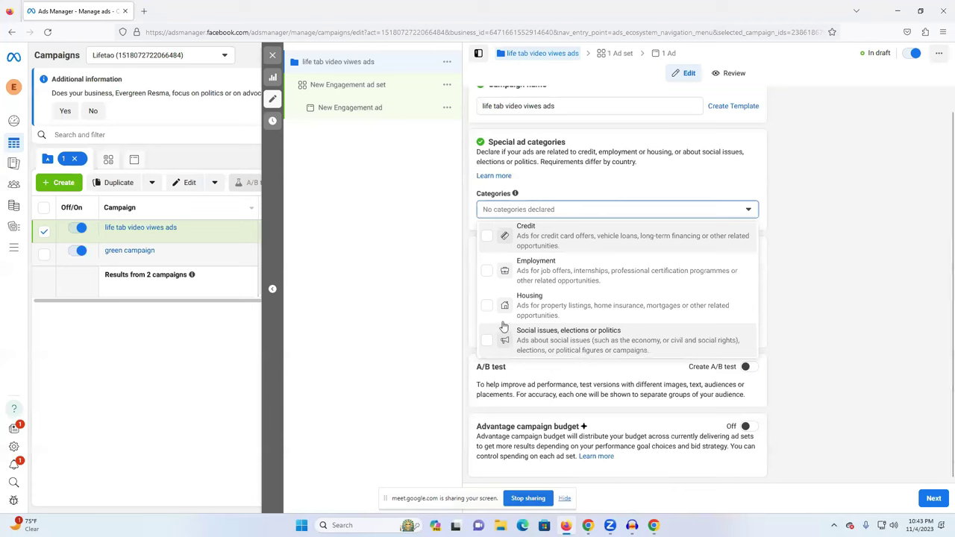
click(448, 242)
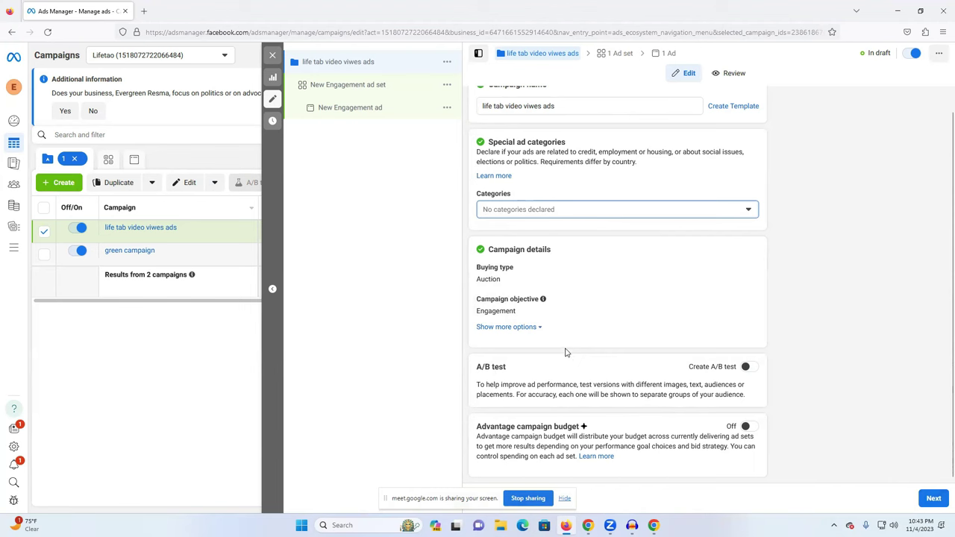
double_click(490, 364)
triple_click(482, 367)
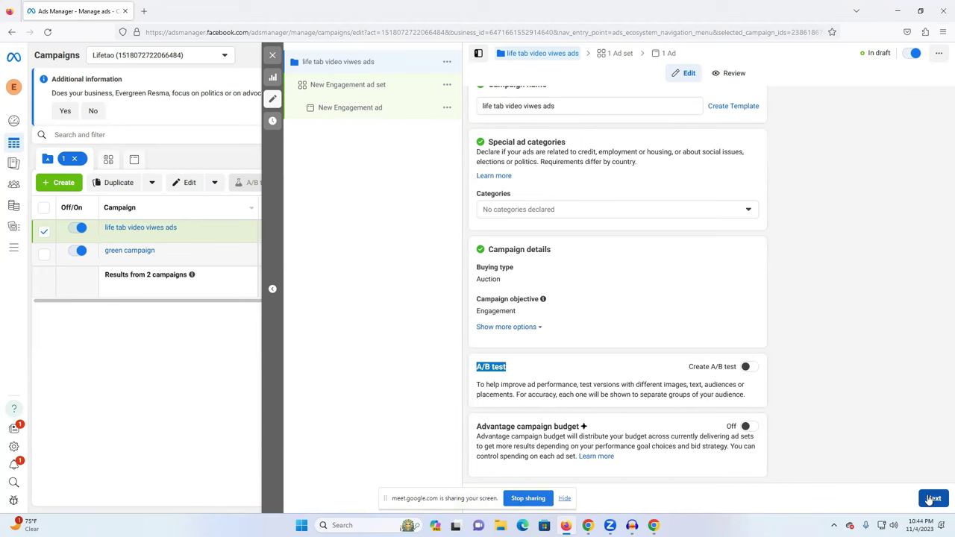
Move on to the ad set and rename 'New Engagement' to 'video viwes' in its name.
click(933, 498)
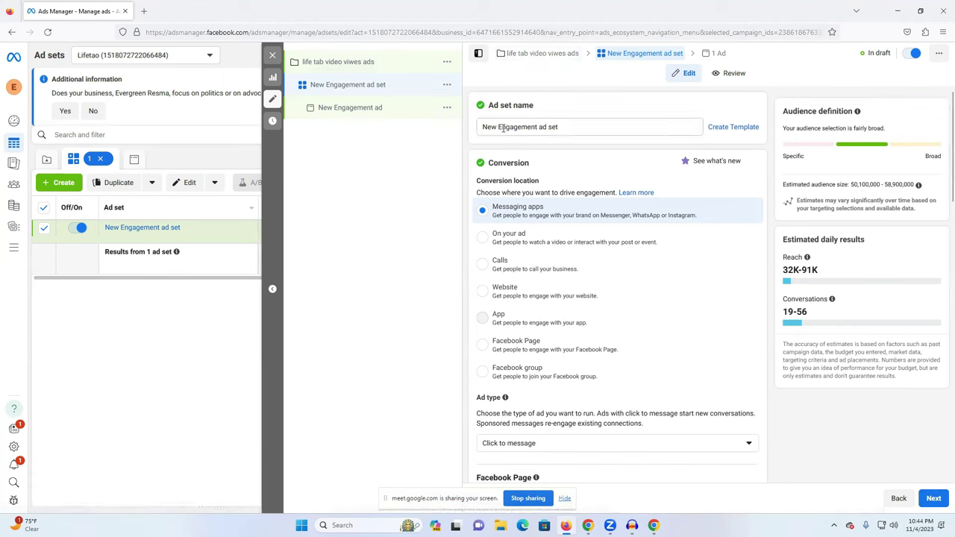
drag(483, 127, 535, 125)
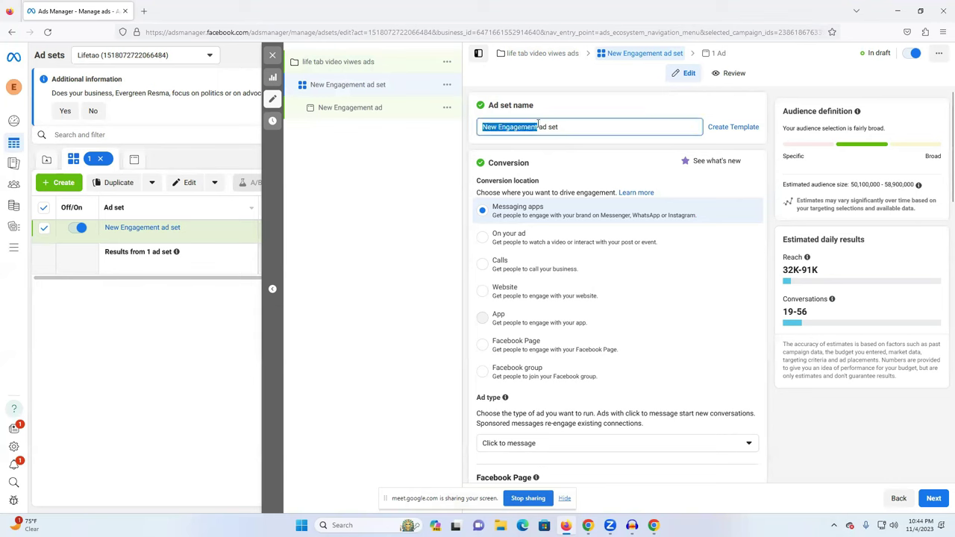
text(vid)
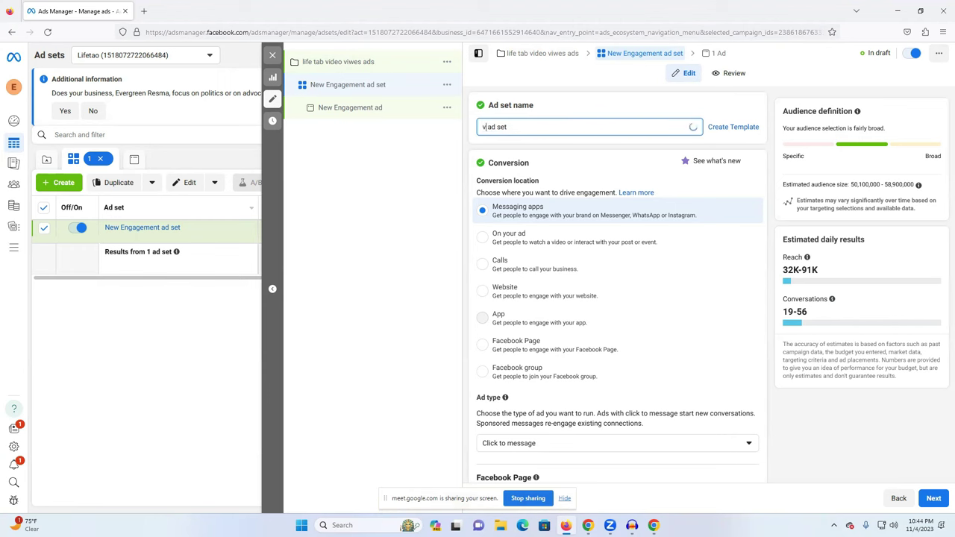
text(eo a)
key(BackSpace)
text(v)
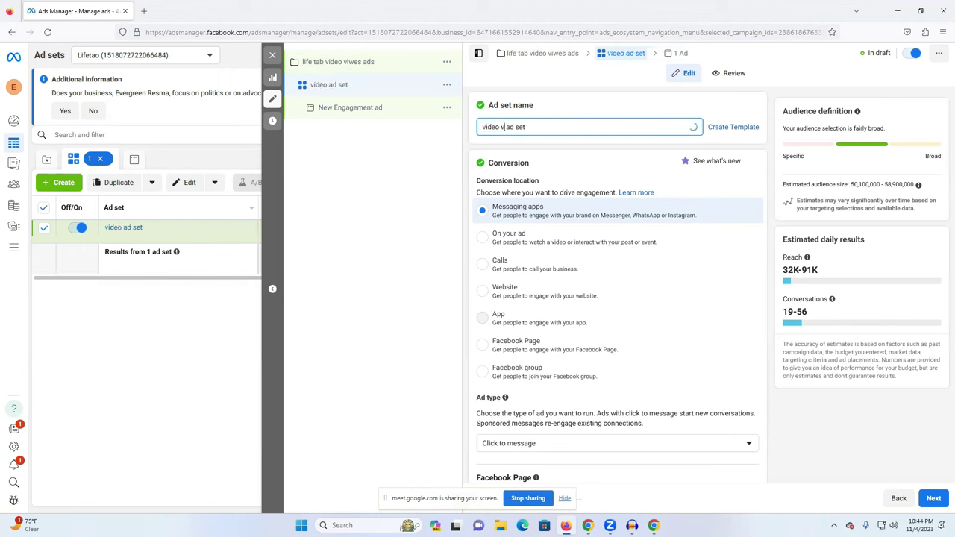
text(iwes)
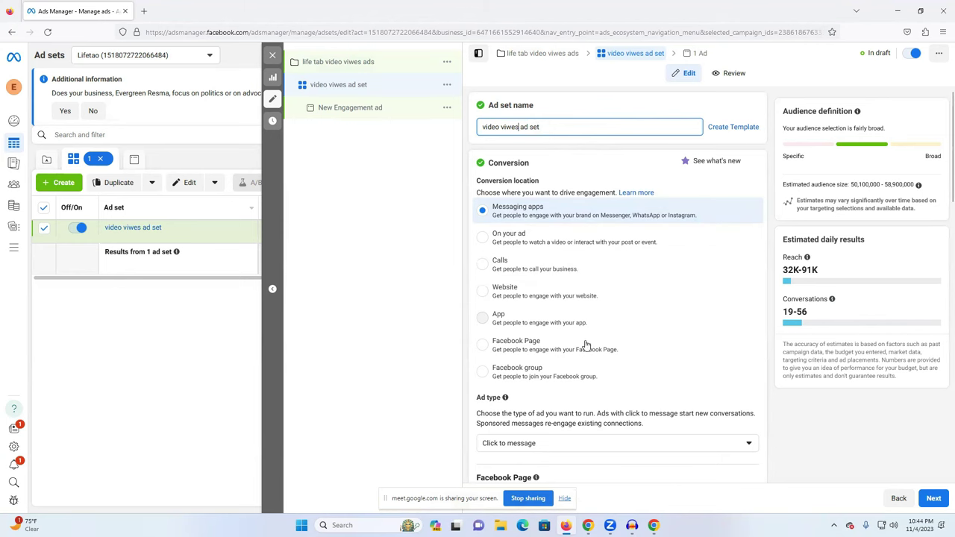
Set the ad set's conversion location to Facebook group, then switch to the Google Meet call.
scroll(586, 345, down, 1)
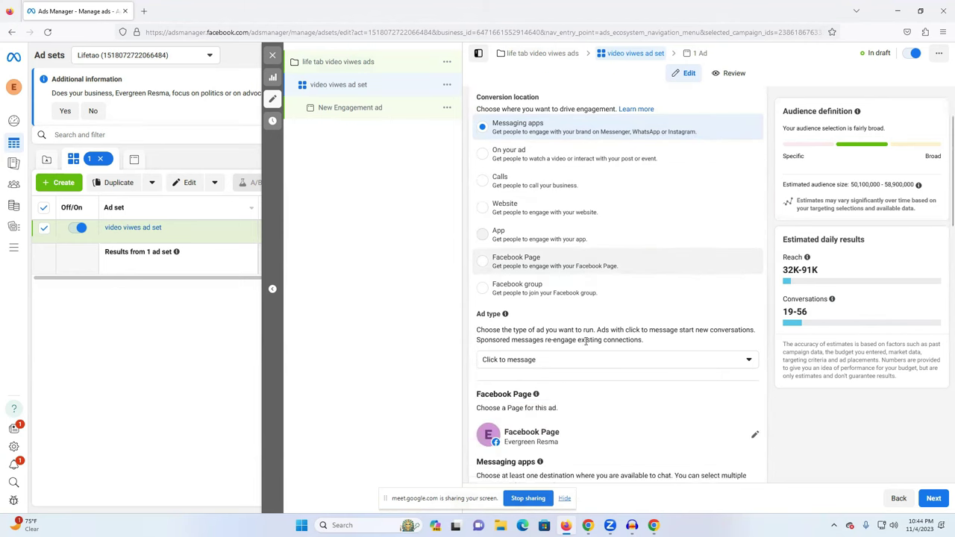
double_click(560, 294)
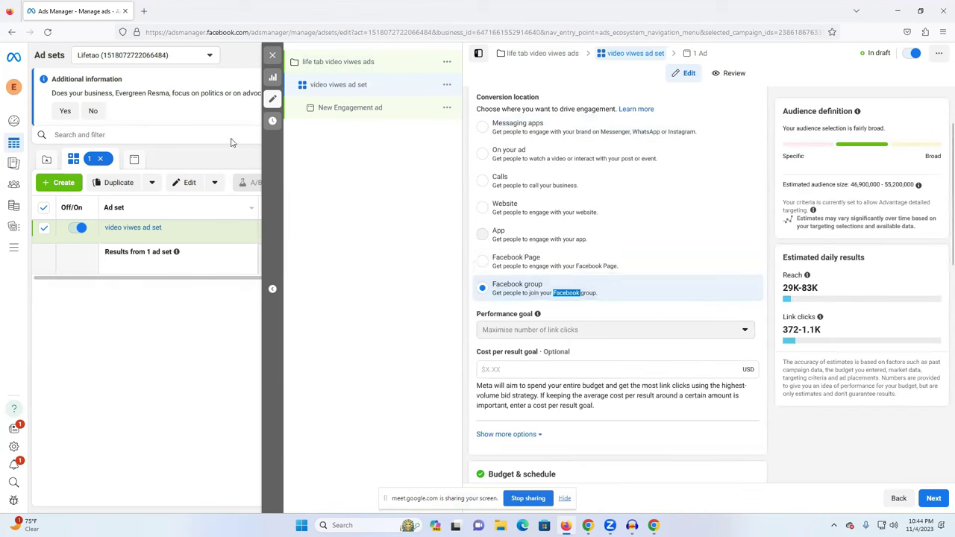
click(589, 524)
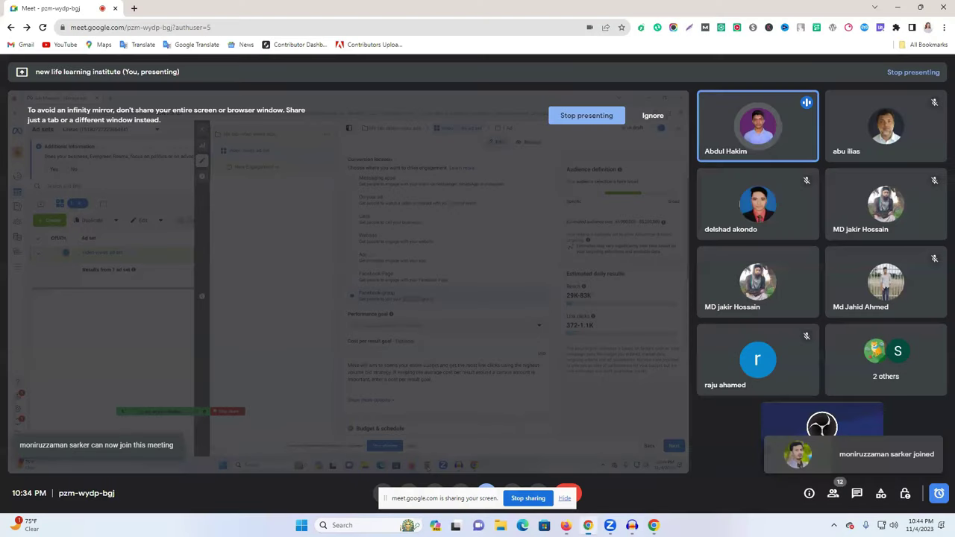
Admit the waiting participant in Google Meet and bring Ads Manager back to front.
click(889, 456)
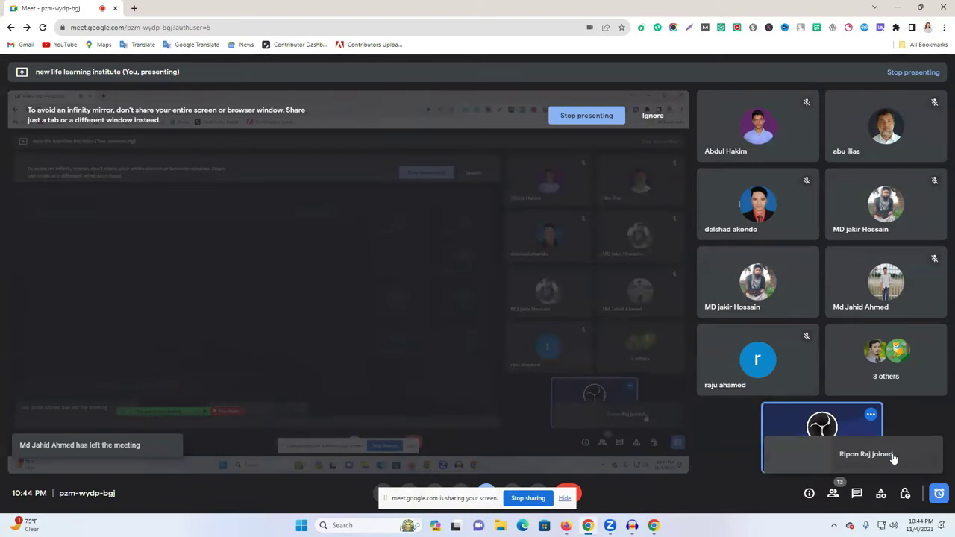
mouse_move(565, 525)
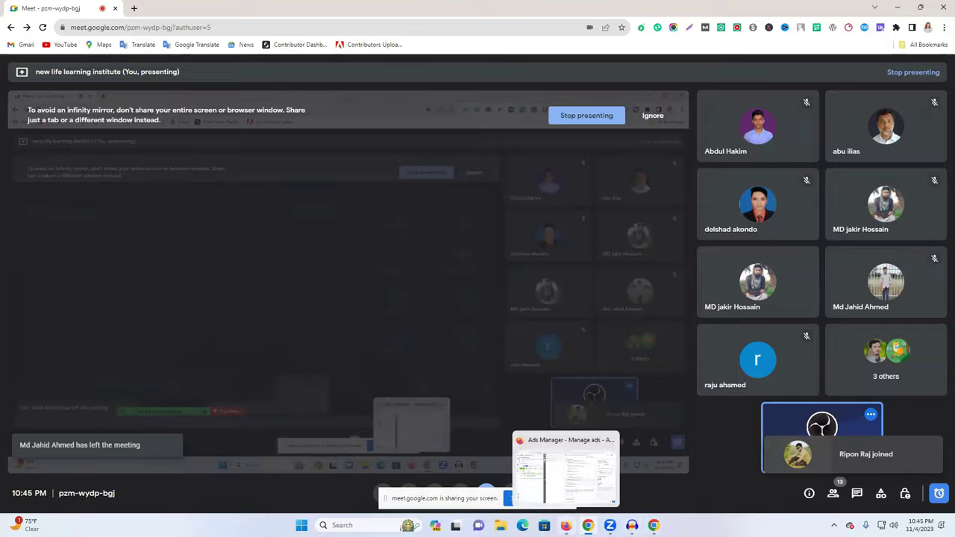
click(565, 470)
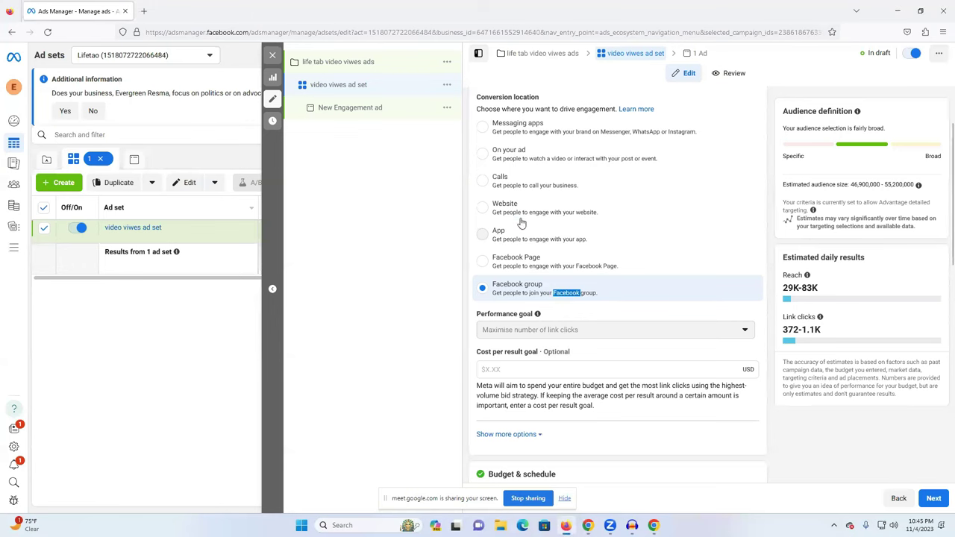
Set conversion location to On your ad, keeping Video views as the engagement type.
click(532, 163)
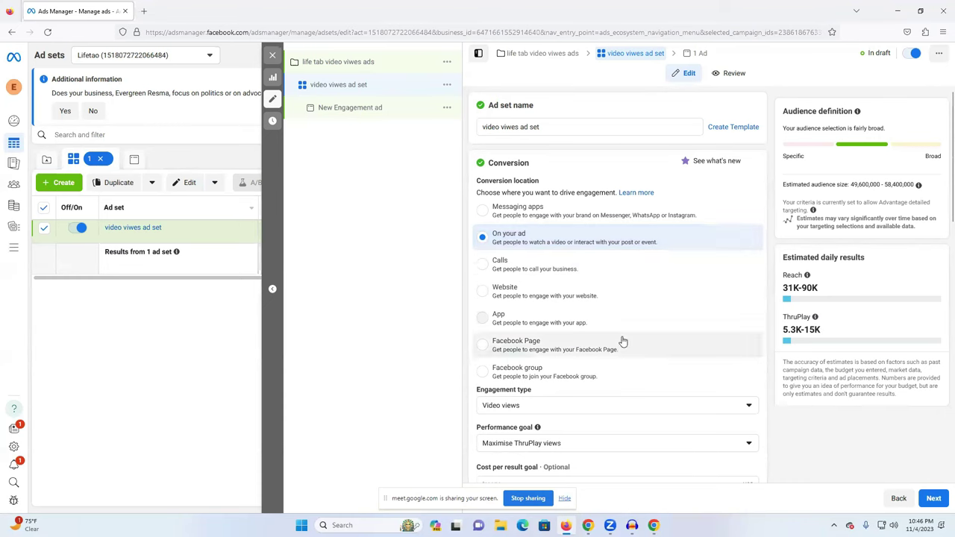
scroll(539, 316, down, 2)
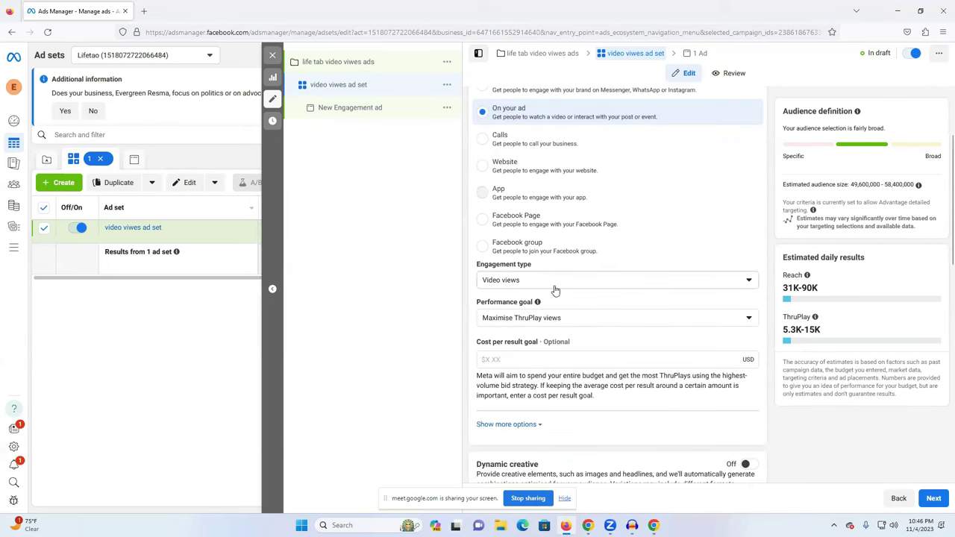
click(570, 290)
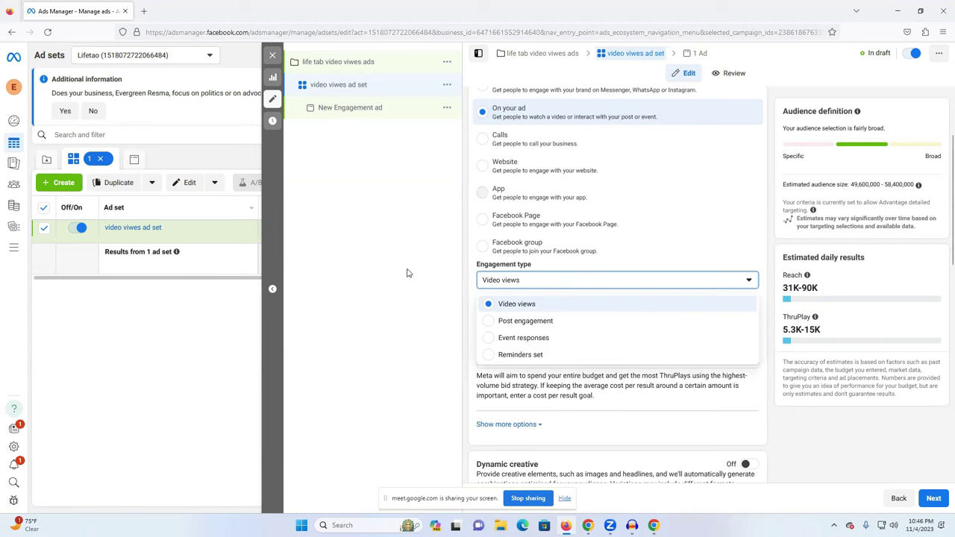
click(423, 344)
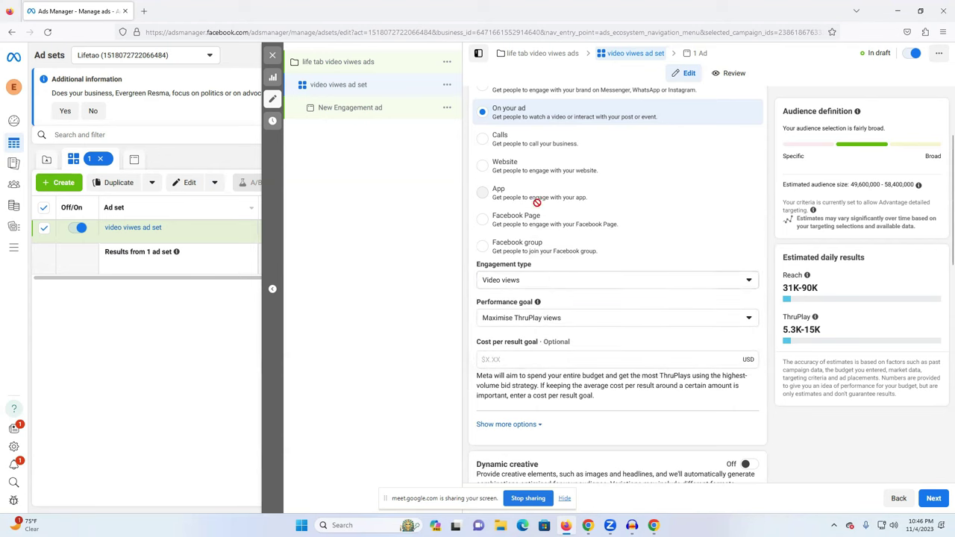
scroll(531, 209, up, 2)
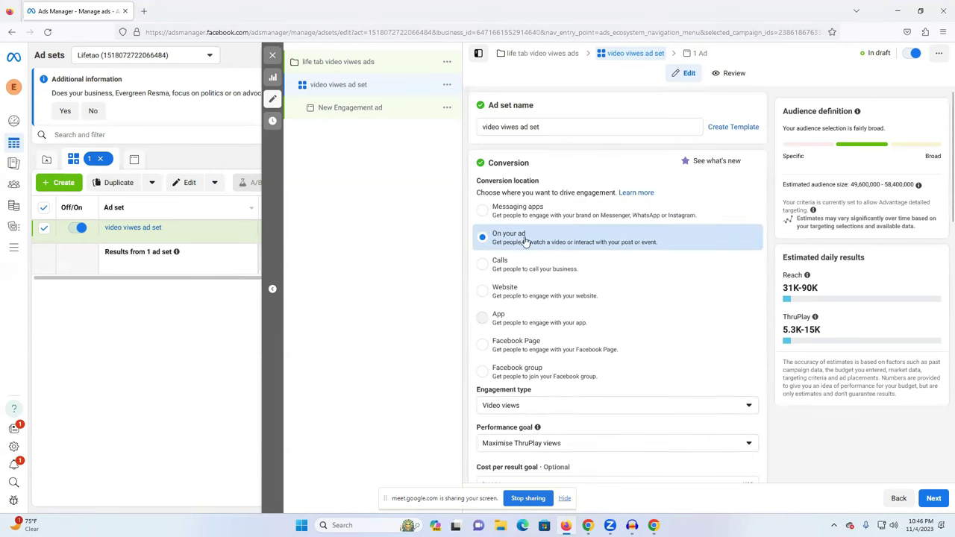
scroll(518, 240, down, 1)
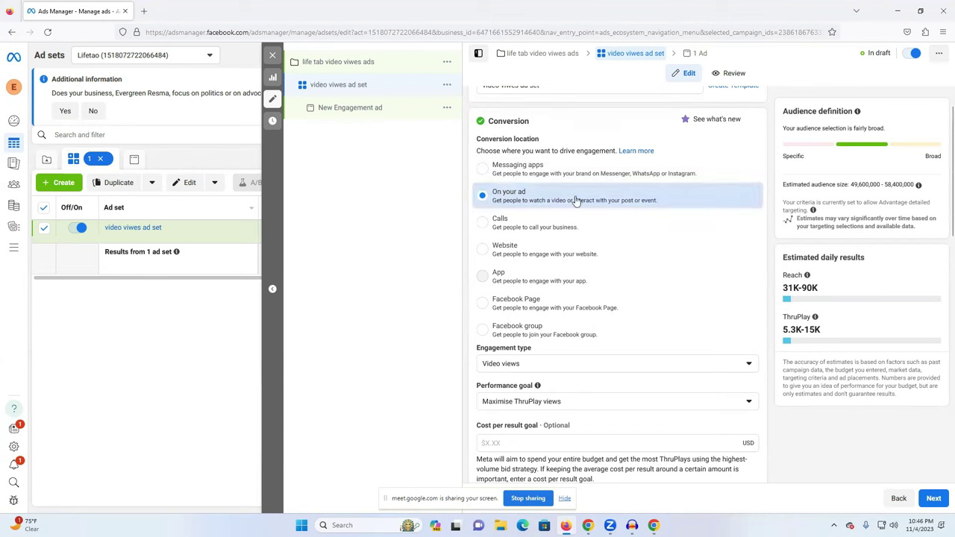
Check the budget type options and keep the $20.00 daily budget.
scroll(584, 367, down, 3)
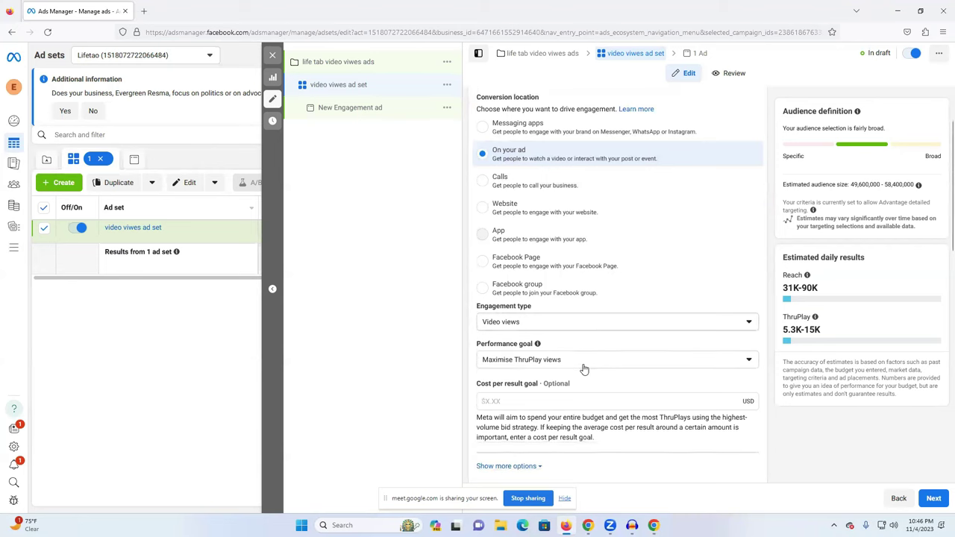
scroll(556, 416, down, 2)
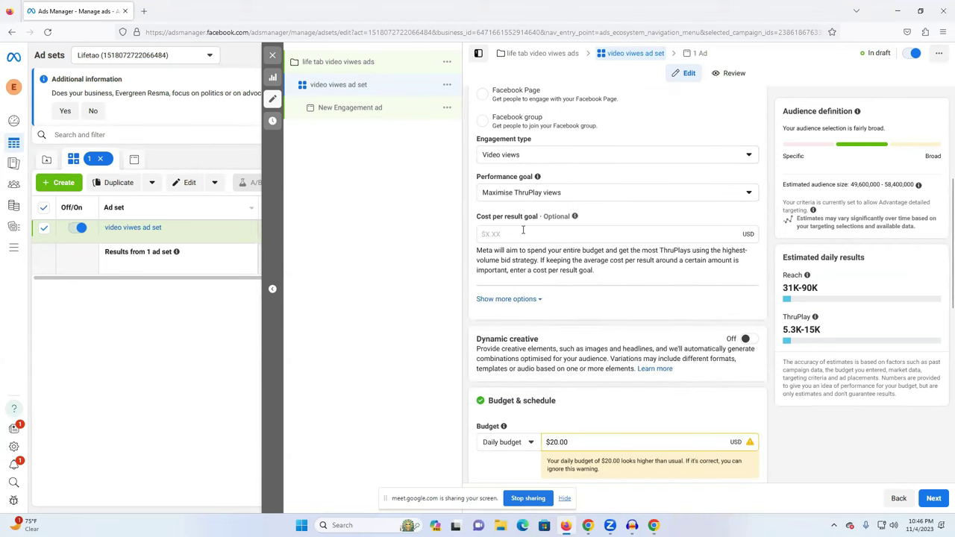
scroll(532, 258, down, 2)
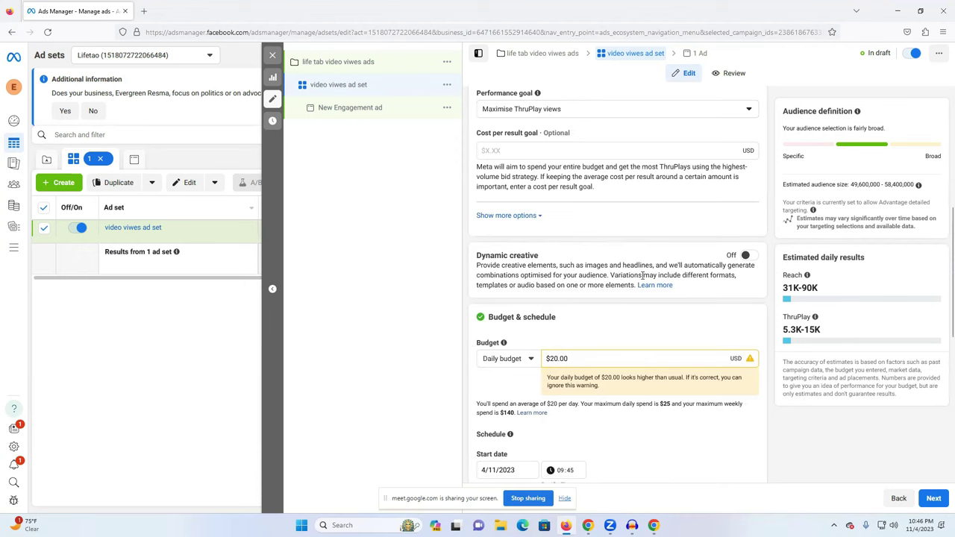
scroll(574, 311, down, 1)
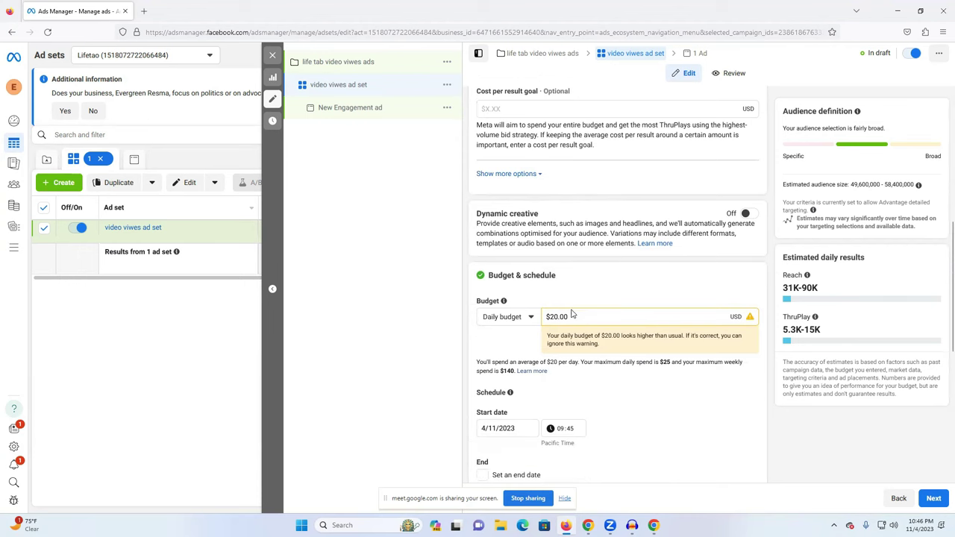
click(524, 317)
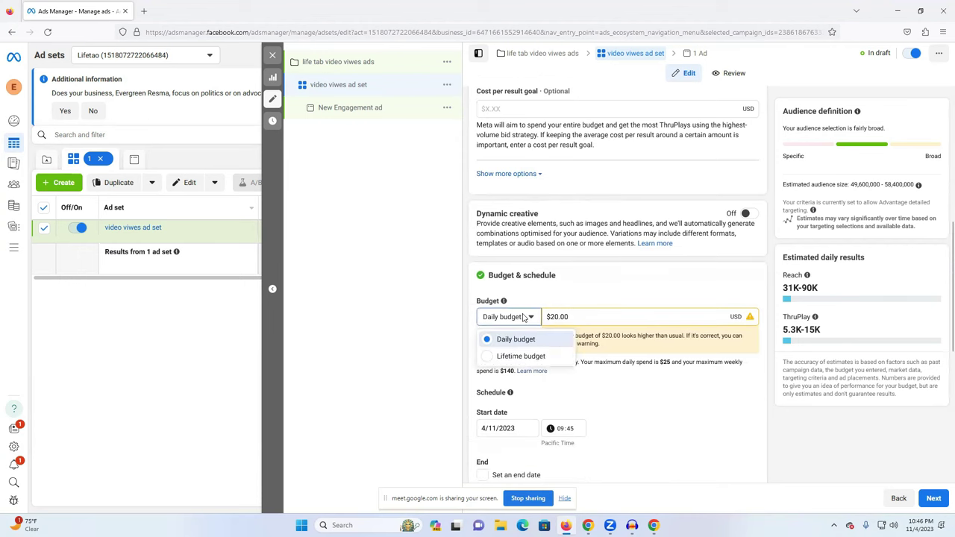
click(592, 316)
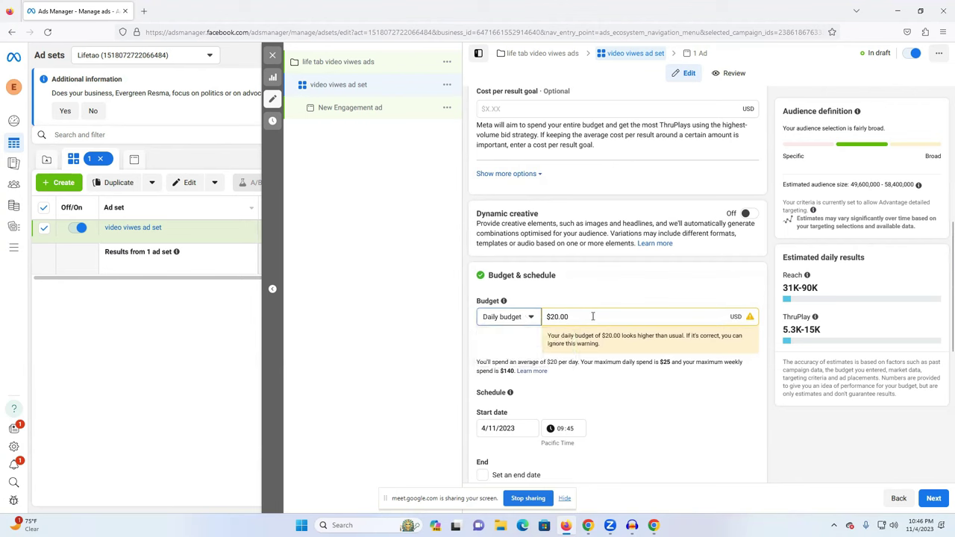
click(555, 316)
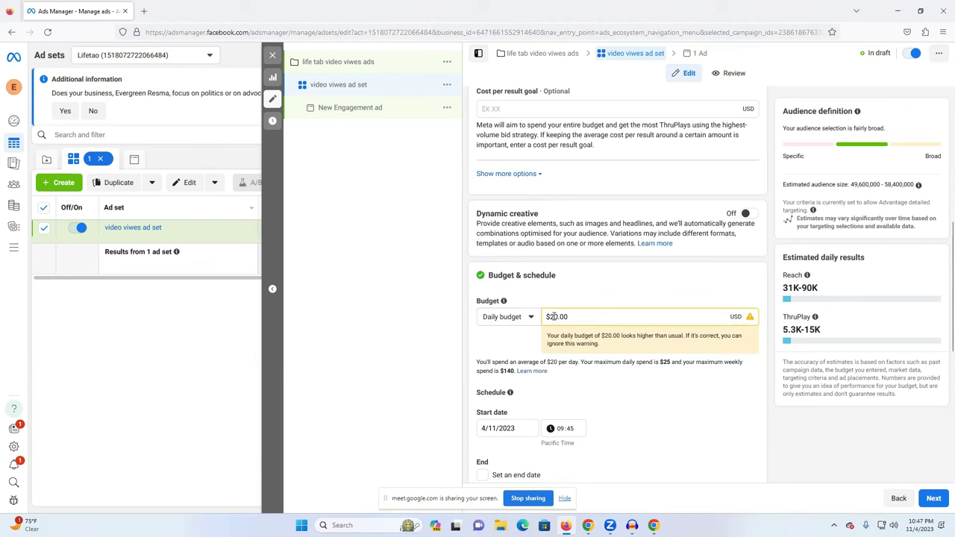
Try the 2-second continuous video views and ThruPlay views performance goals in turn.
scroll(554, 316, up, 3)
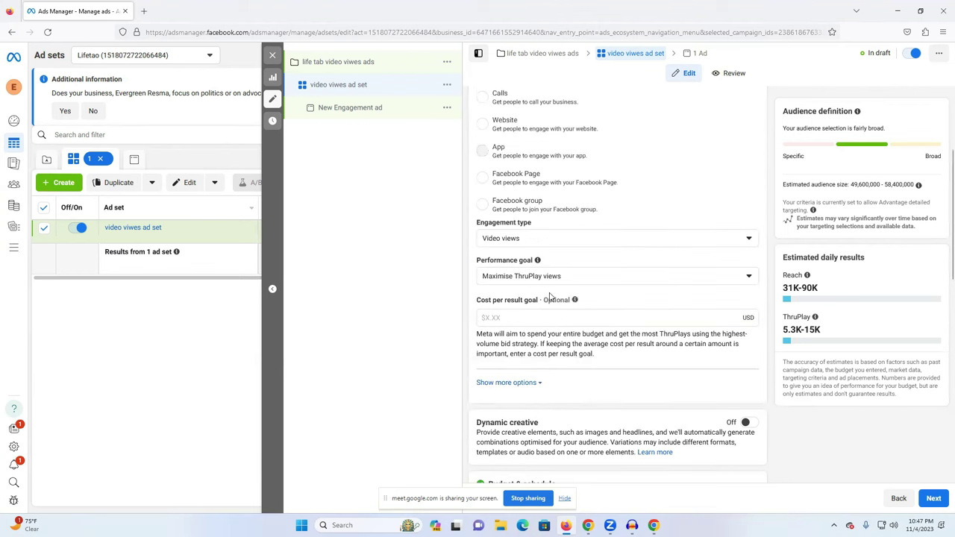
click(556, 280)
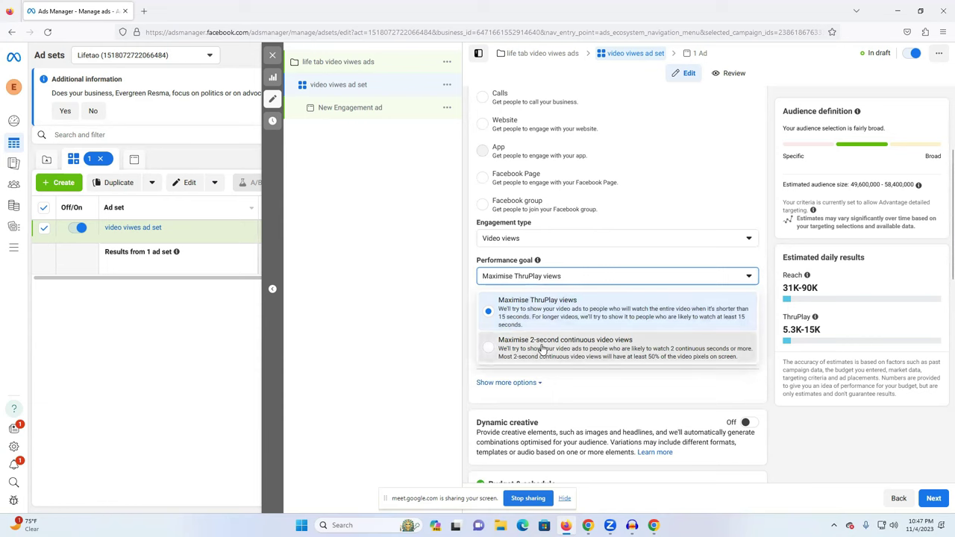
click(543, 350)
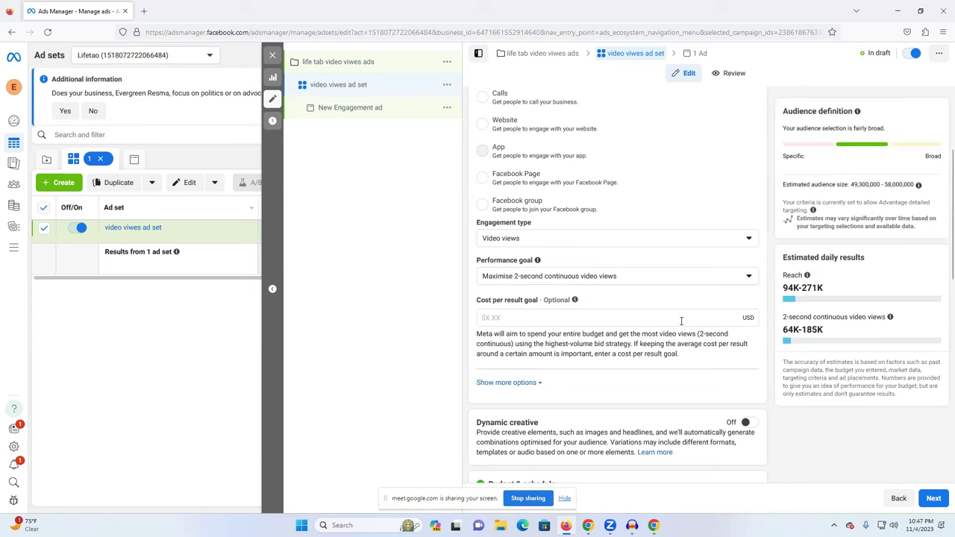
scroll(498, 173, up, 2)
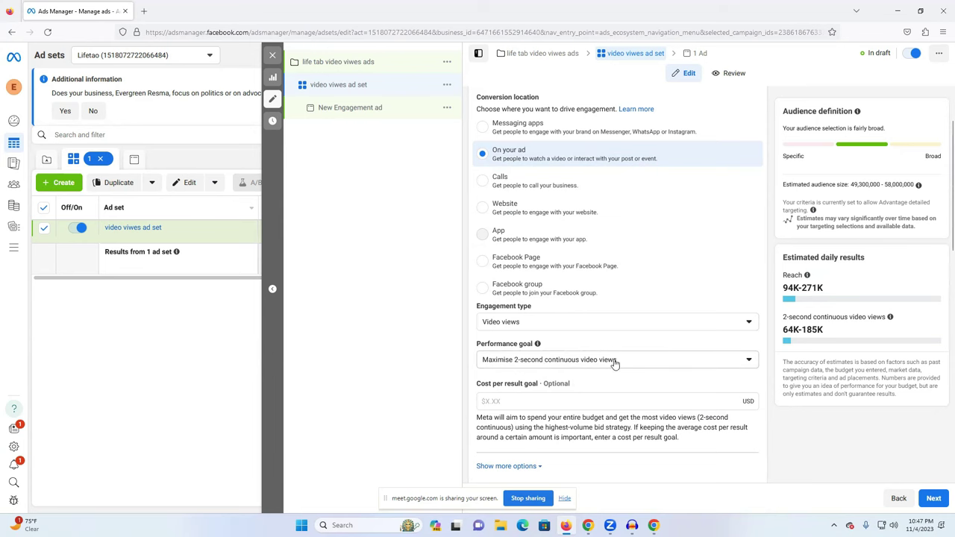
scroll(581, 359, down, 1)
click(572, 327)
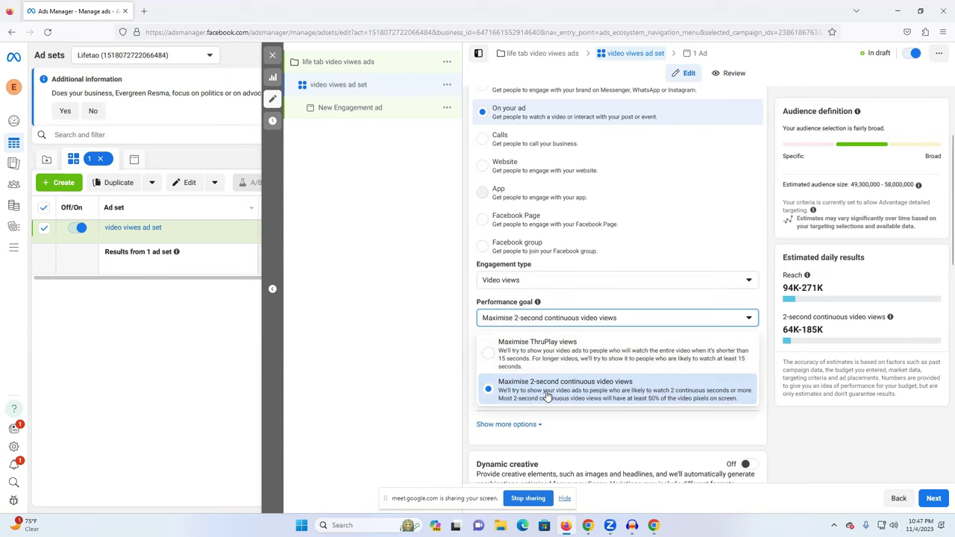
click(533, 358)
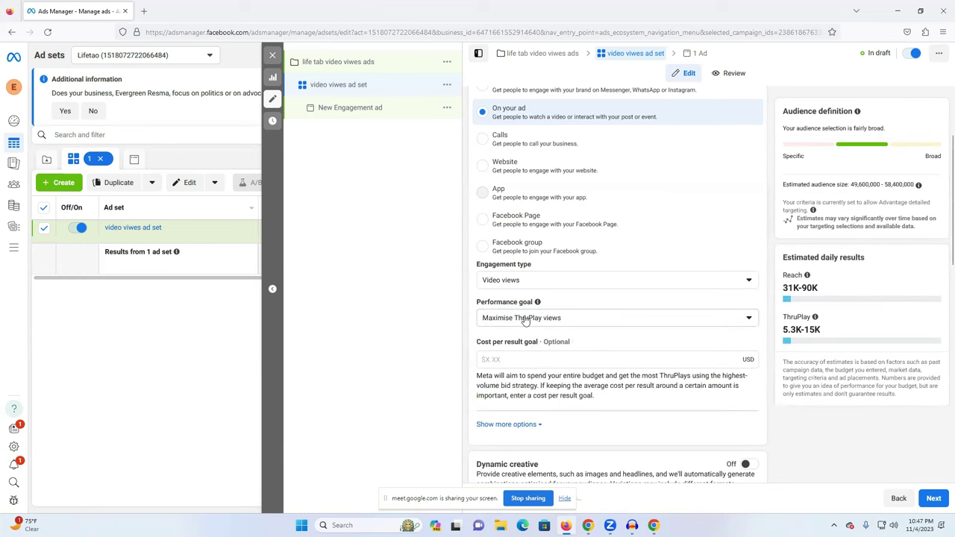
click(525, 319)
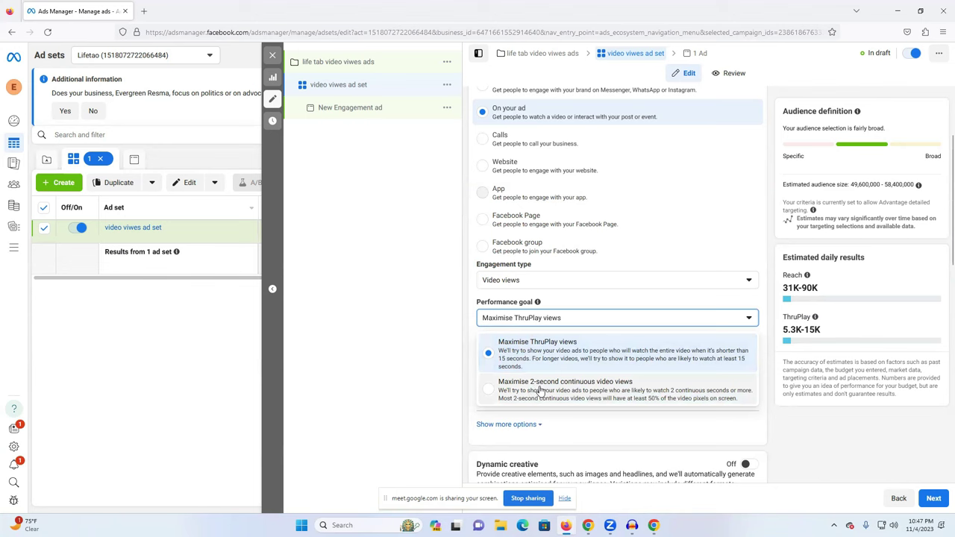
click(540, 389)
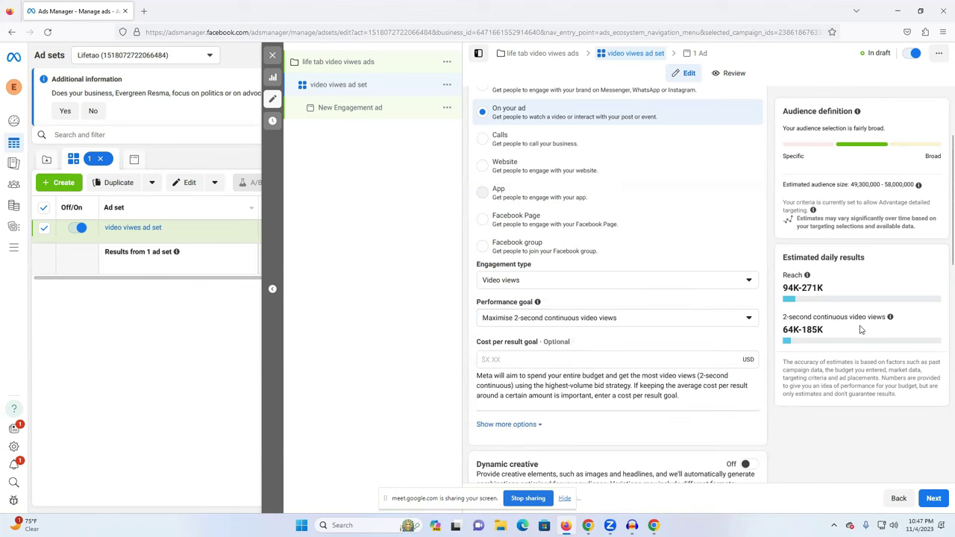
Compare the 64K-185K 2-second estimate with ThruPlay's 5.3K-15K, settling on 2-second continuous video views.
drag(783, 329, 823, 330)
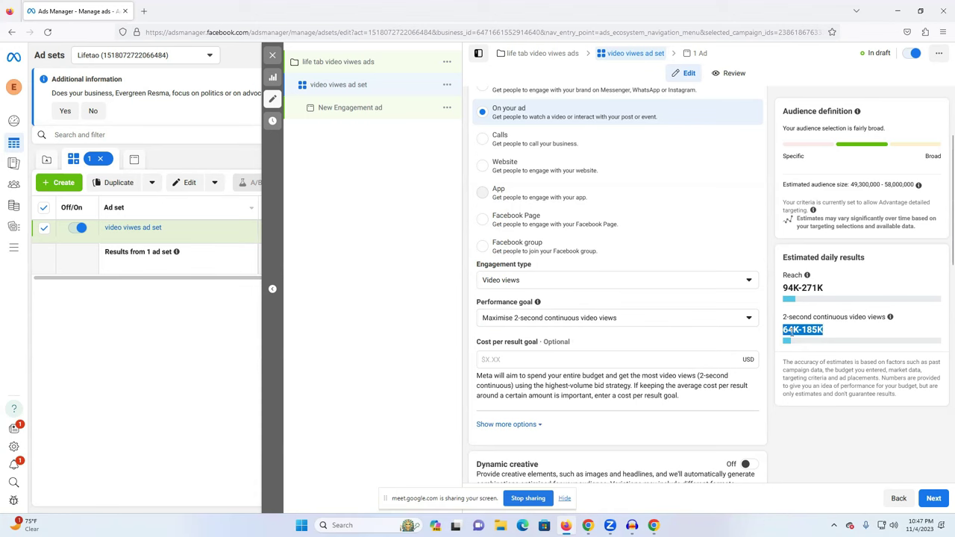
click(791, 333)
drag(839, 316, 865, 316)
drag(781, 317, 854, 317)
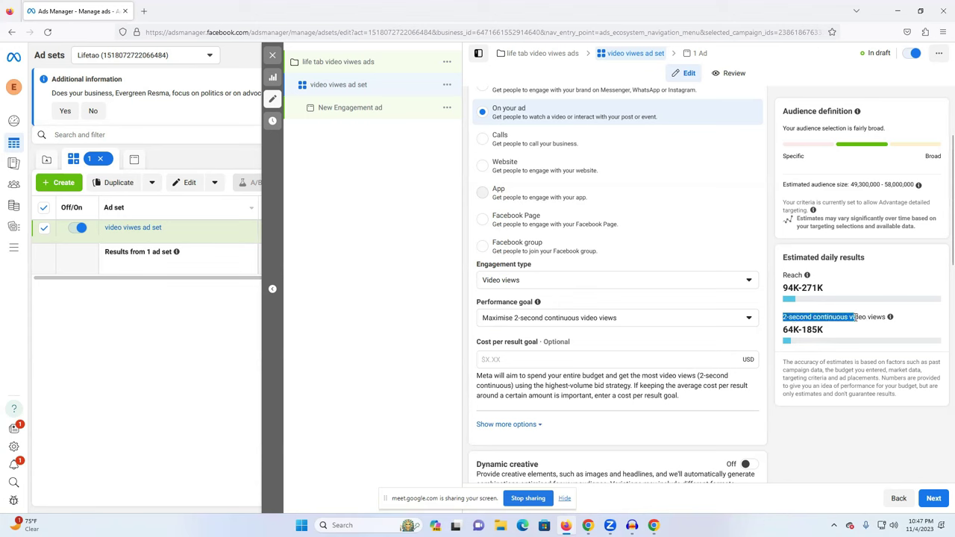
click(639, 329)
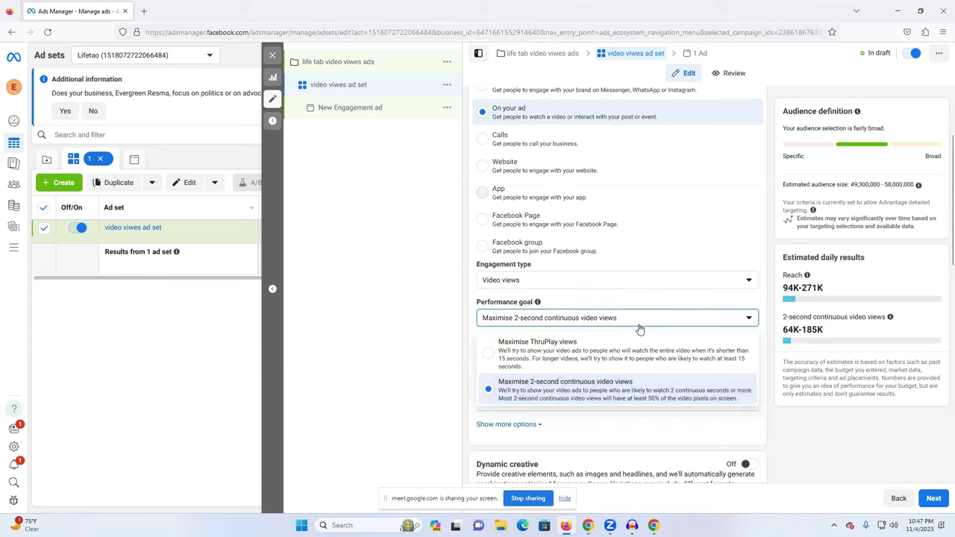
click(524, 357)
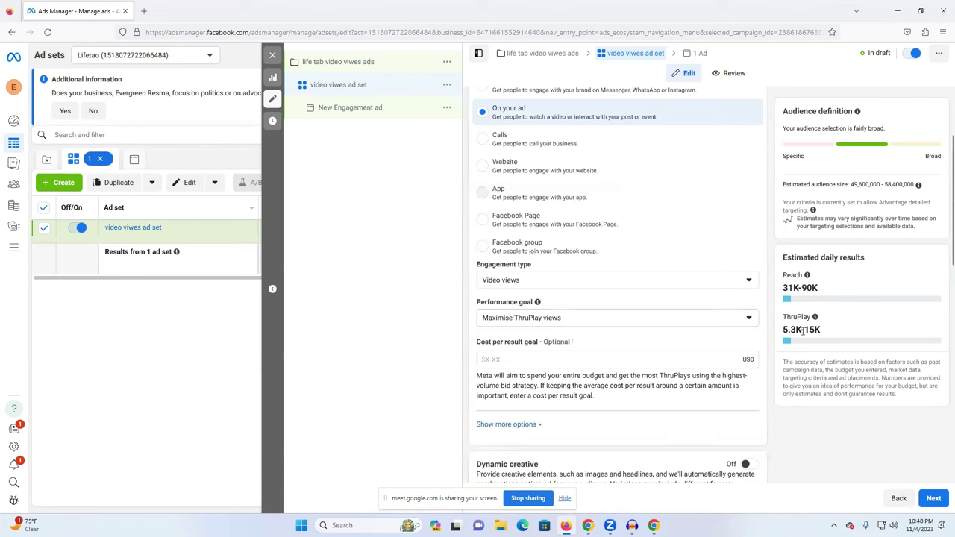
drag(786, 331, 819, 330)
double_click(813, 329)
click(545, 322)
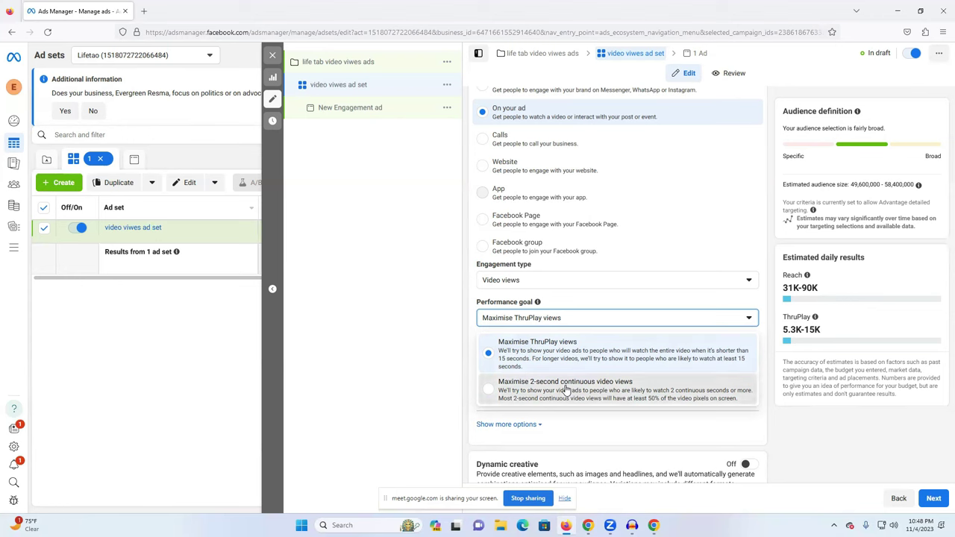
click(566, 389)
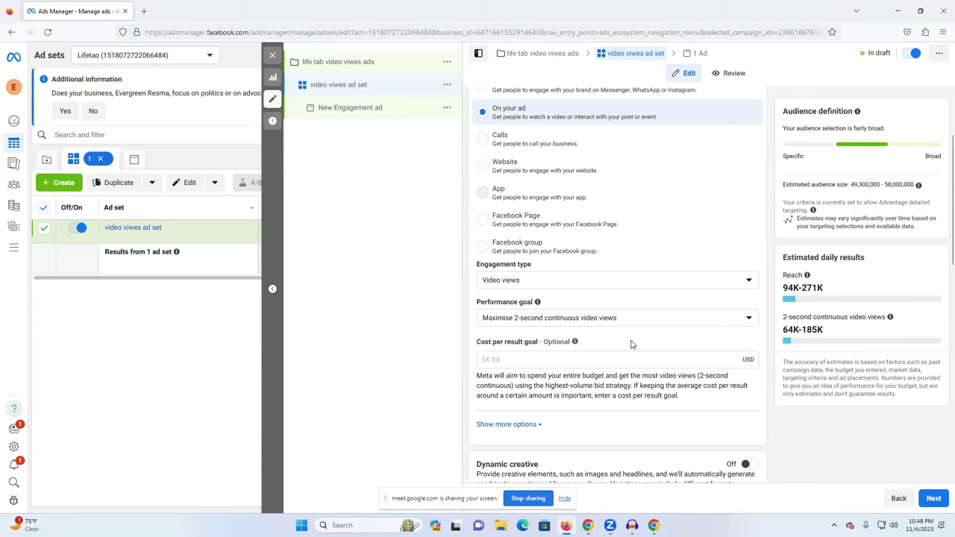
drag(784, 329, 825, 330)
Change the budget amount to $5.00, keeping Daily budget as the budget type.
scroll(835, 309, down, 1)
scroll(825, 313, down, 1)
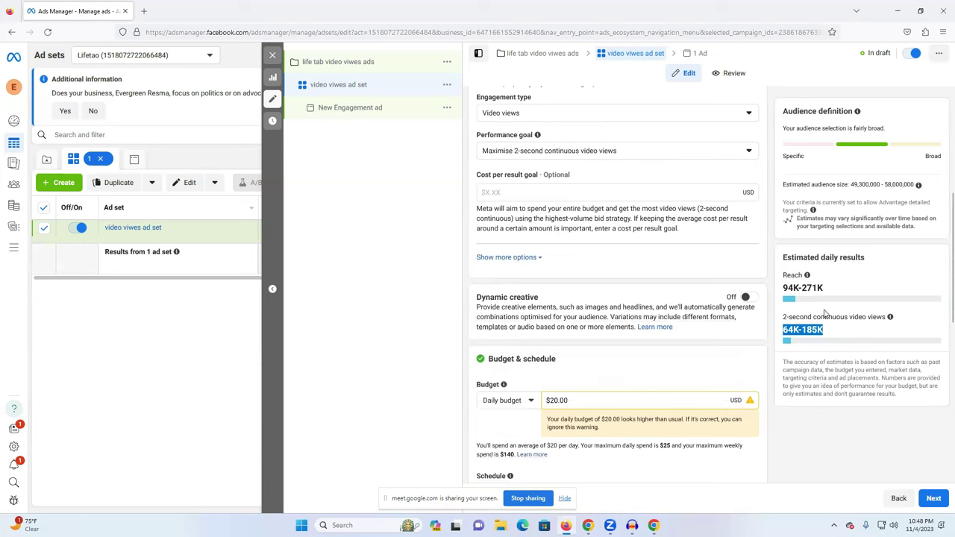
scroll(867, 347, down, 1)
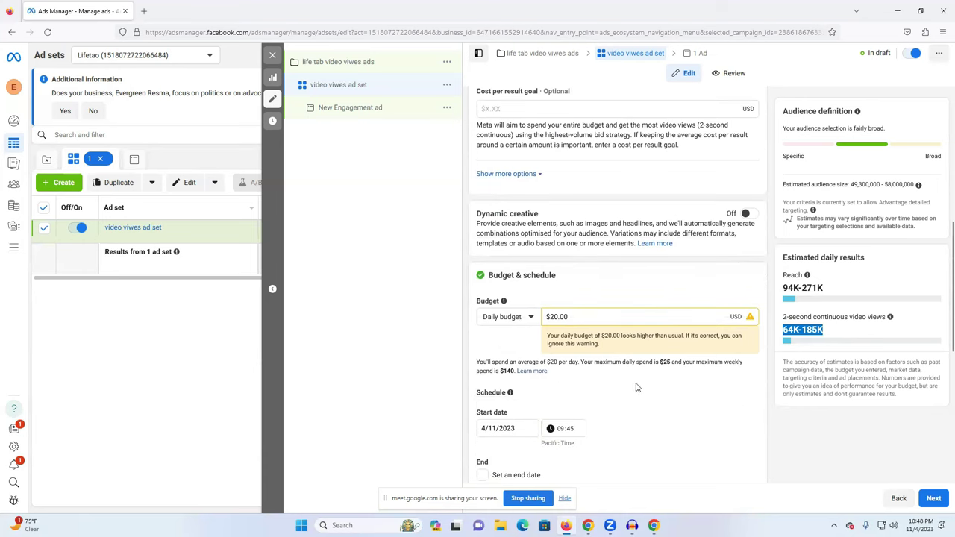
click(555, 316)
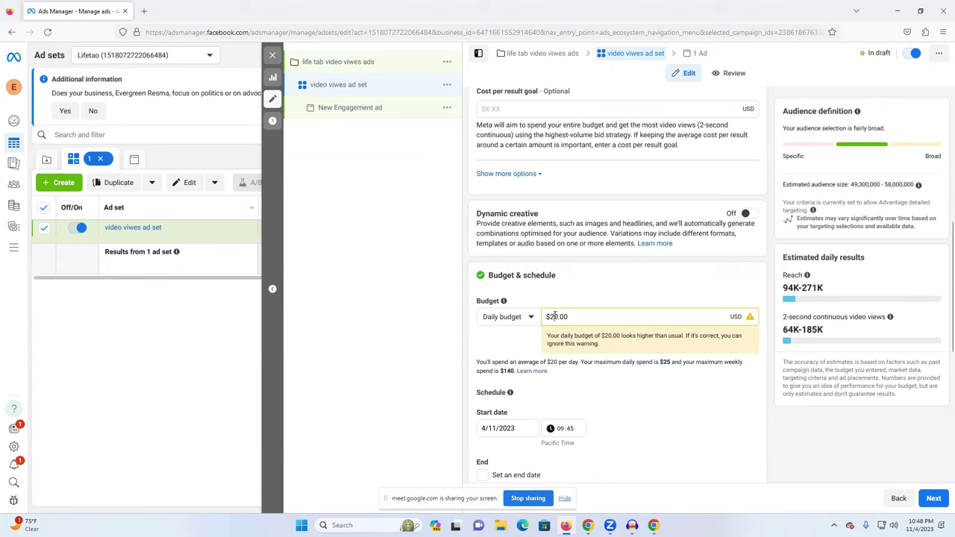
text(5)
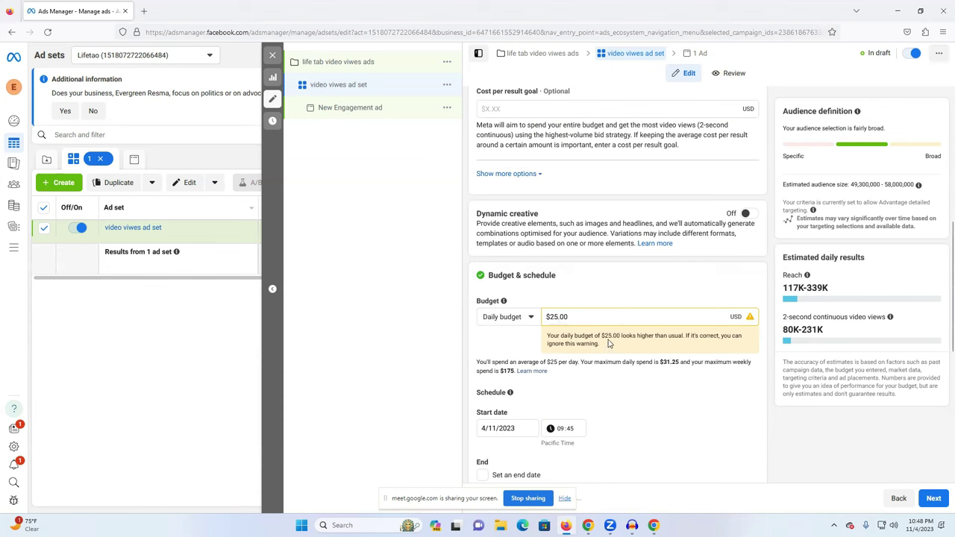
click(520, 321)
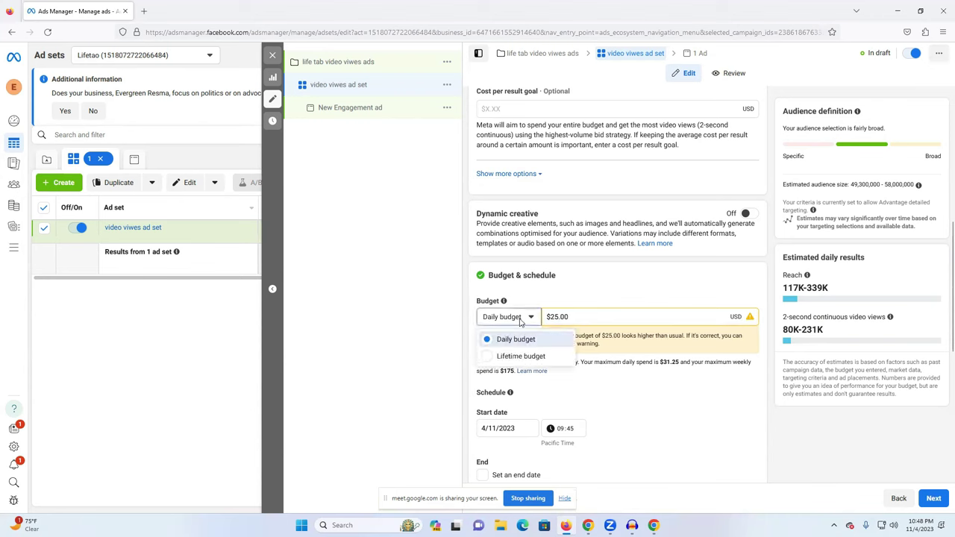
click(501, 337)
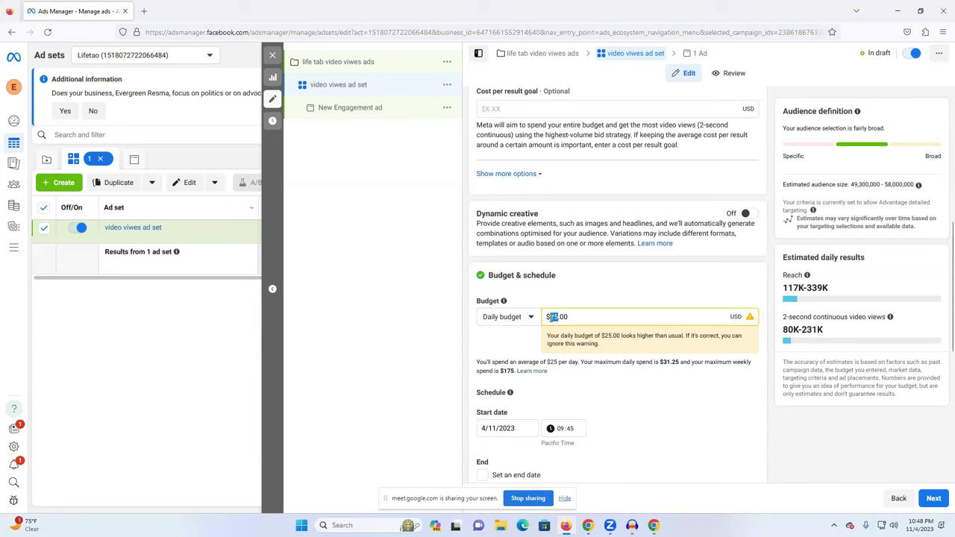
text(5)
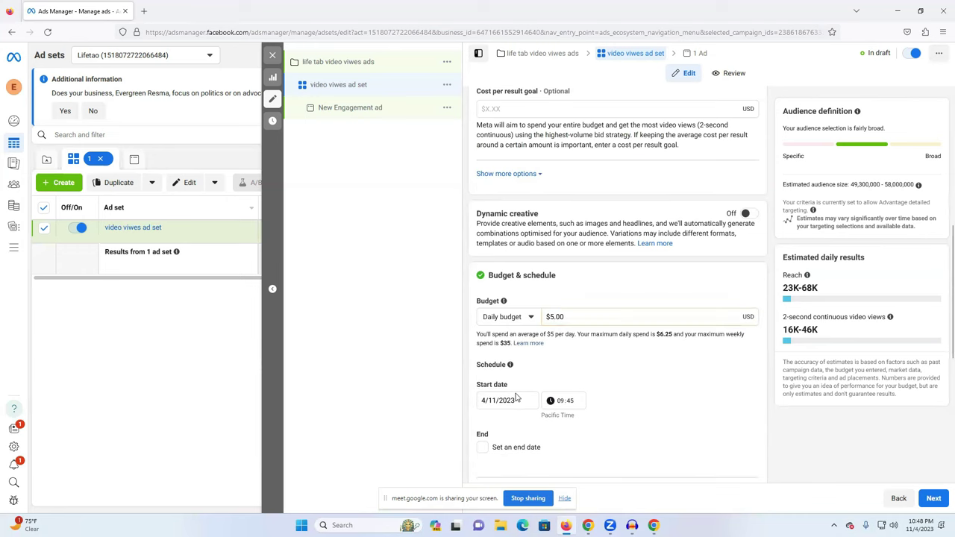
scroll(584, 335, down, 1)
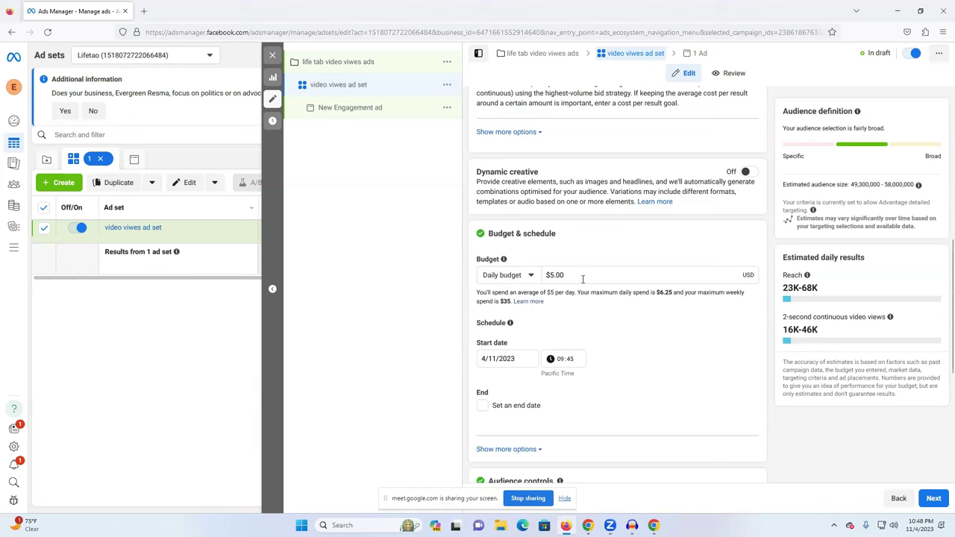
Try 10 November as the start date, then restore it to 4/11/2023.
click(500, 359)
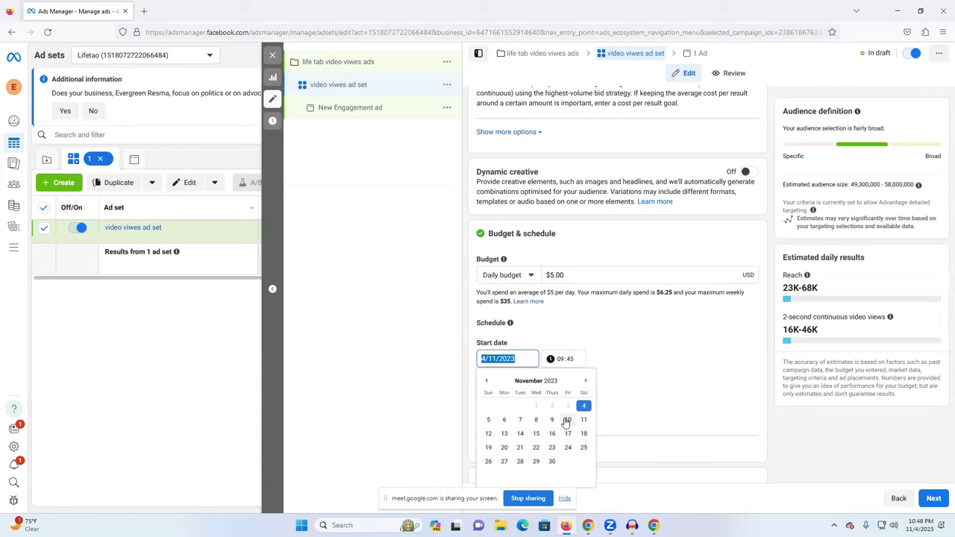
click(567, 421)
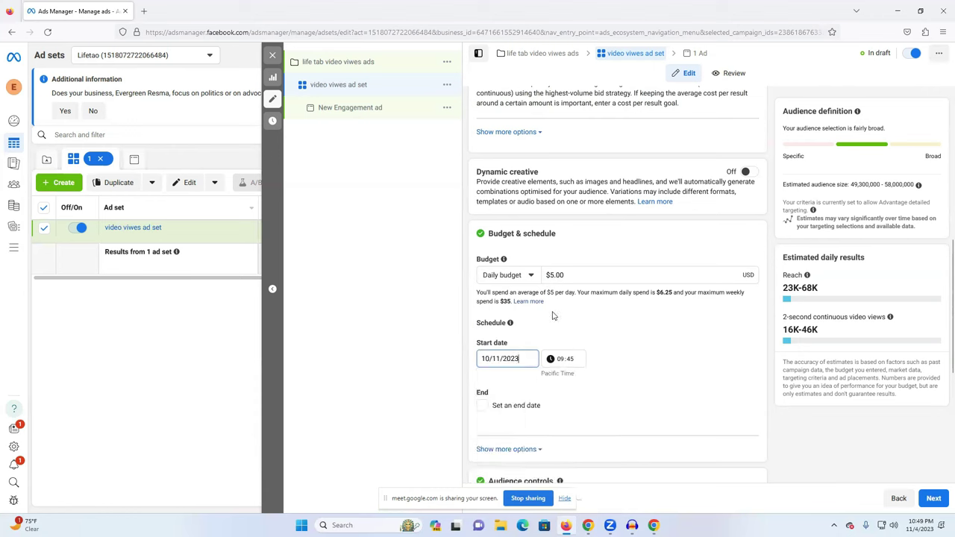
click(496, 358)
click(585, 407)
Add an end date of 10/11/2023 and expand the extra scheduling options.
click(483, 413)
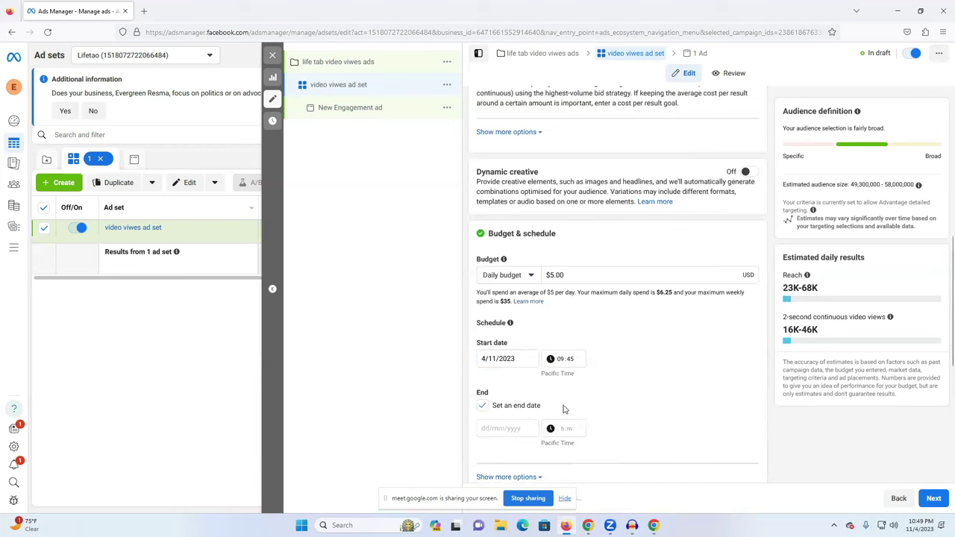
click(507, 429)
click(568, 351)
scroll(642, 391, down, 1)
click(524, 394)
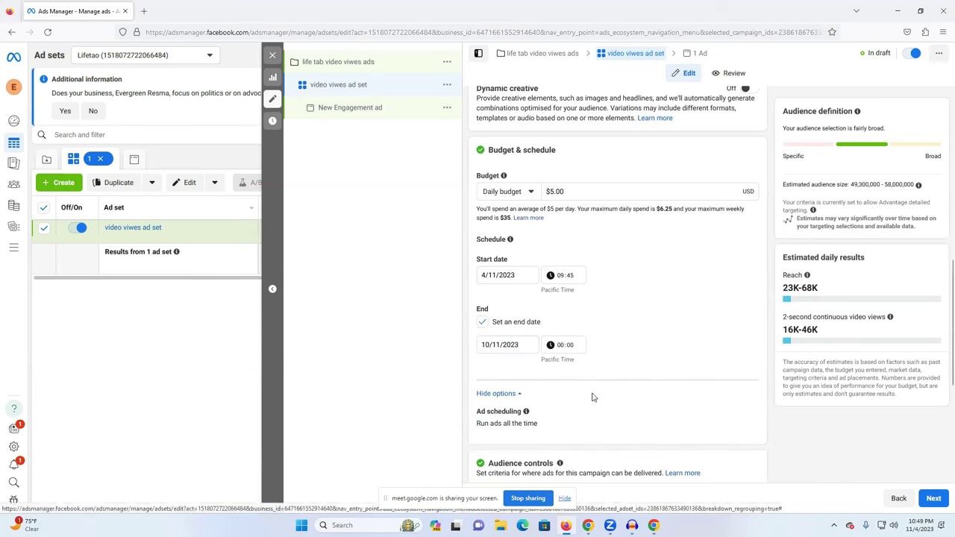
scroll(592, 397, down, 1)
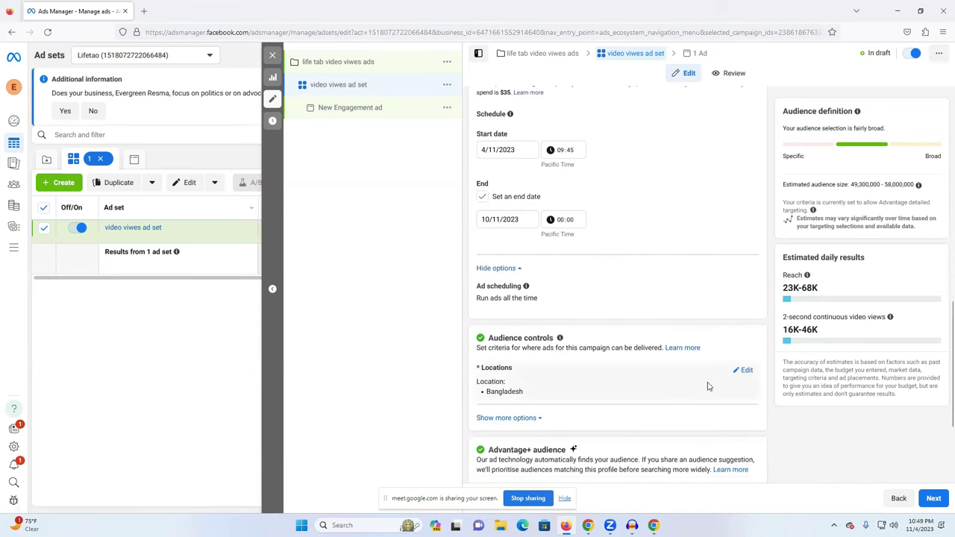
Search for and add India to Locations, then remove it so only Bangladesh remains.
click(743, 370)
scroll(641, 373, down, 2)
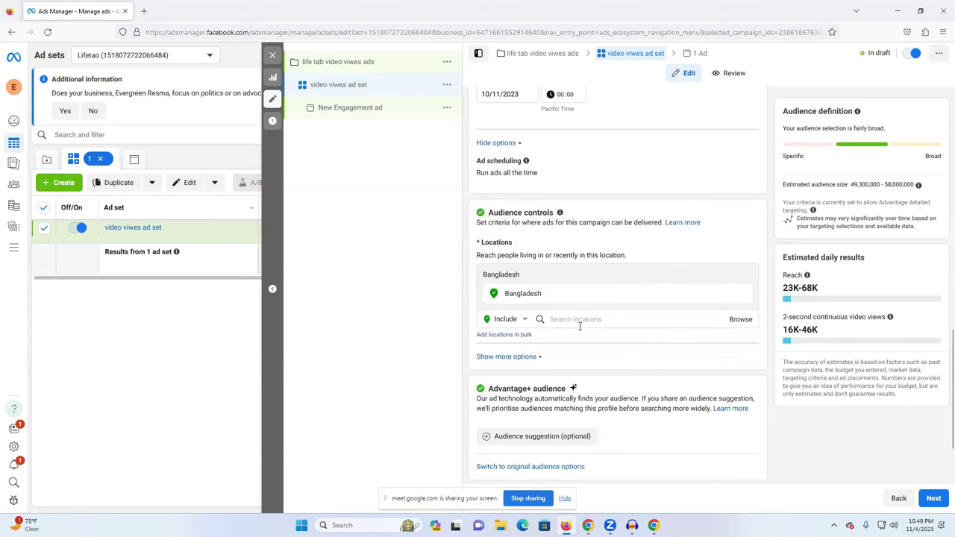
click(740, 319)
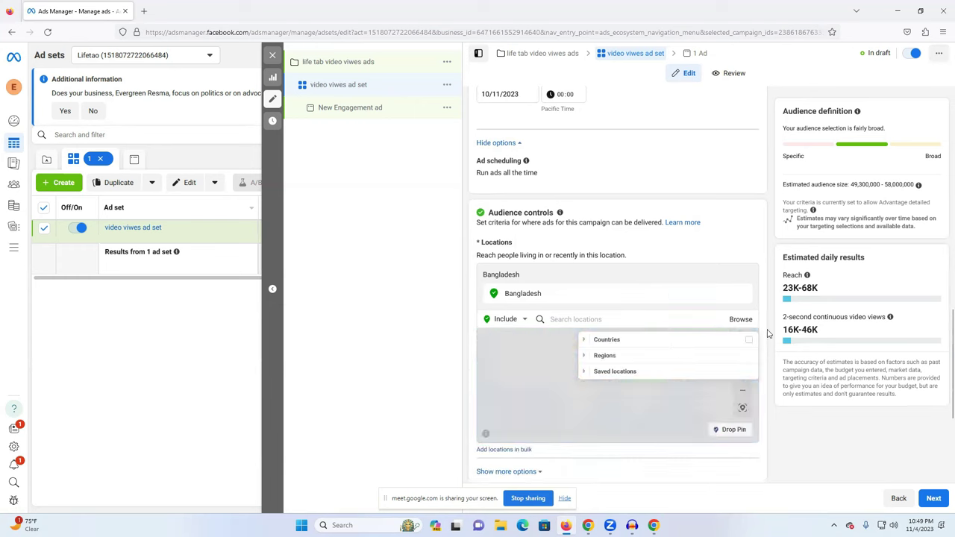
click(574, 318)
text(ind)
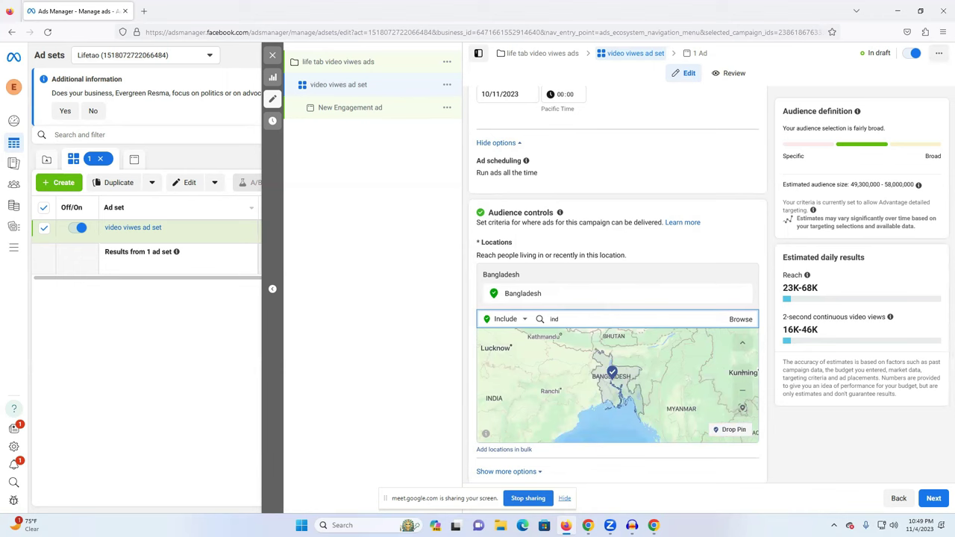
text(ia)
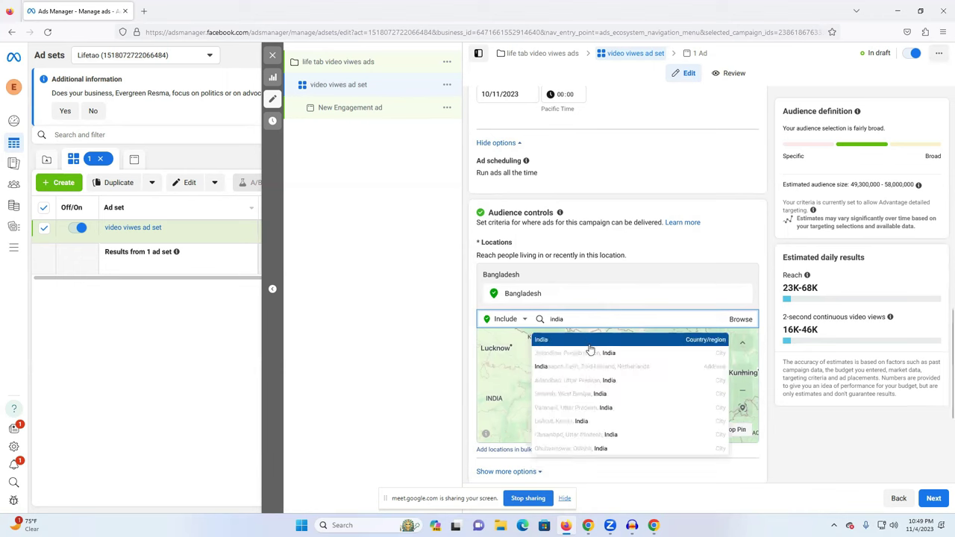
click(579, 343)
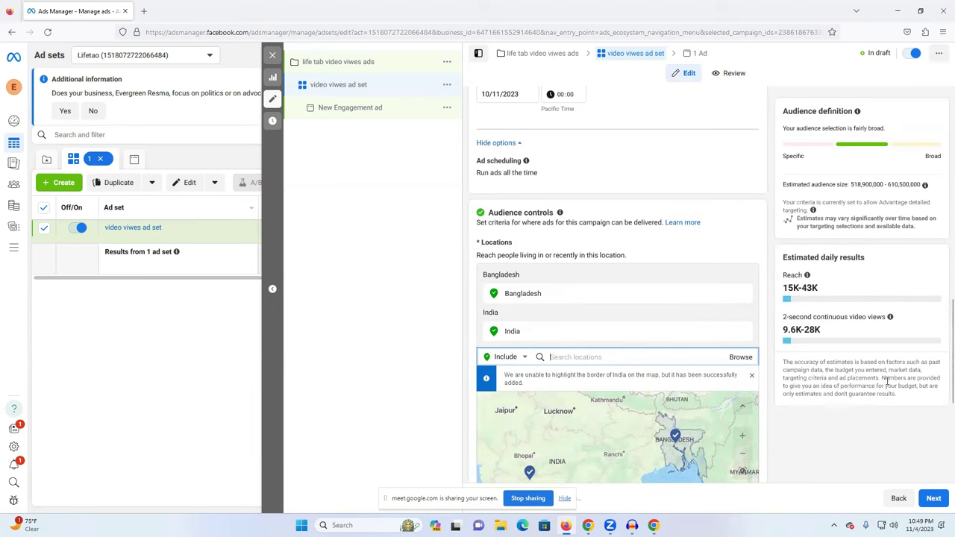
scroll(699, 378, down, 1)
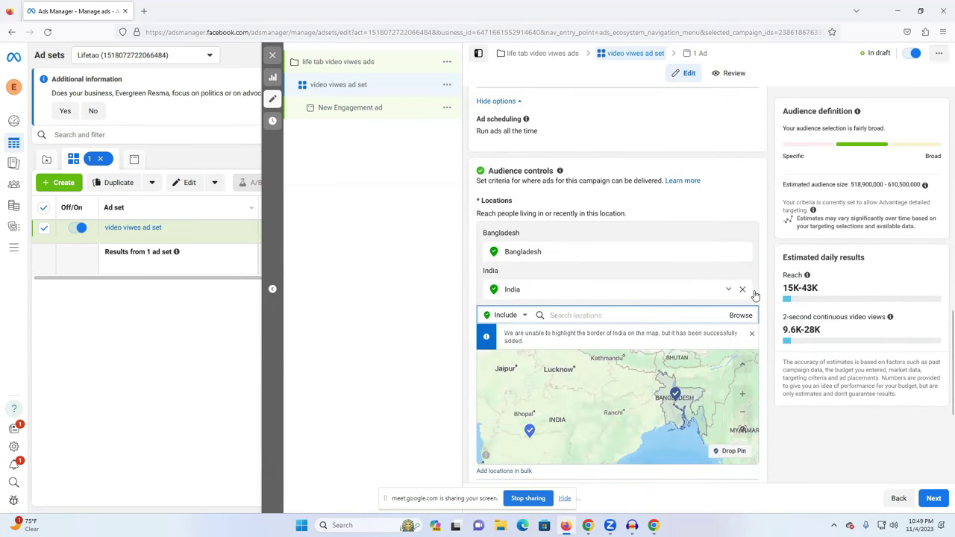
click(744, 293)
scroll(707, 352, down, 2)
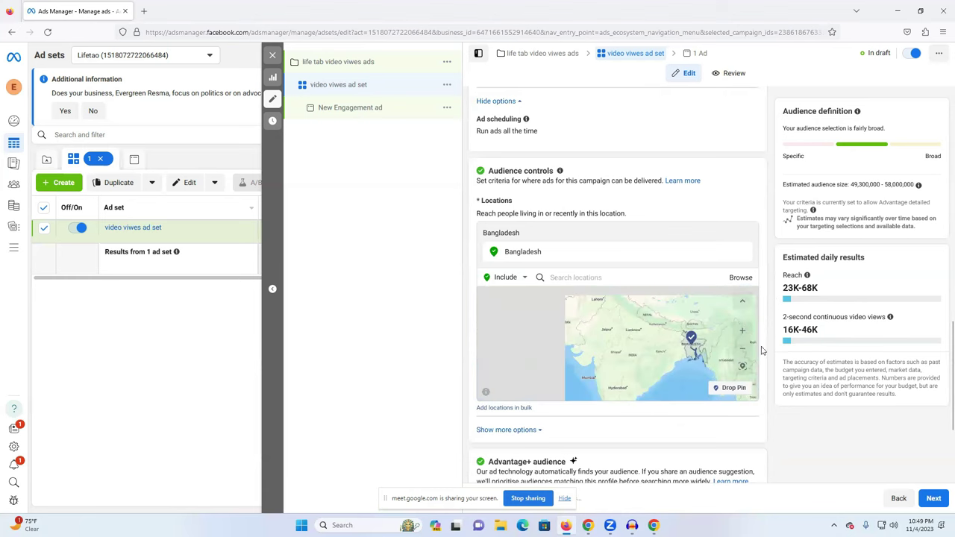
scroll(472, 346, down, 3)
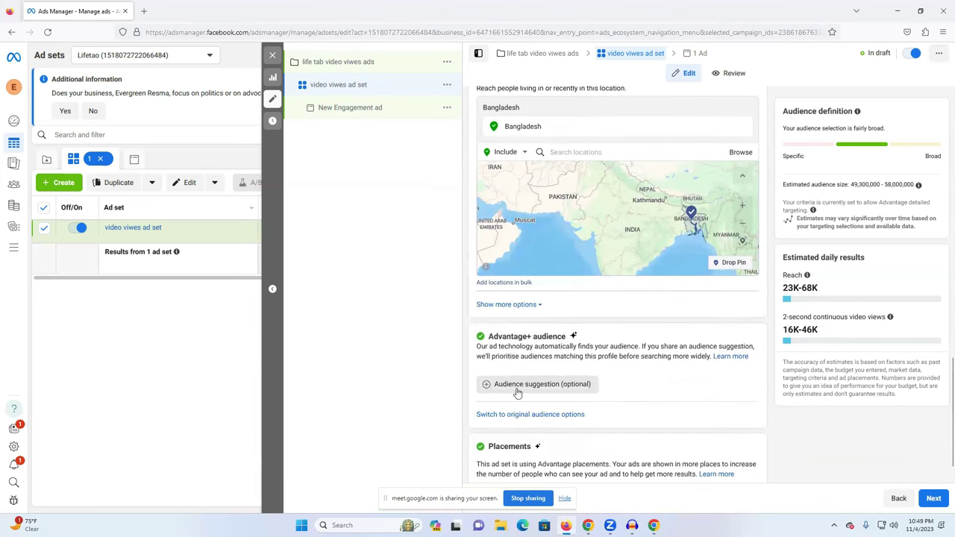
Expand the age, gender and custom audience options and highlight the 46K video views estimate.
click(510, 387)
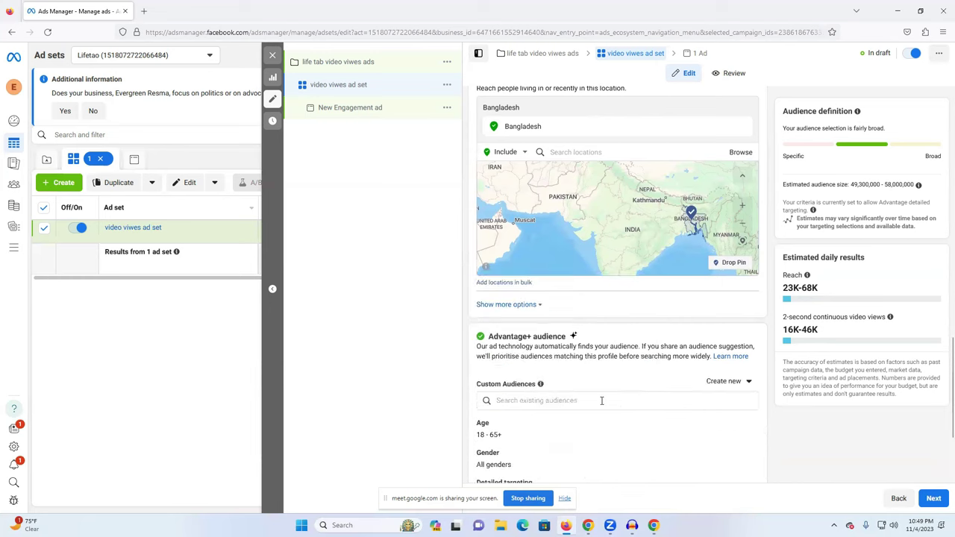
scroll(674, 386, down, 1)
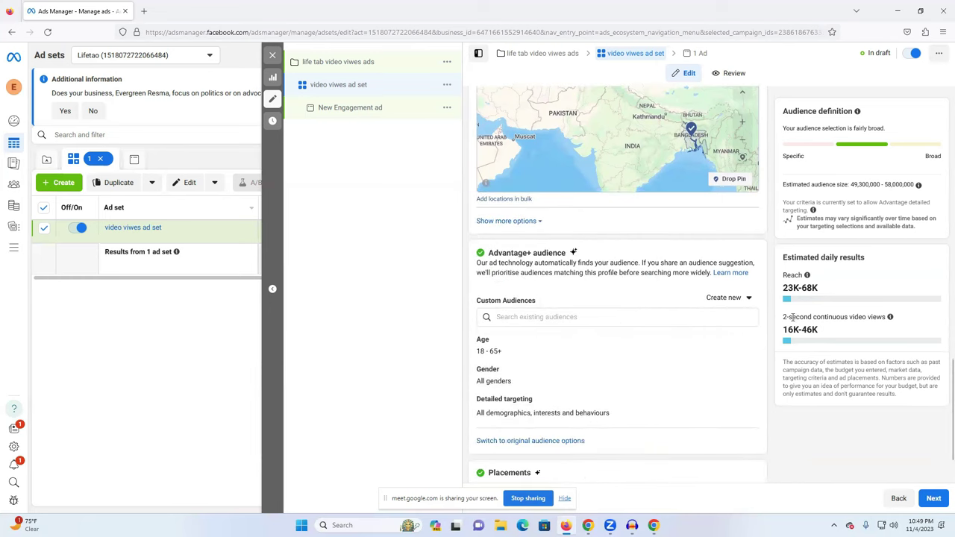
drag(783, 315, 899, 316)
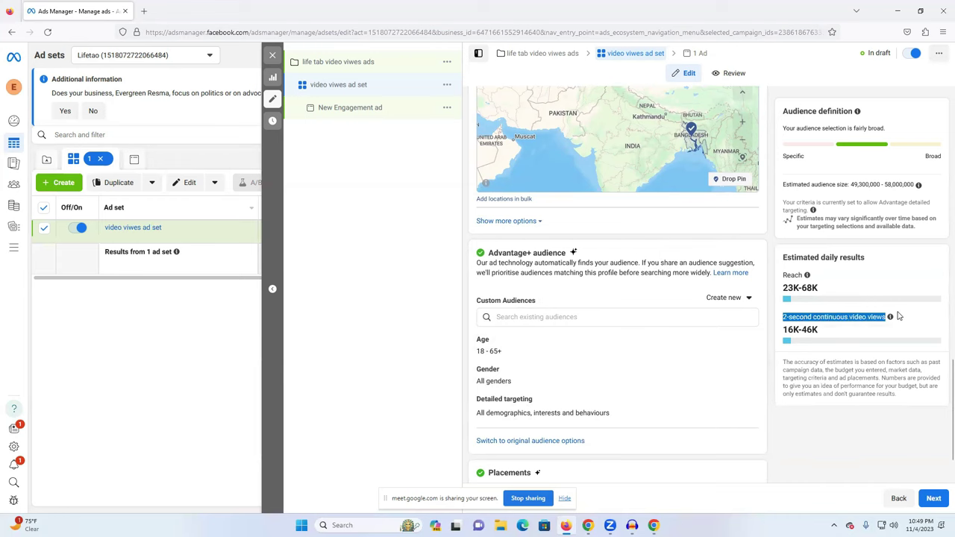
click(837, 461)
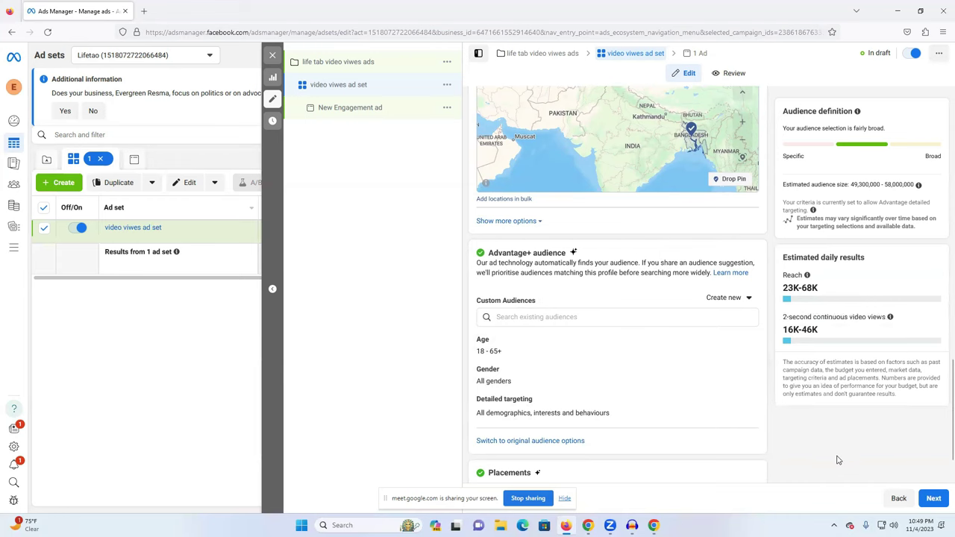
drag(810, 328, 783, 333)
double_click(809, 329)
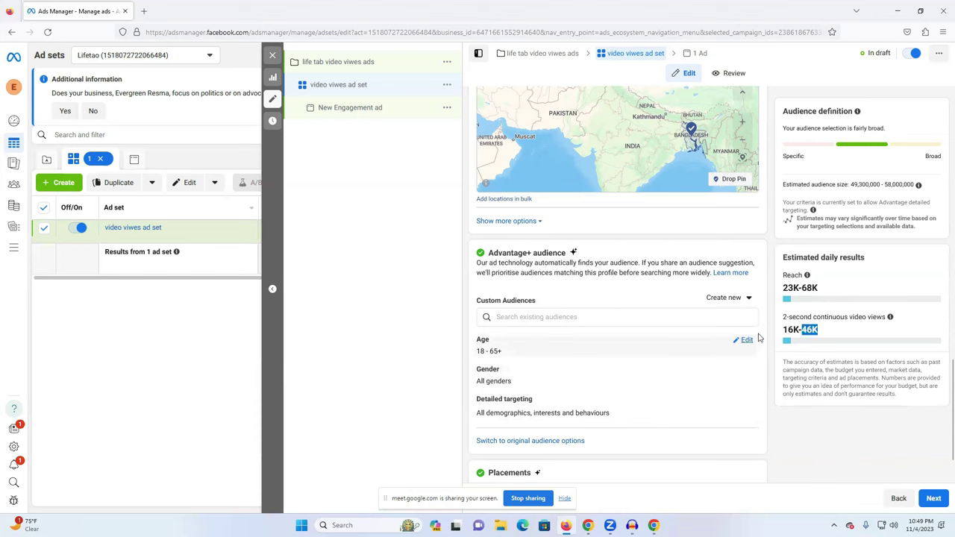
Change the maximum age from 65+ to 45, giving an 18–45 age range.
click(742, 340)
click(497, 356)
click(551, 356)
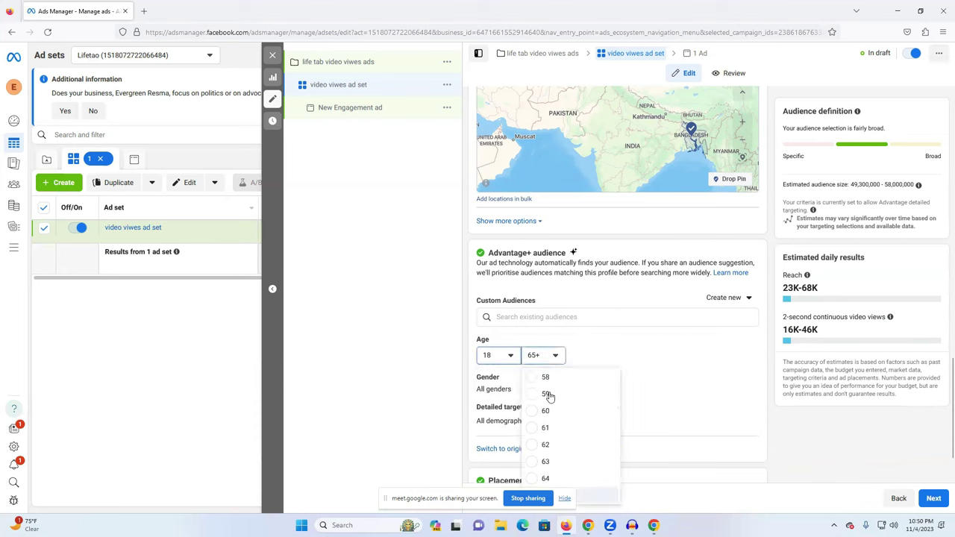
scroll(577, 459, up, 2)
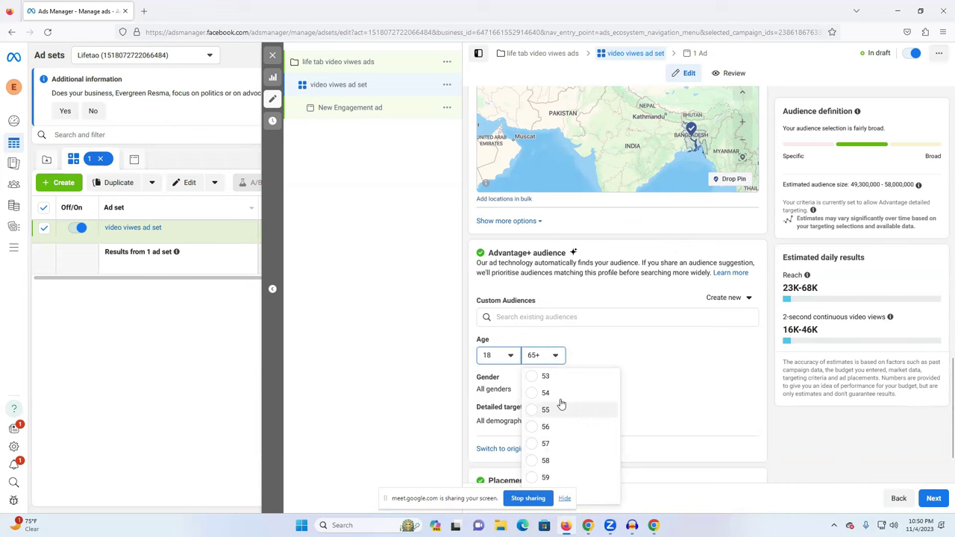
scroll(560, 429, up, 2)
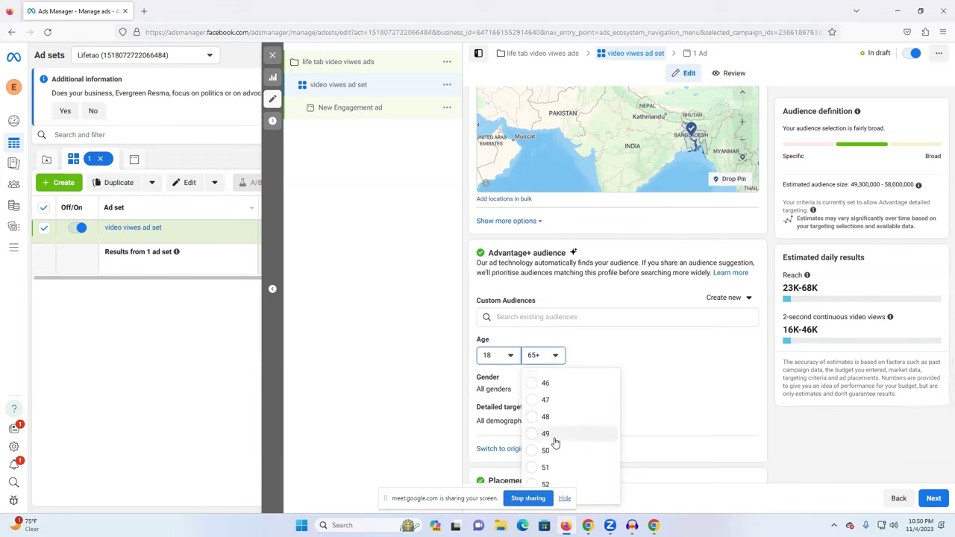
scroll(560, 418, up, 1)
click(560, 406)
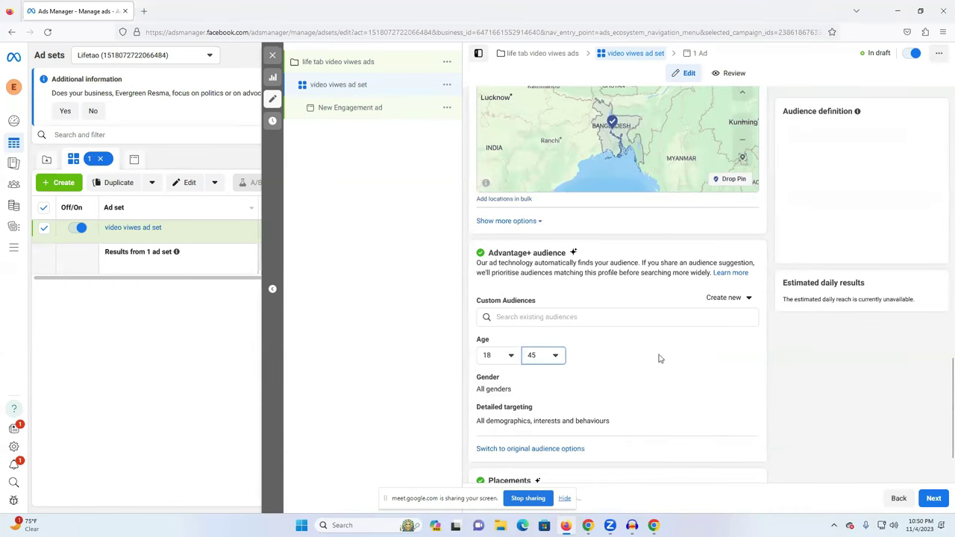
scroll(599, 381, down, 1)
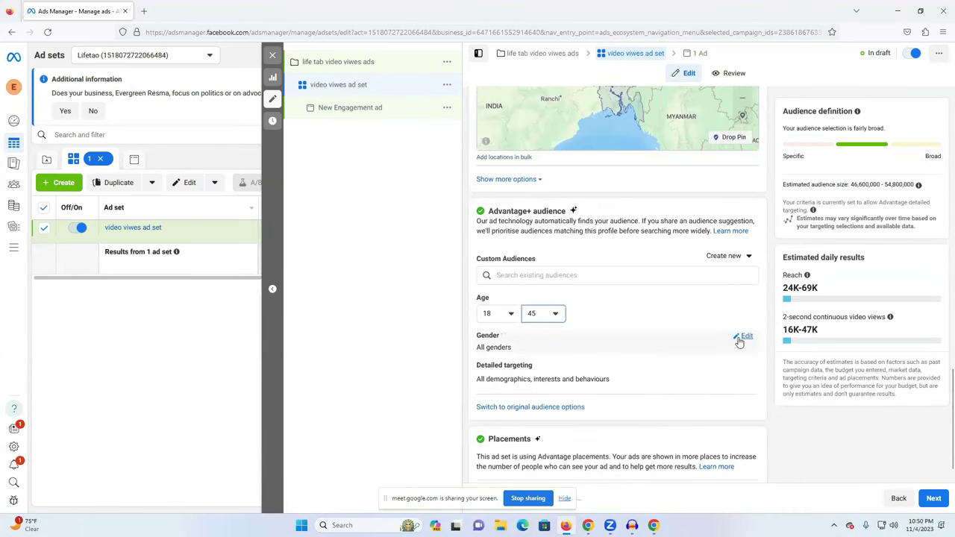
Leave gender at All, open the detailed targeting interest search, then switch browser windows.
click(741, 336)
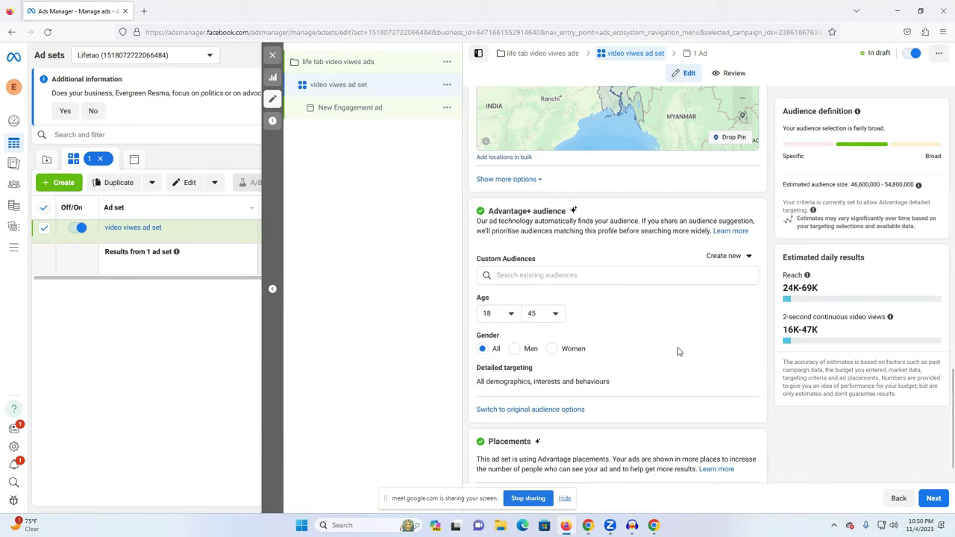
scroll(678, 351, down, 1)
mouse_move(606, 365)
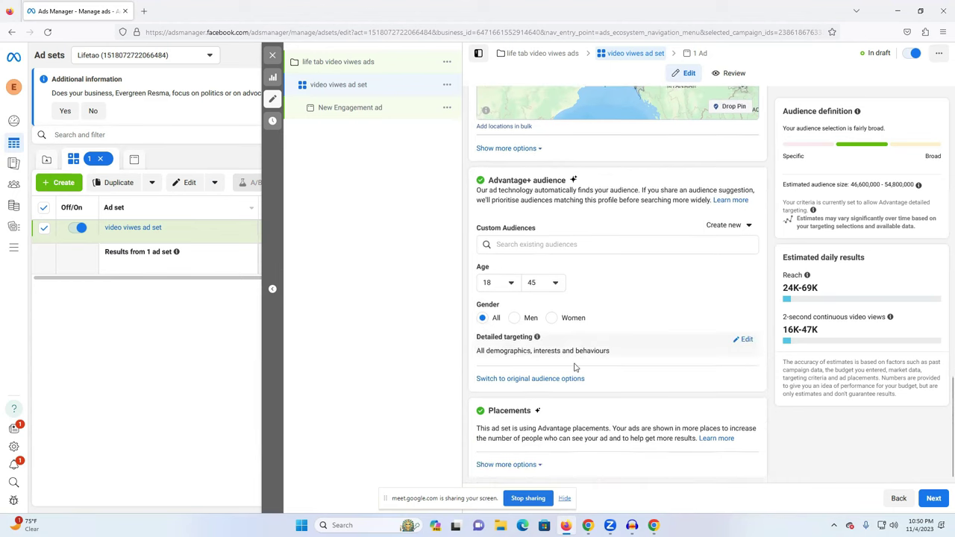
click(743, 339)
click(557, 363)
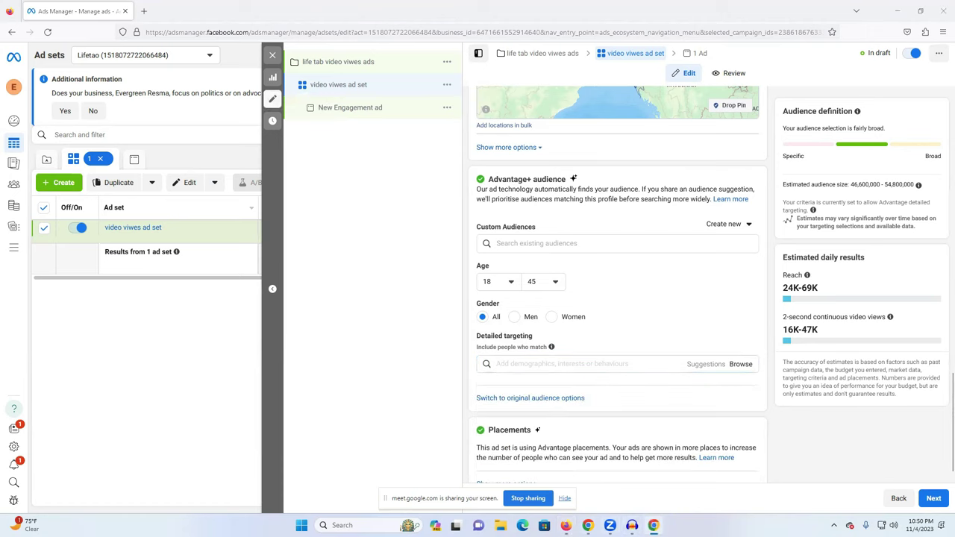
click(587, 525)
In a new tab, rerun the Google search 'facebook audience targeting tool' from history.
click(135, 8)
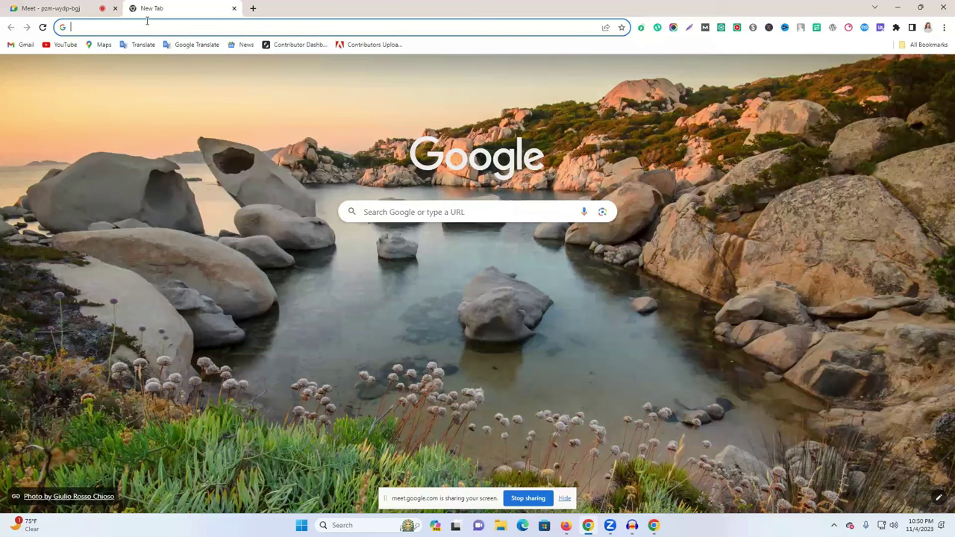
text(f)
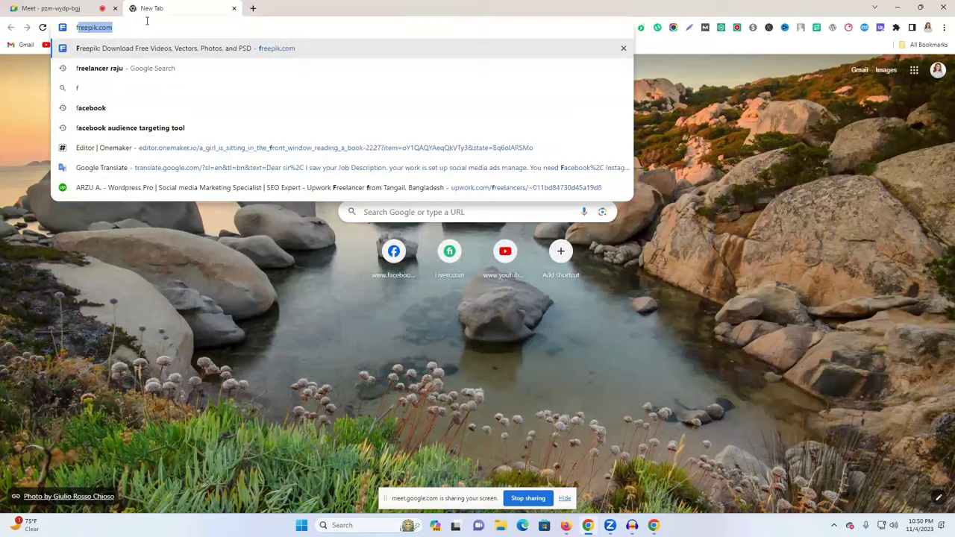
text(acebook)
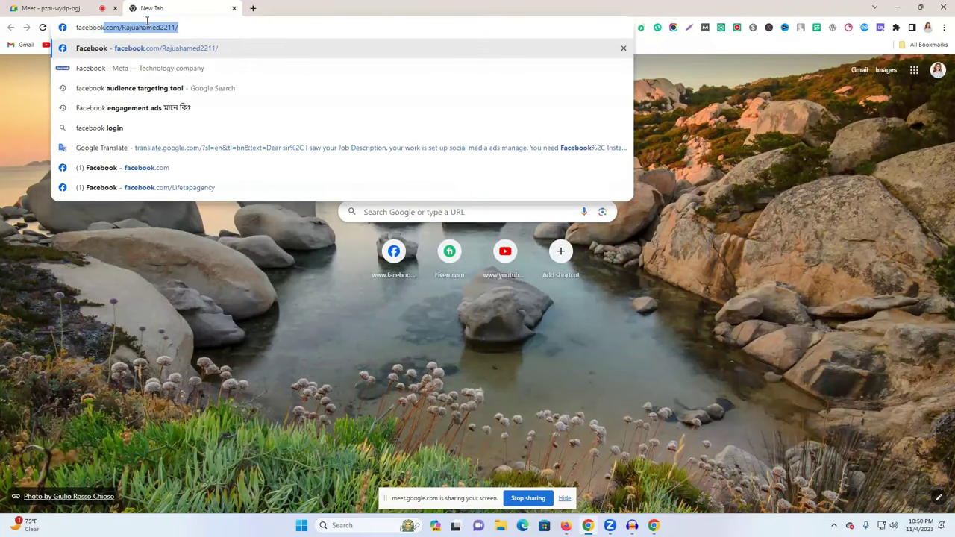
key(BackSpace)
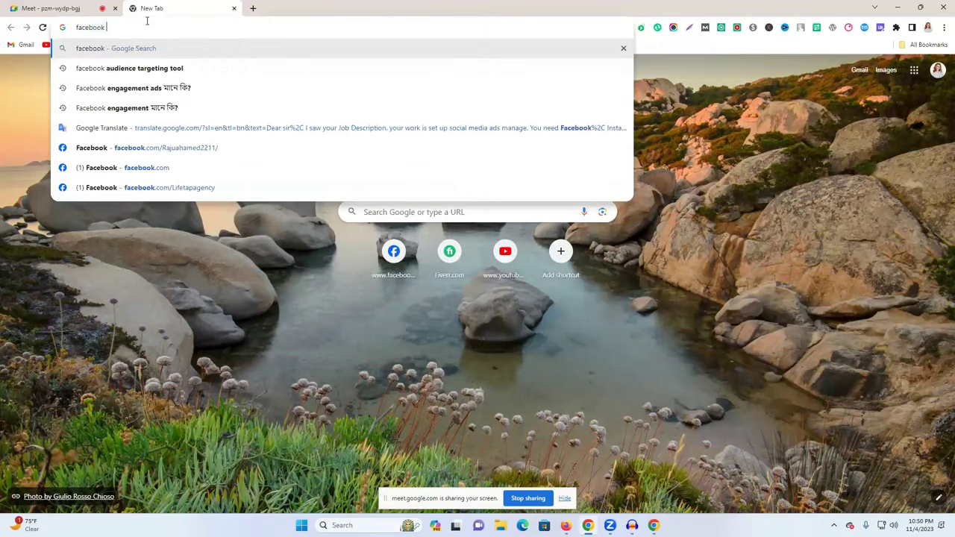
click(156, 73)
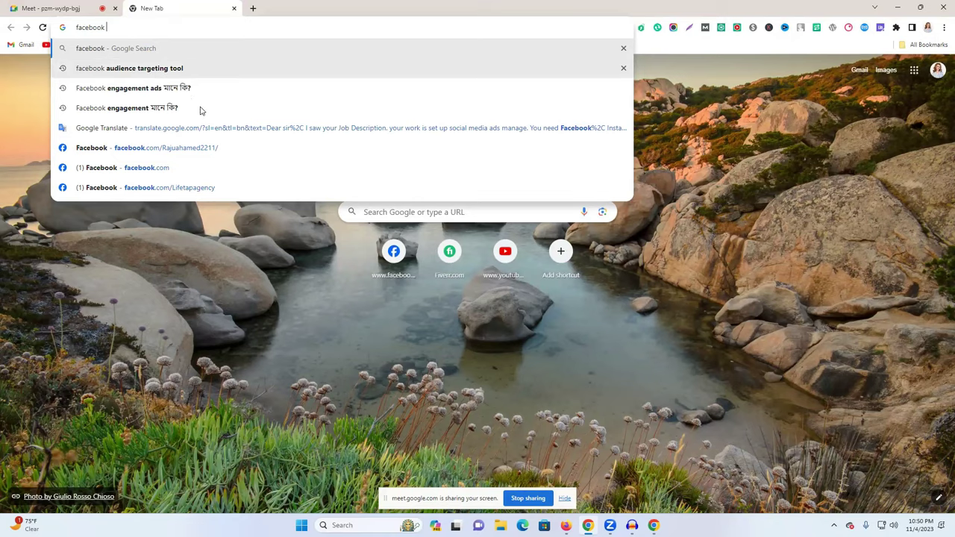
scroll(271, 226, down, 2)
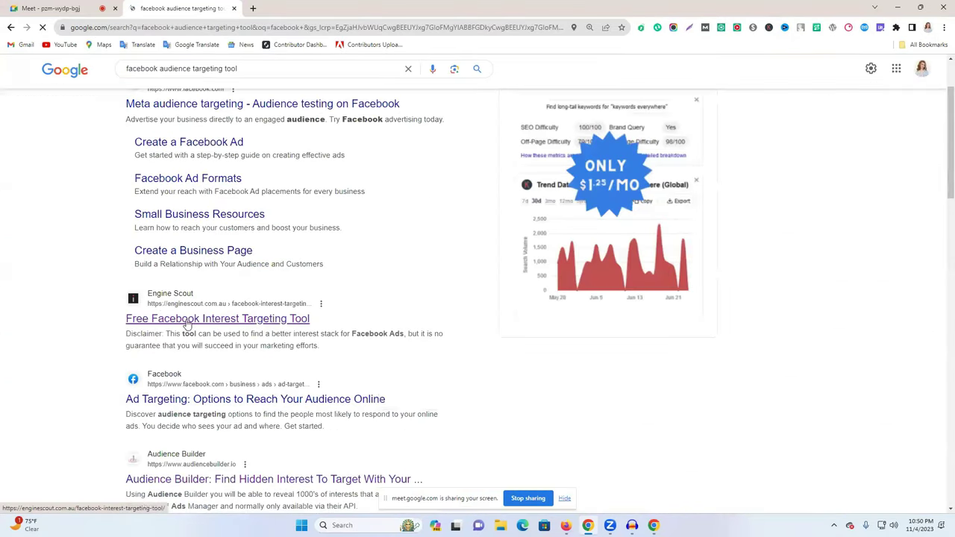
Open EngineScout's interest tool and search interests for 'shoping', dismissing the guide and ebook popups.
click(187, 322)
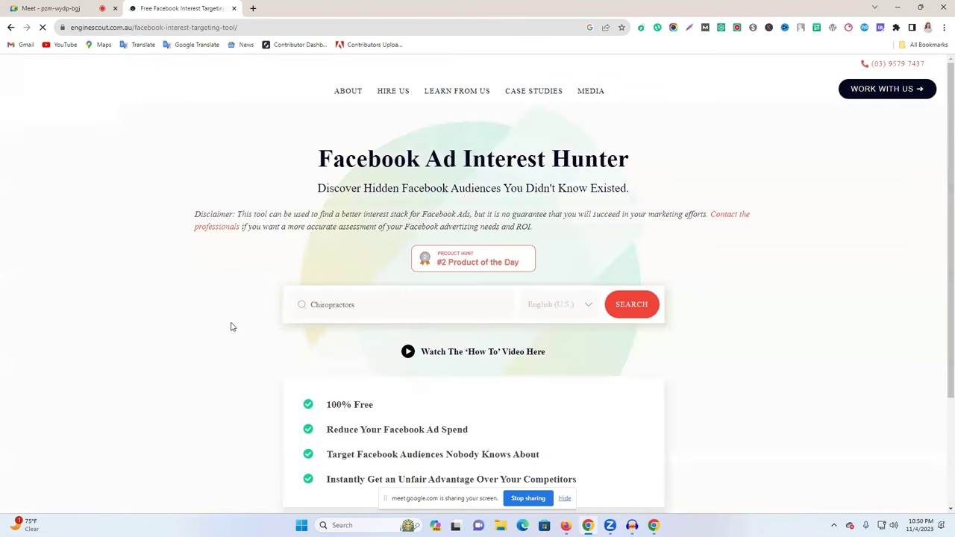
click(356, 319)
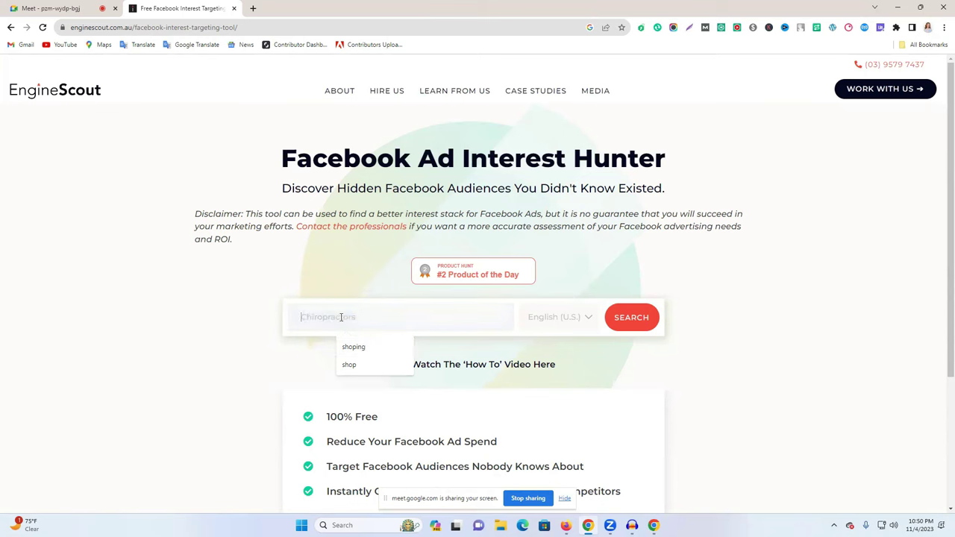
click(366, 348)
scroll(309, 309, down, 2)
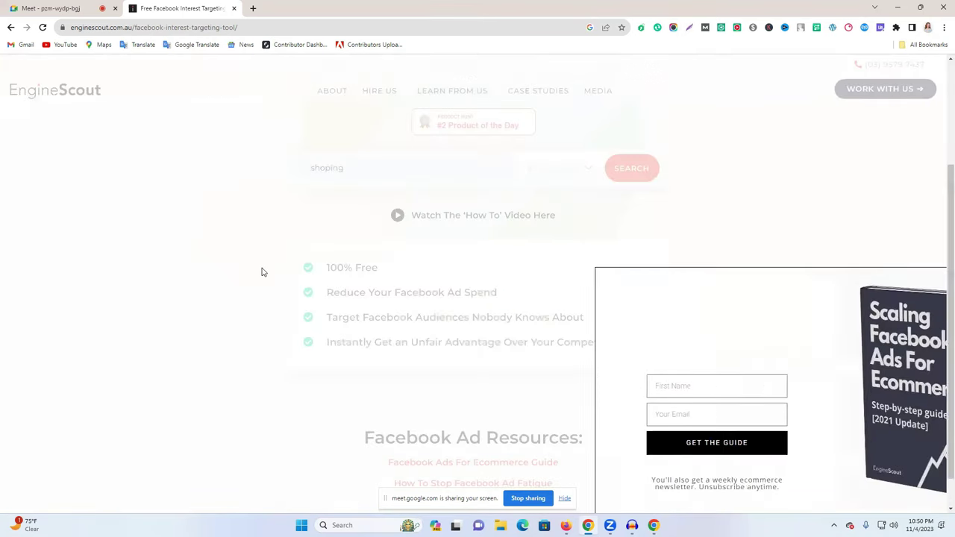
scroll(261, 271, up, 2)
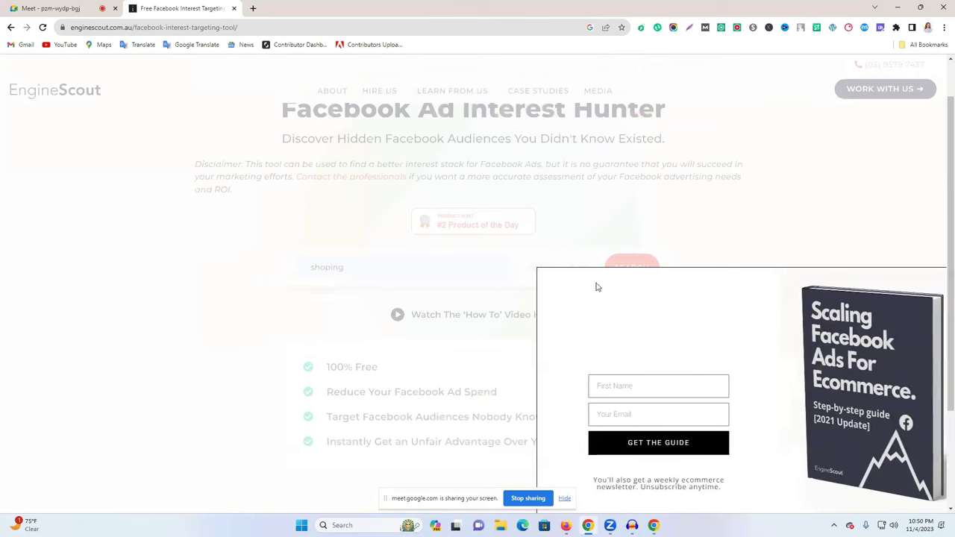
click(854, 243)
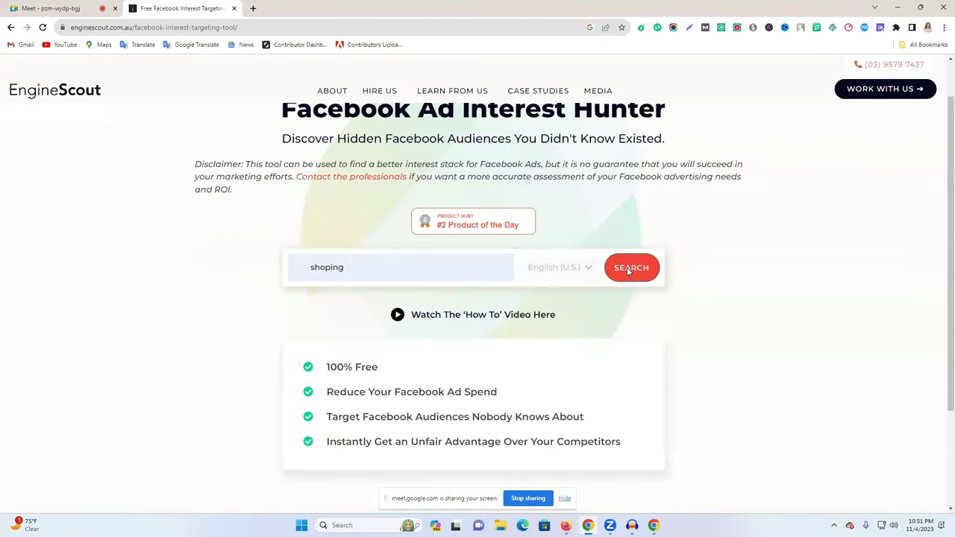
click(628, 271)
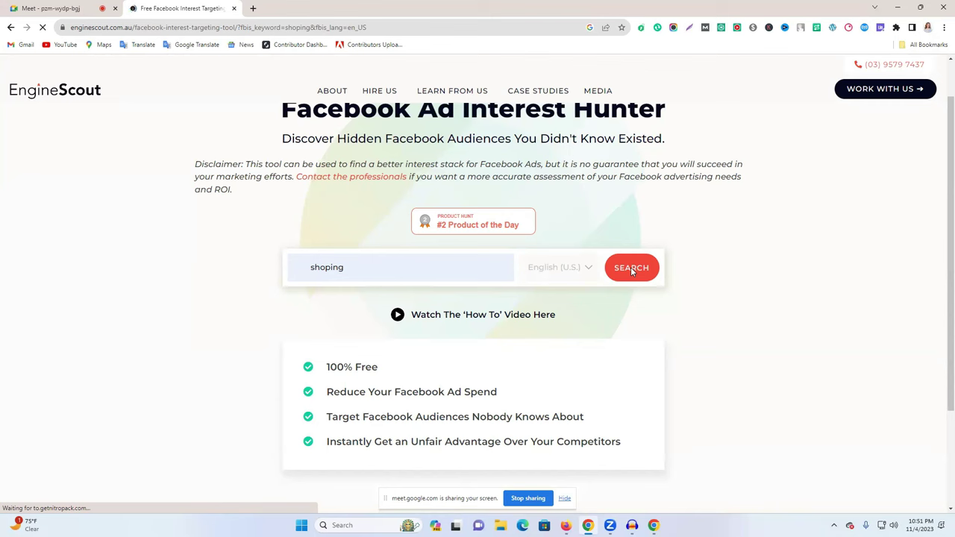
scroll(575, 260, down, 2)
scroll(574, 260, down, 3)
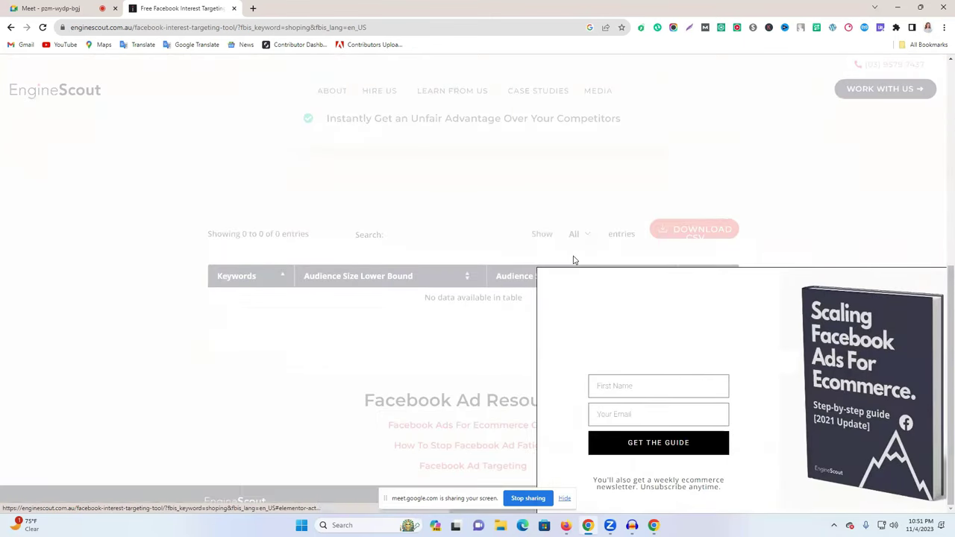
click(151, 189)
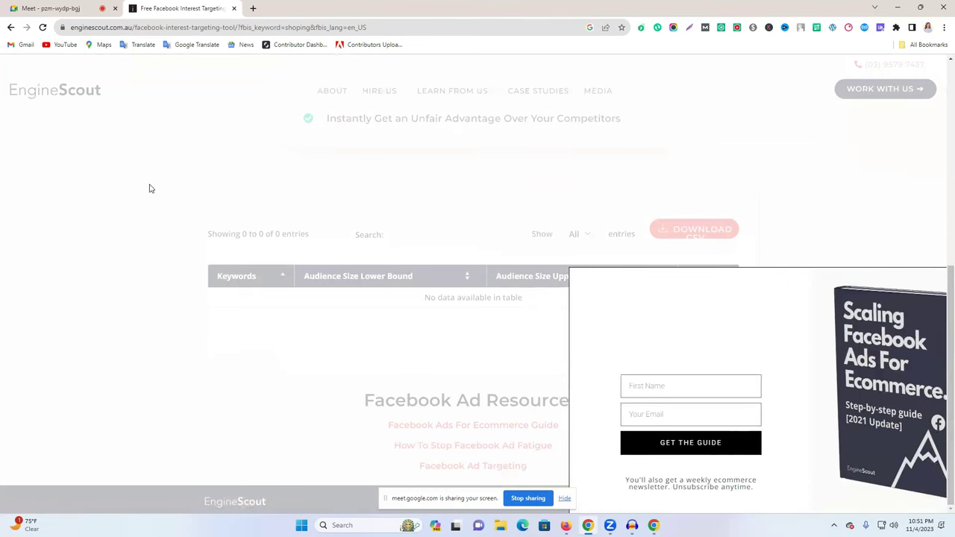
scroll(697, 315, up, 2)
scroll(700, 319, up, 3)
Turn on Append New Results and rerun the 'shoping' interest search.
click(377, 321)
click(285, 349)
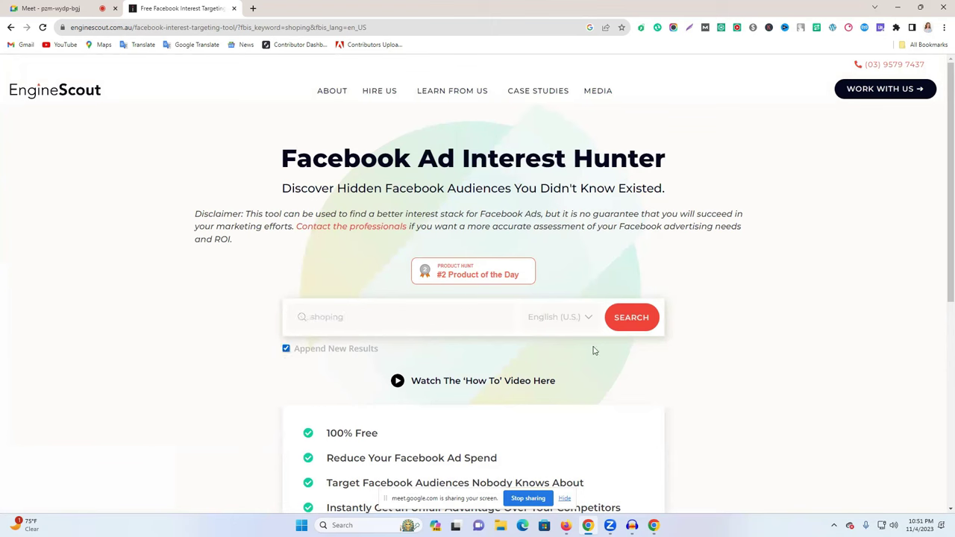
click(634, 321)
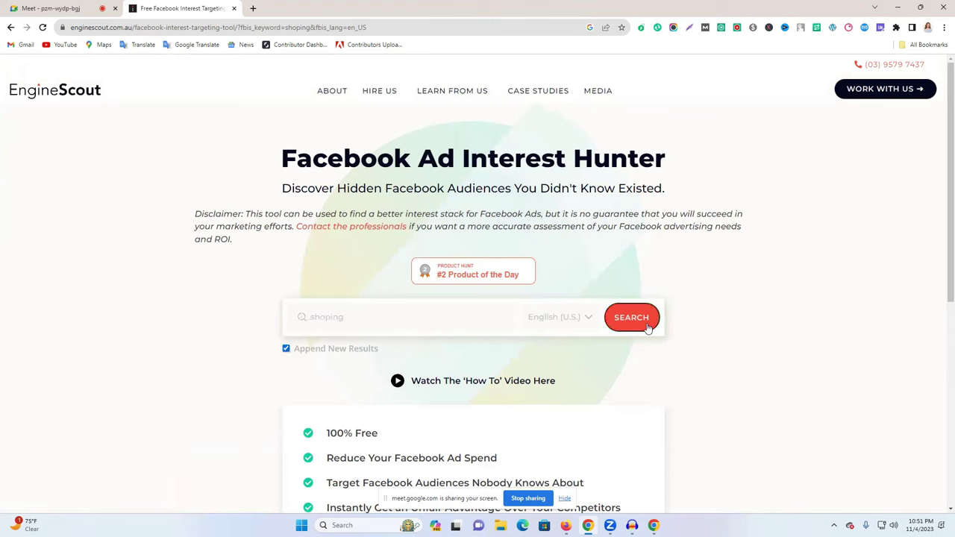
double_click(412, 319)
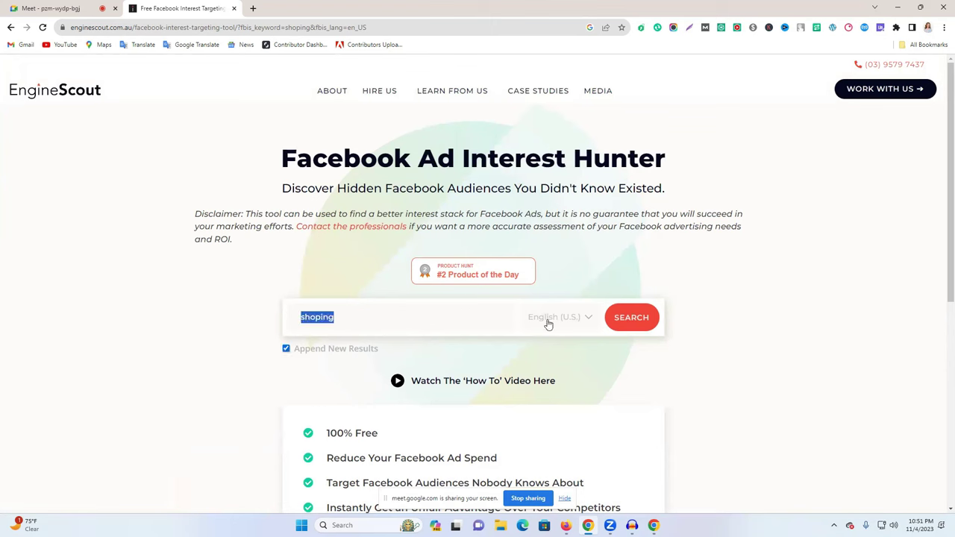
click(618, 320)
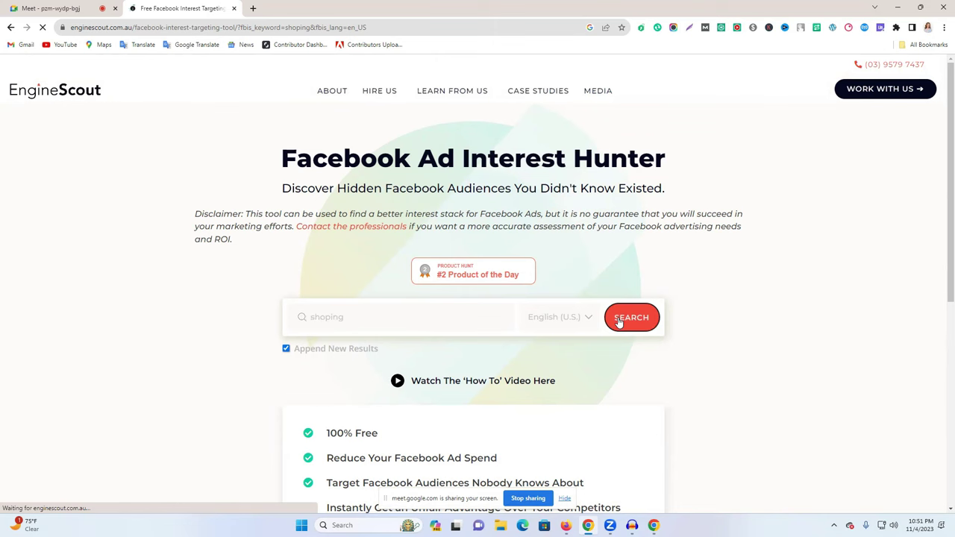
scroll(464, 266, down, 2)
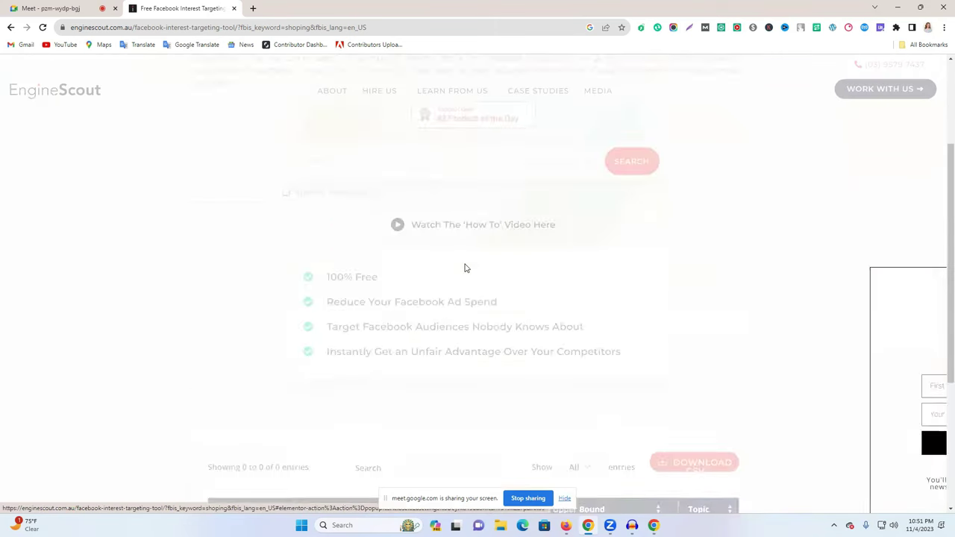
scroll(465, 268, down, 3)
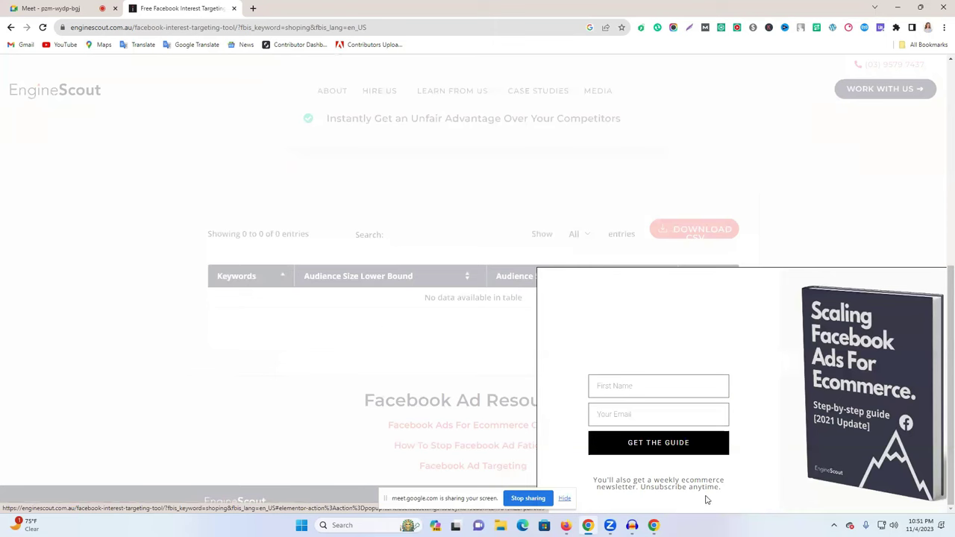
scroll(359, 301, up, 4)
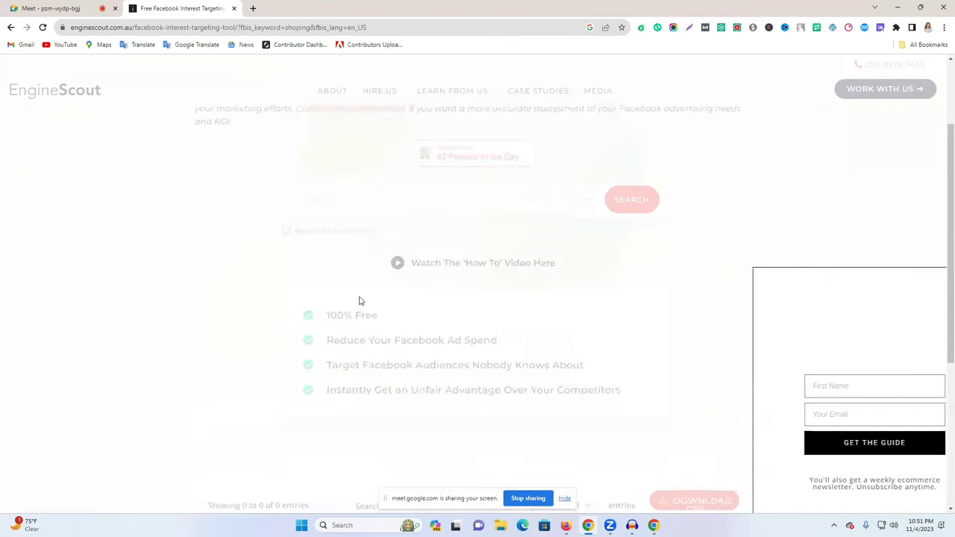
scroll(492, 302, up, 2)
Search interests for 'shop', then go back to the previous page.
double_click(391, 321)
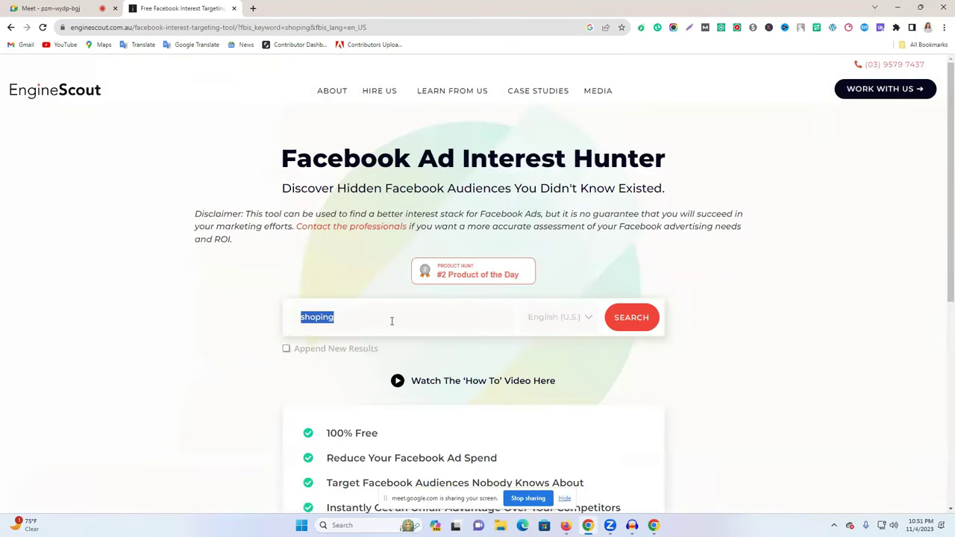
text(sh)
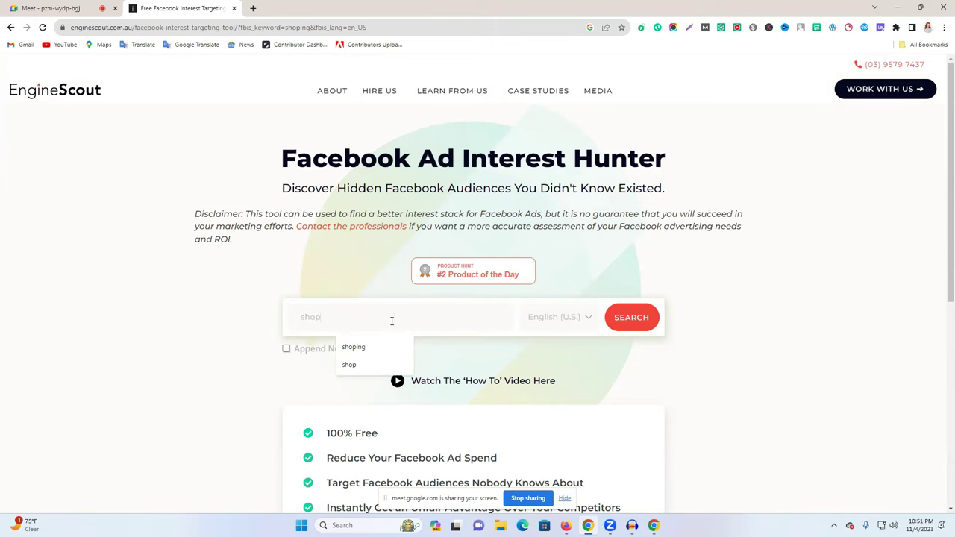
click(348, 364)
click(649, 322)
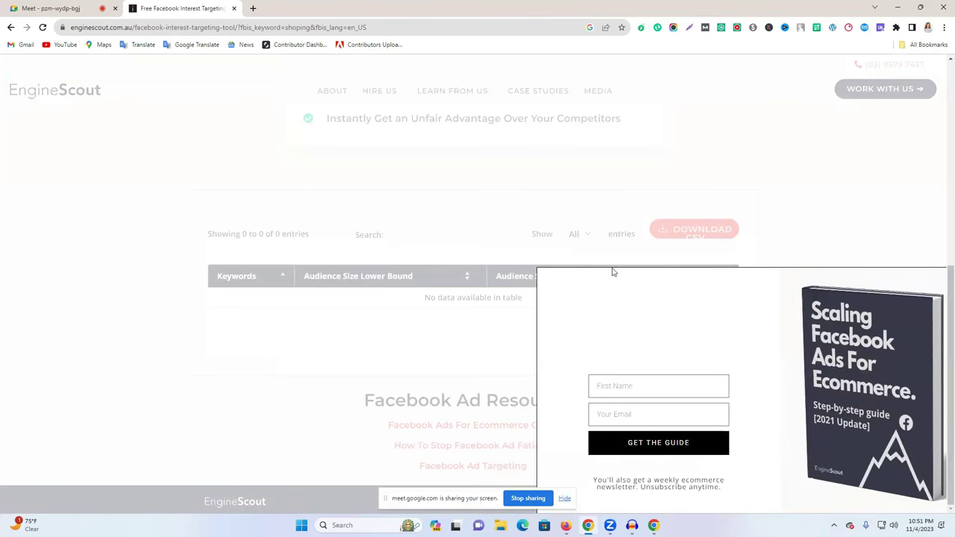
click(11, 27)
Open Audience Builder from the Google results and explore interests for the keyword 'cat'.
click(10, 27)
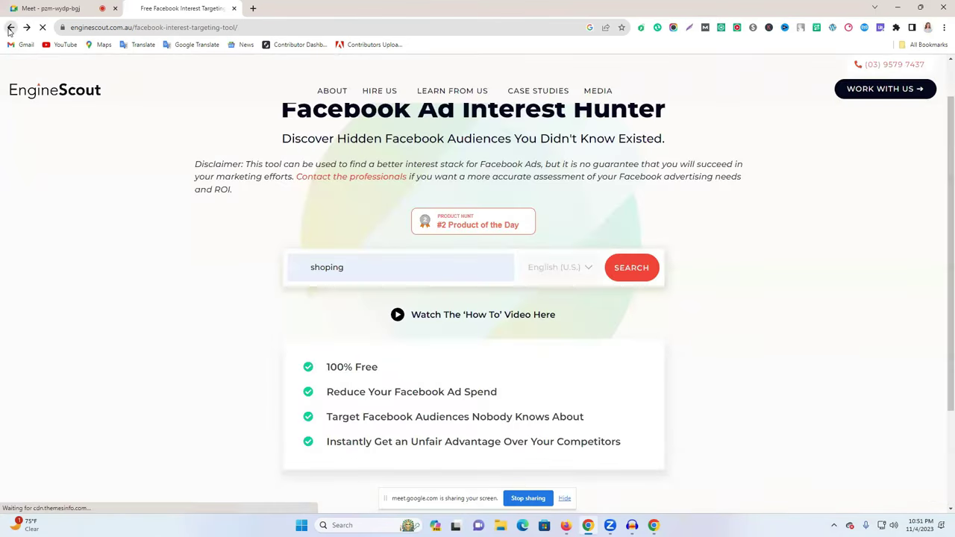
scroll(417, 395, down, 1)
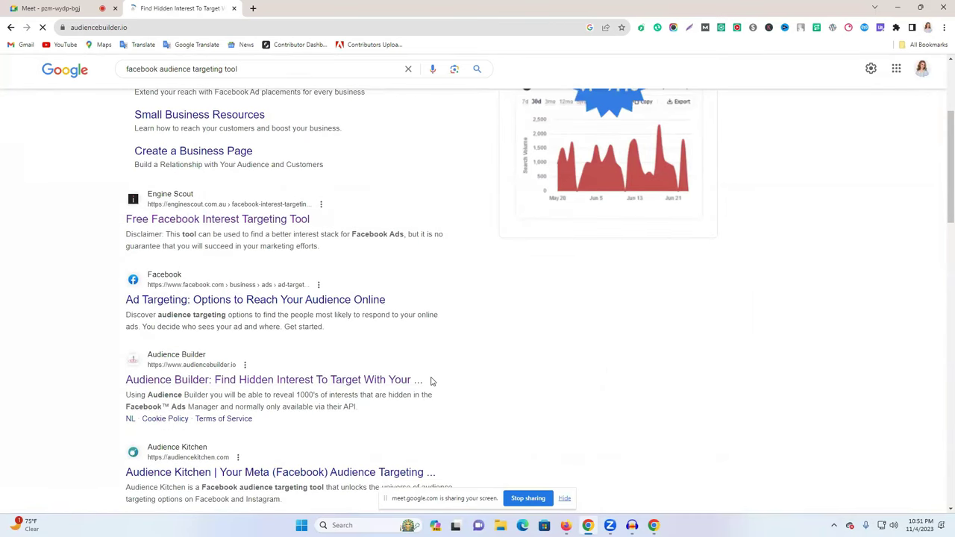
click(335, 400)
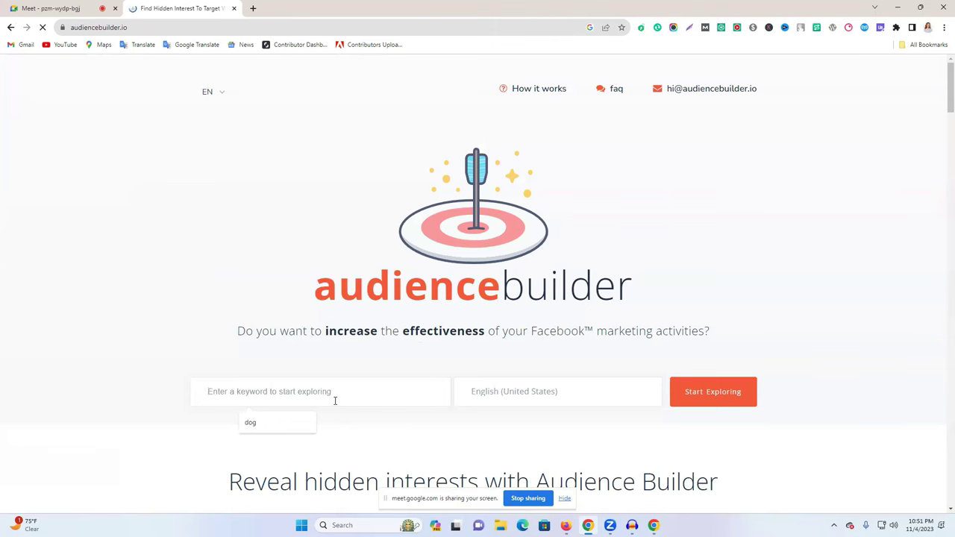
click(307, 419)
double_click(256, 397)
text(cat)
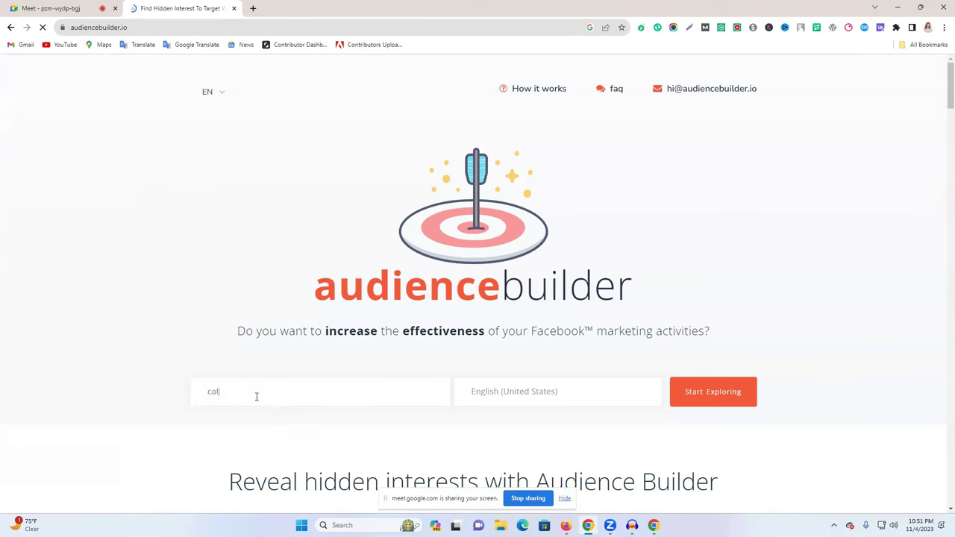
click(719, 392)
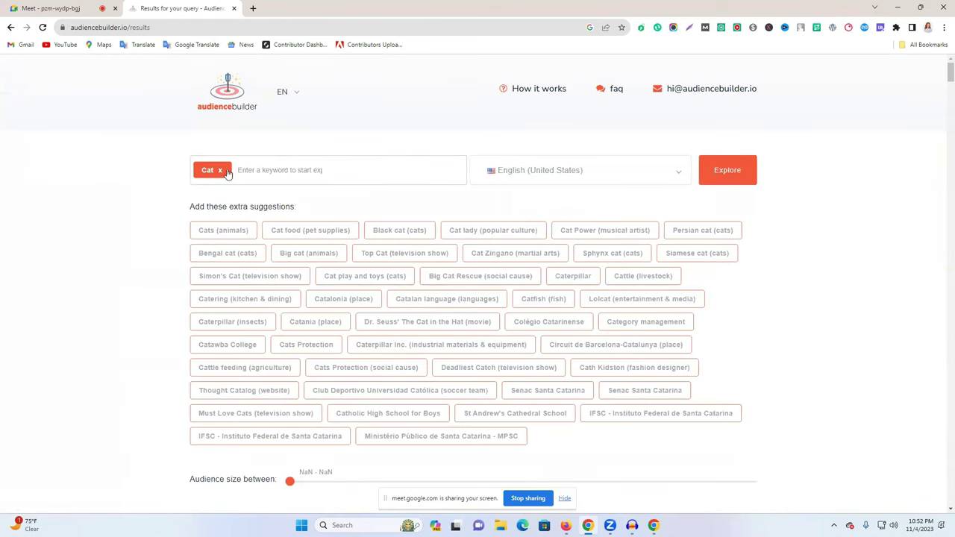
Replace the Cat keyword with 'shoping' and explore its interest suggestions.
click(220, 170)
text(shoping)
click(718, 170)
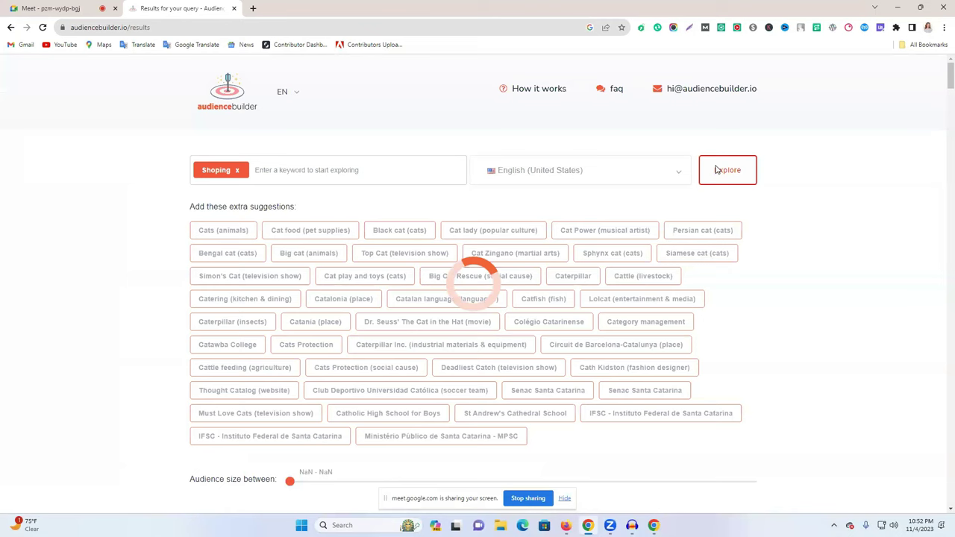
scroll(533, 240, down, 2)
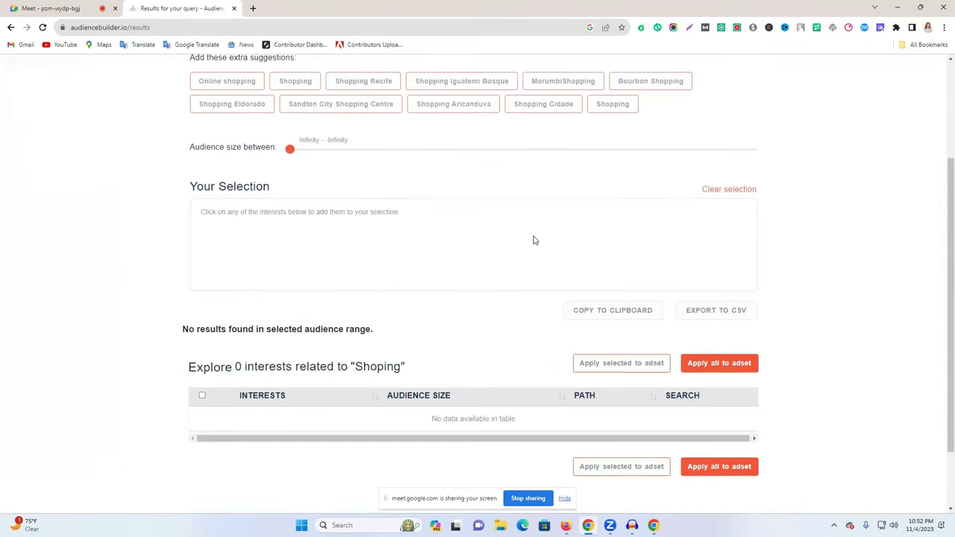
scroll(533, 239, down, 1)
scroll(331, 234, up, 3)
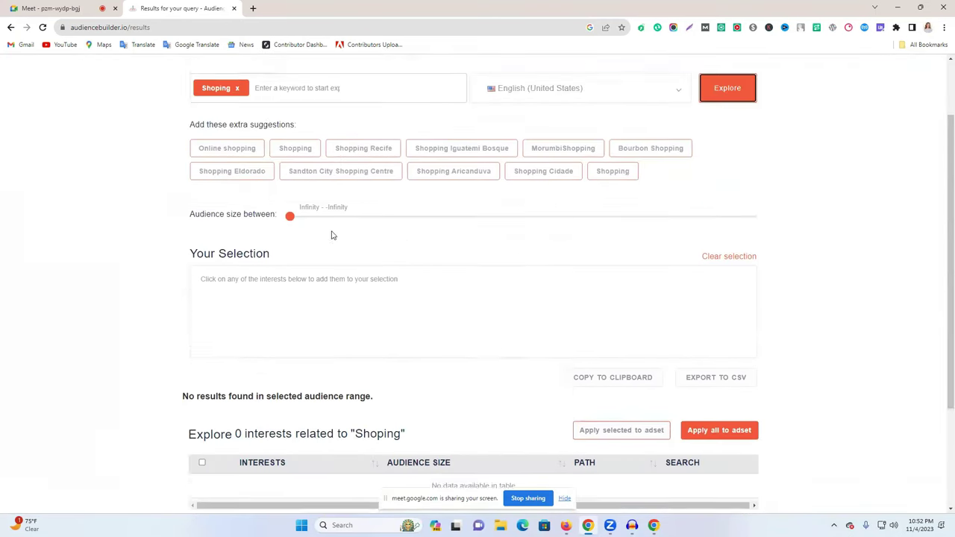
drag(176, 238, 733, 268)
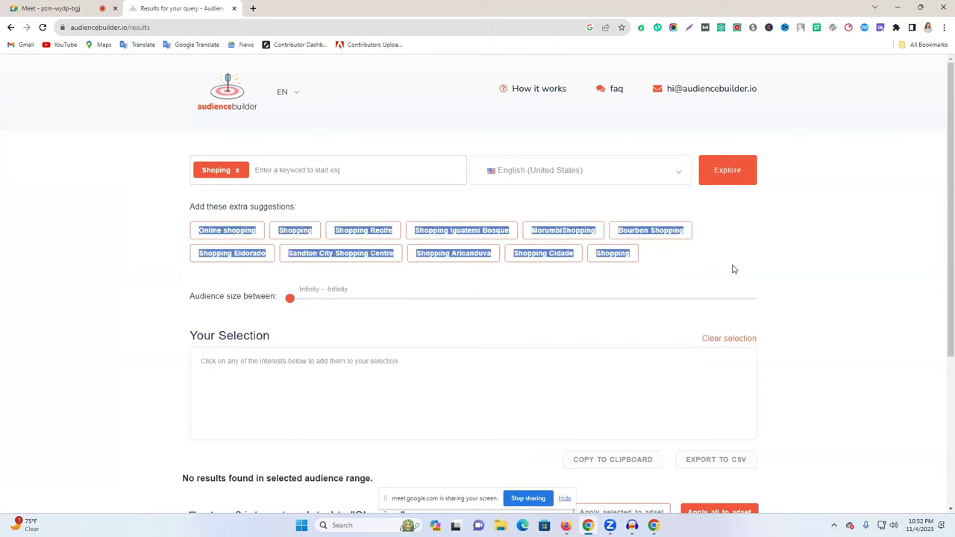
click(789, 269)
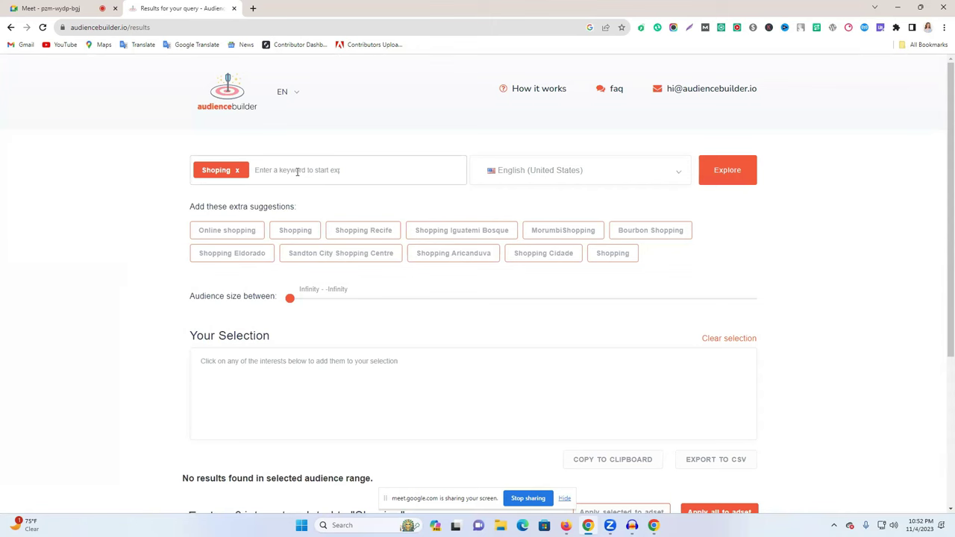
Add 'Online shoping' as a second keyword and select the Online Shopping suggestion text.
text(c)
key(BackSpace)
text(c)
key(Return)
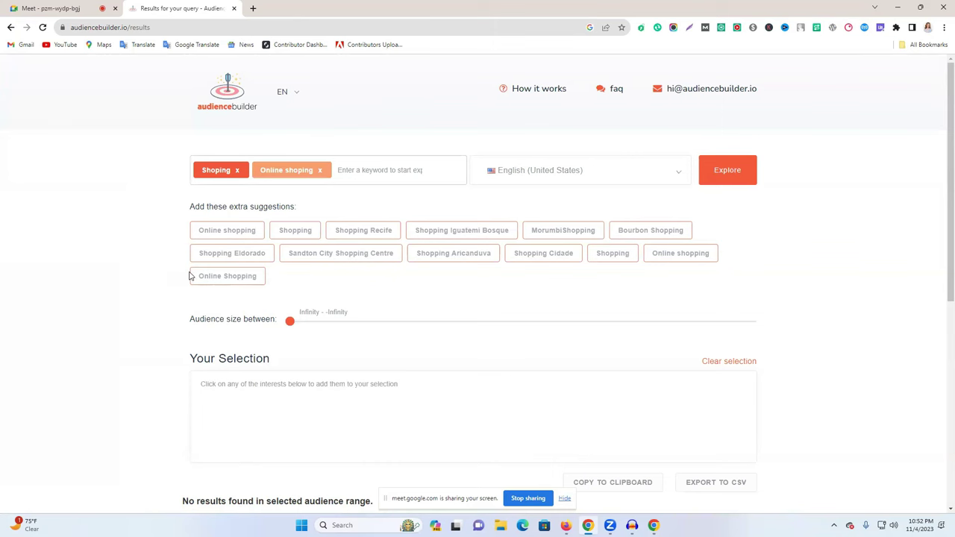
drag(189, 278, 266, 280)
key(ctrl+c)
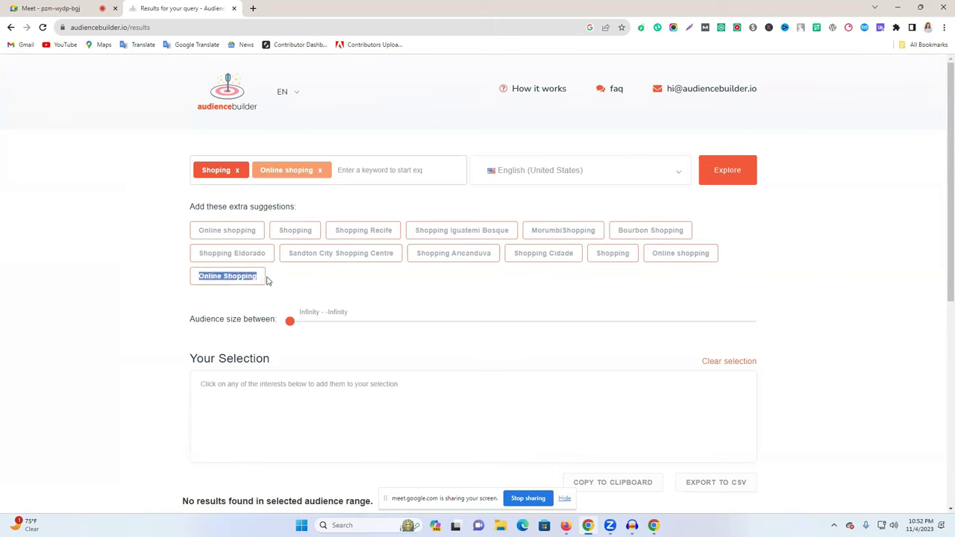
click(566, 525)
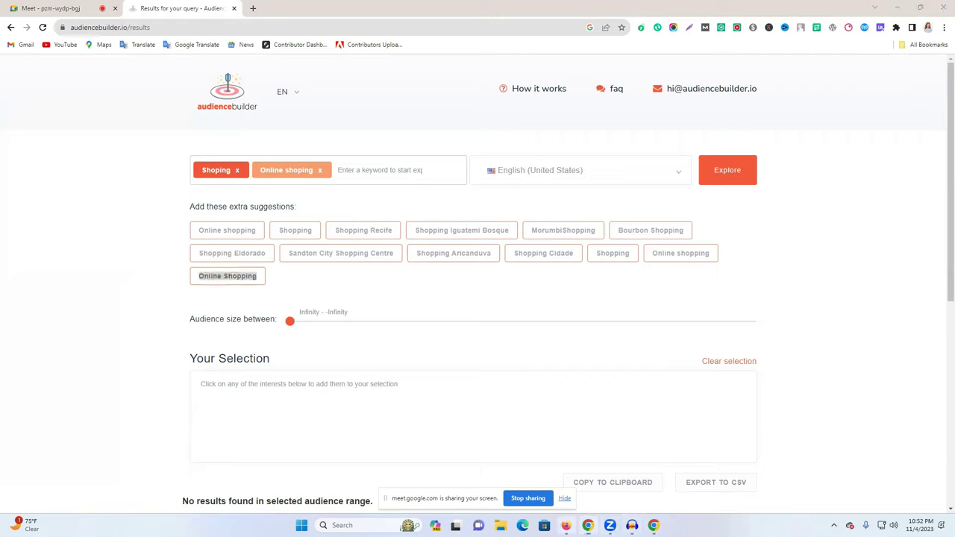
Paste 'Online Shopping' into Detailed targeting and add the Daraz Online Shopping interest.
click(543, 370)
key(ctrl+v)
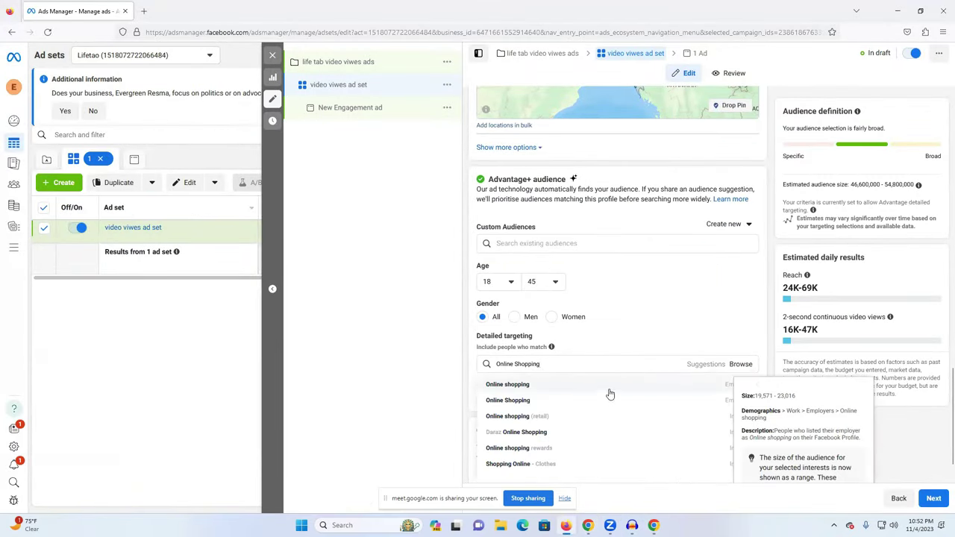
scroll(612, 396, down, 1)
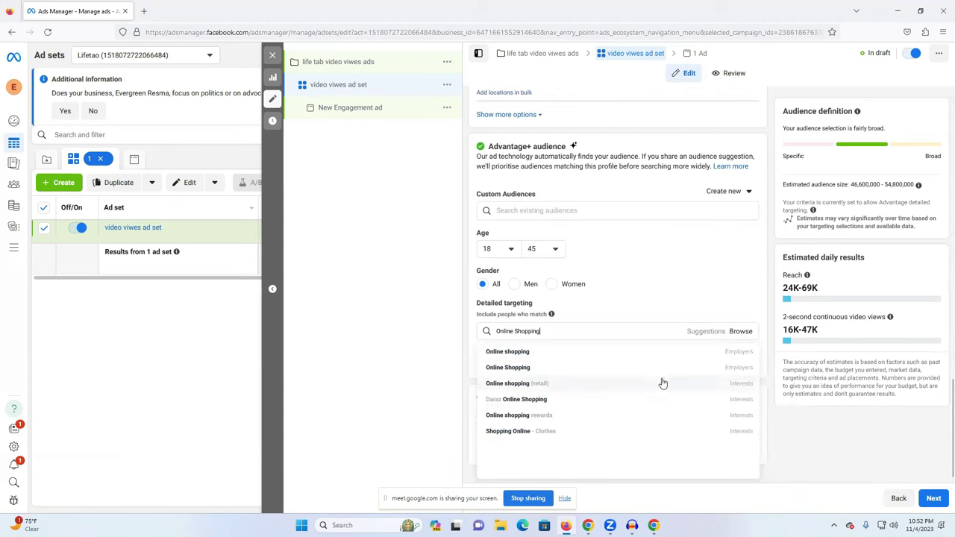
click(534, 403)
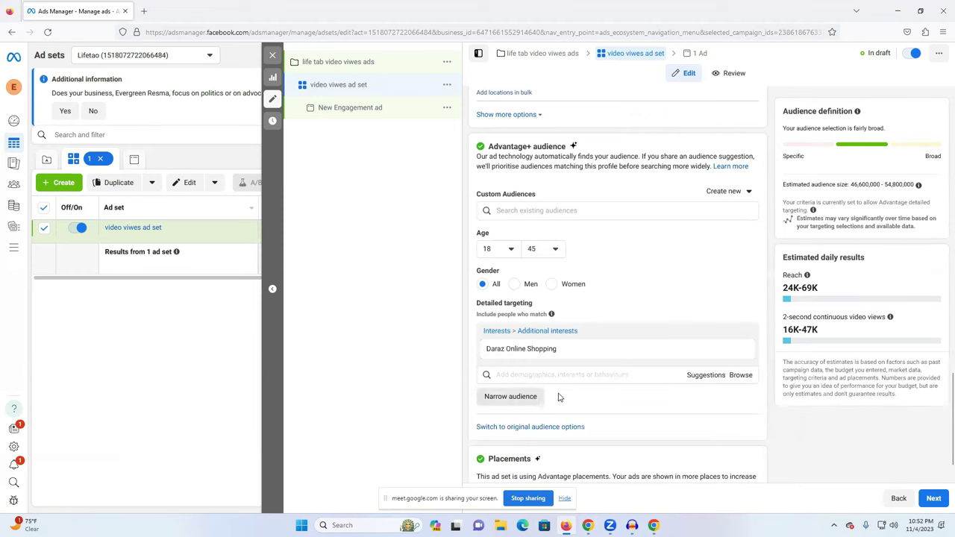
click(548, 377)
key(ctrl+v)
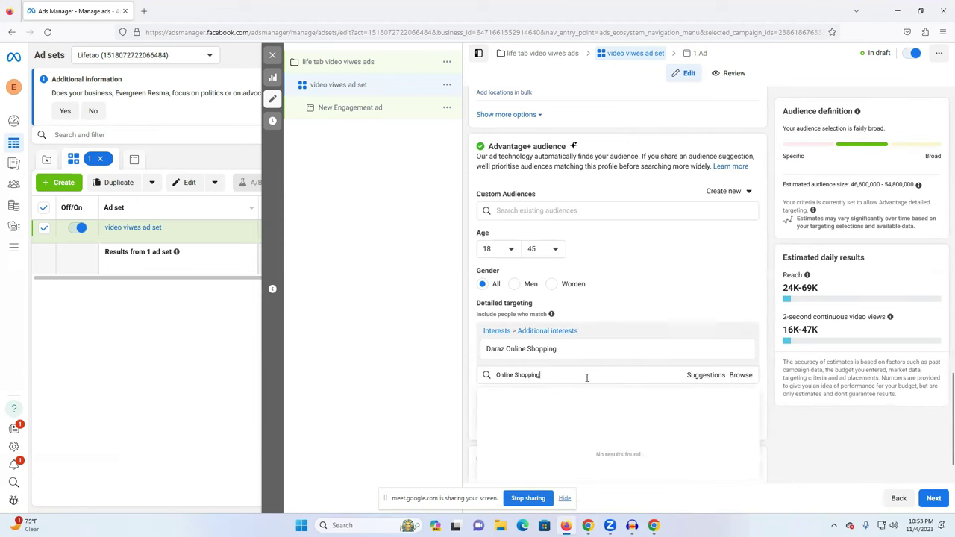
triple_click(586, 378)
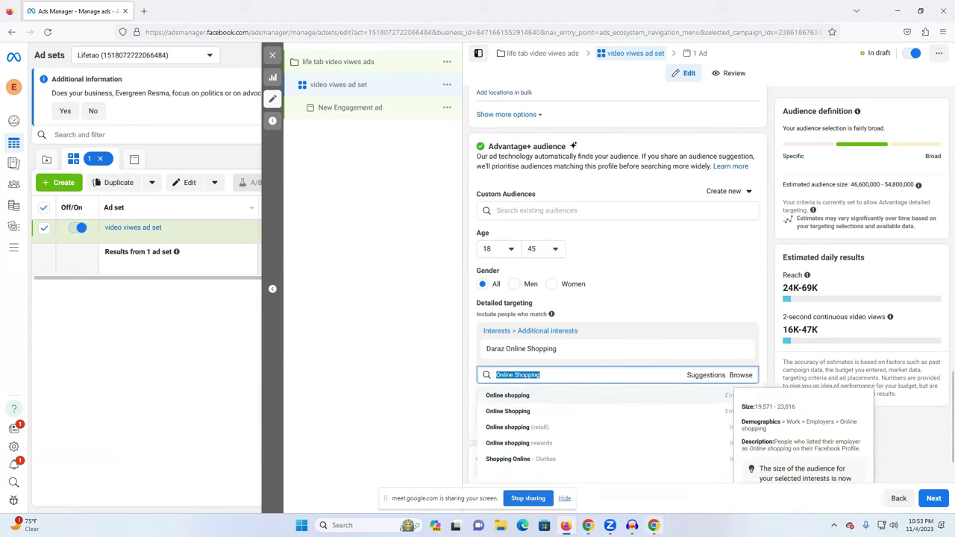
key(alt+Tab)
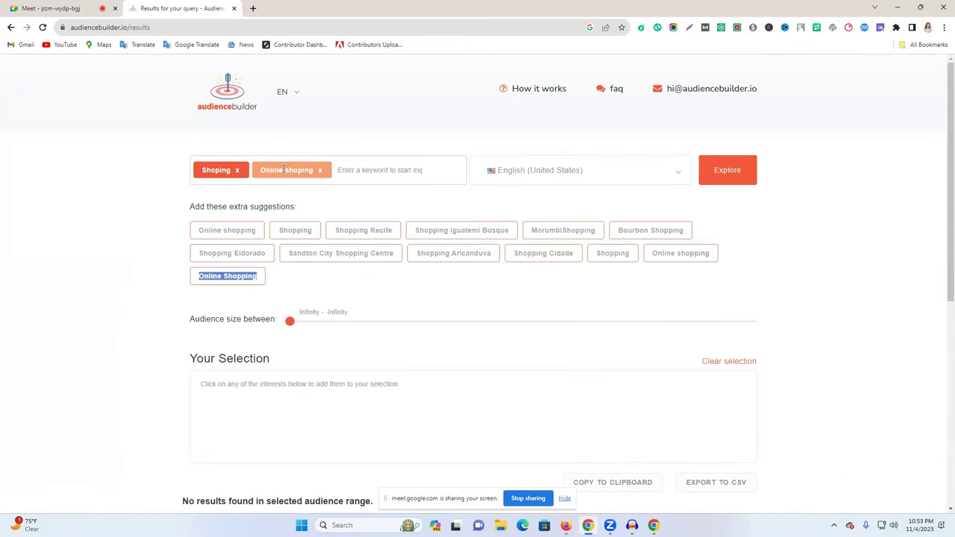
Swap the Shoping and Online shopping keywords for 'gamer' and select the Gamer (video games) suggestion.
click(317, 171)
click(238, 170)
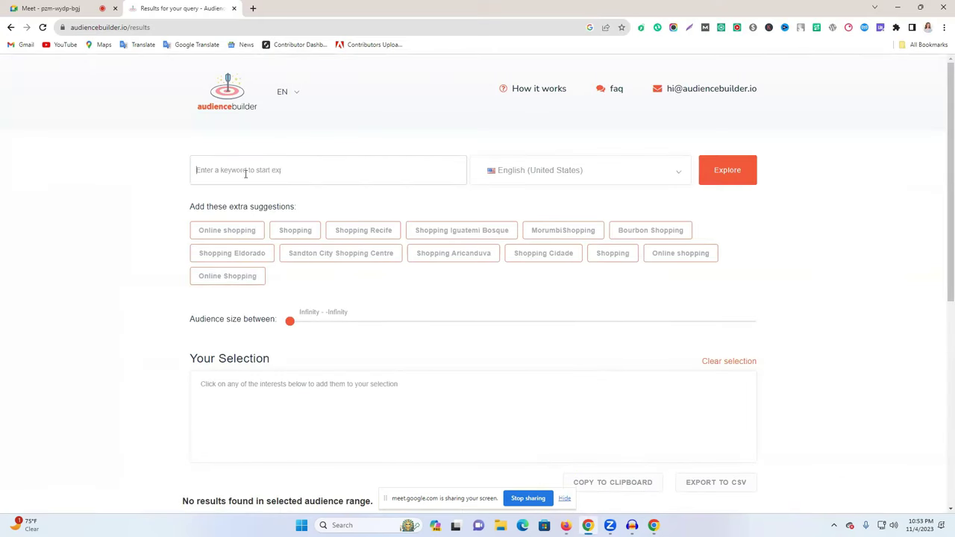
text(game)
click(750, 180)
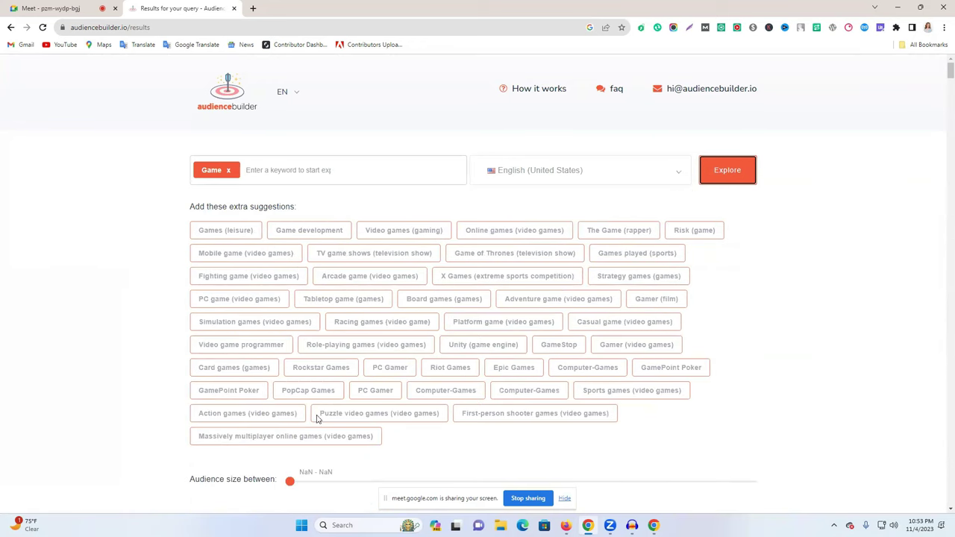
click(228, 171)
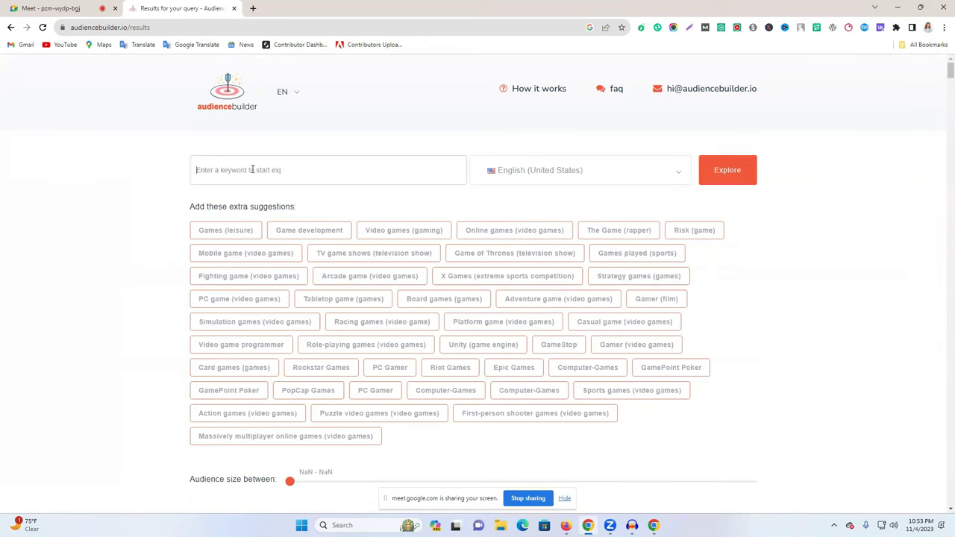
text(gamer)
click(727, 170)
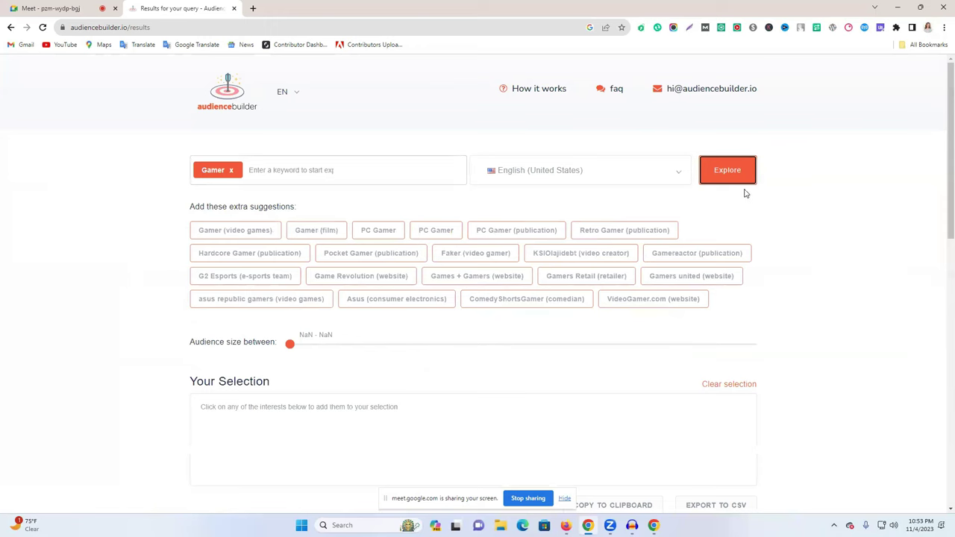
drag(190, 237, 275, 234)
key(ctrl+c)
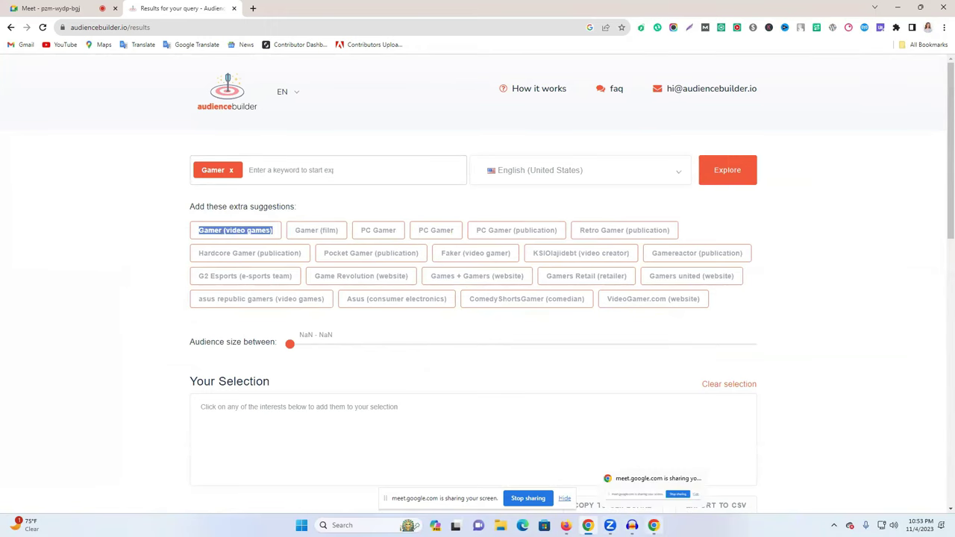
key(alt+Tab)
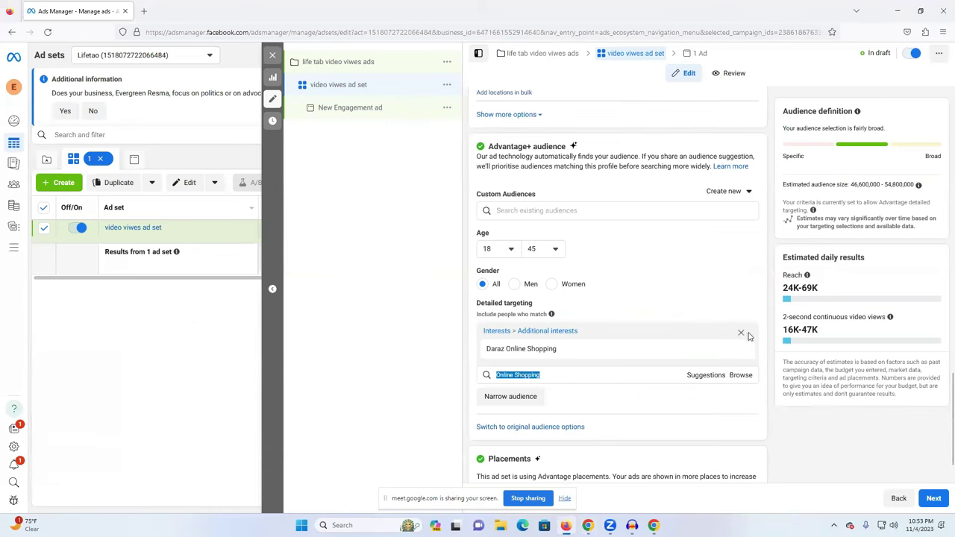
Remove Daraz Online Shopping, search 'Gamer (video games)', and undo the accidental KSIOlajidebt interest.
click(743, 337)
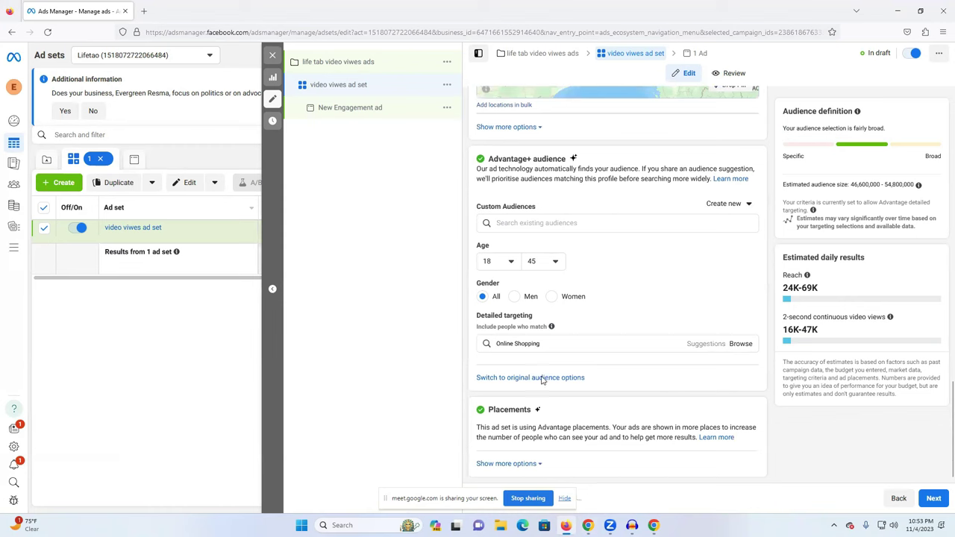
click(539, 343)
text(Gamer (video games))
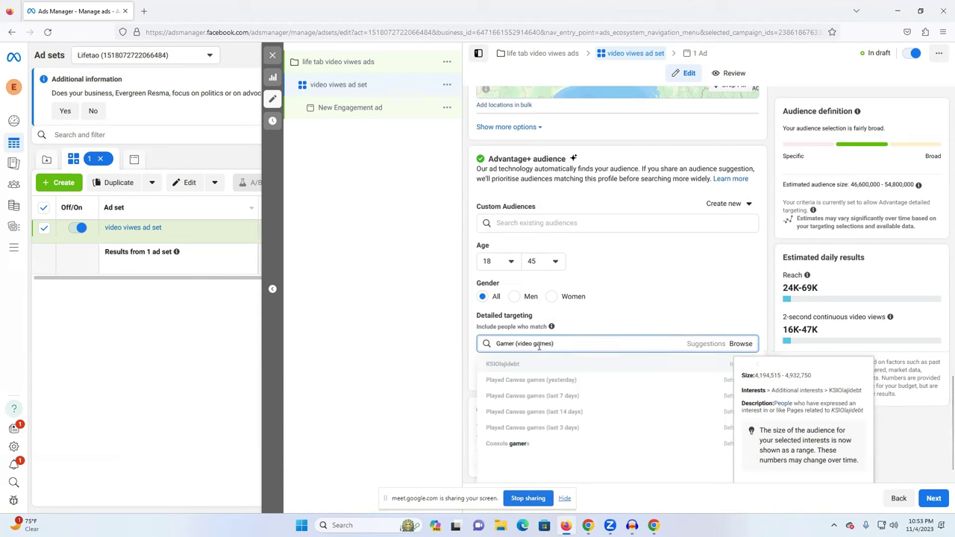
click(540, 363)
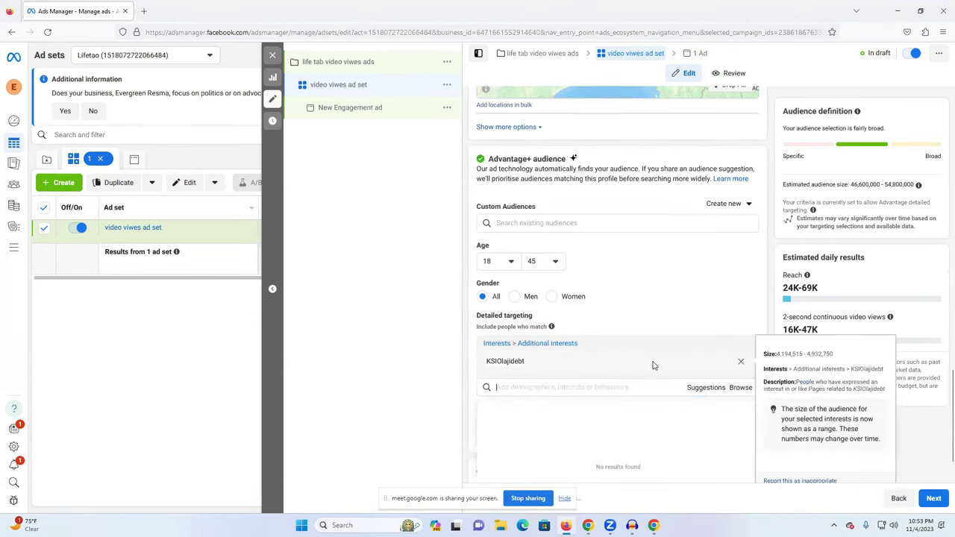
drag(776, 355, 839, 358)
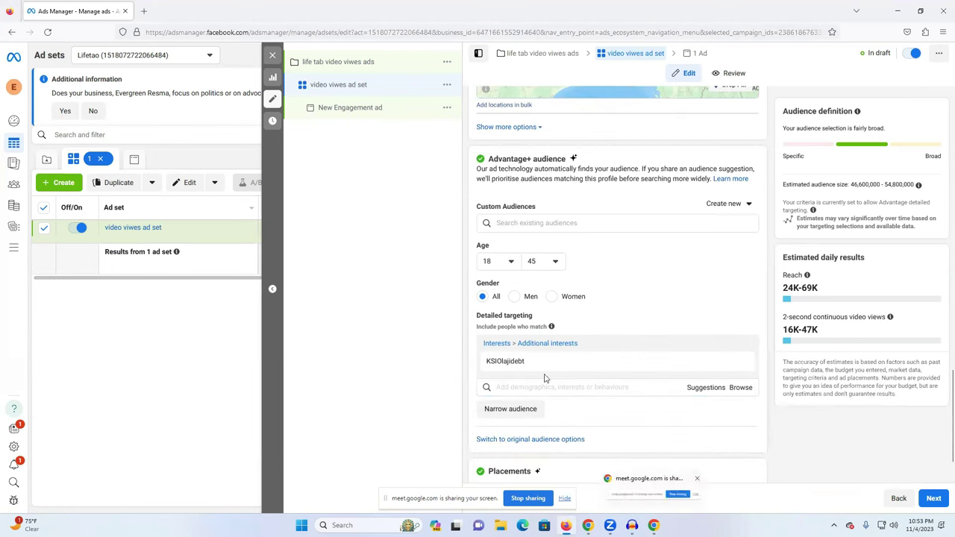
click(739, 347)
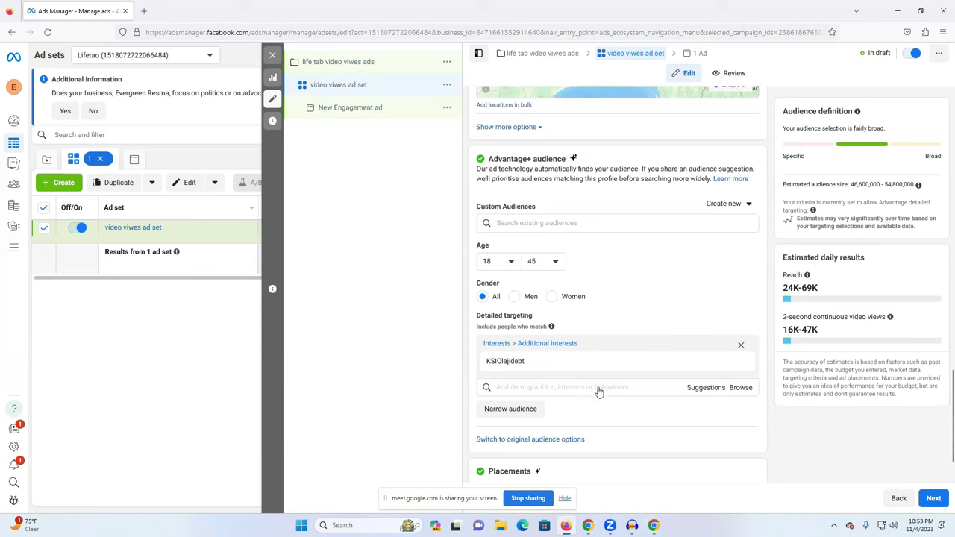
click(525, 343)
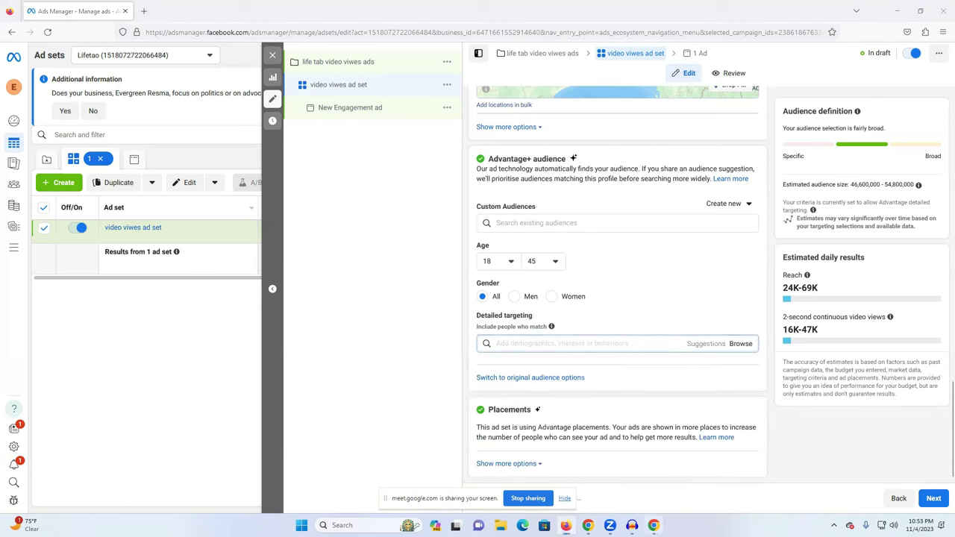
Paste the copied text, trim it to 'Gamer', and add Gamer (video games) as an interest.
key(alt+Tab)
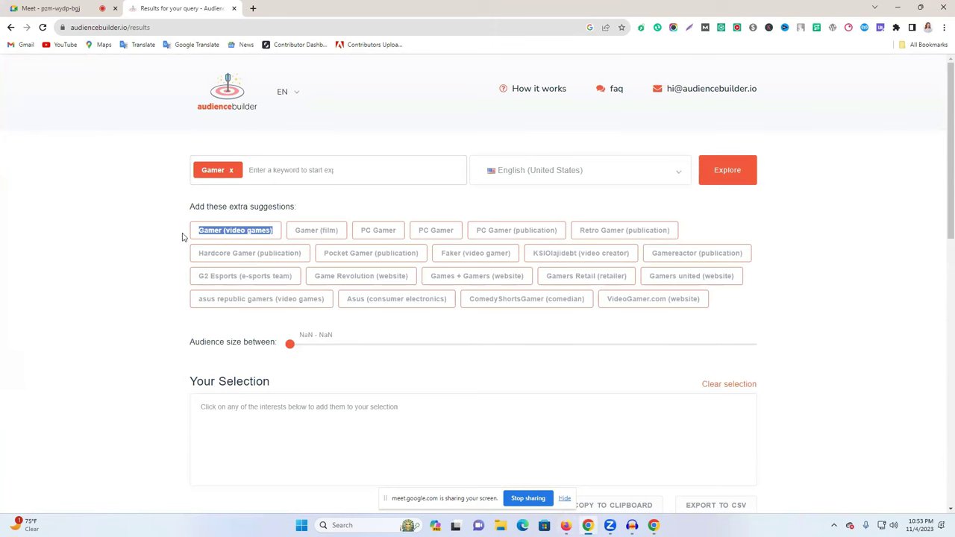
click(566, 525)
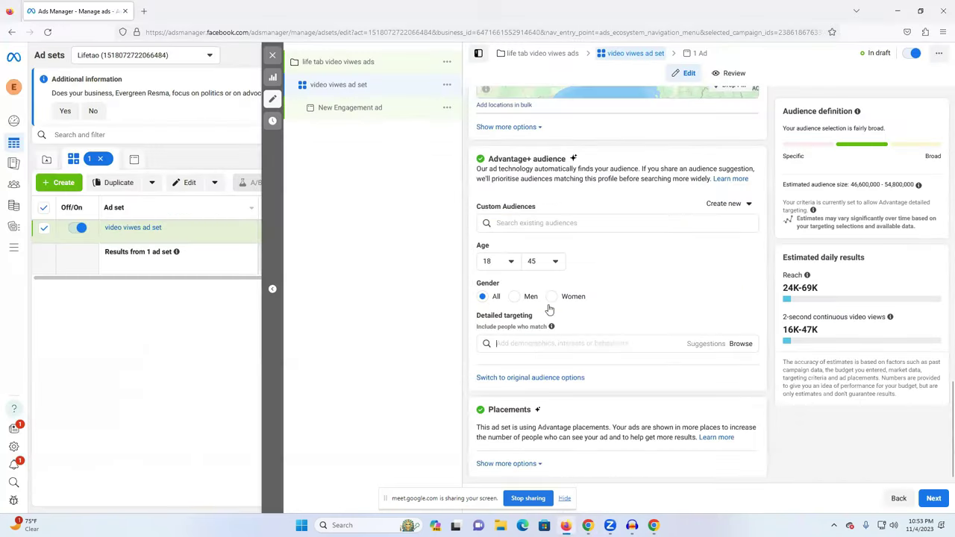
key(ctrl+v)
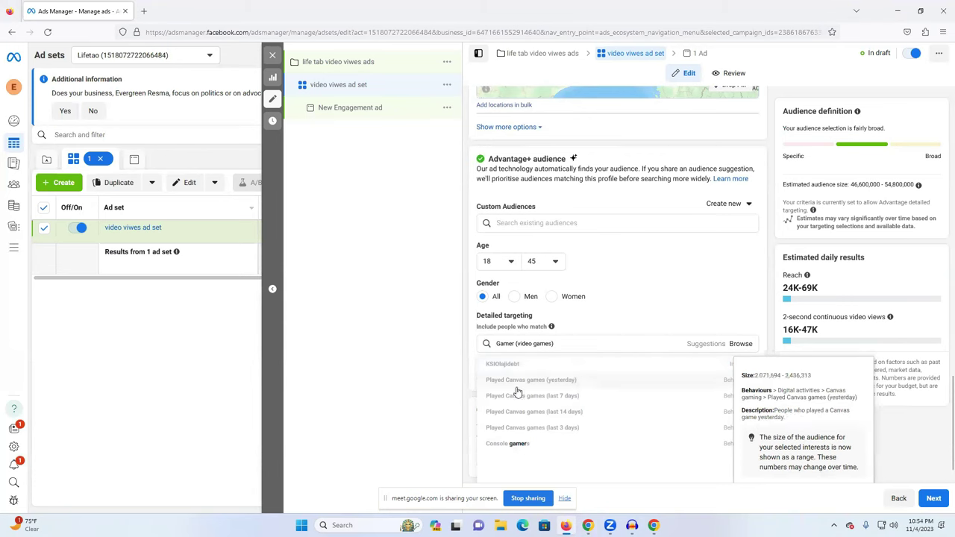
drag(567, 343, 512, 343)
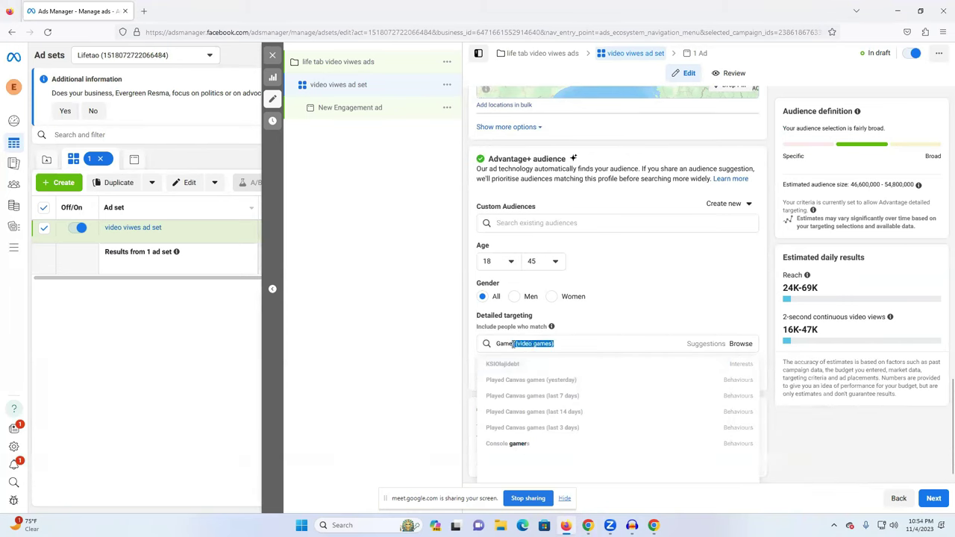
key(BackSpace)
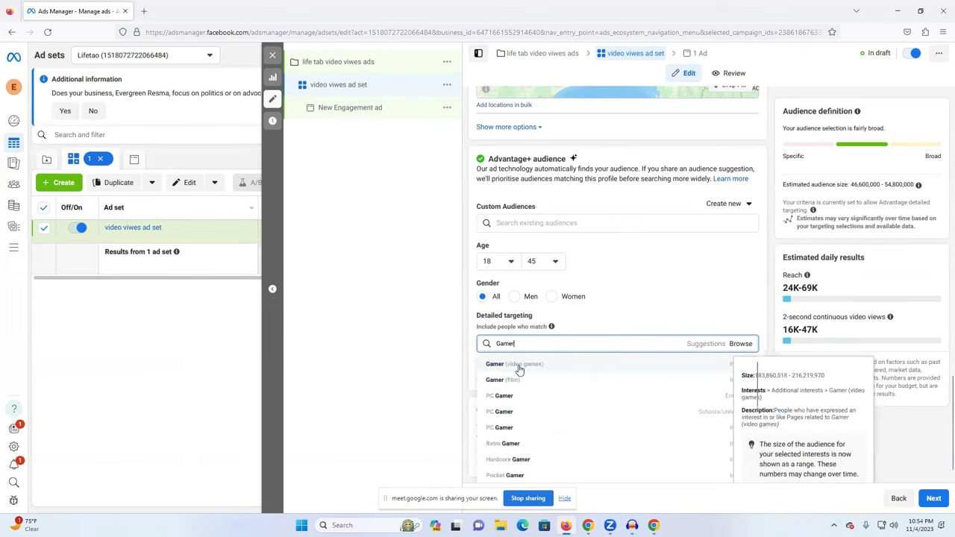
click(523, 366)
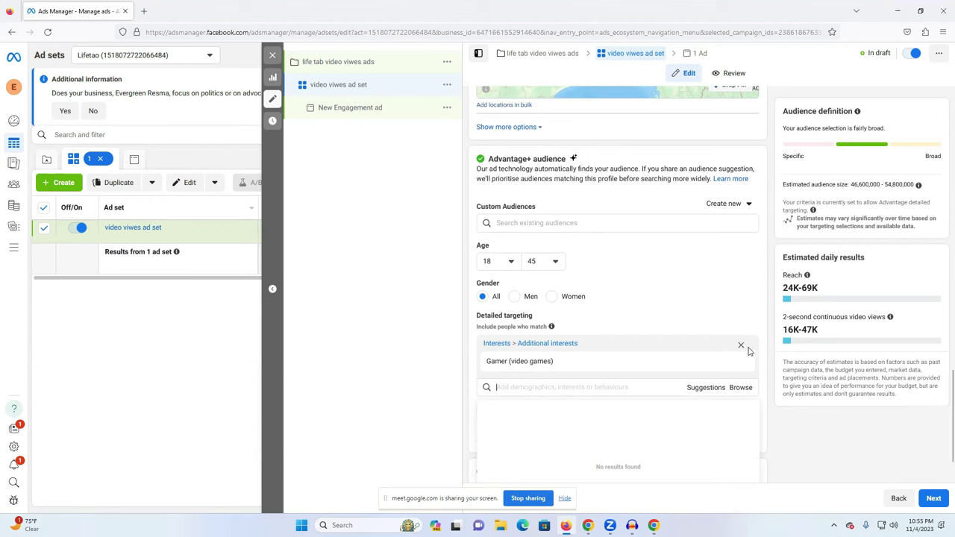
Remove the Gamer (video games) interest, review the Placements options, and continue to the ad level.
click(743, 349)
click(743, 349)
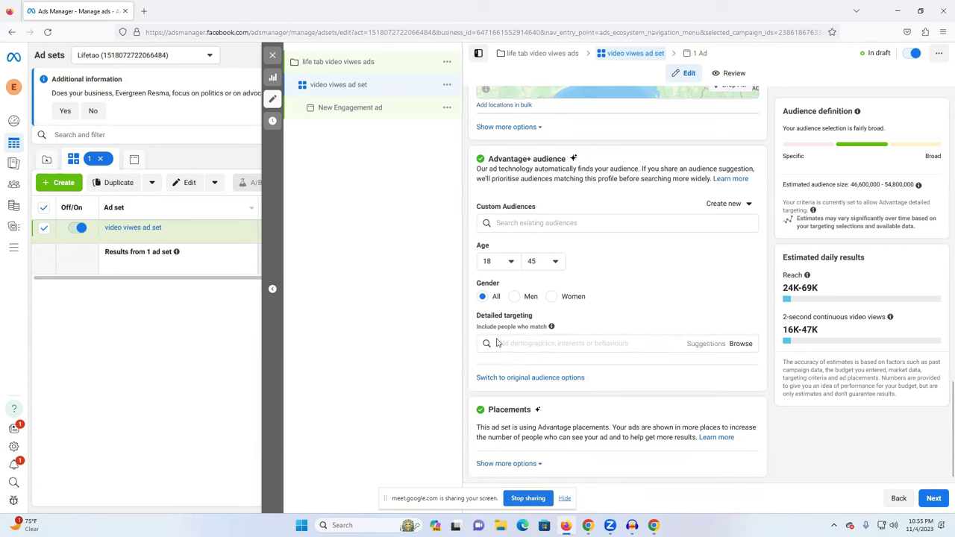
click(504, 462)
scroll(505, 451, down, 1)
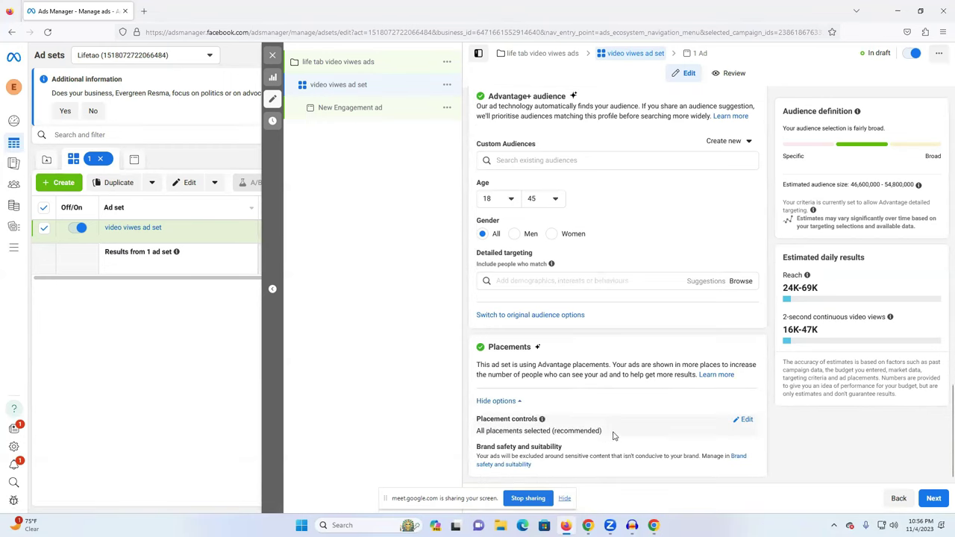
click(742, 420)
scroll(631, 405, down, 1)
mouse_move(501, 423)
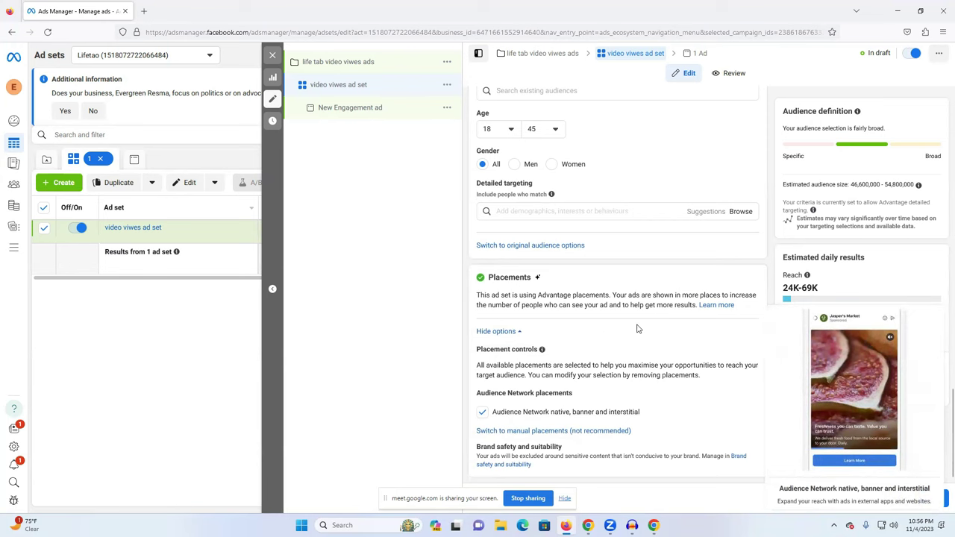
scroll(558, 183, up, 5)
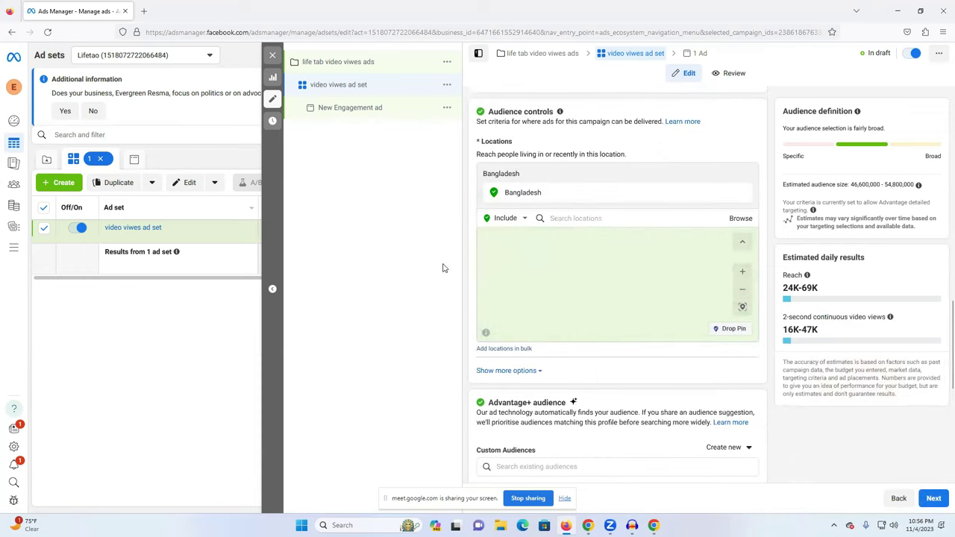
click(933, 499)
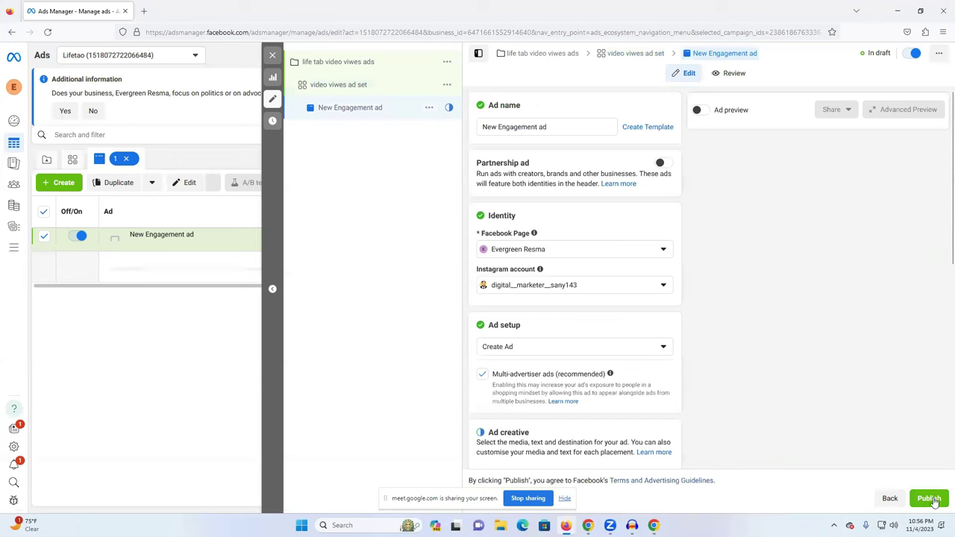
Rename the ad to 'vdeo viwes ad' and choose a different personal Facebook Page.
drag(537, 126, 458, 126)
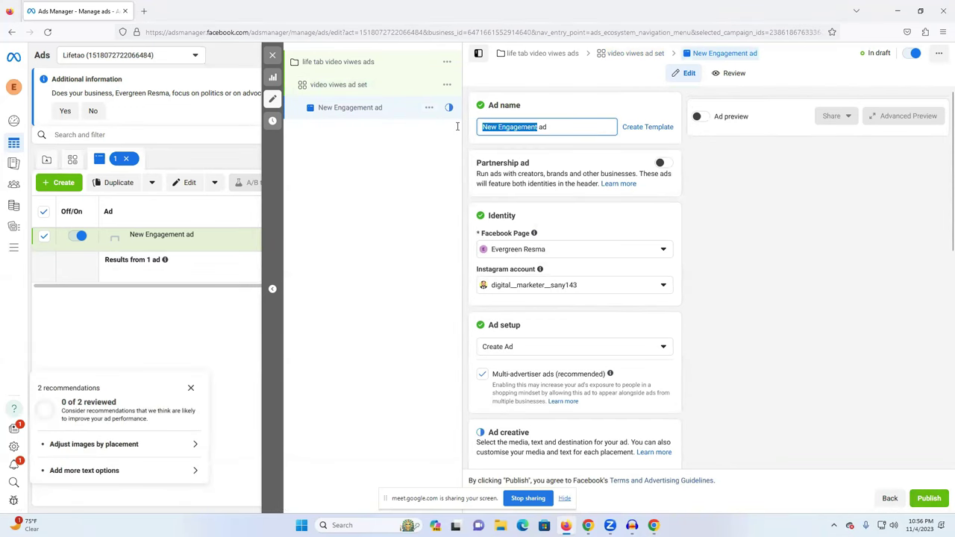
text(vdeo)
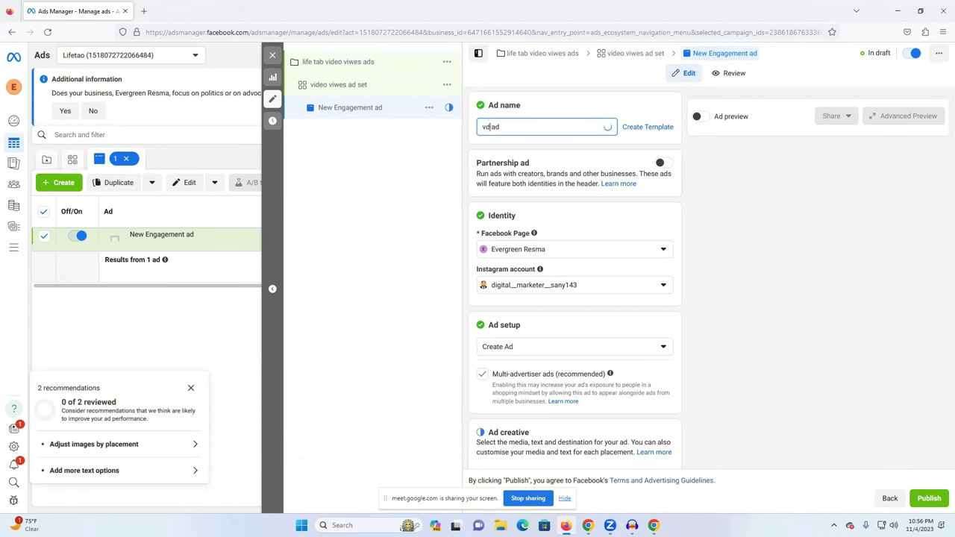
text( viwes)
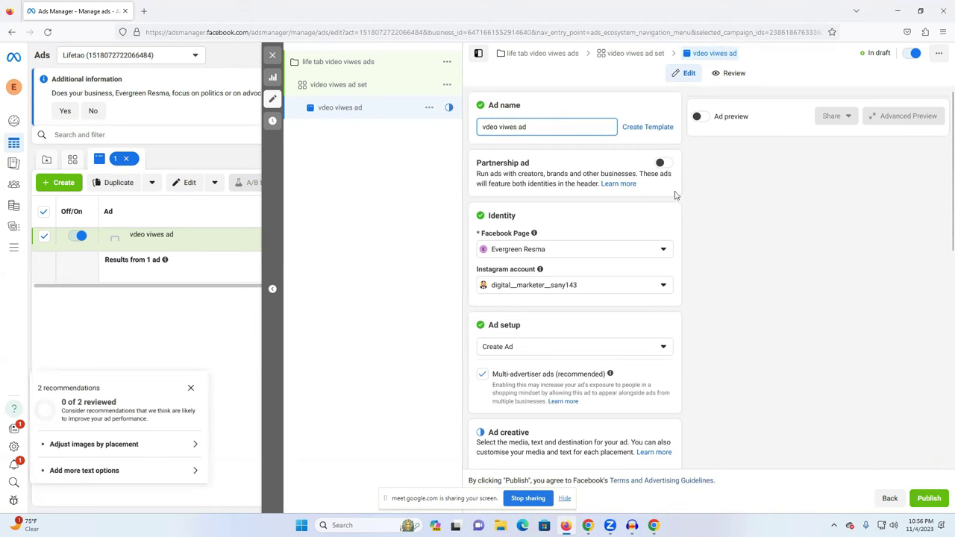
click(572, 256)
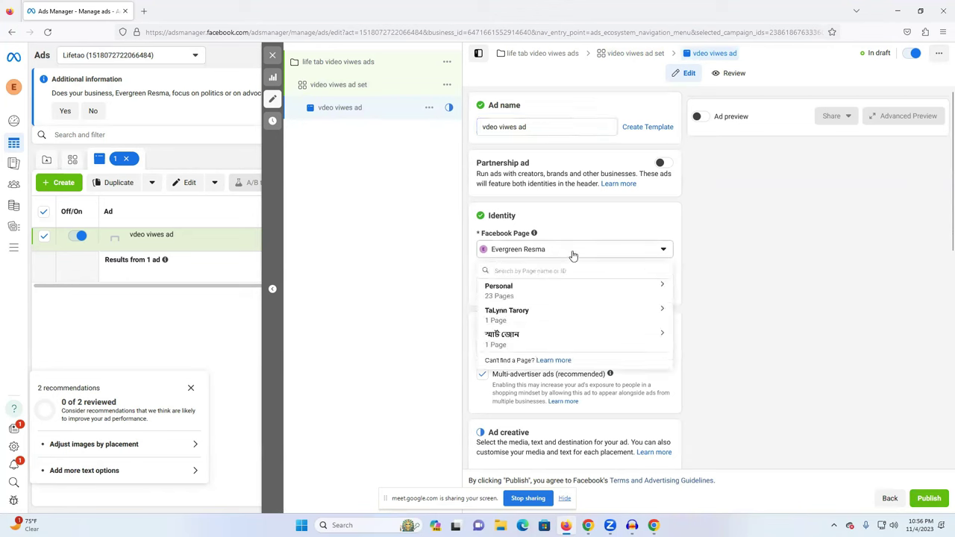
click(522, 291)
scroll(552, 339, down, 3)
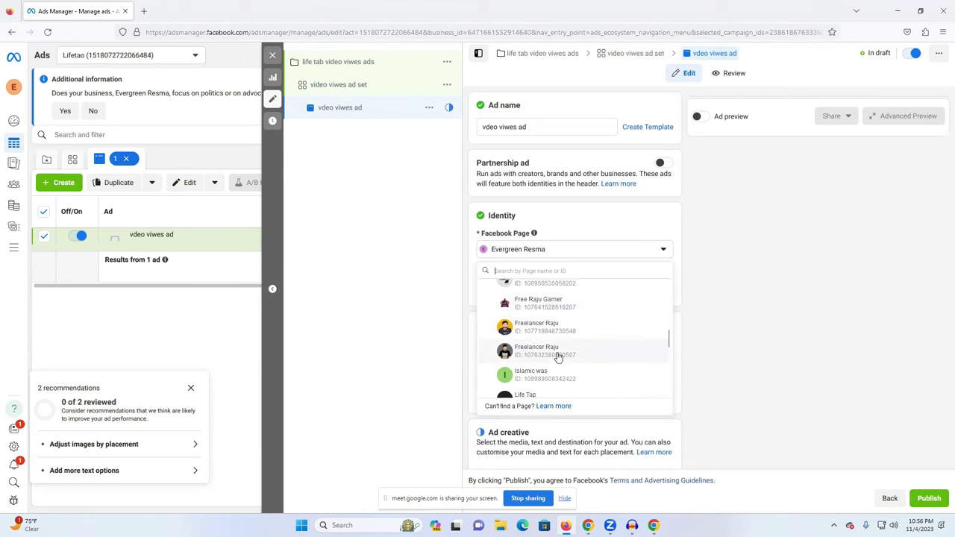
click(604, 332)
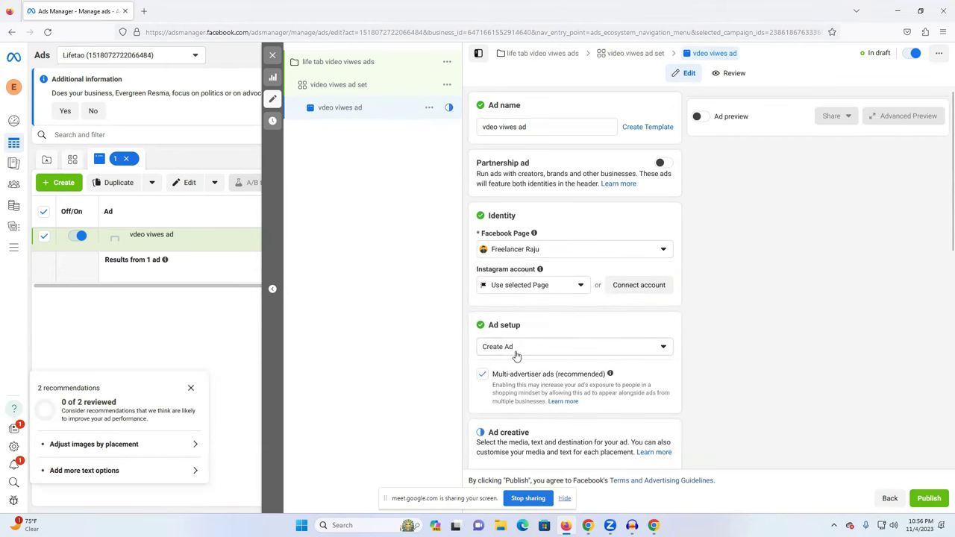
Set the Ad setup option to 'Use existing post'.
scroll(615, 354, down, 2)
click(537, 264)
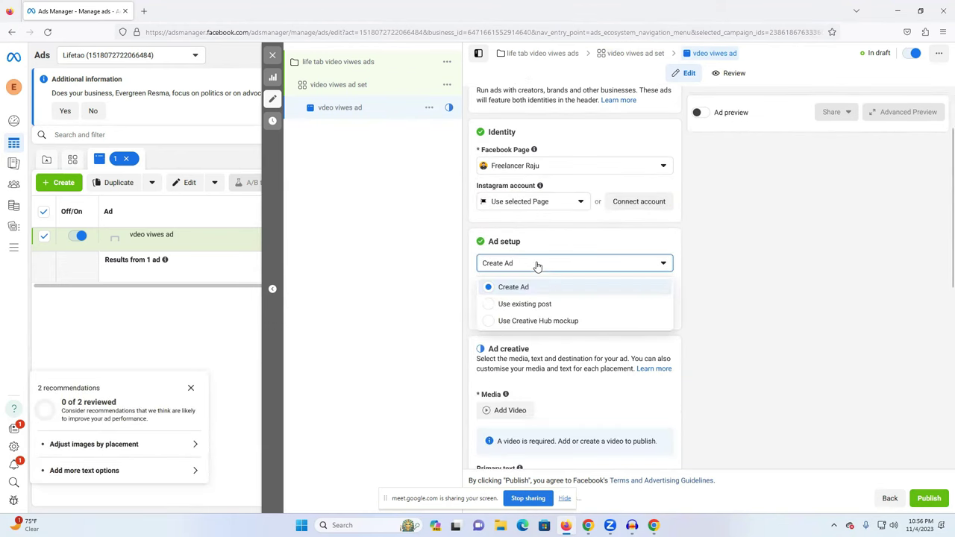
click(749, 297)
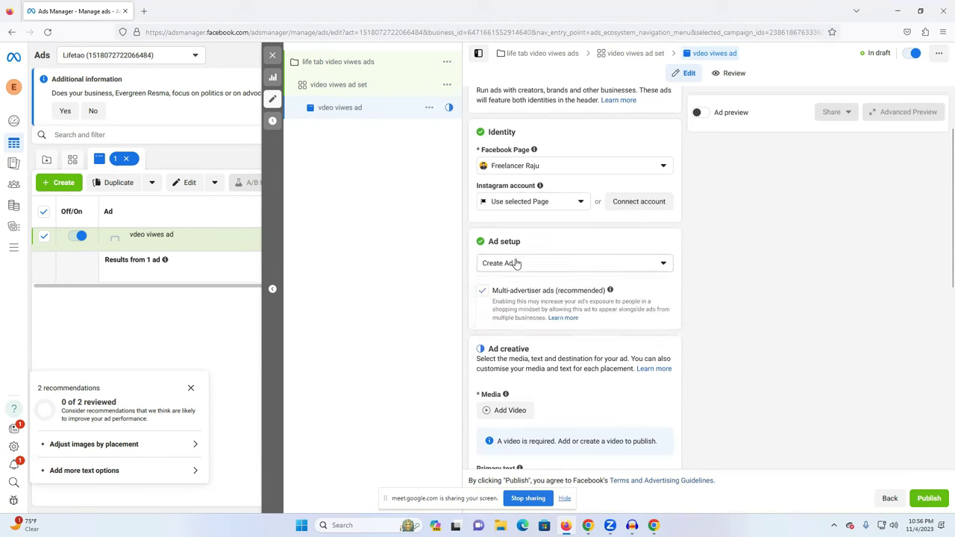
click(513, 264)
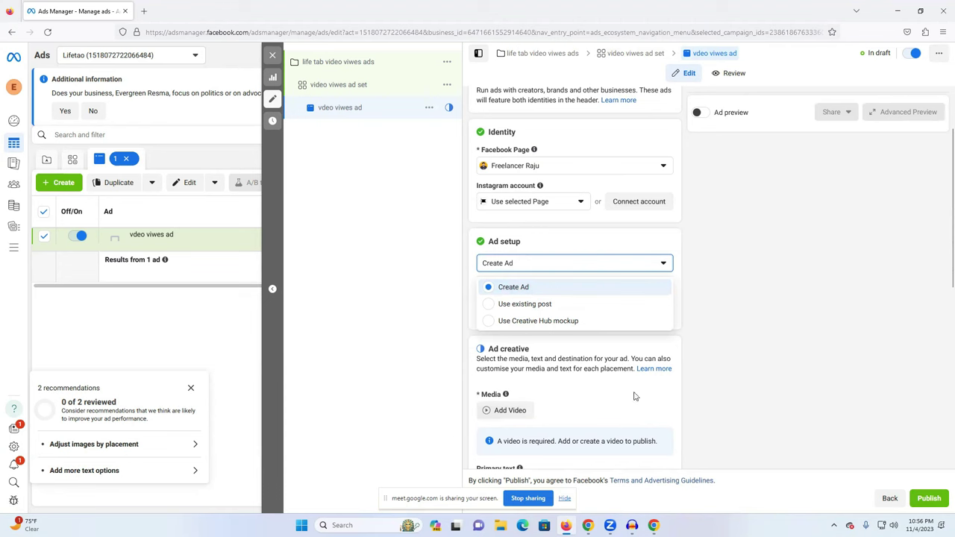
click(733, 322)
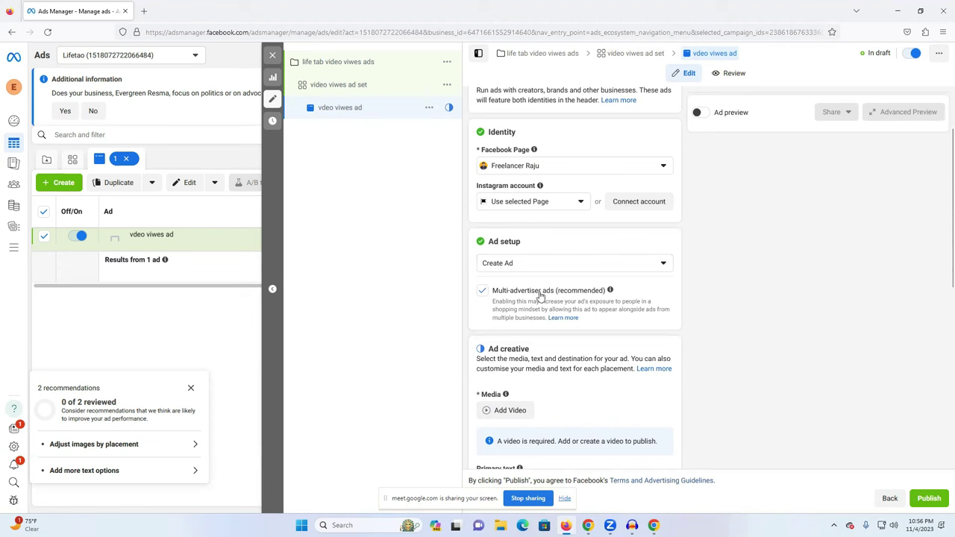
click(511, 264)
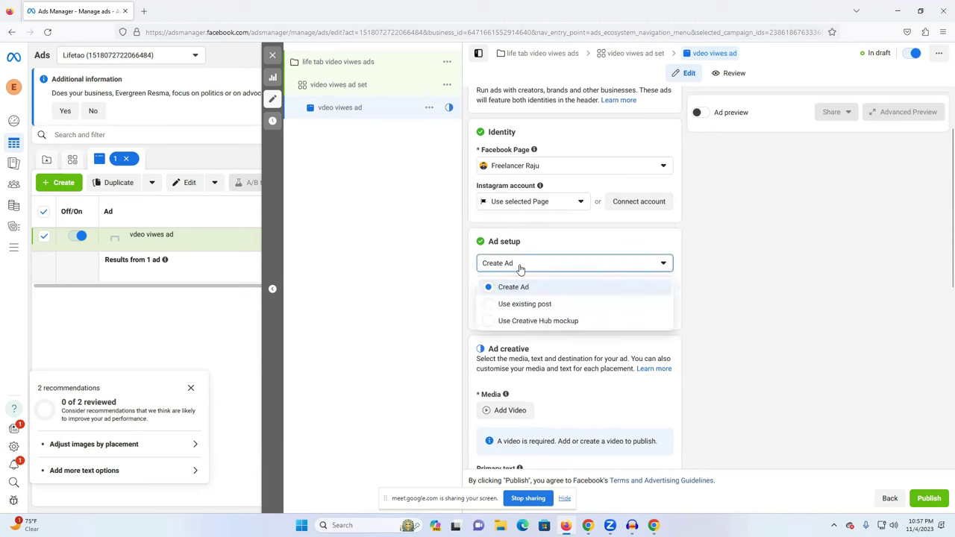
click(530, 306)
Pick the 19 Jun 2023 video from the Facebook posts list and confirm it.
scroll(514, 324, down, 1)
click(514, 325)
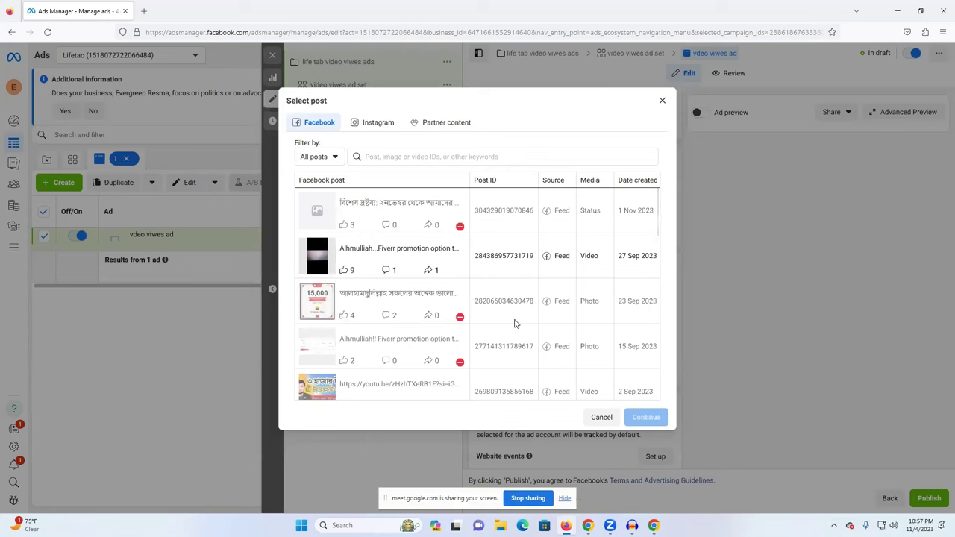
scroll(514, 323, down, 10)
scroll(372, 331, down, 5)
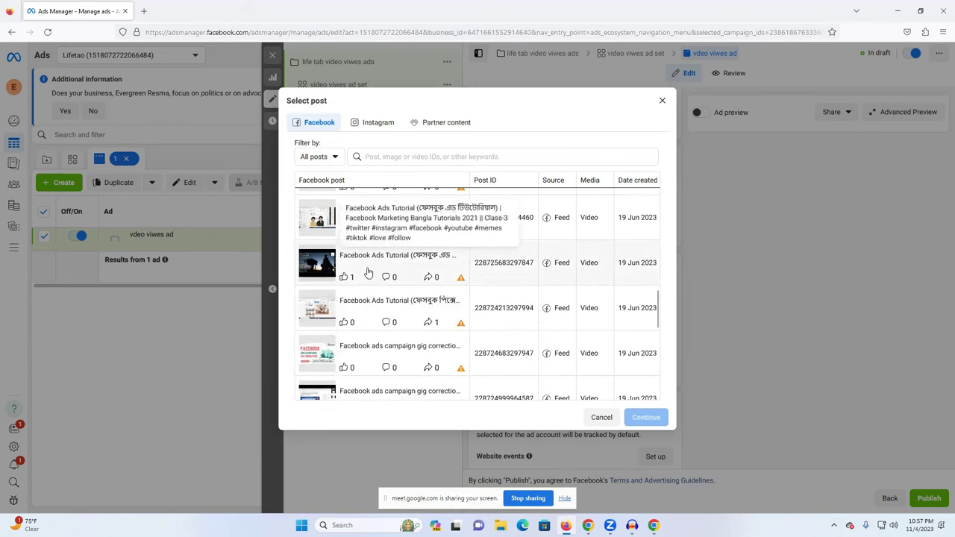
scroll(371, 280, down, 3)
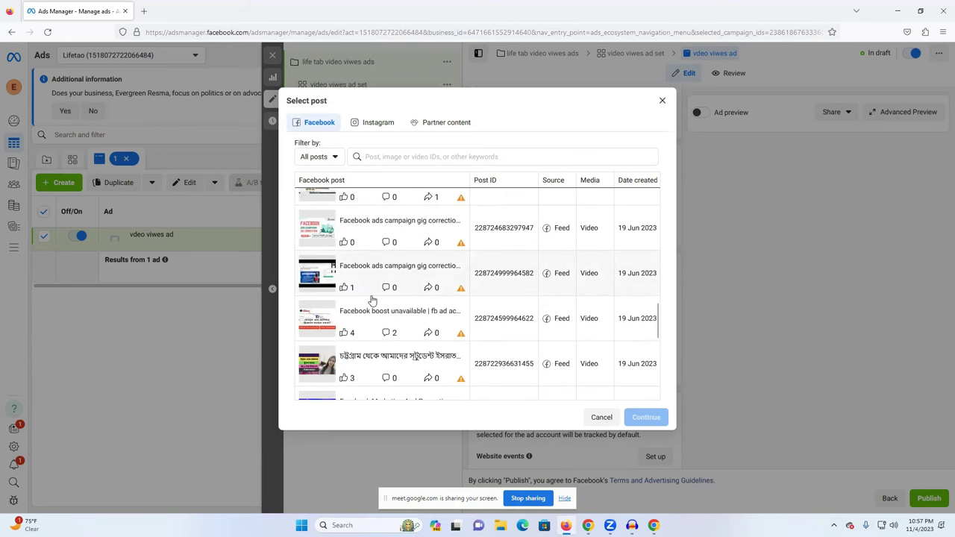
scroll(370, 286, down, 3)
scroll(366, 278, down, 7)
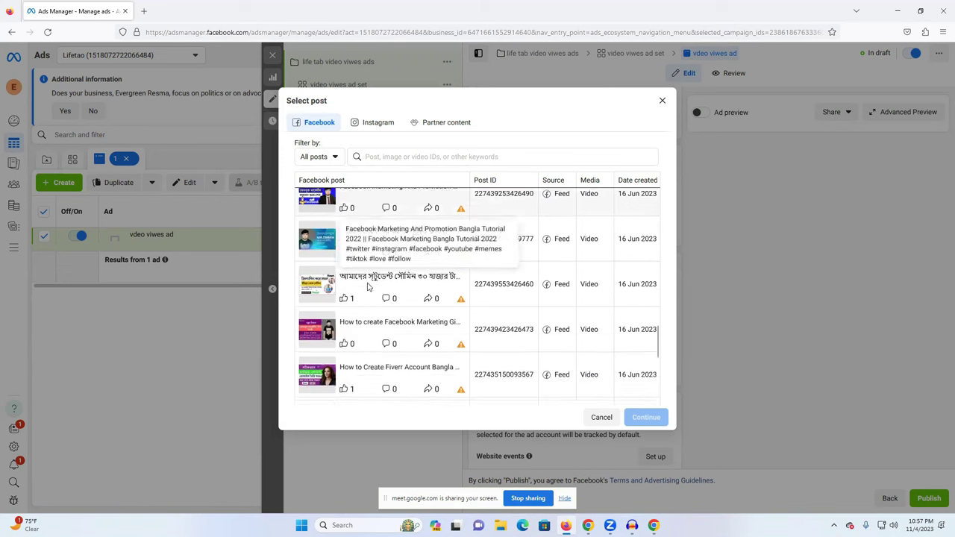
scroll(379, 301, down, 2)
scroll(380, 301, up, 8)
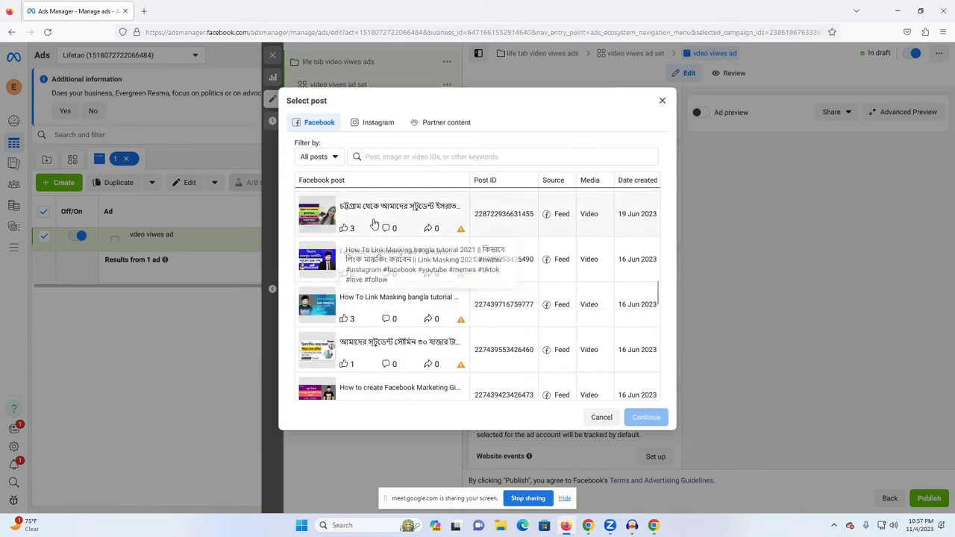
click(373, 218)
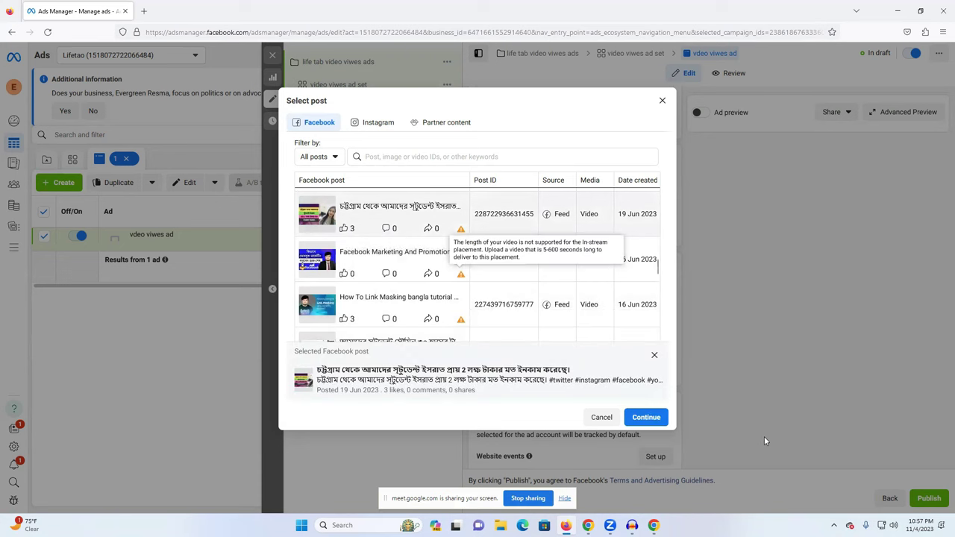
click(646, 417)
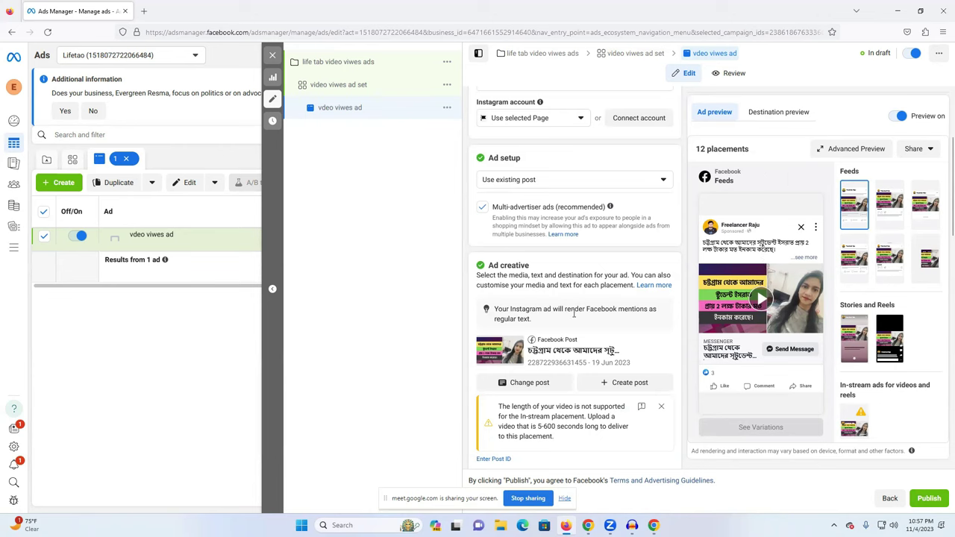
scroll(552, 272, up, 1)
Close the Ad setup options and video-length warning, then open Edit under Advantage+ creative.
click(544, 265)
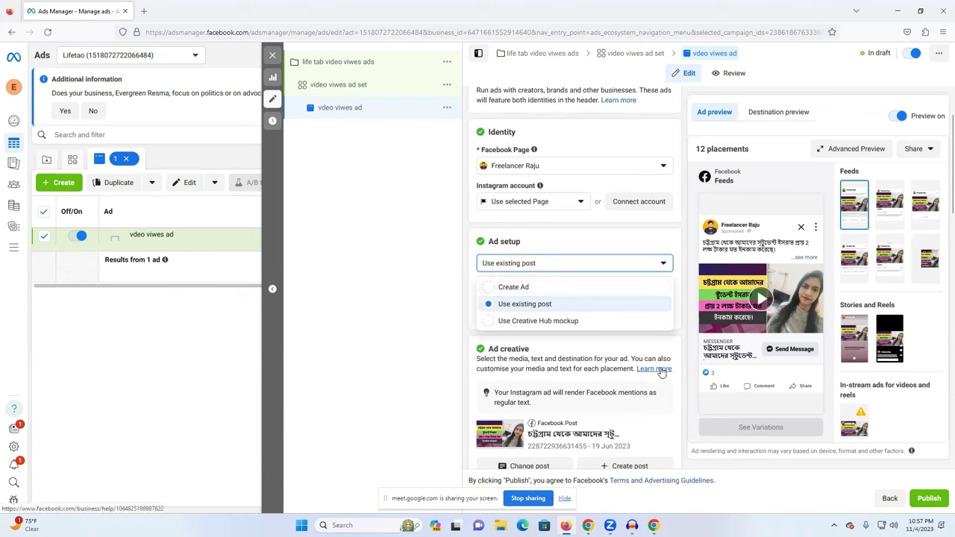
mouse_move(746, 309)
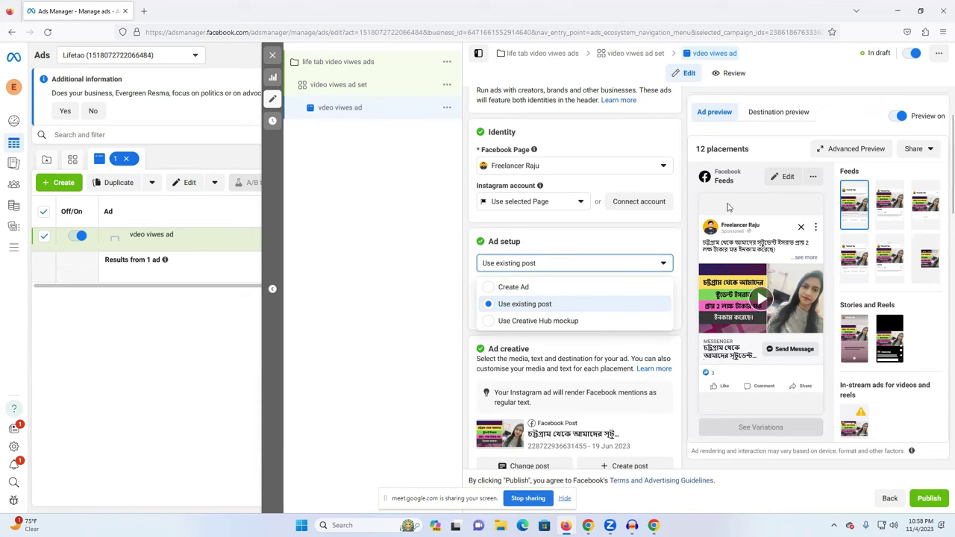
click(405, 326)
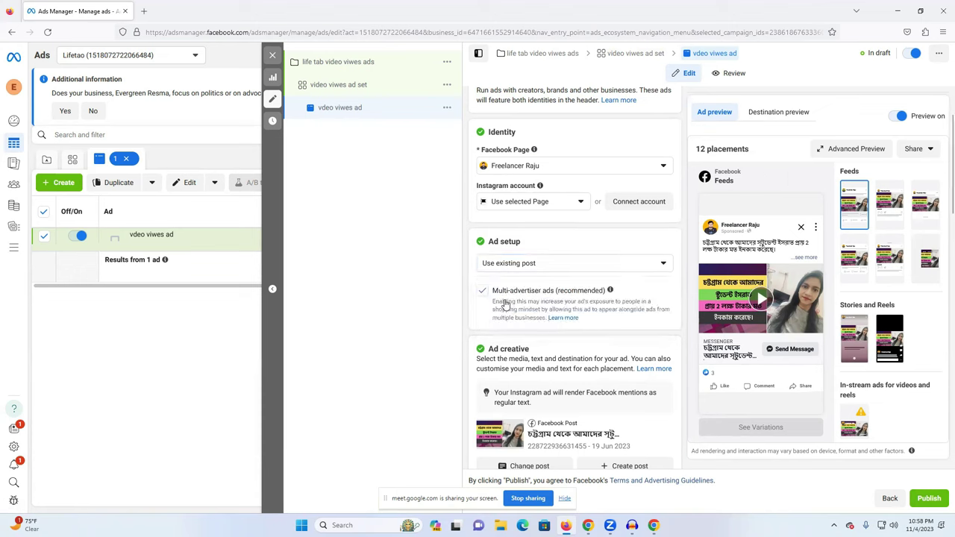
scroll(528, 315, down, 1)
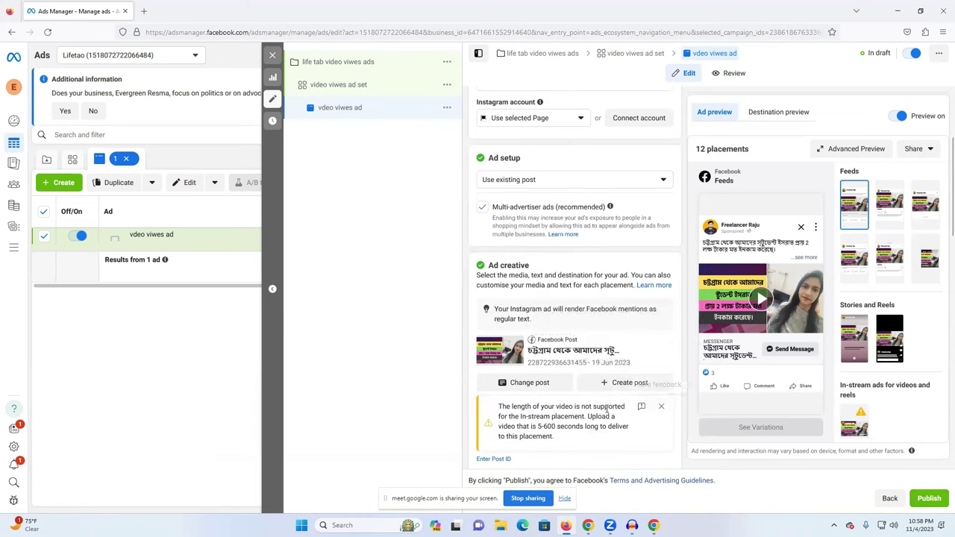
click(661, 406)
scroll(567, 380, down, 2)
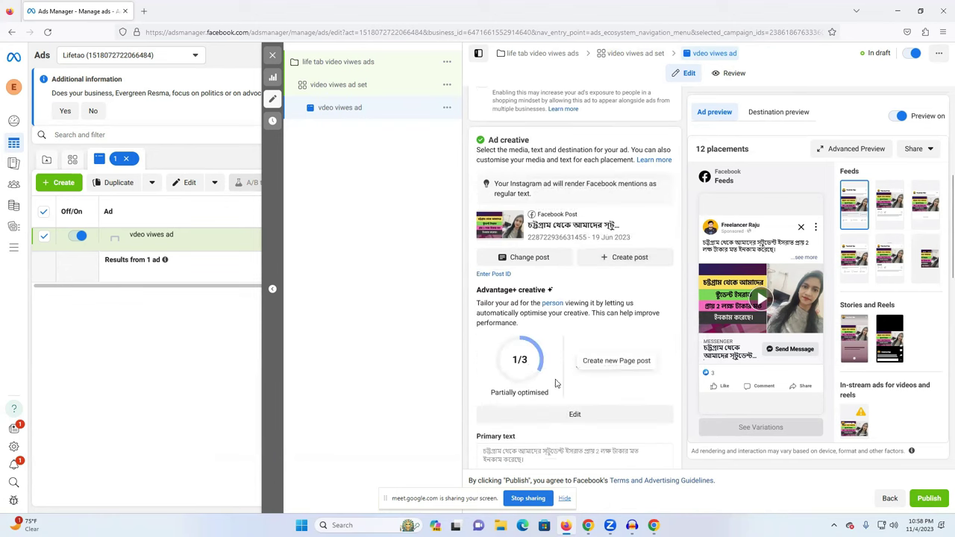
click(574, 416)
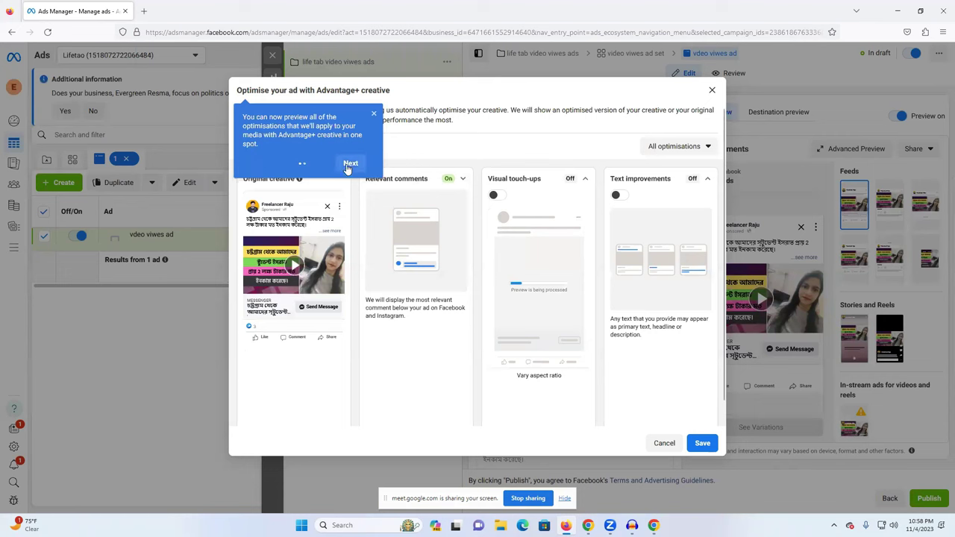
Step past the first onboarding tip and close the second to reveal the Advantage+ creative options.
click(350, 164)
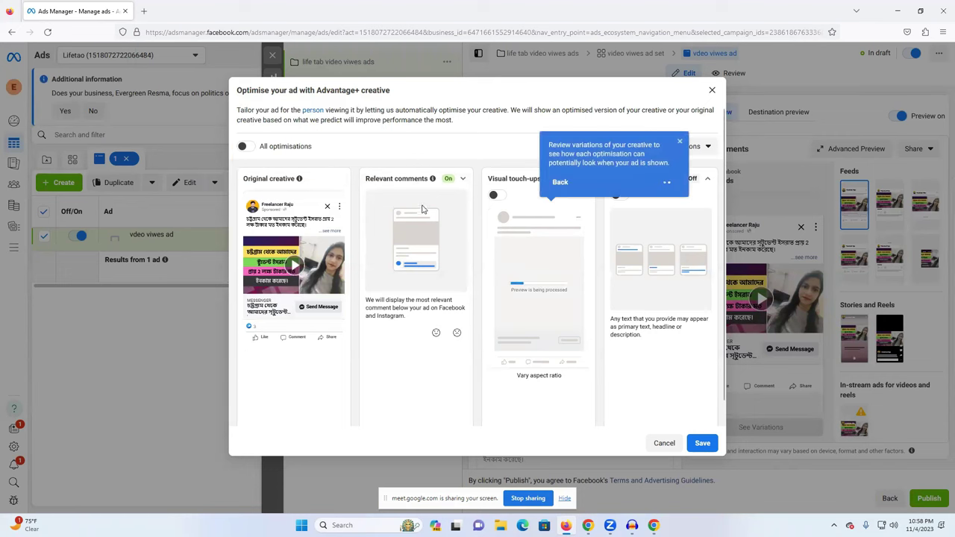
click(679, 142)
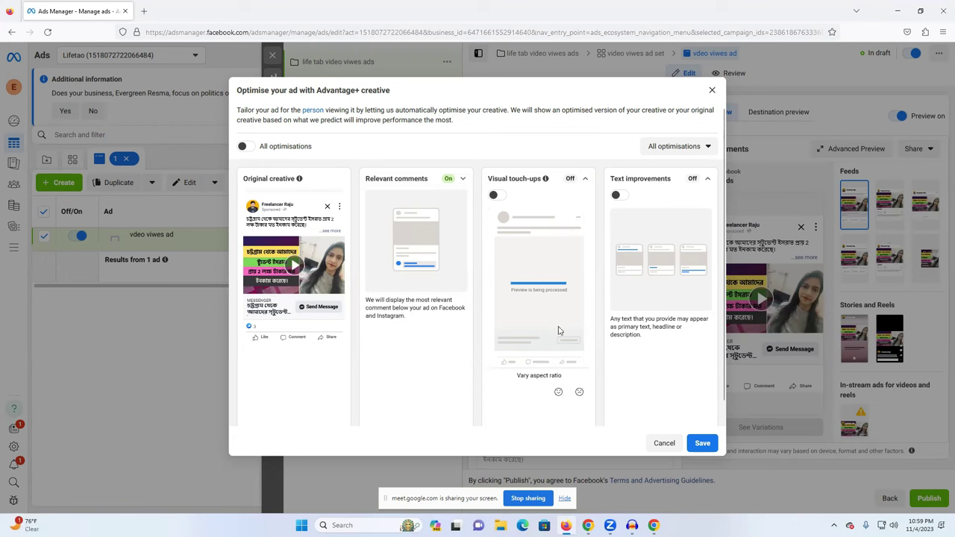
Switch on Text improvements and Visual touch-ups and save, bringing the creative score to 3/3.
click(618, 196)
click(496, 195)
click(701, 446)
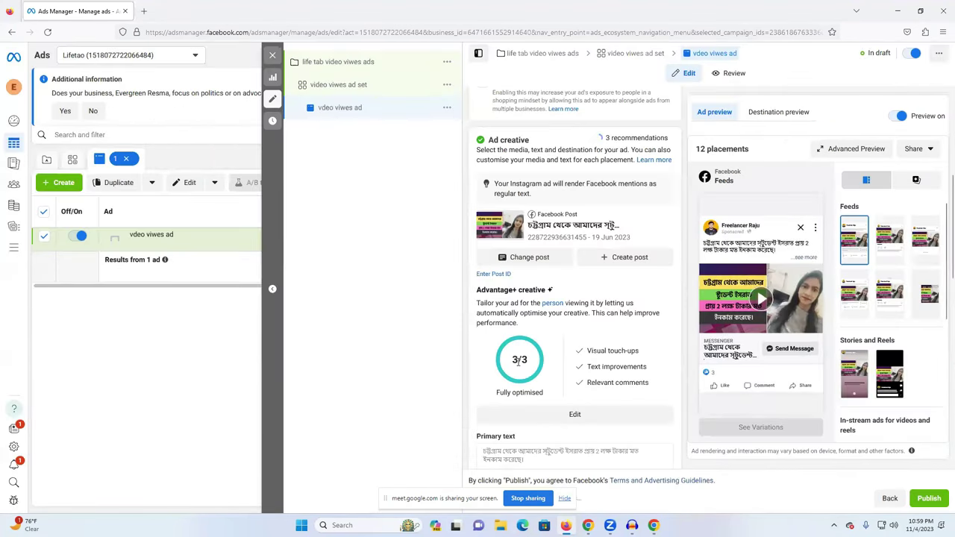
double_click(520, 359)
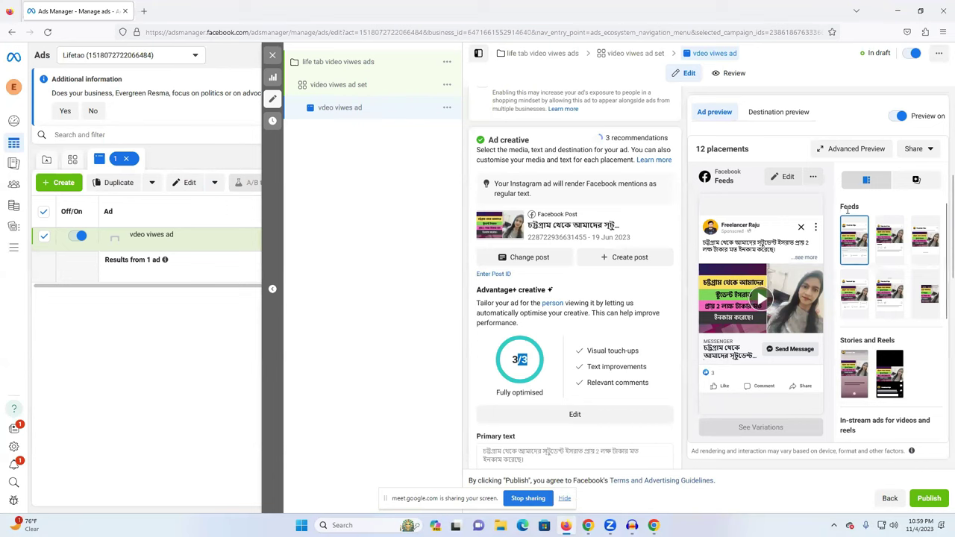
Preview the ad in Instagram and Facebook feeds, Marketplace, video feeds, Explore, Stories and Reels.
click(889, 237)
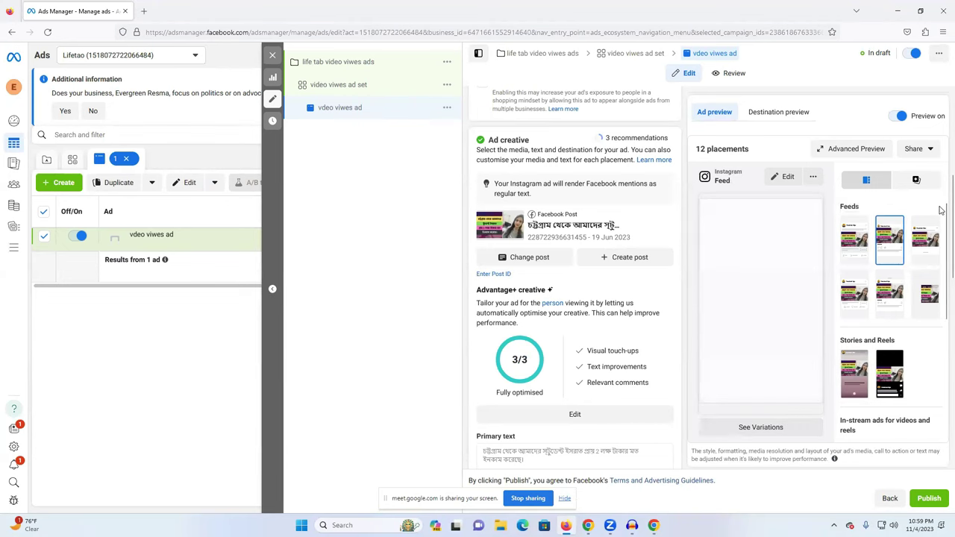
click(850, 238)
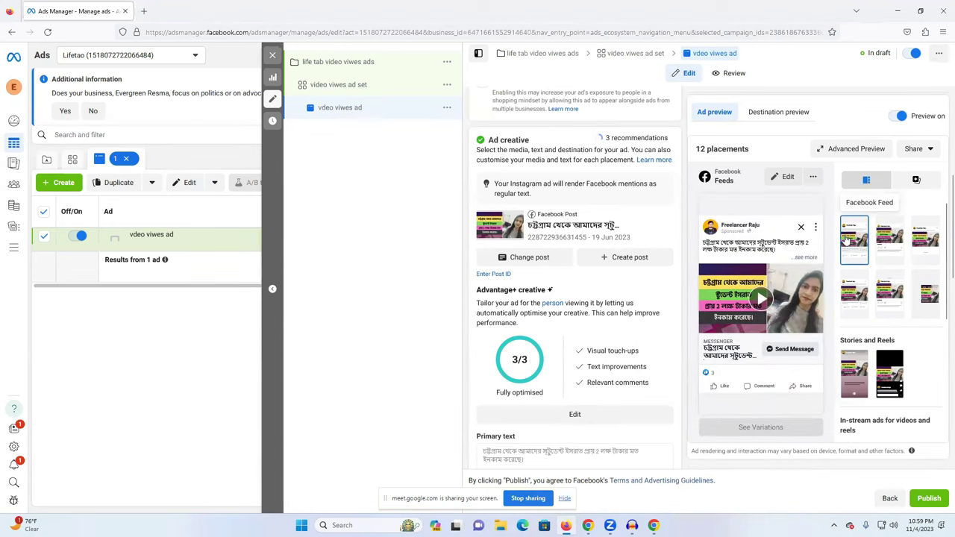
click(882, 248)
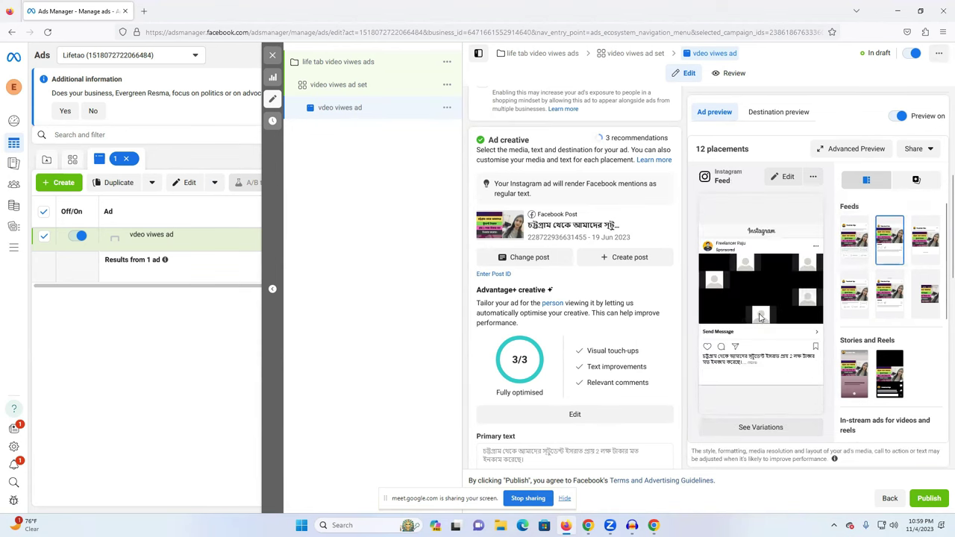
click(922, 250)
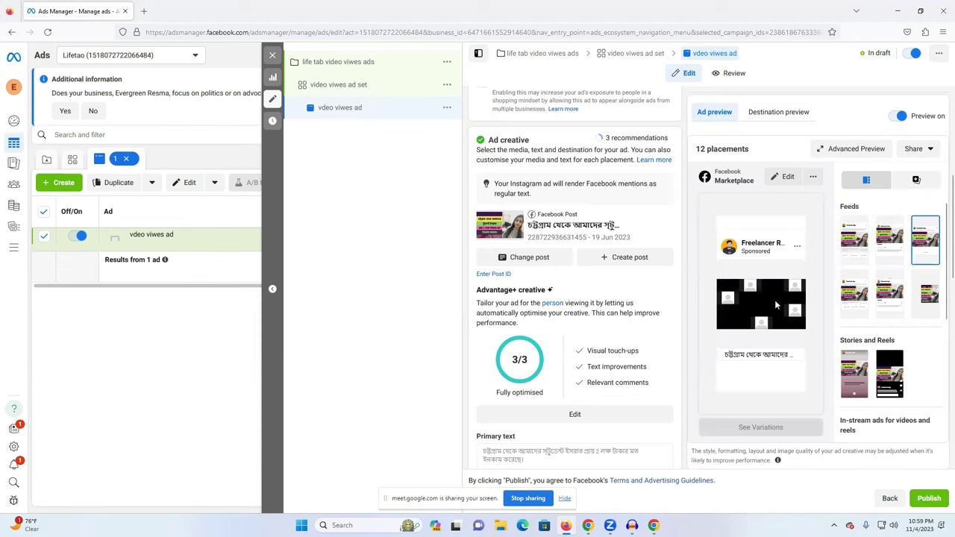
click(855, 303)
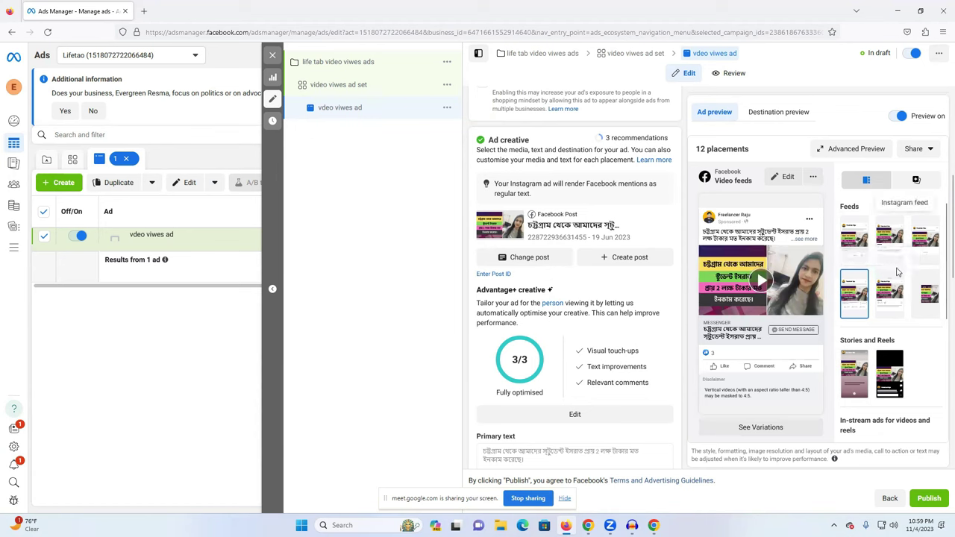
click(899, 297)
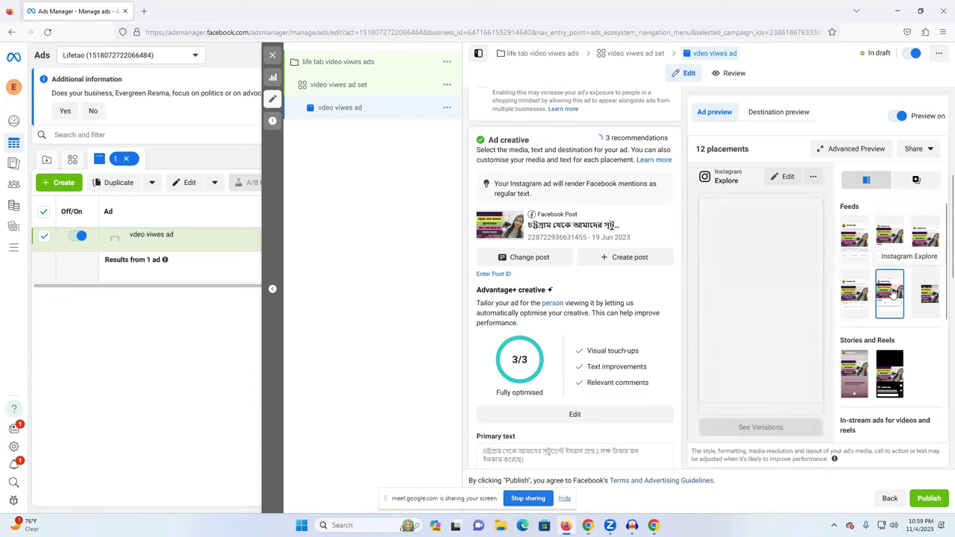
click(932, 293)
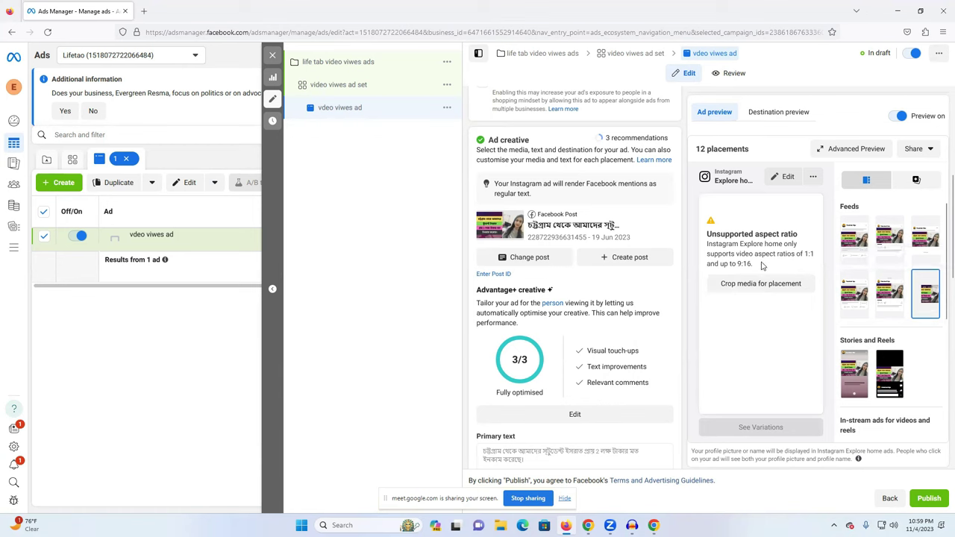
drag(736, 265, 753, 265)
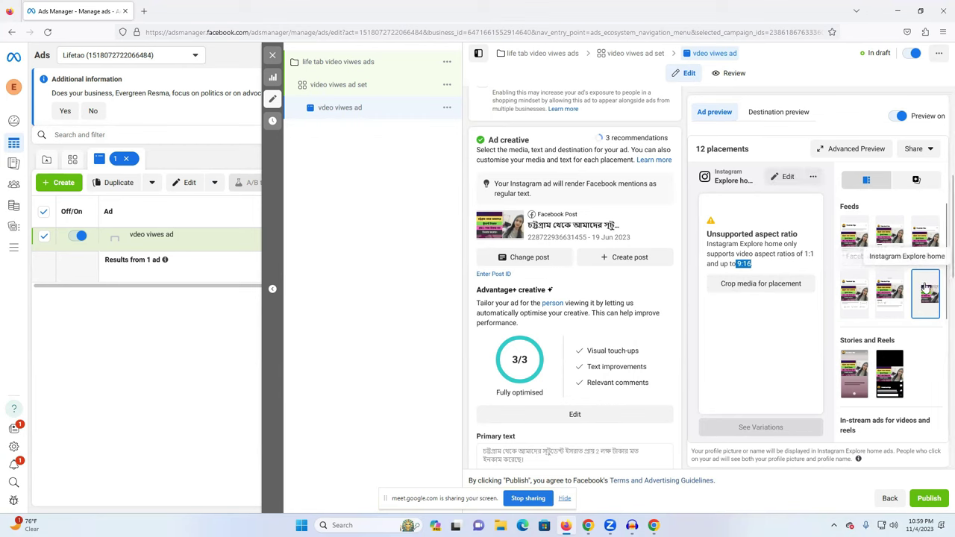
click(854, 377)
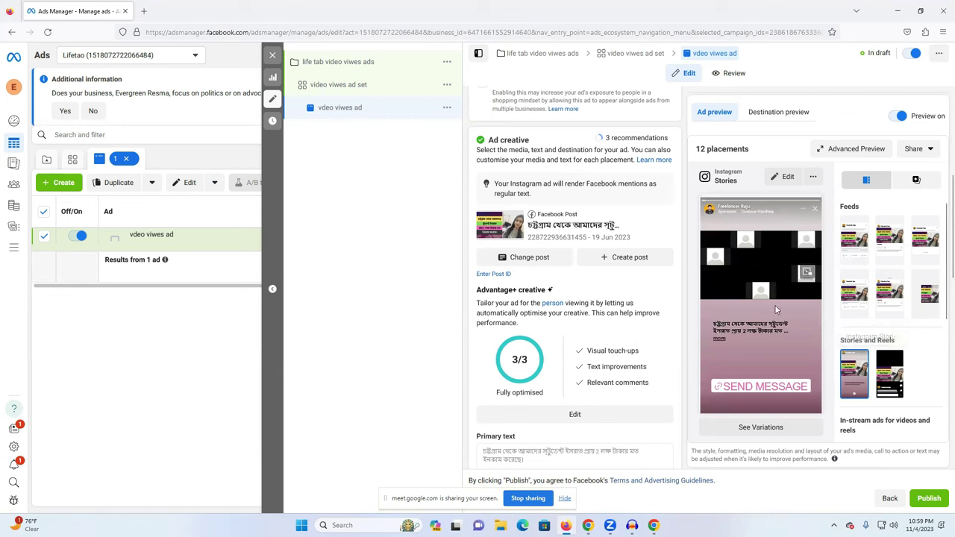
click(897, 382)
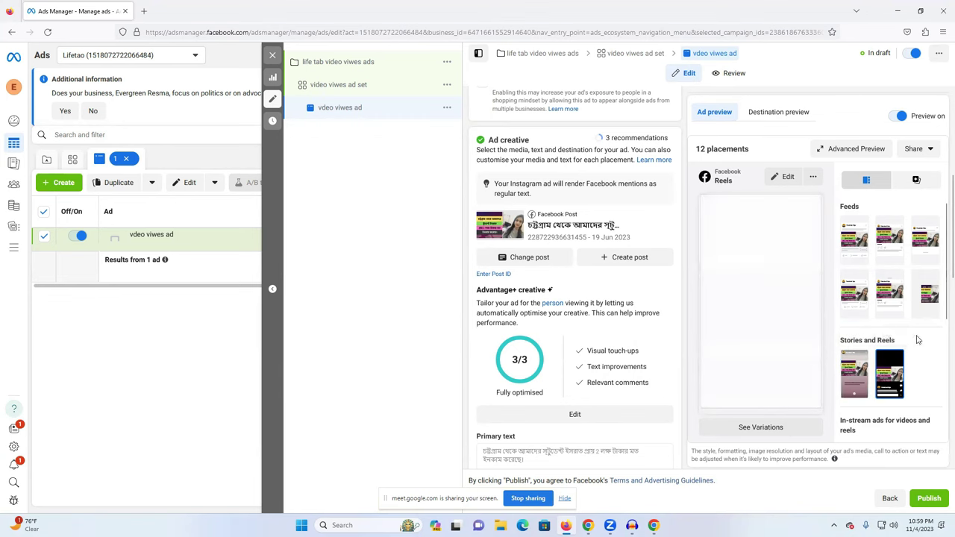
Reopen the Advantage+ creative settings, close them unchanged, and scroll on down the ad.
scroll(889, 358, down, 3)
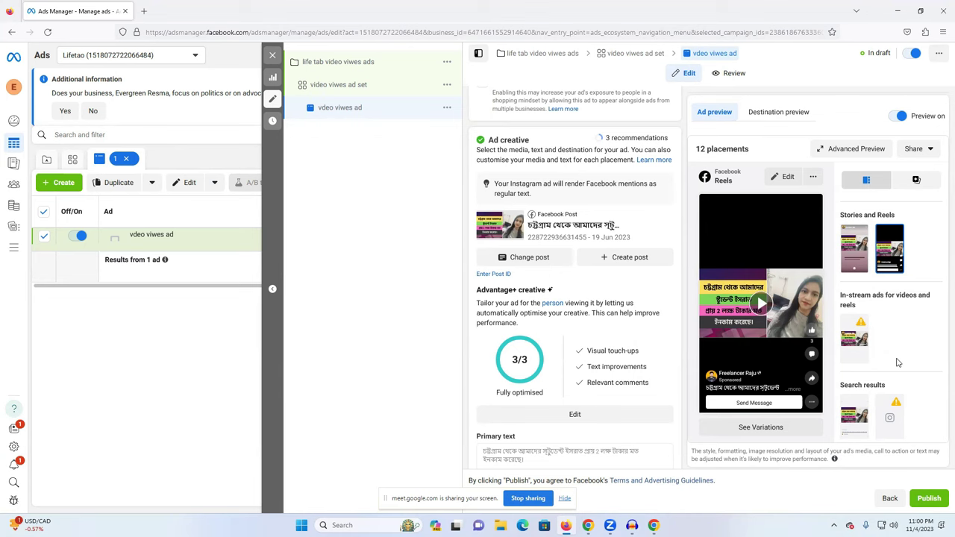
scroll(897, 363, up, 2)
scroll(639, 260, up, 4)
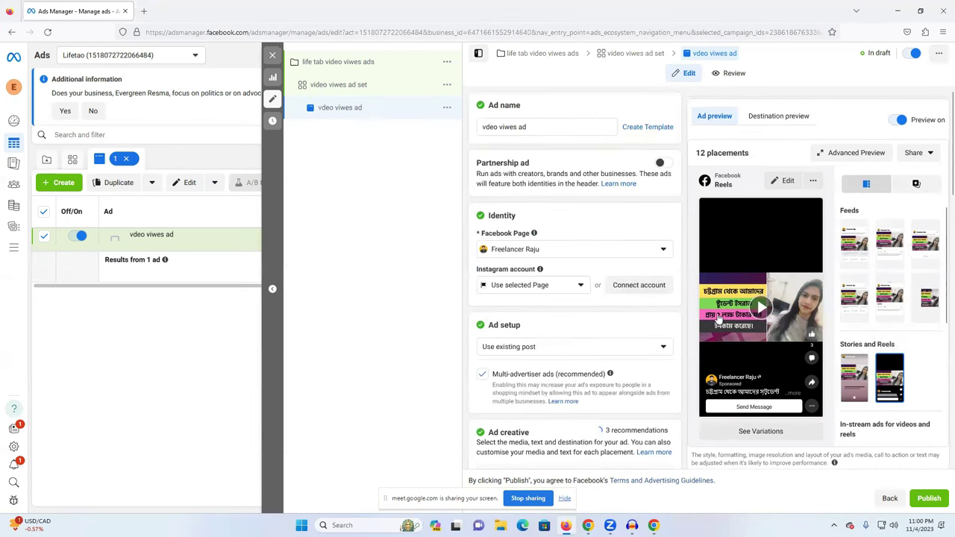
scroll(642, 299, down, 3)
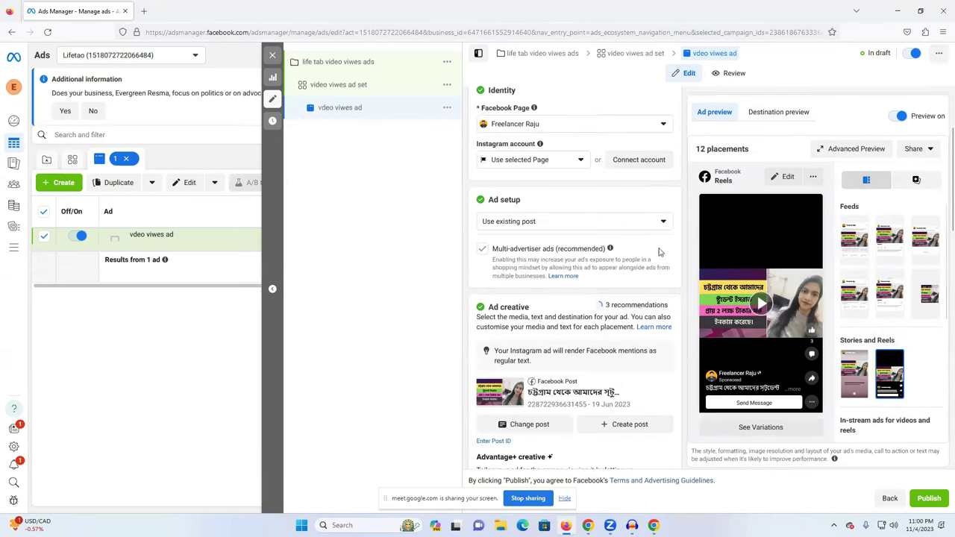
scroll(641, 299, down, 3)
click(577, 453)
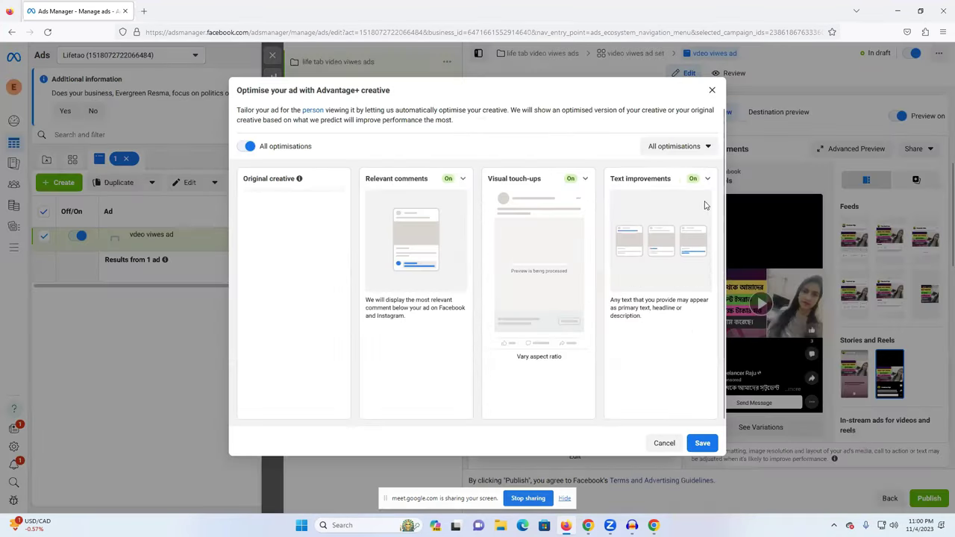
key(Escape)
scroll(593, 379, down, 15)
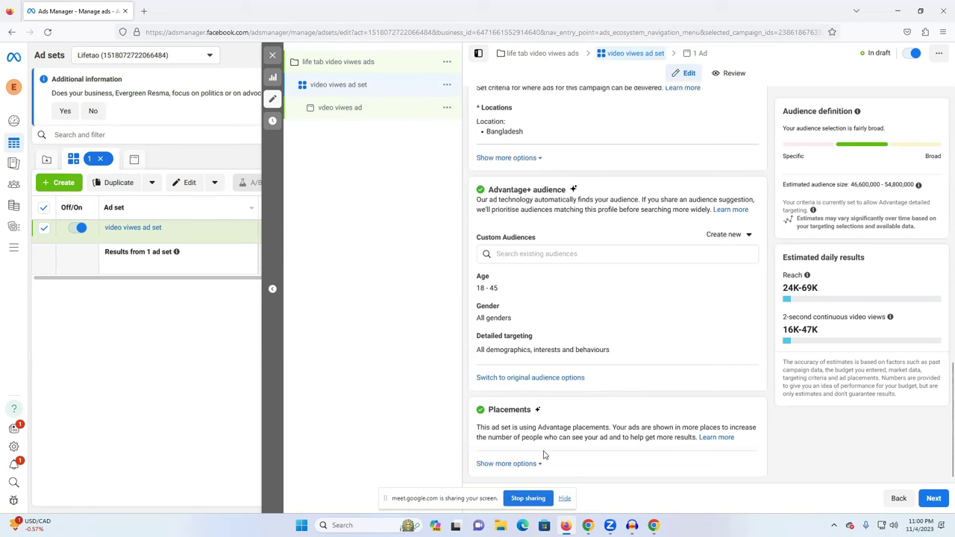
Switch the ad set to manual placements and dismiss the Instagram Shop warning.
click(507, 464)
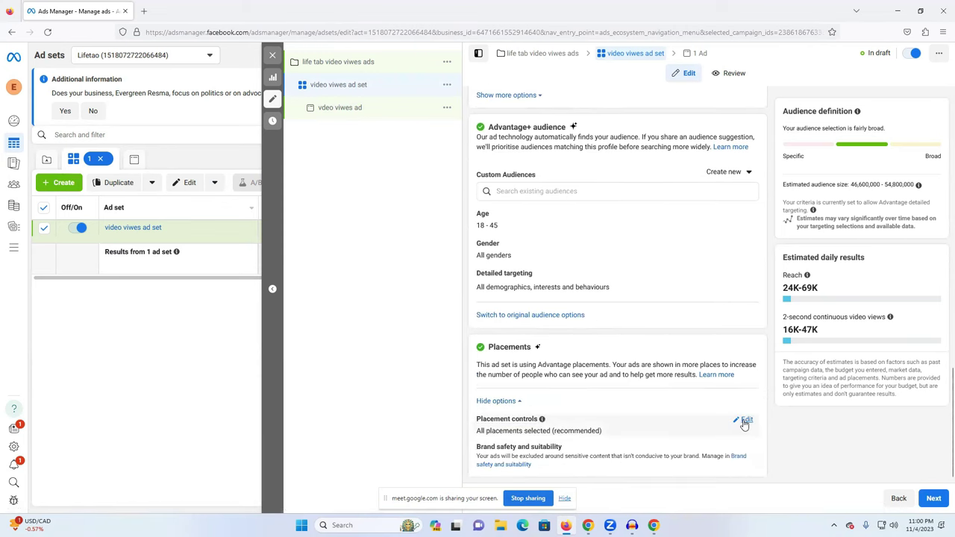
click(744, 421)
scroll(576, 437, down, 1)
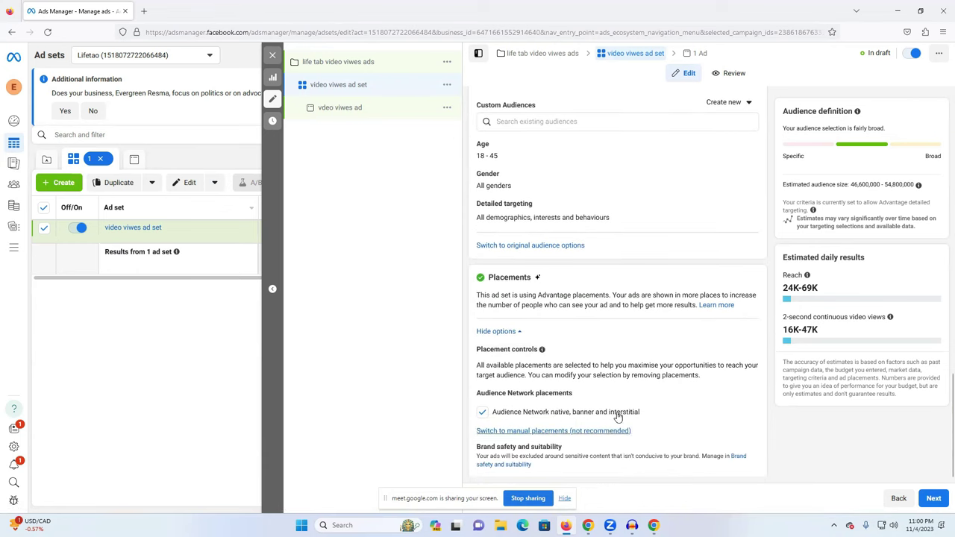
click(518, 431)
scroll(564, 423, down, 2)
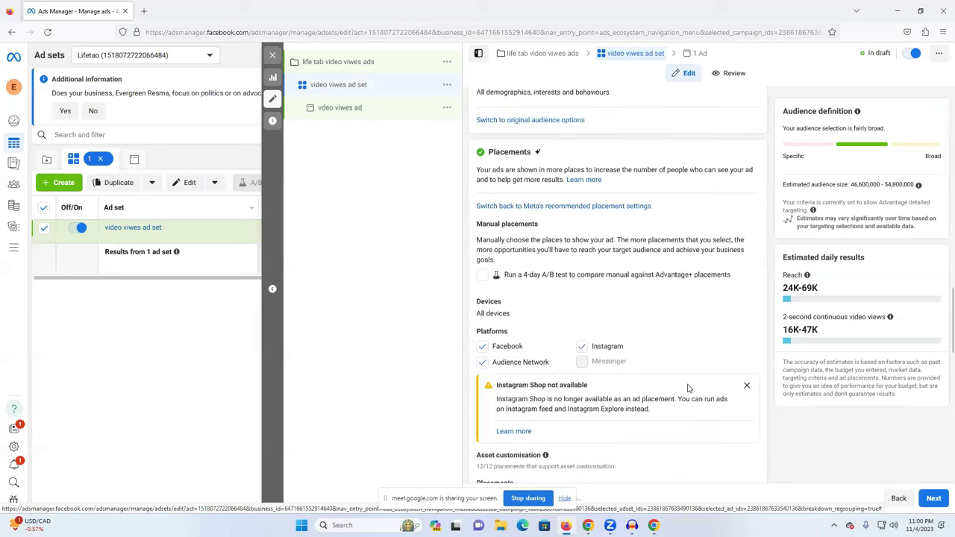
click(747, 385)
Untick Instagram so only Facebook and Audience Network placements remain.
scroll(607, 358, down, 1)
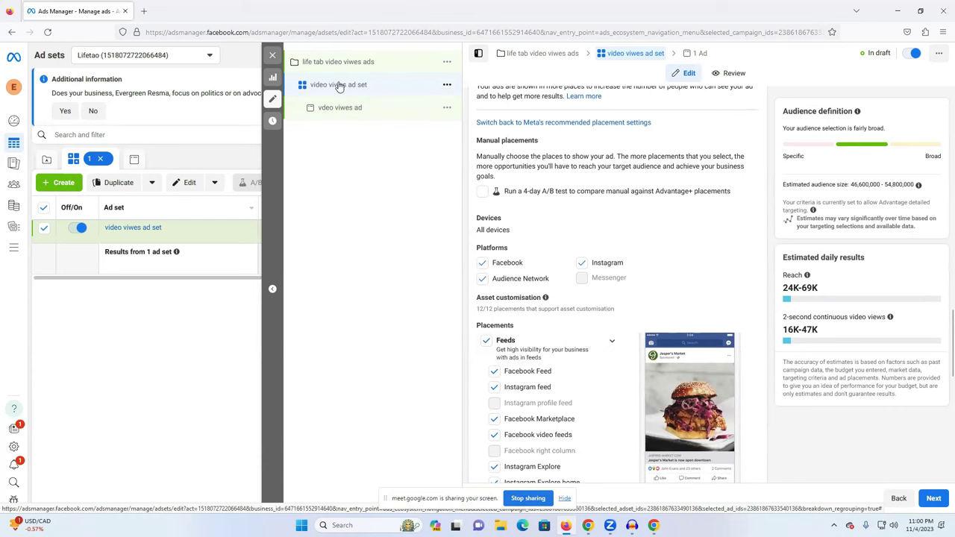
scroll(634, 268, down, 1)
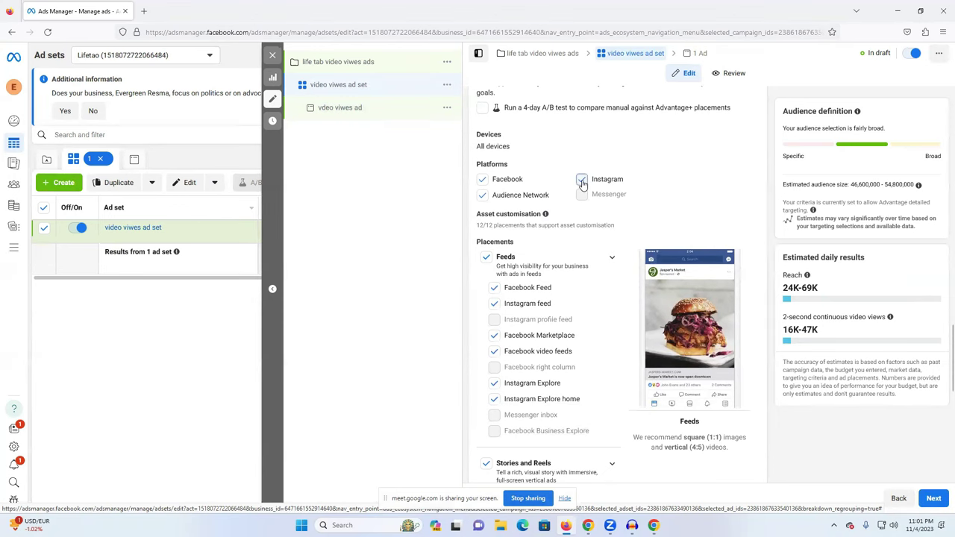
click(581, 181)
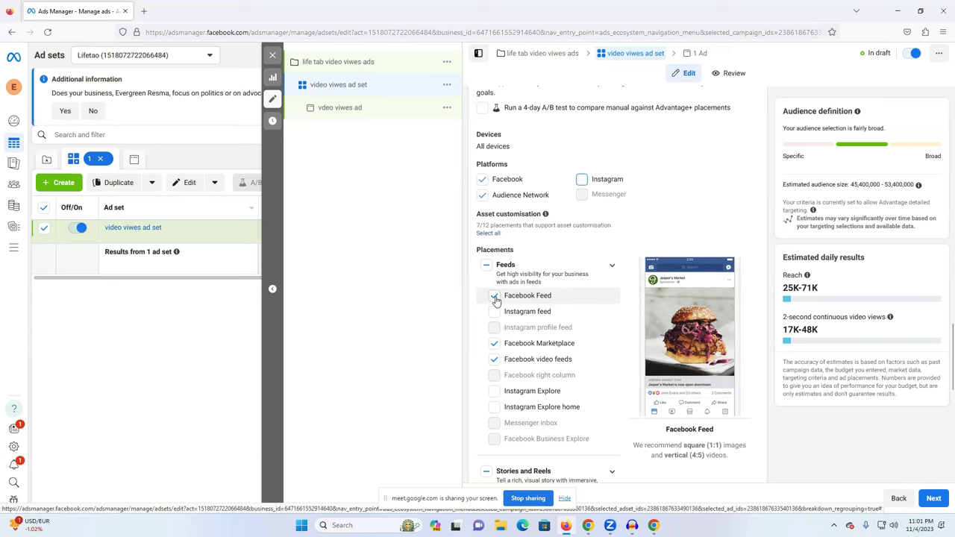
scroll(496, 301, down, 2)
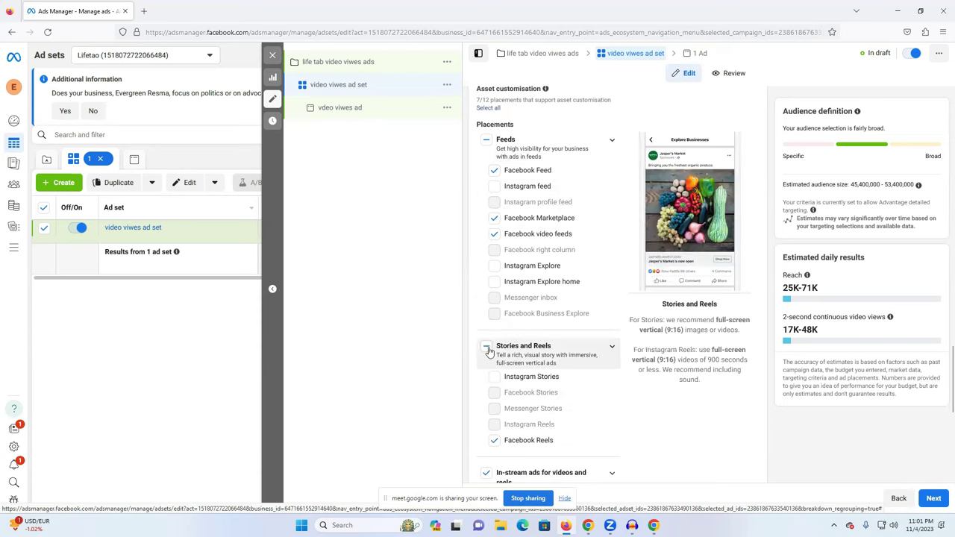
scroll(532, 366, down, 2)
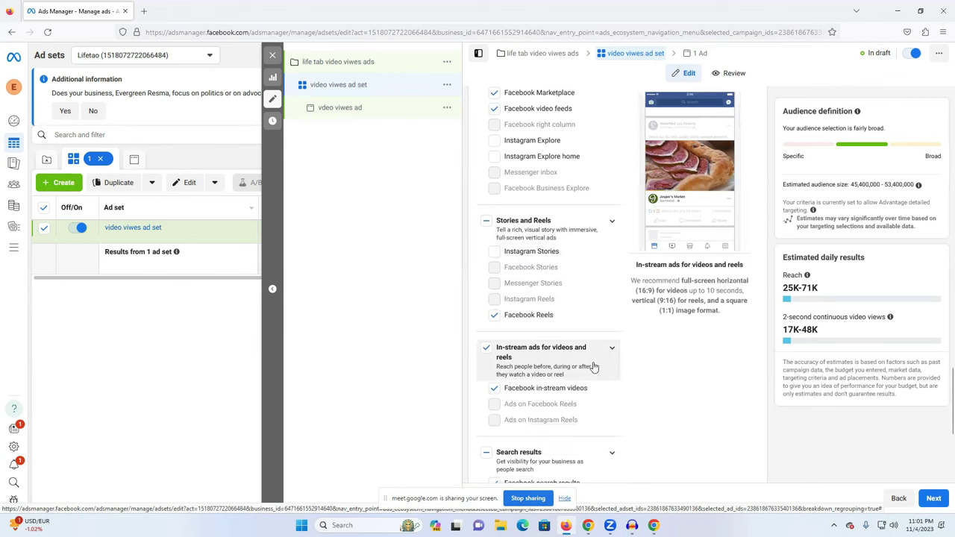
scroll(631, 352, down, 1)
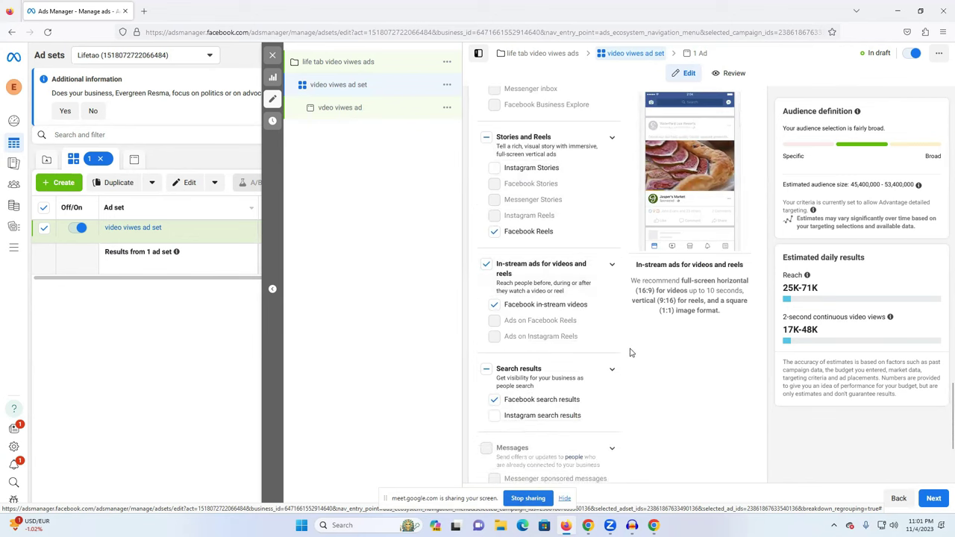
scroll(630, 352, up, 2)
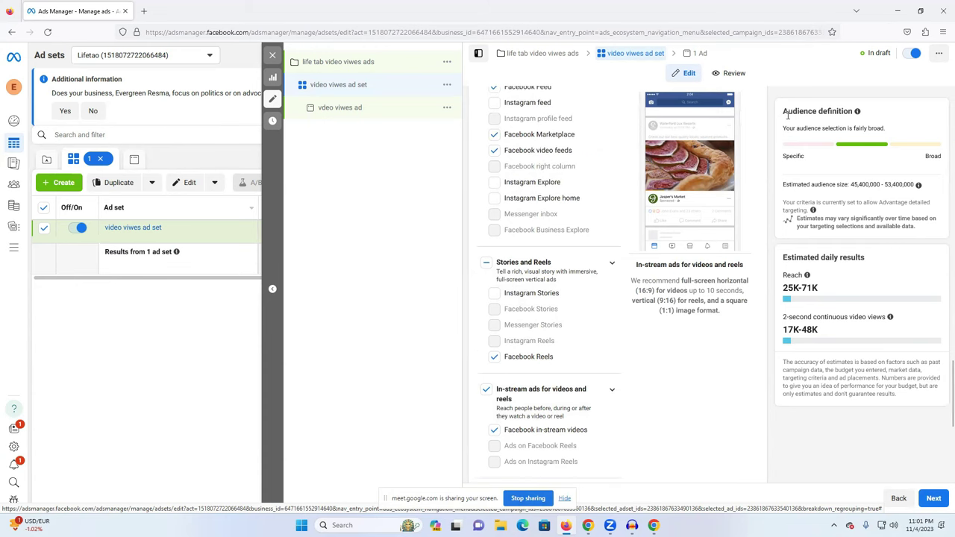
drag(792, 110, 846, 111)
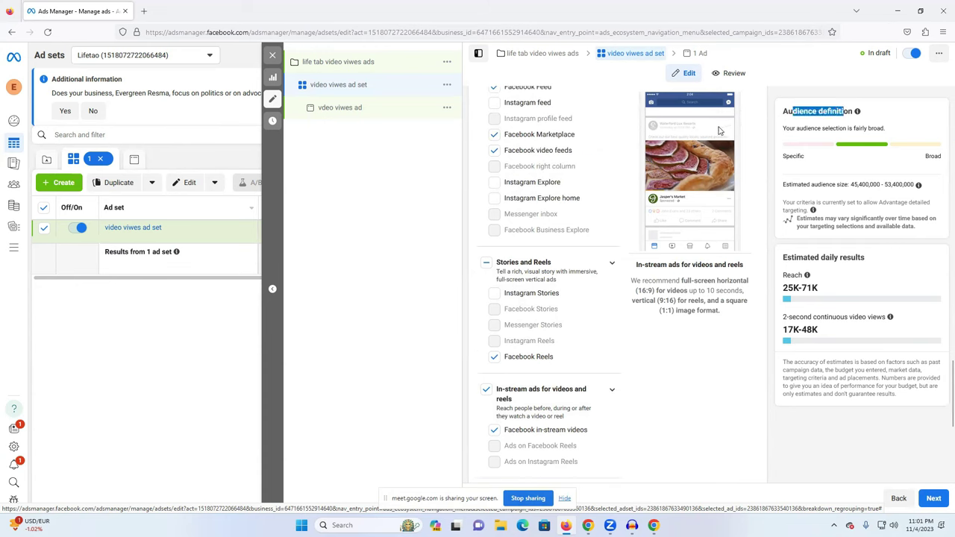
scroll(567, 191, up, 3)
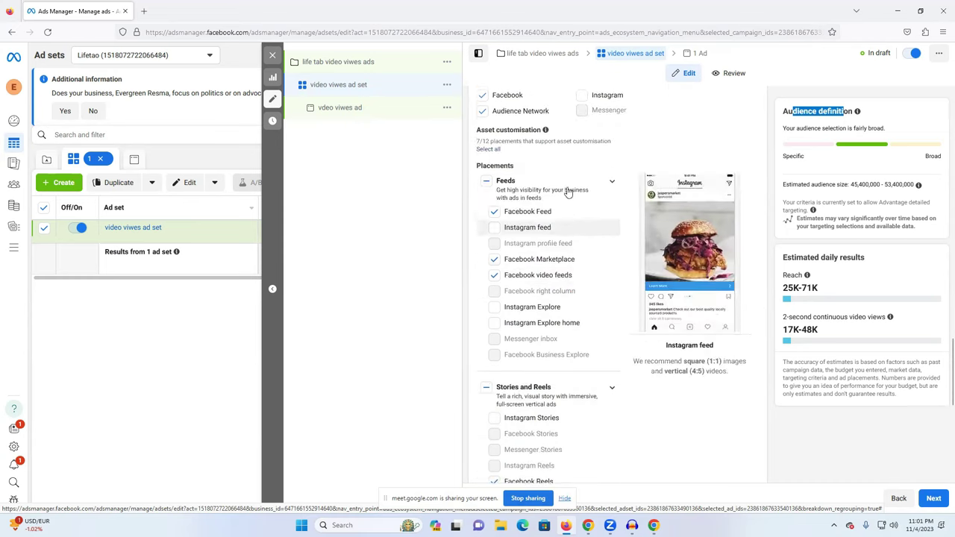
Expand the Apps and sites placement group, scroll its options, then open the vdeo viwes ad.
click(506, 155)
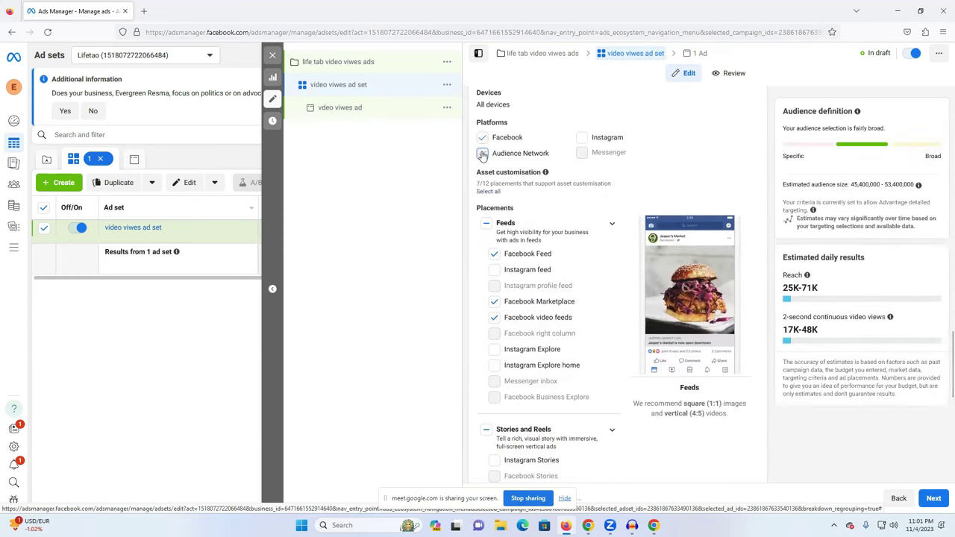
scroll(514, 377, down, 5)
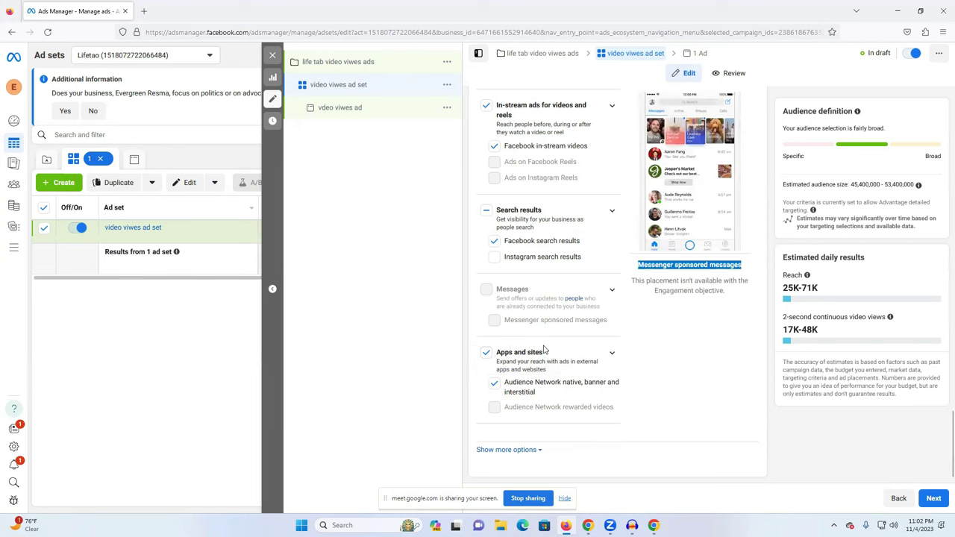
click(612, 353)
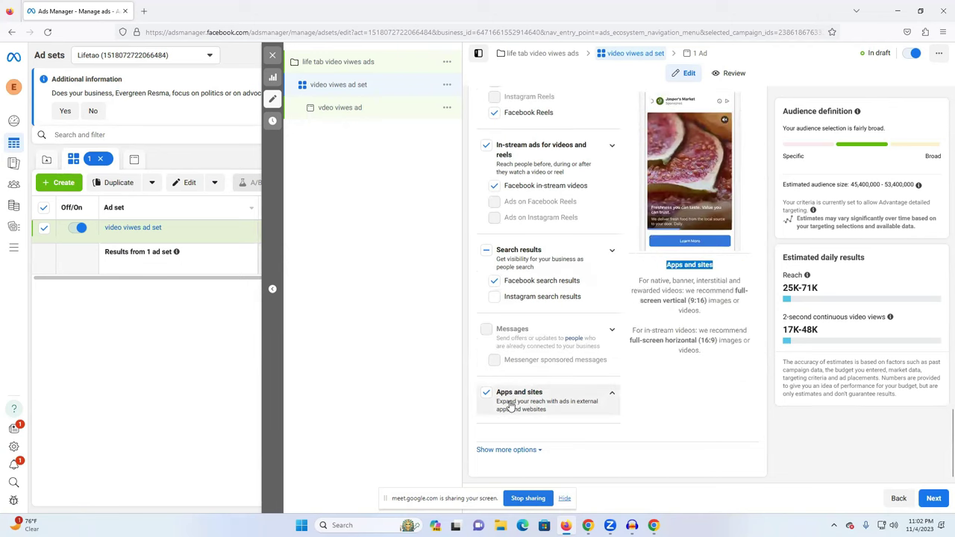
click(611, 394)
scroll(678, 405, down, 1)
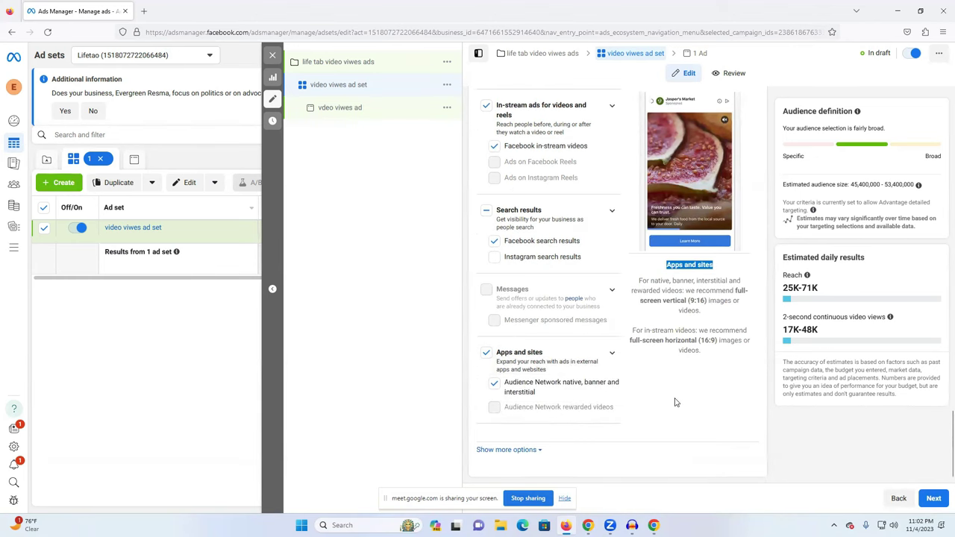
scroll(619, 418, down, 5)
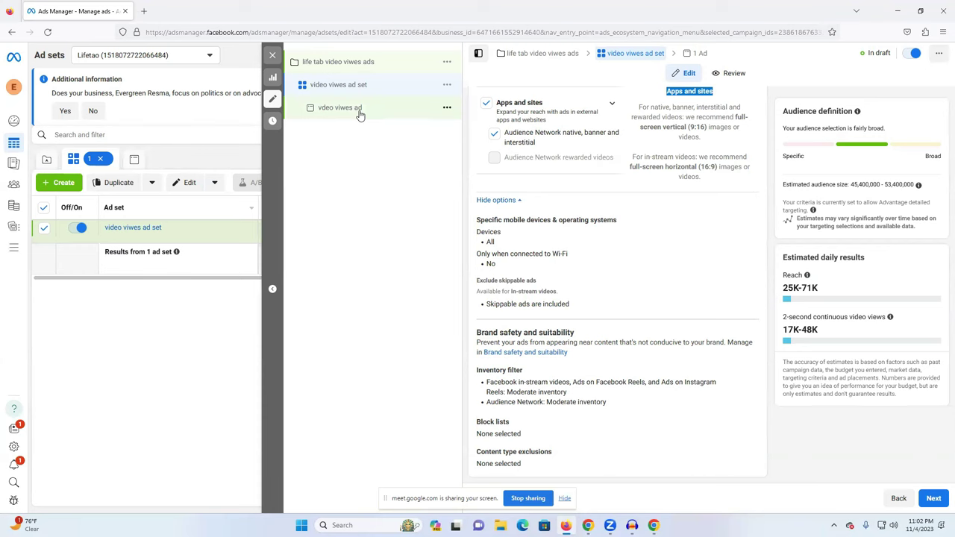
scroll(567, 269, up, 10)
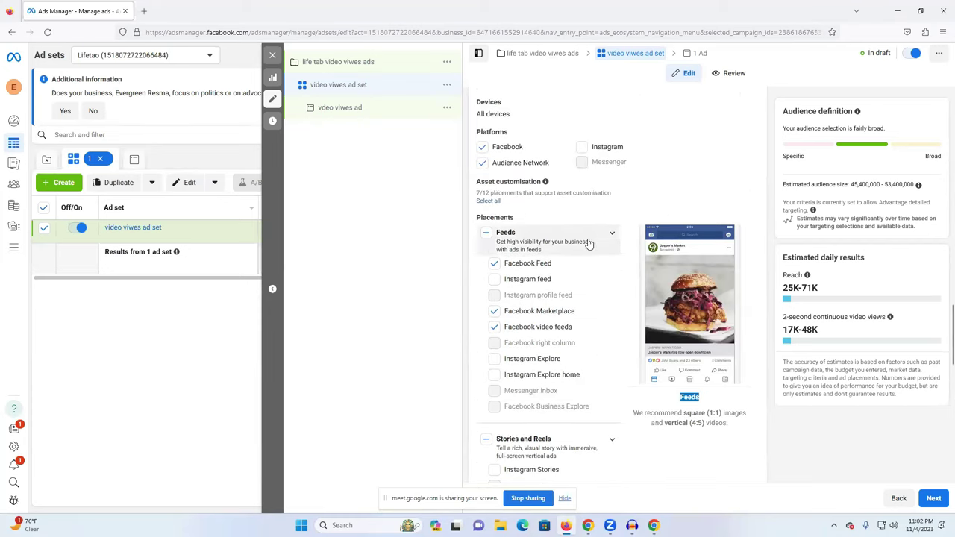
scroll(588, 243, down, 2)
click(357, 109)
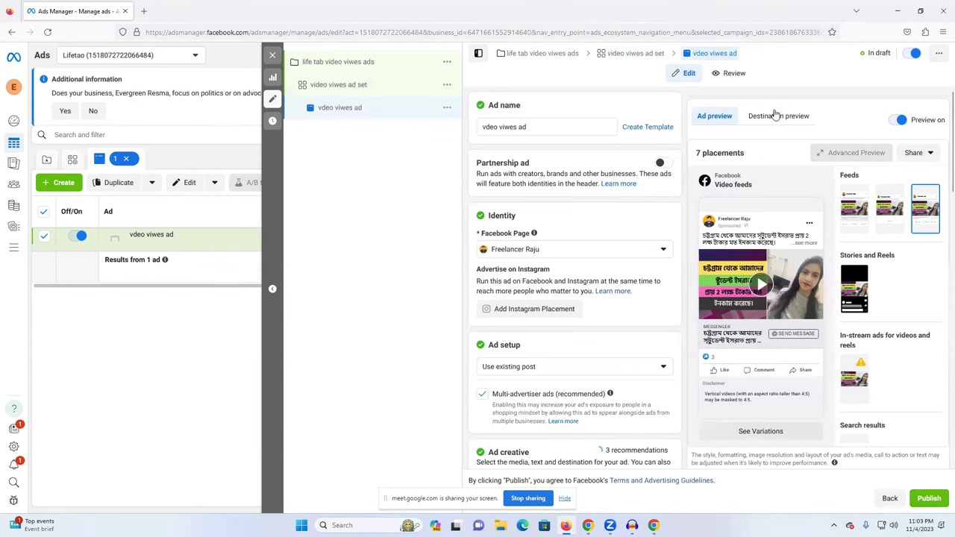
Close the in-stream video length warning banner under Ad creative and scroll on down.
scroll(556, 299, down, 3)
scroll(559, 296, down, 3)
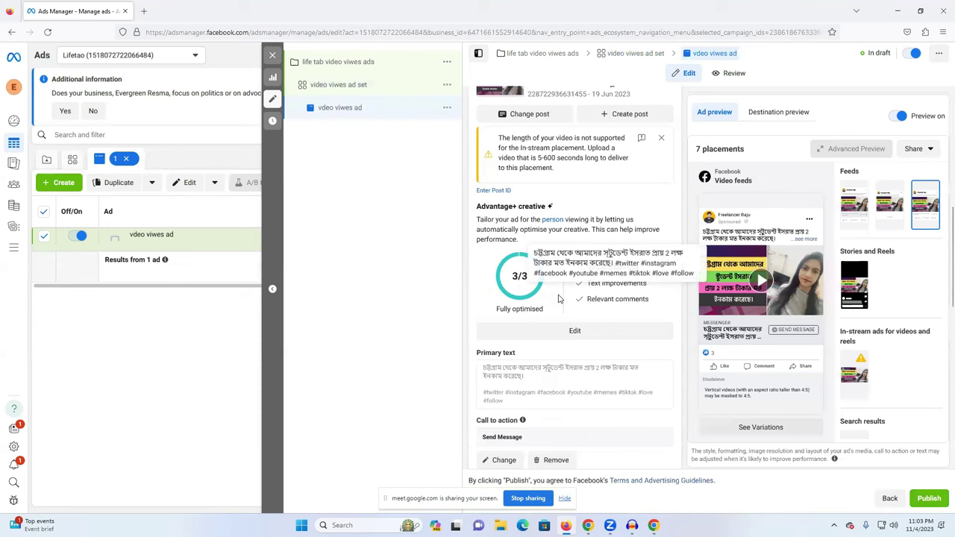
scroll(665, 192, down, 2)
scroll(669, 152, up, 2)
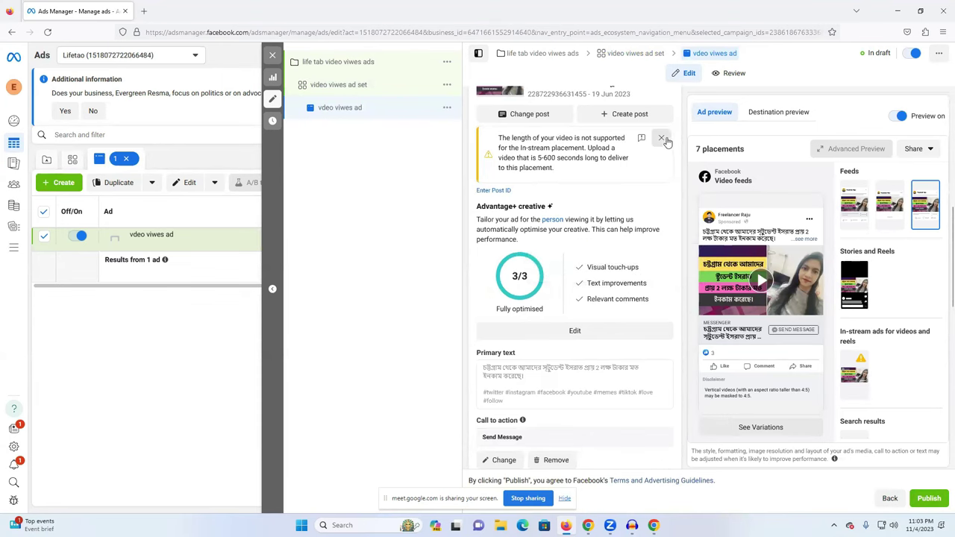
click(661, 138)
scroll(675, 351, down, 1)
scroll(676, 352, down, 1)
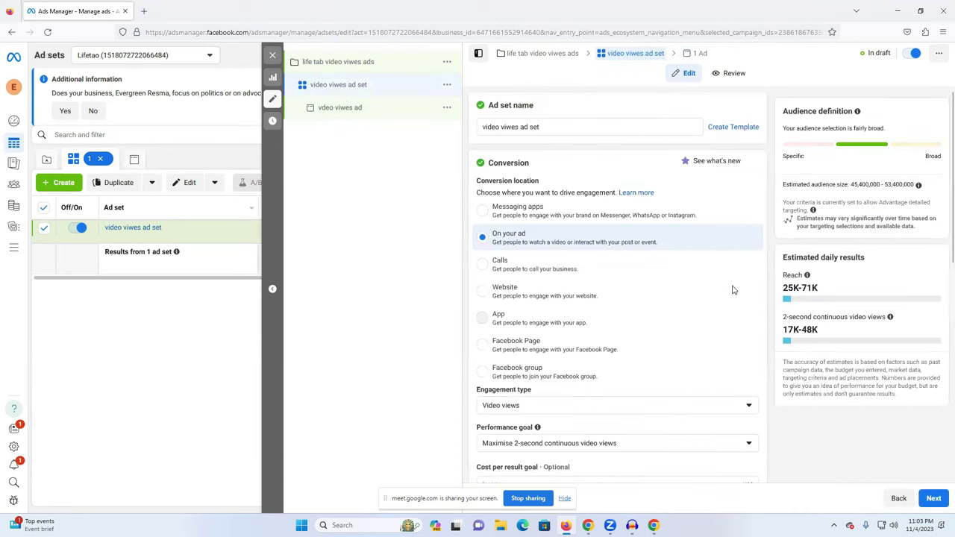
scroll(661, 317, down, 2)
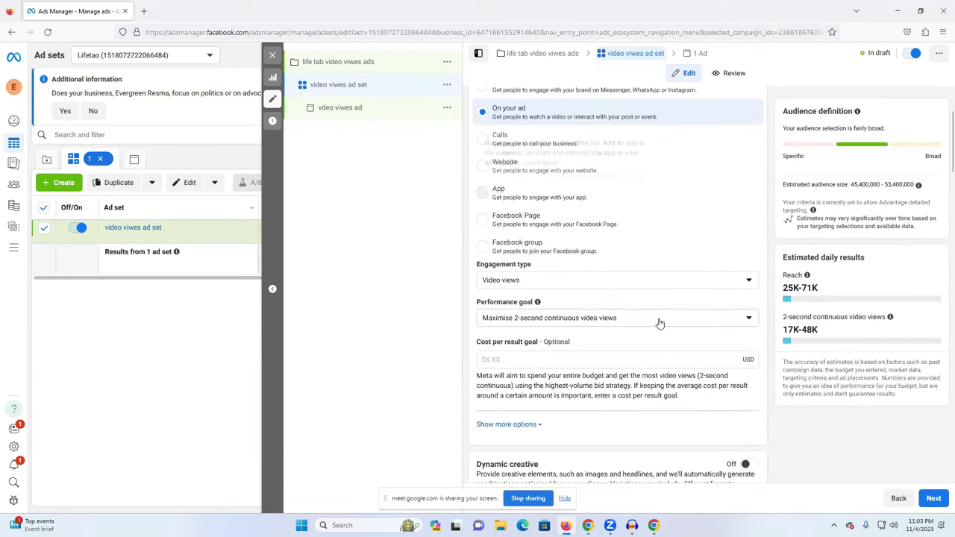
Switch back to editing the vdeo viwes ad from the campaign tree.
scroll(625, 338, down, 2)
scroll(625, 337, down, 12)
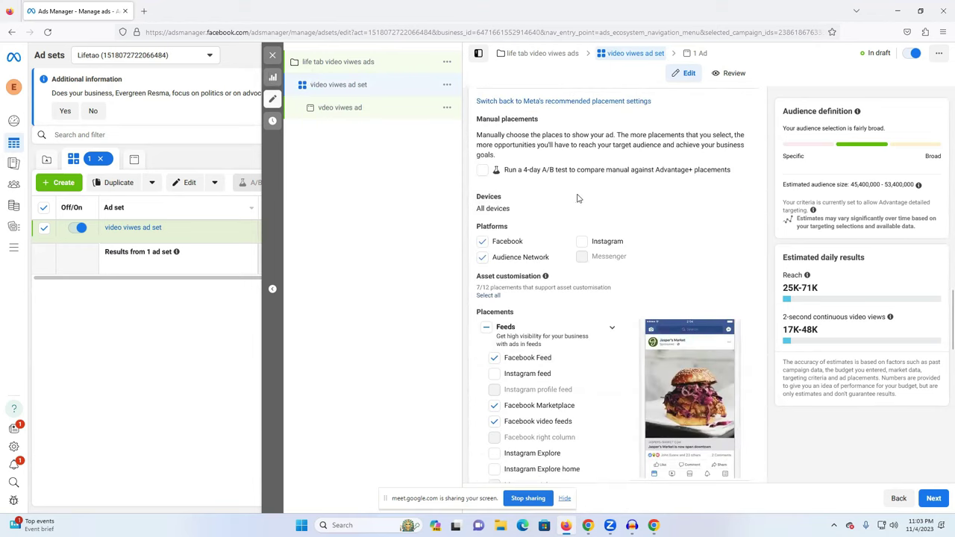
scroll(512, 276, down, 1)
scroll(512, 276, down, 1)
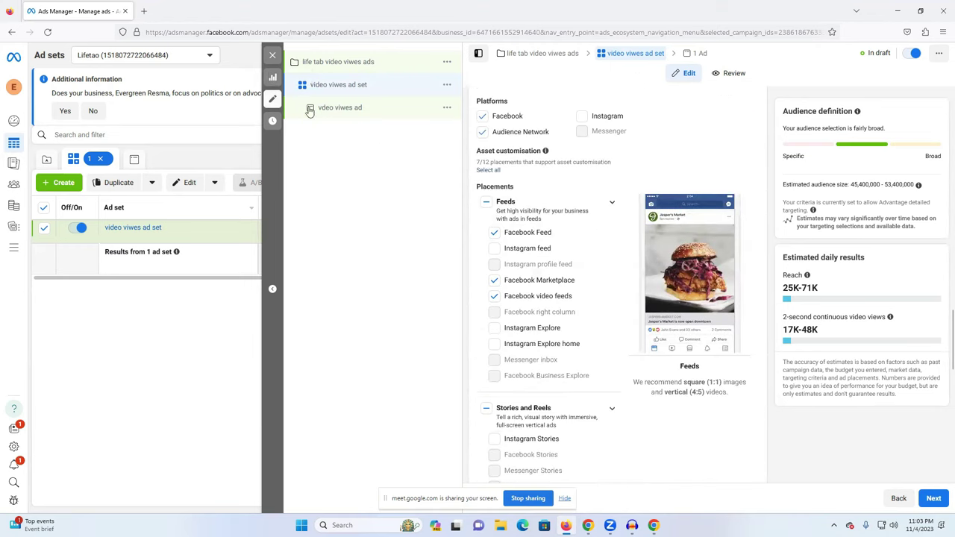
click(350, 110)
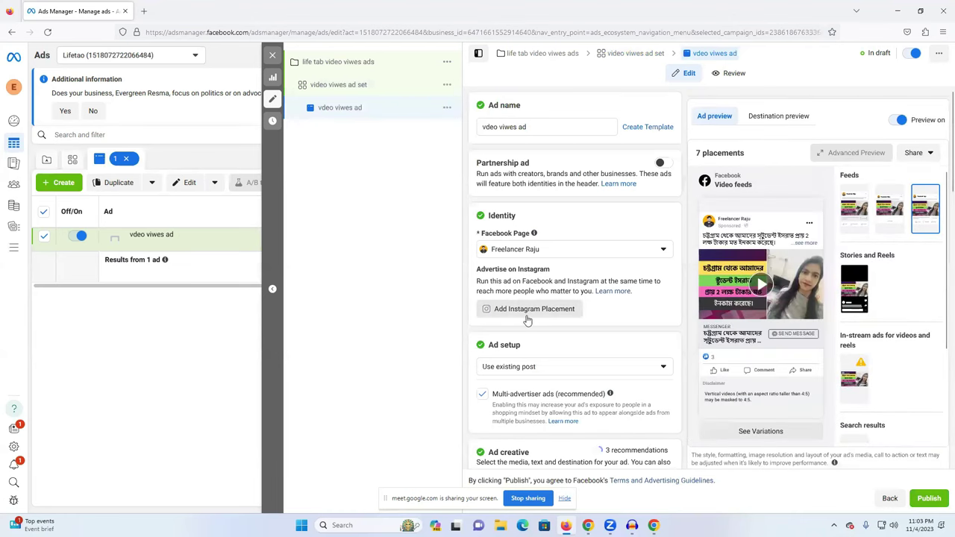
Select the primary text and expand the preview caption with 'see more' to reveal the hashtags.
scroll(550, 316, down, 3)
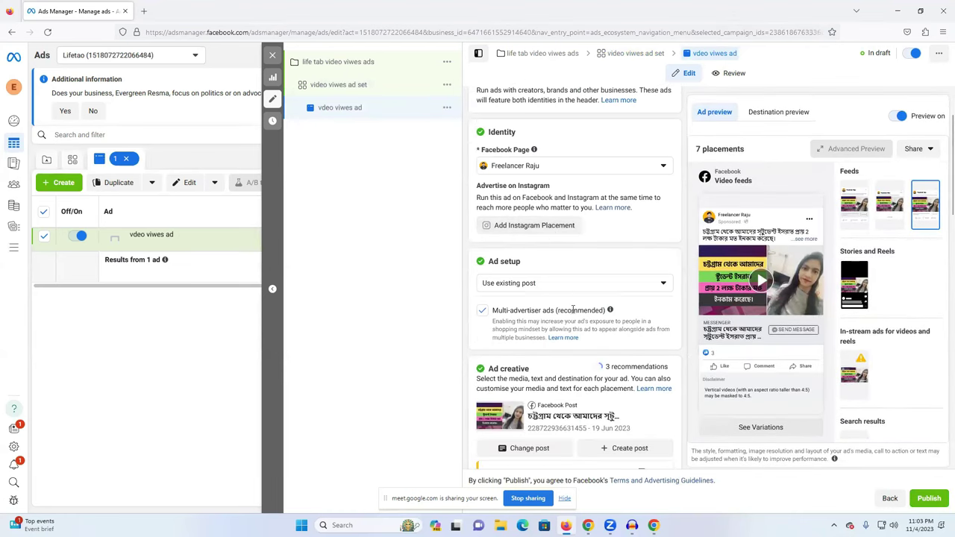
scroll(520, 381, down, 4)
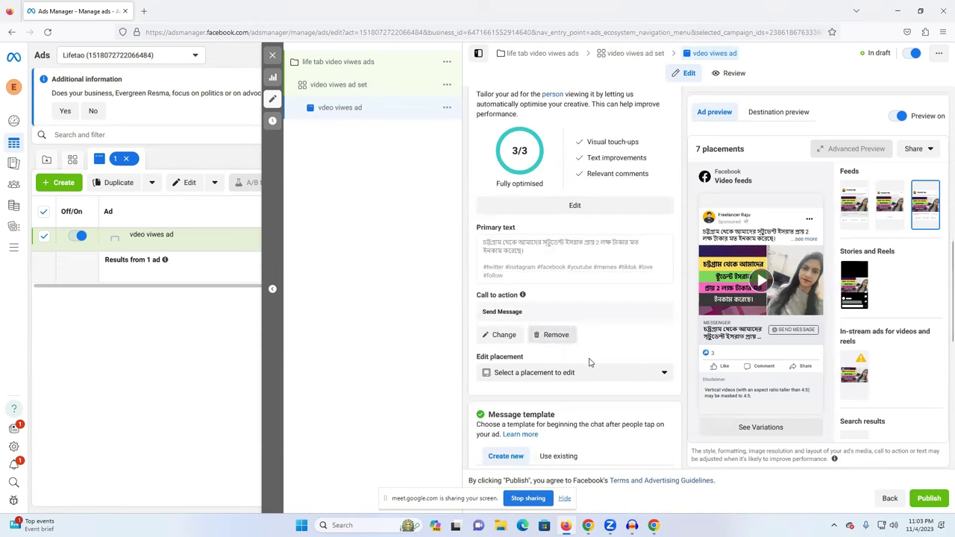
triple_click(512, 252)
double_click(513, 251)
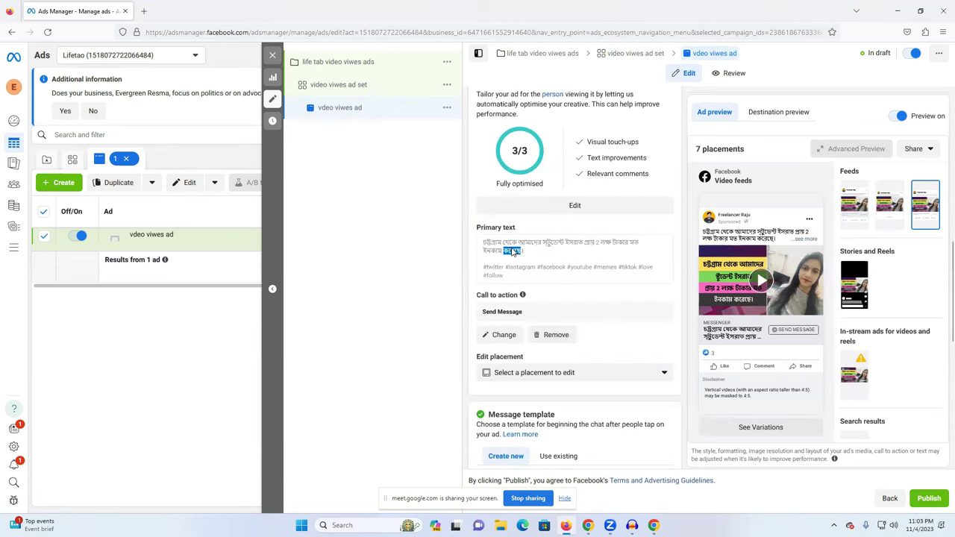
click(807, 241)
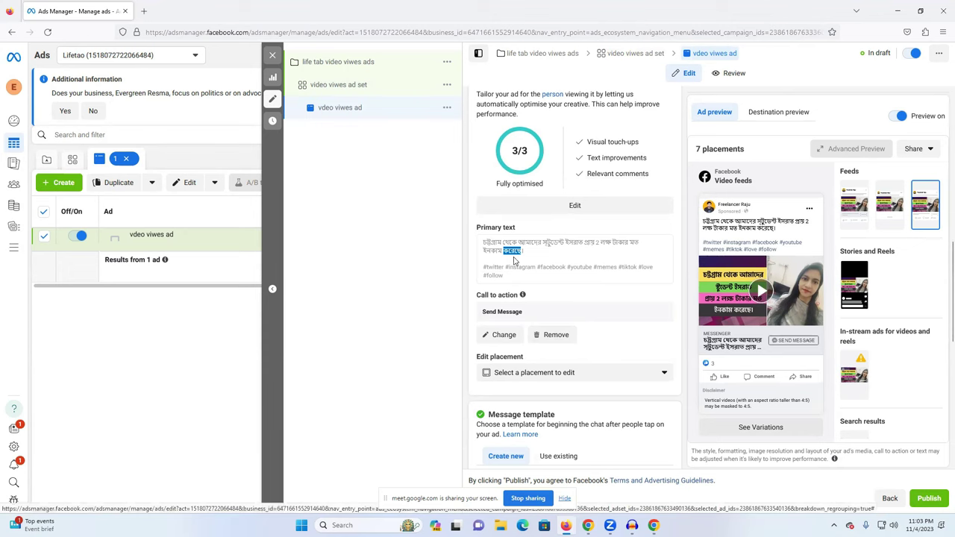
scroll(518, 246, up, 2)
scroll(552, 336, down, 2)
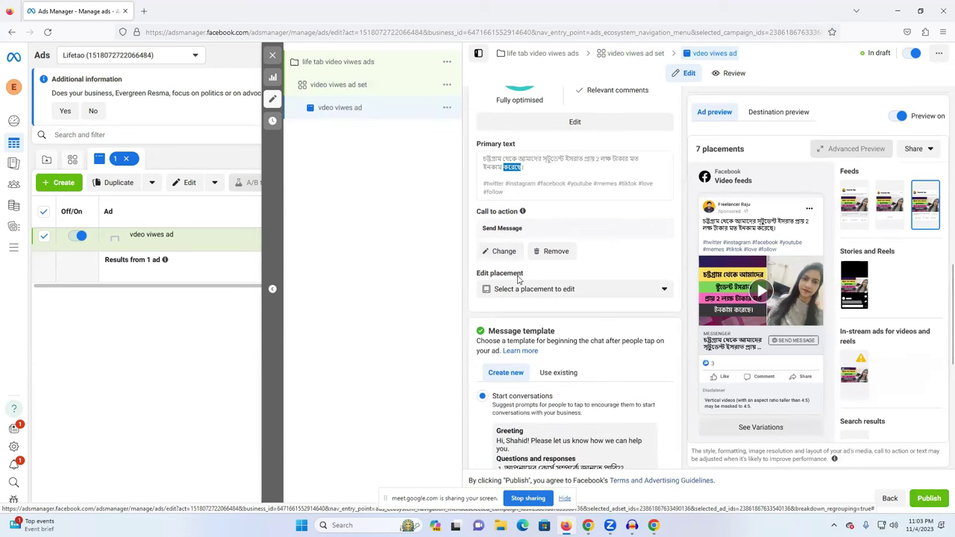
click(504, 251)
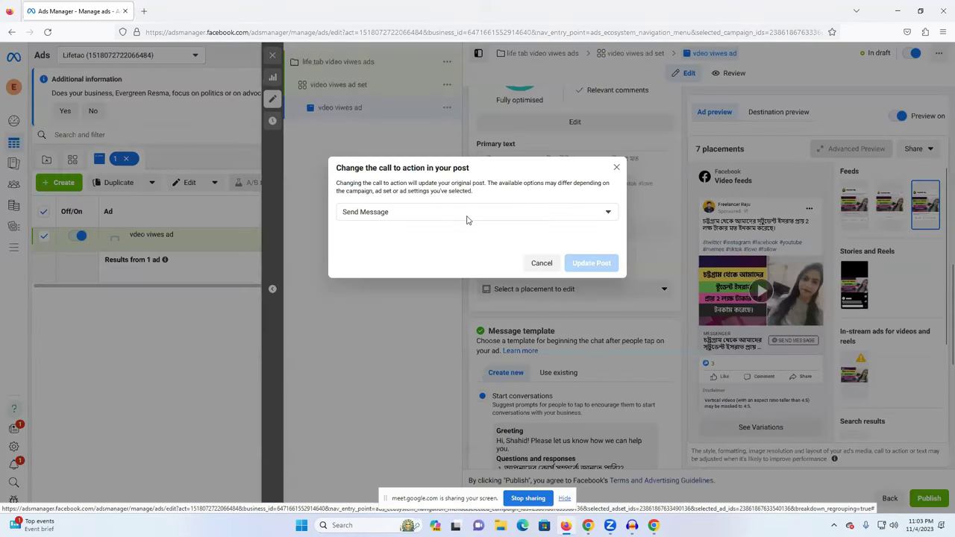
click(467, 218)
scroll(425, 302, up, 3)
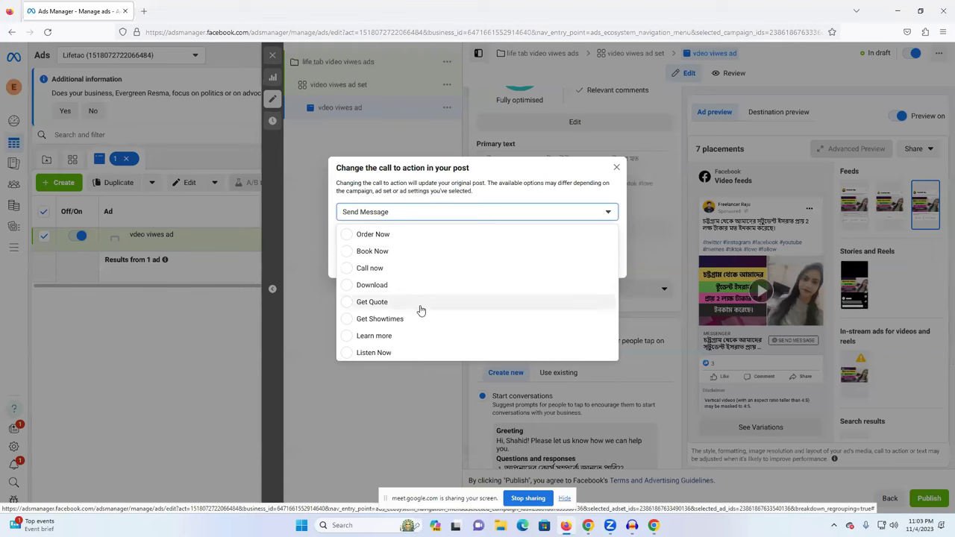
scroll(423, 293, down, 3)
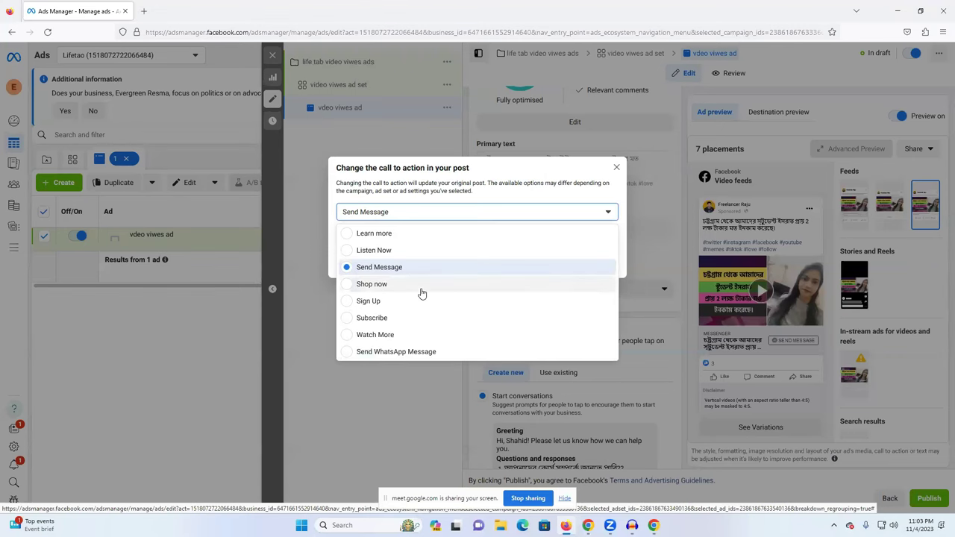
click(385, 335)
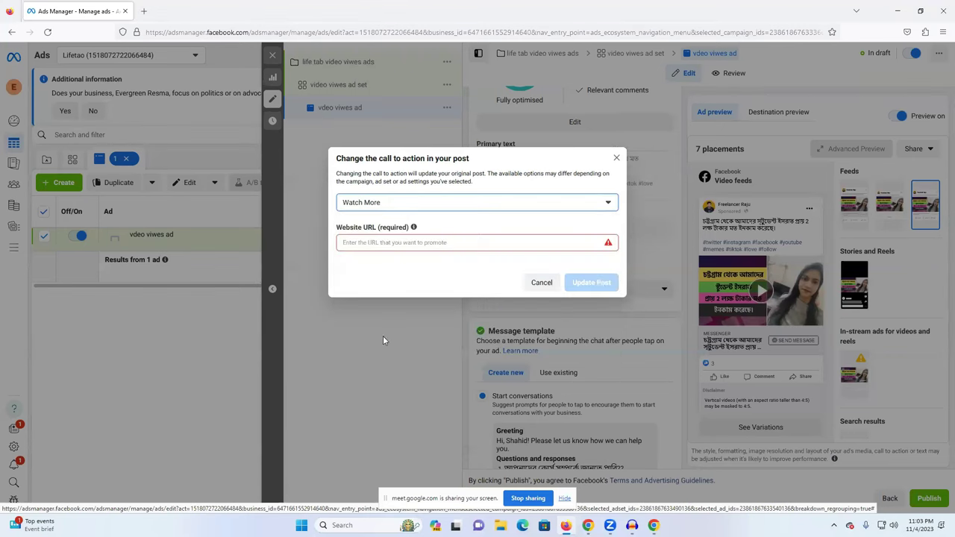
click(414, 248)
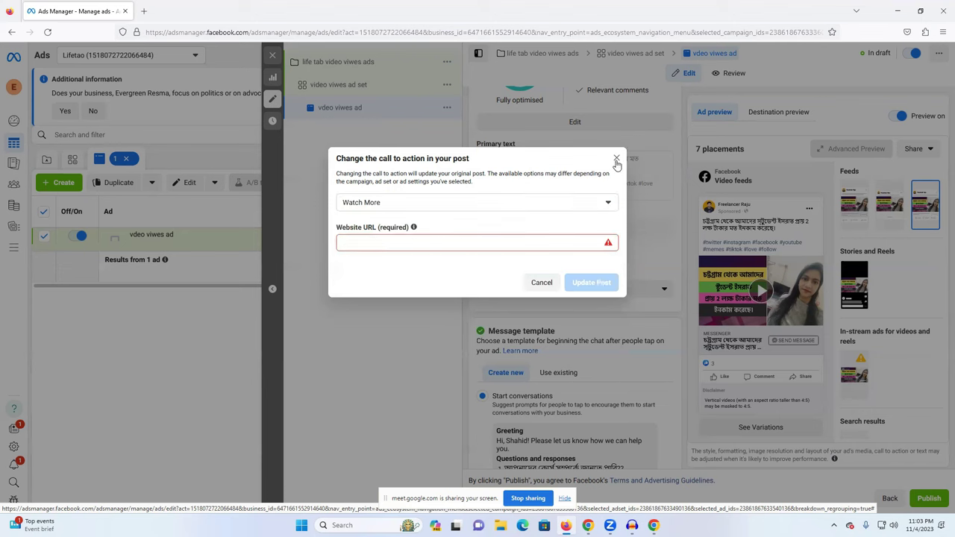
click(478, 205)
scroll(451, 247, down, 3)
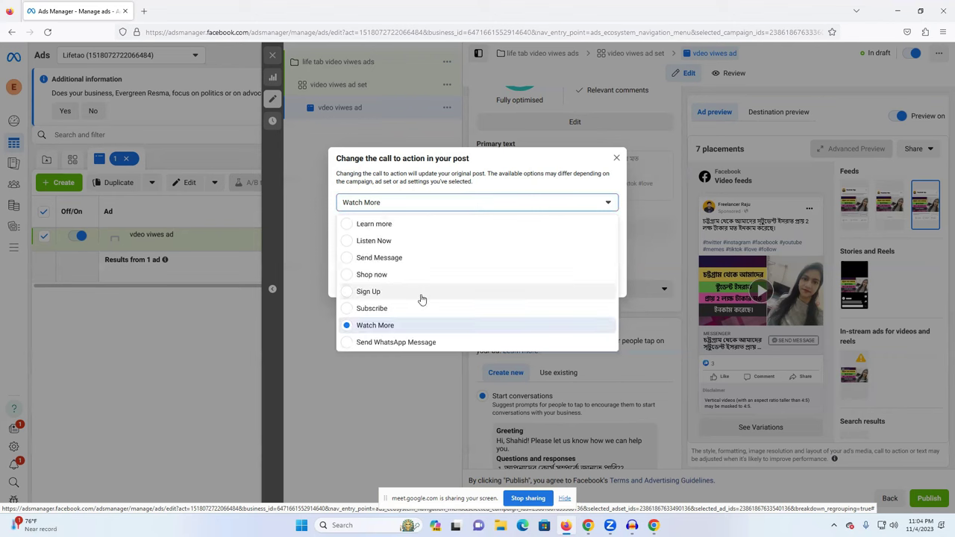
click(410, 259)
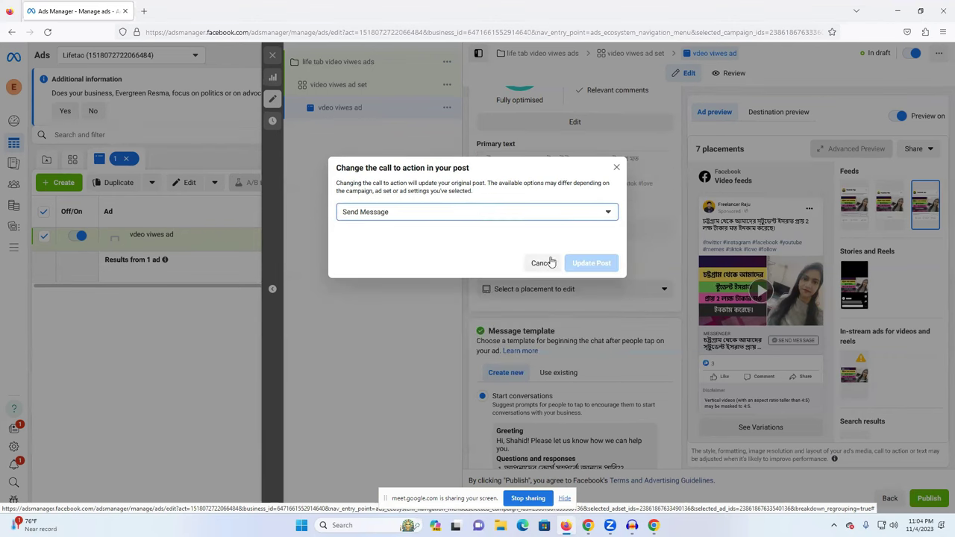
Close the call-to-action dialog and open the message template to edit its first question.
click(616, 167)
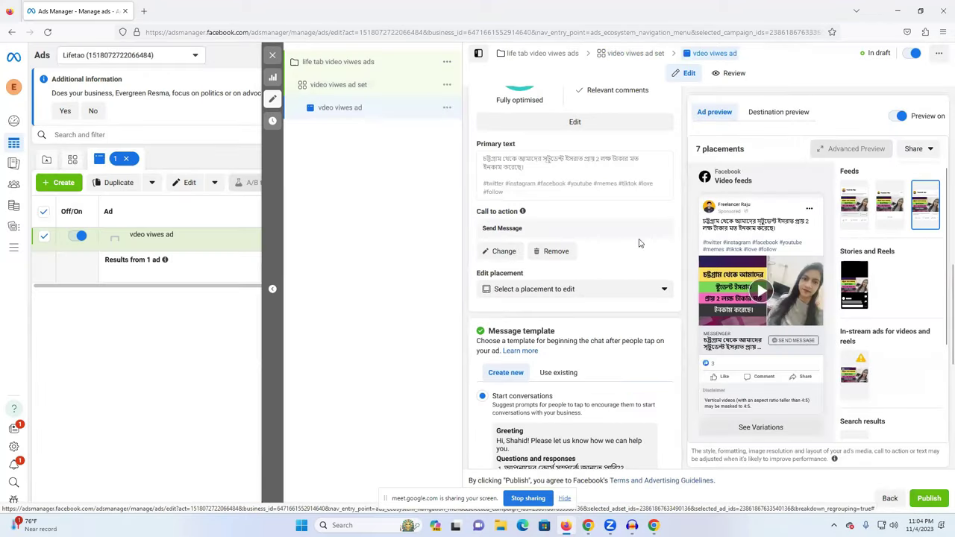
scroll(595, 318, down, 2)
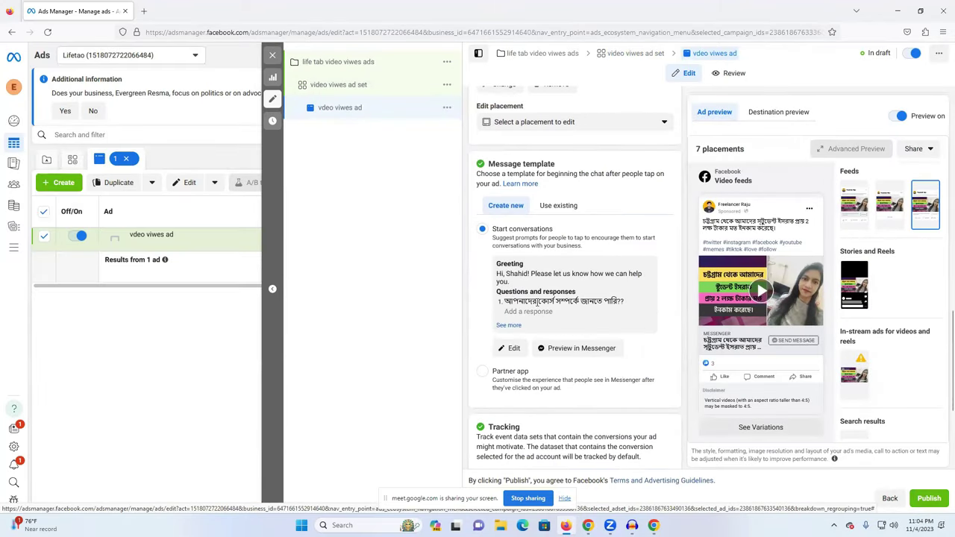
click(511, 350)
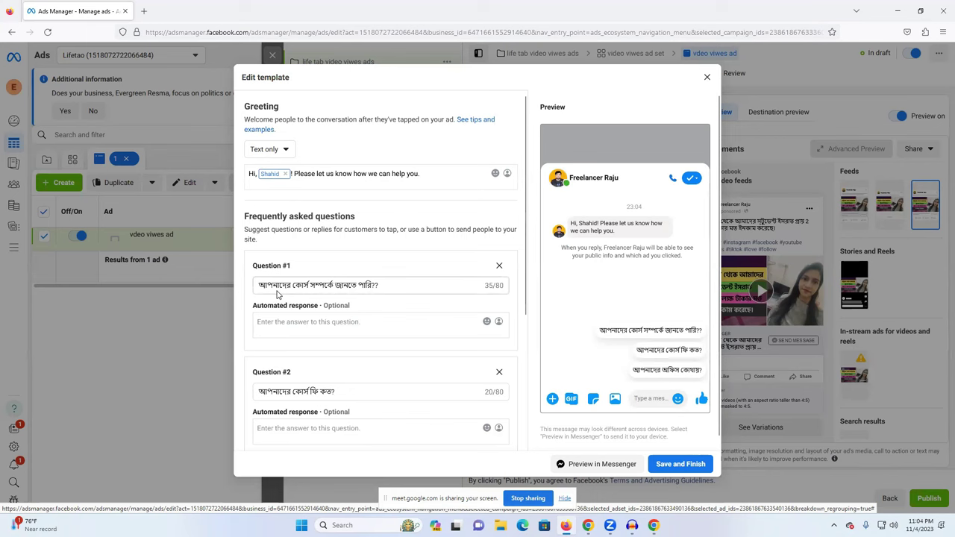
drag(384, 286, 304, 285)
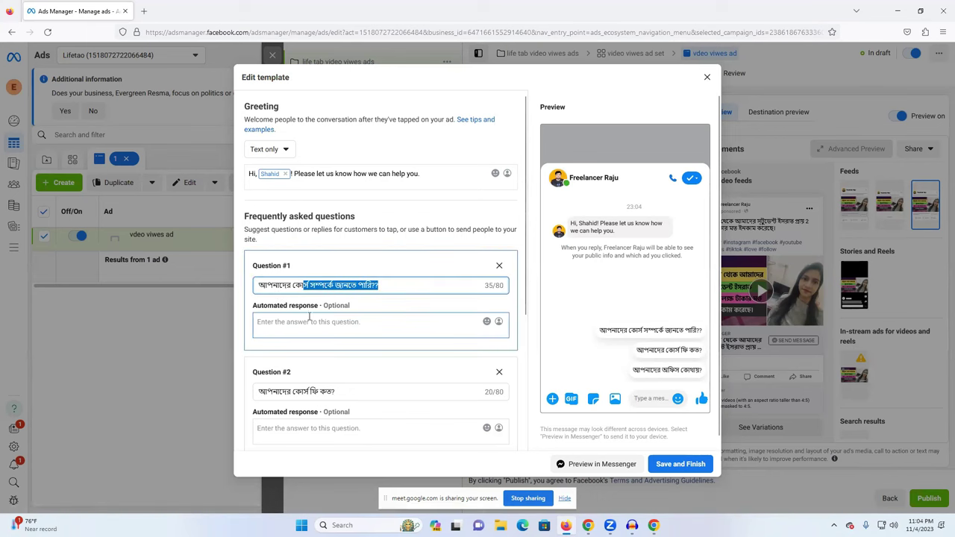
click(308, 322)
Review the three preset questions and the Welcome message 04/11/2023 template name, then close the editor.
scroll(308, 321, down, 3)
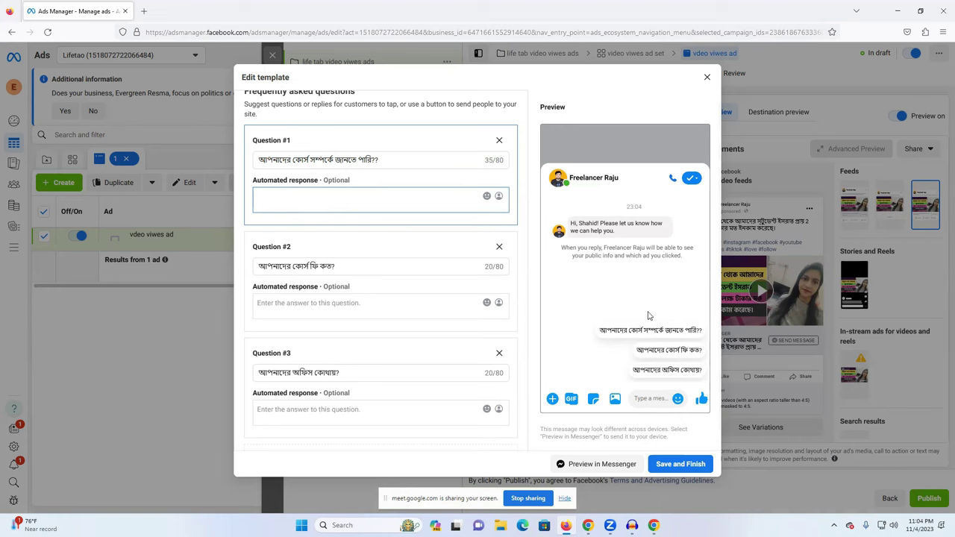
scroll(376, 315, down, 2)
scroll(339, 331, down, 1)
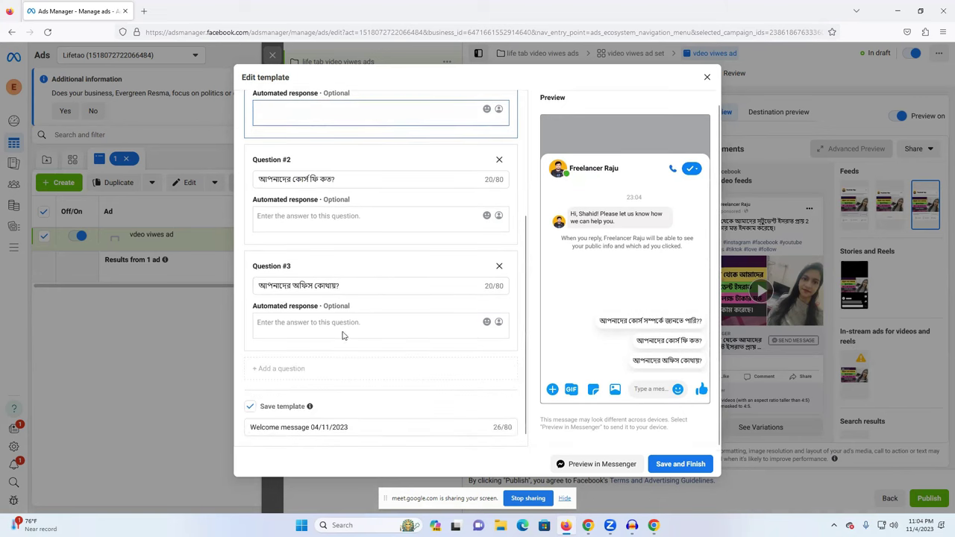
scroll(337, 340, up, 3)
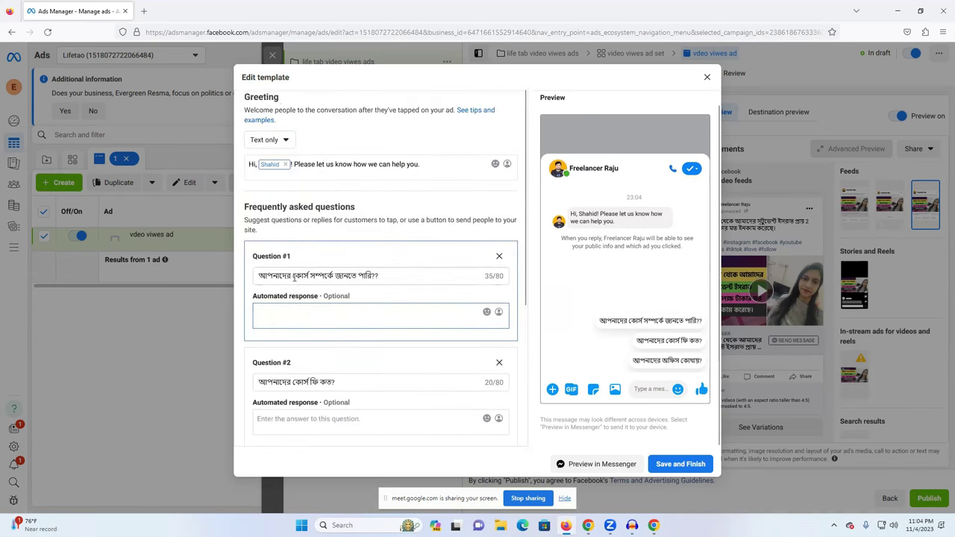
scroll(295, 291, down, 1)
scroll(298, 313, down, 3)
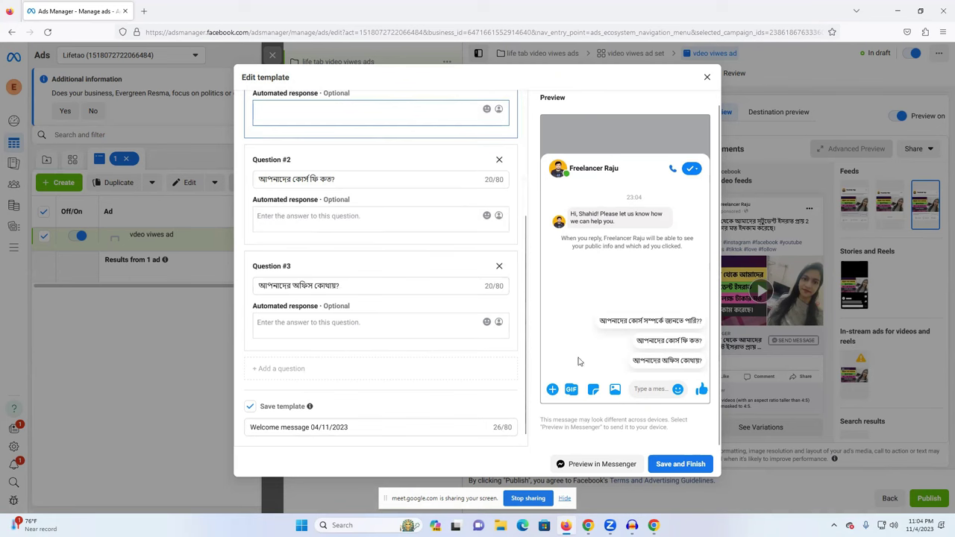
click(707, 77)
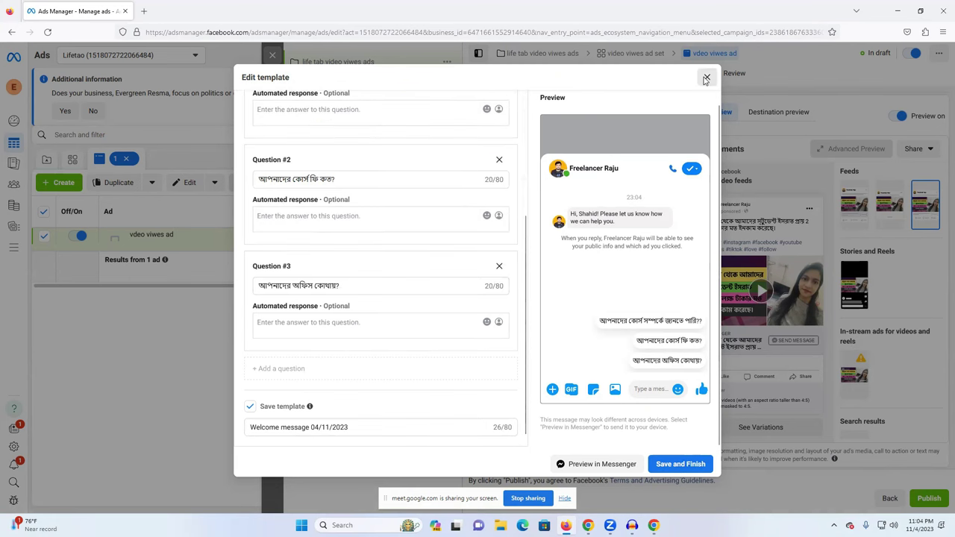
Review the Tracking and Message template settings, then dismiss the in-stream video-length warning.
scroll(589, 302, down, 2)
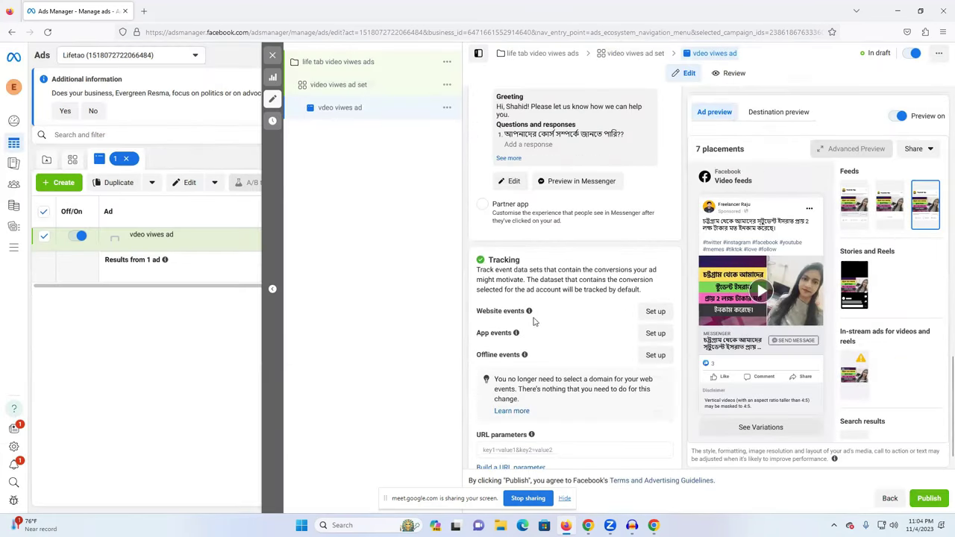
scroll(534, 321, down, 1)
mouse_move(525, 331)
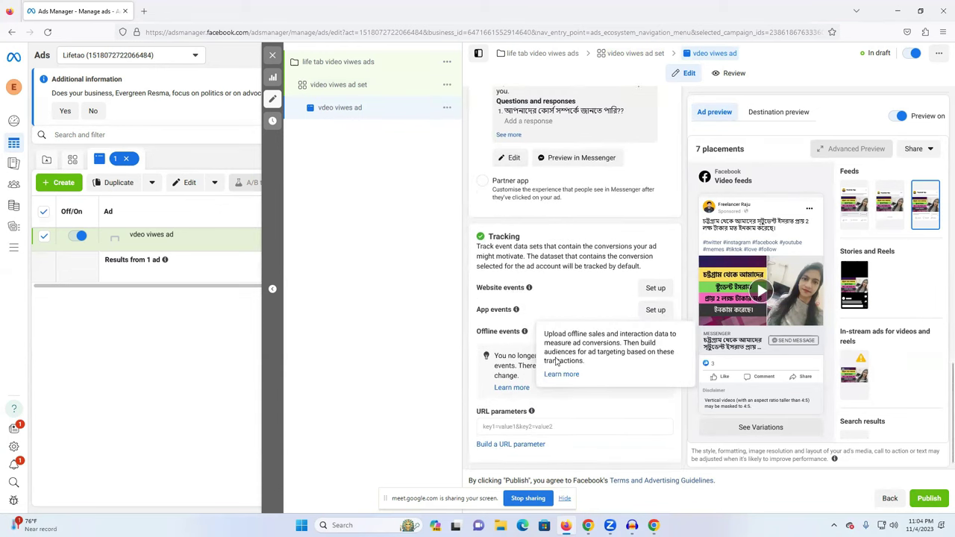
scroll(567, 328, up, 2)
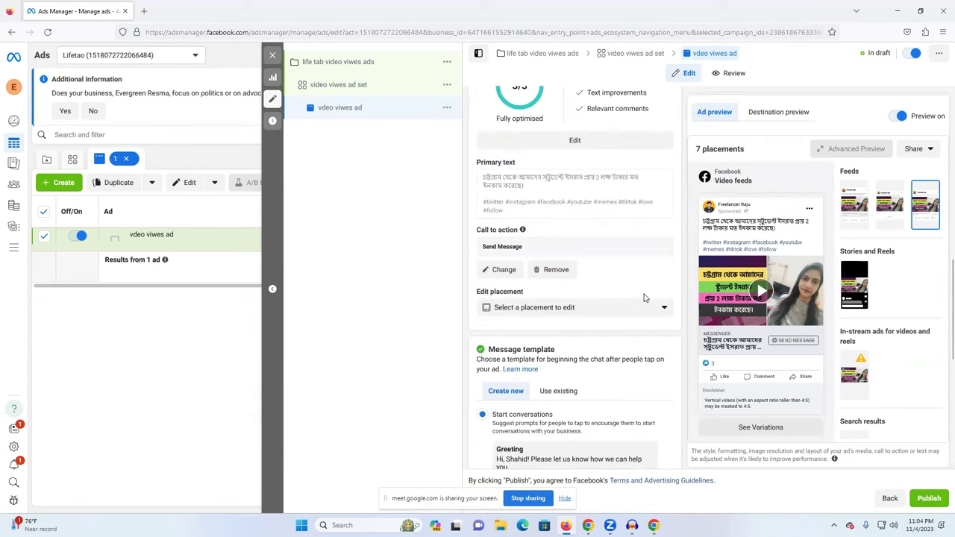
scroll(602, 290, up, 5)
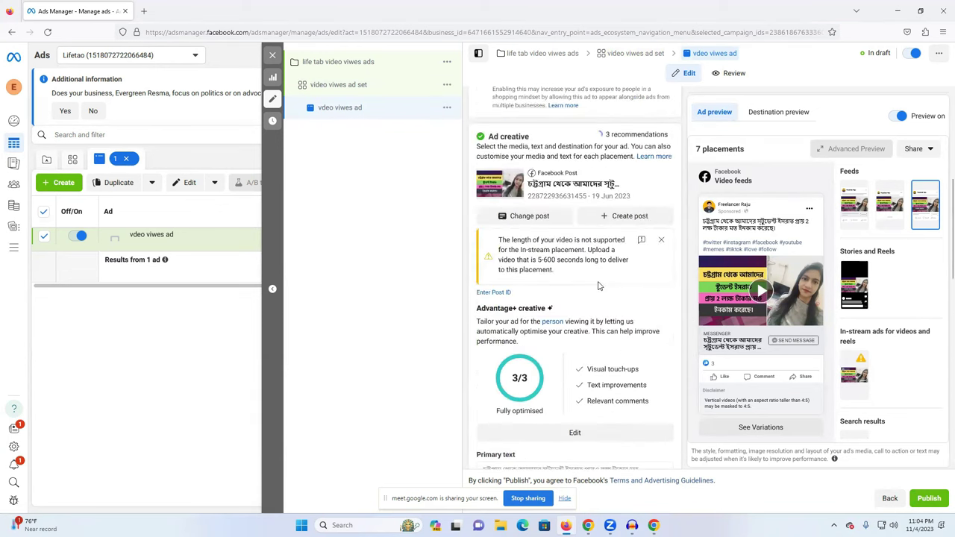
scroll(599, 284, up, 2)
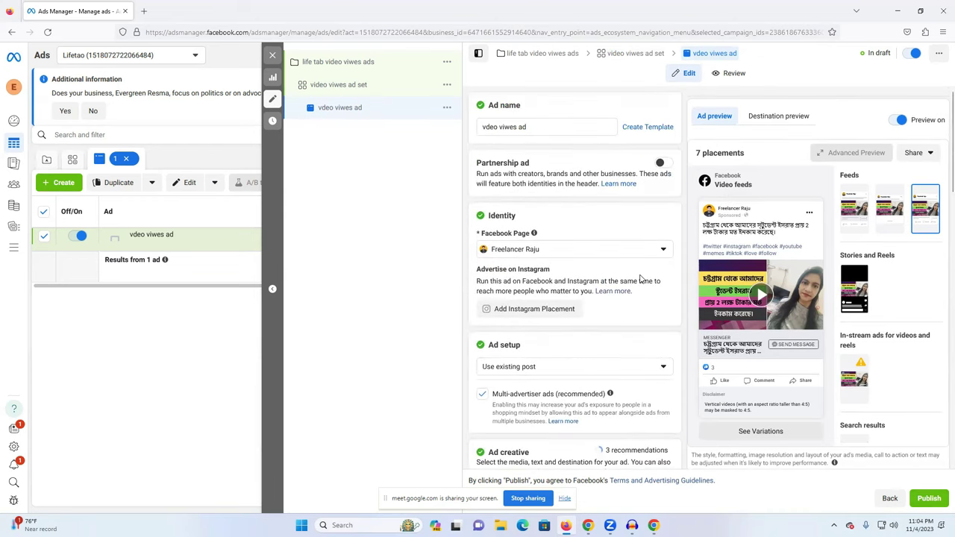
scroll(578, 302, down, 15)
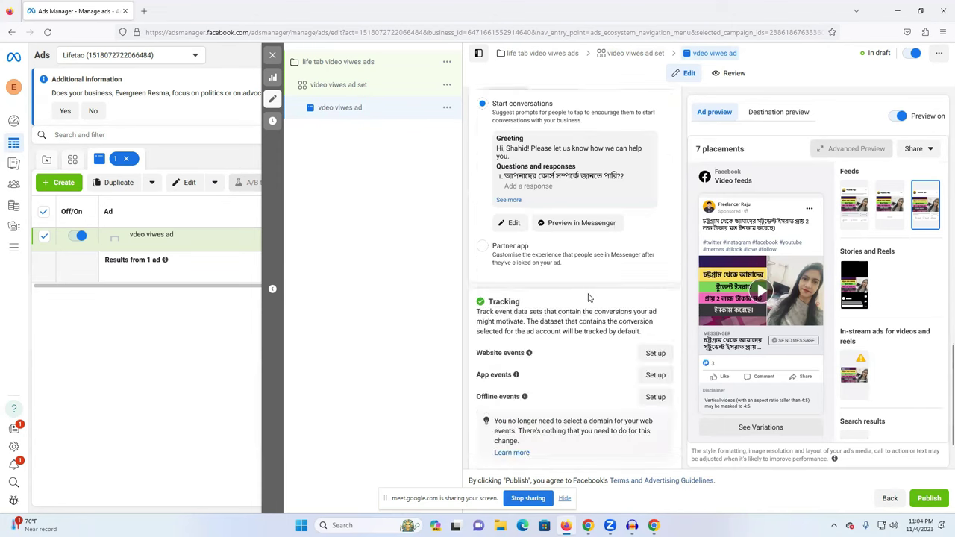
scroll(587, 297, down, 2)
scroll(588, 297, up, 12)
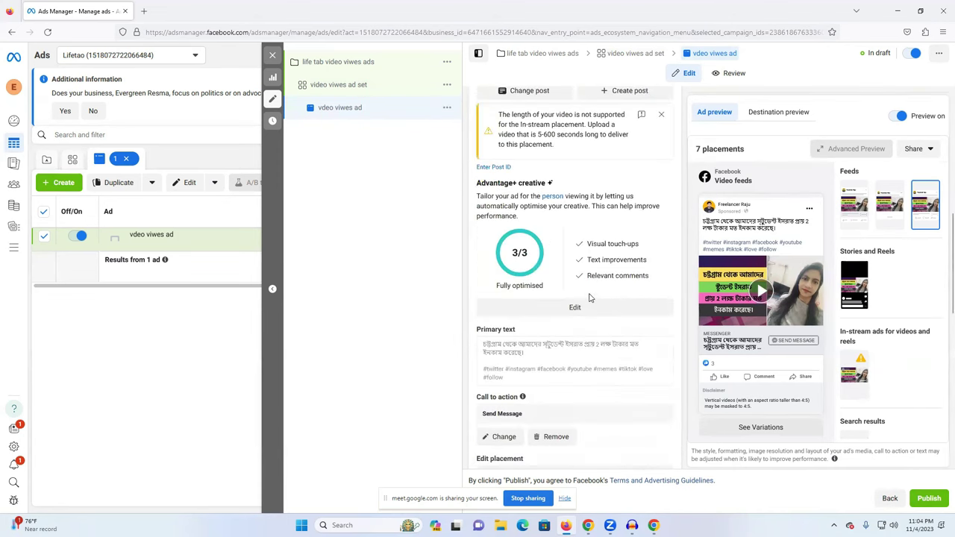
click(655, 327)
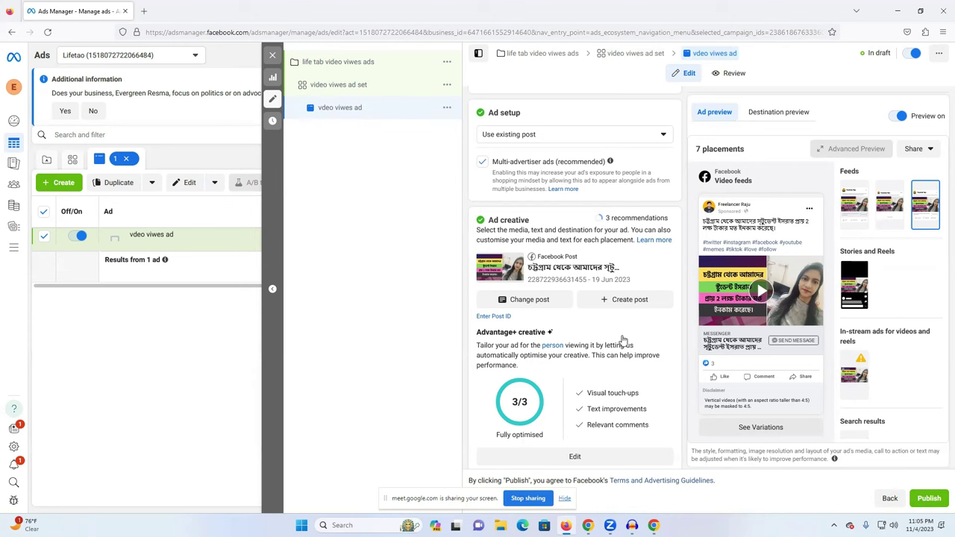
Create a new draft ad set named raju from the Ad sets list.
click(273, 58)
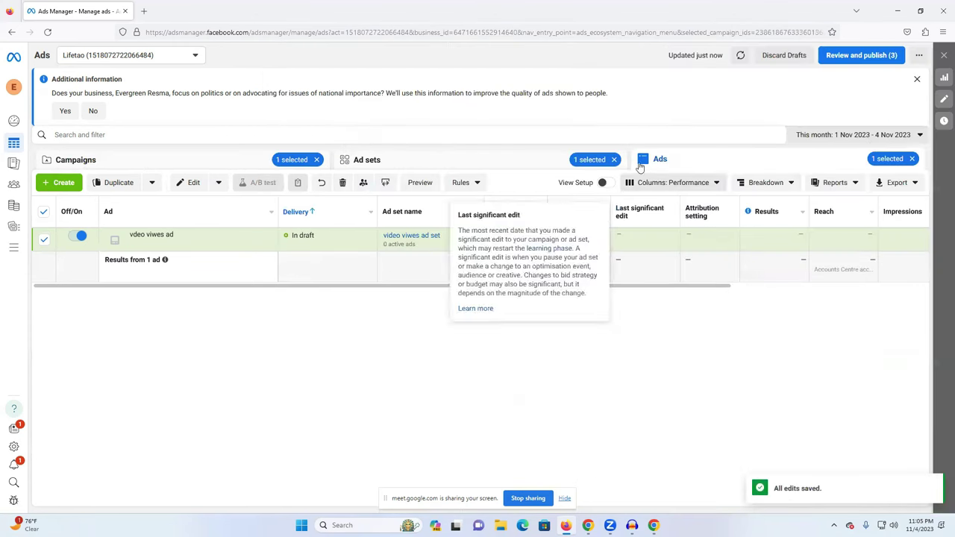
click(441, 166)
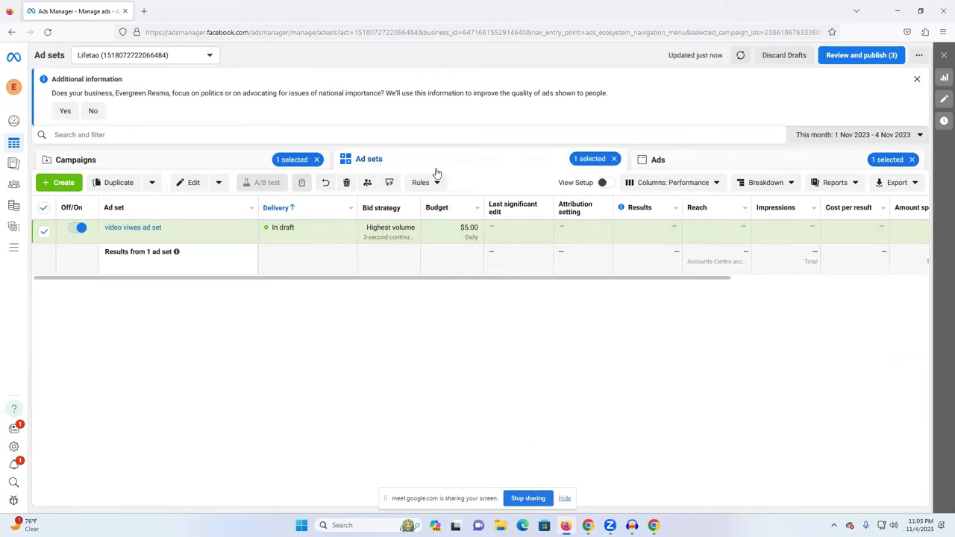
click(59, 182)
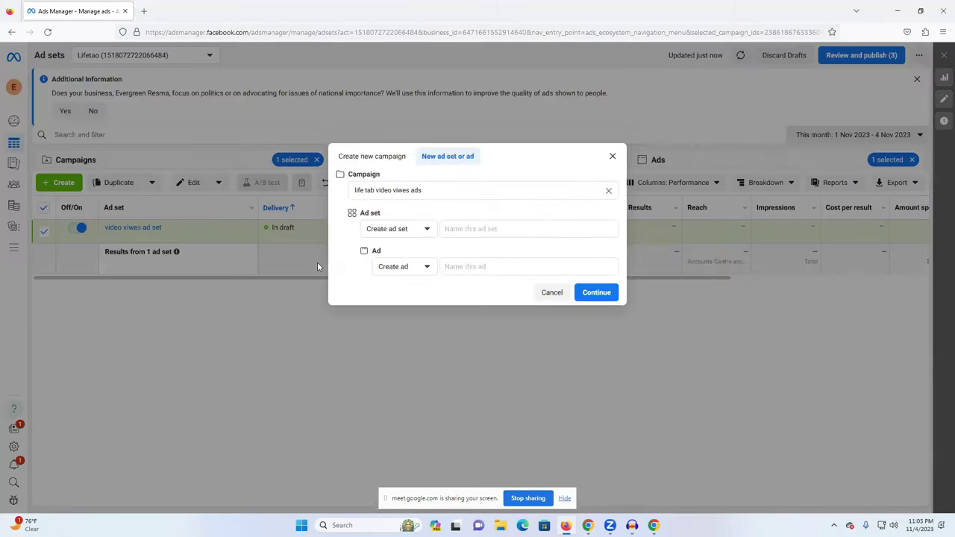
click(395, 230)
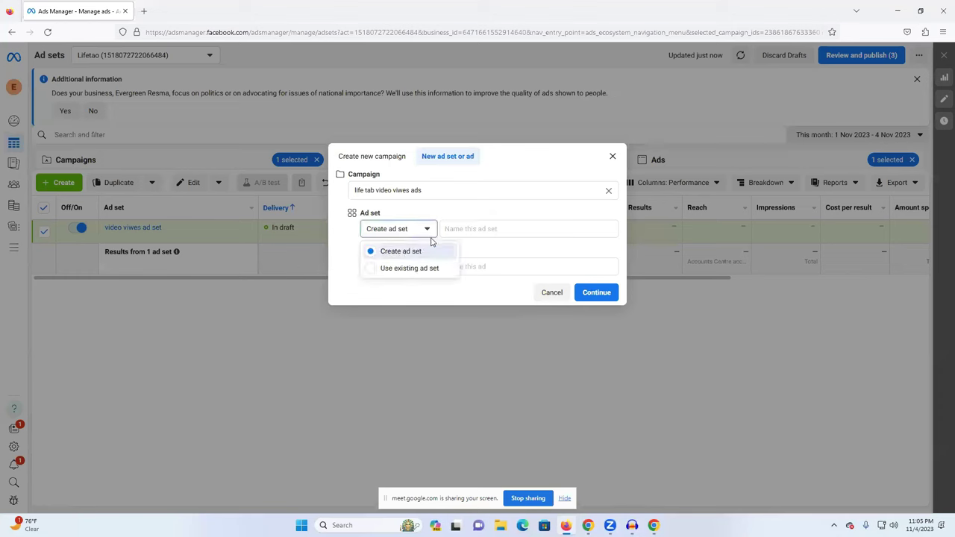
click(403, 268)
click(409, 253)
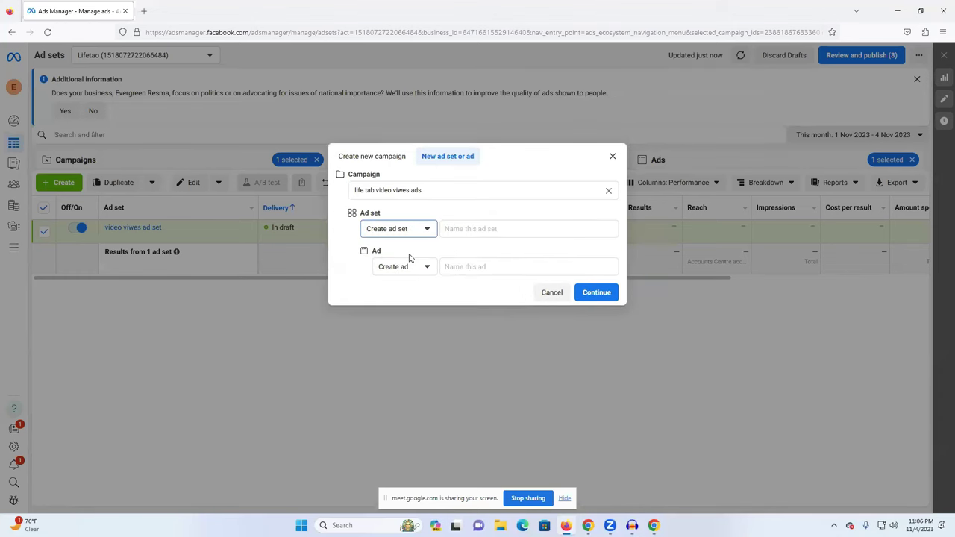
click(484, 229)
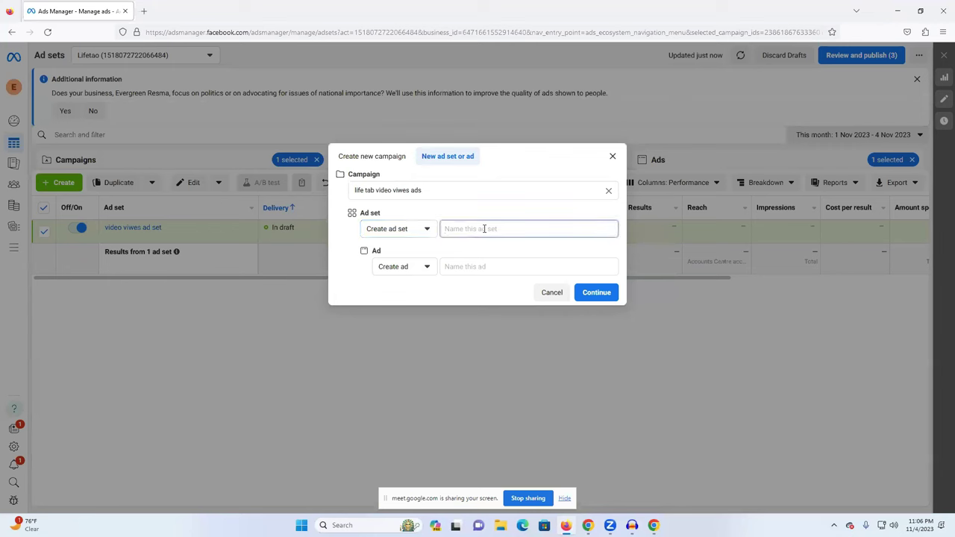
text(rak)
click(468, 267)
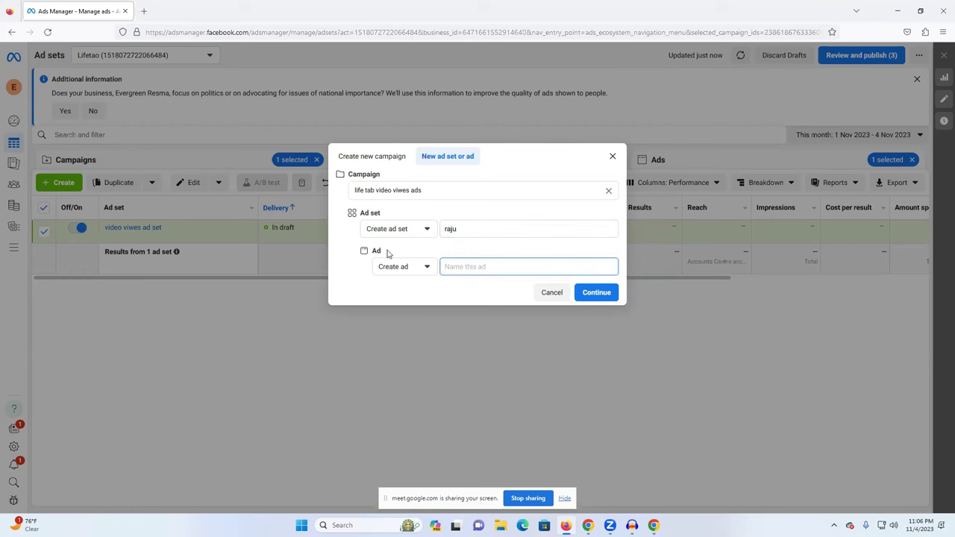
click(599, 294)
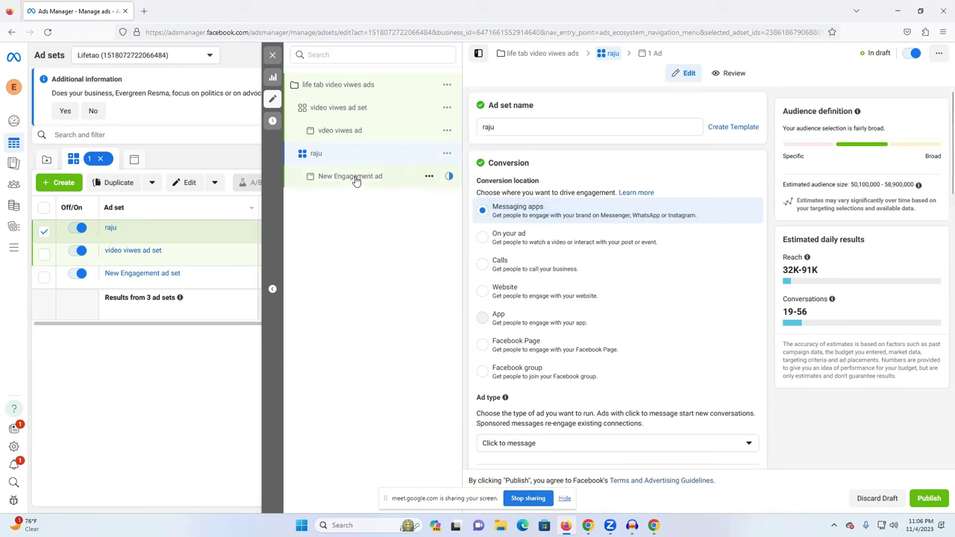
Open the New Engagement ad in the new ad set and close its editor.
scroll(497, 213, down, 2)
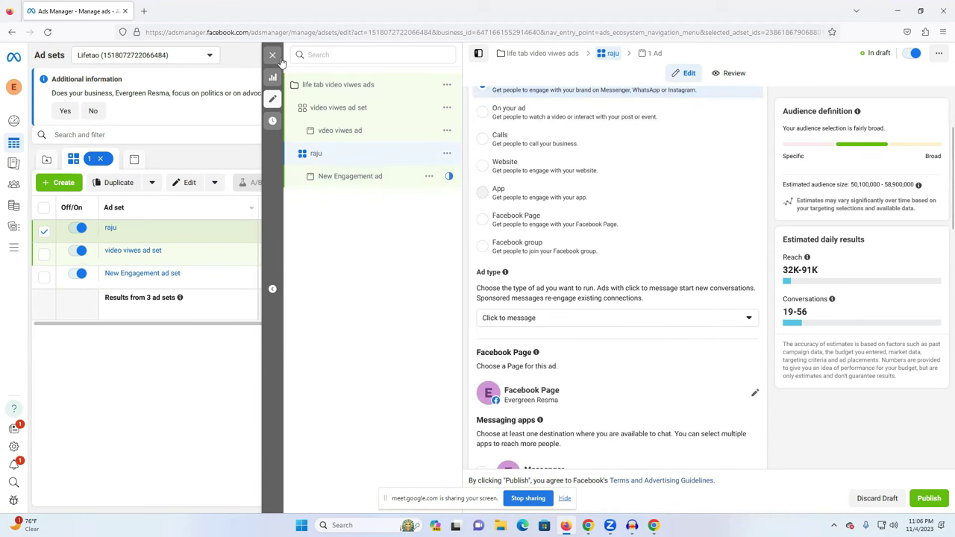
scroll(646, 347, down, 10)
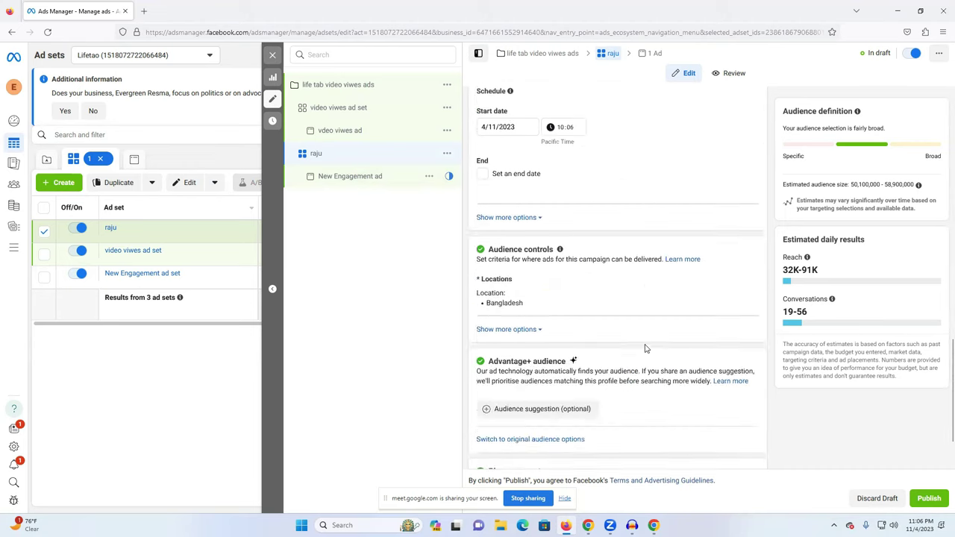
scroll(646, 349, down, 1)
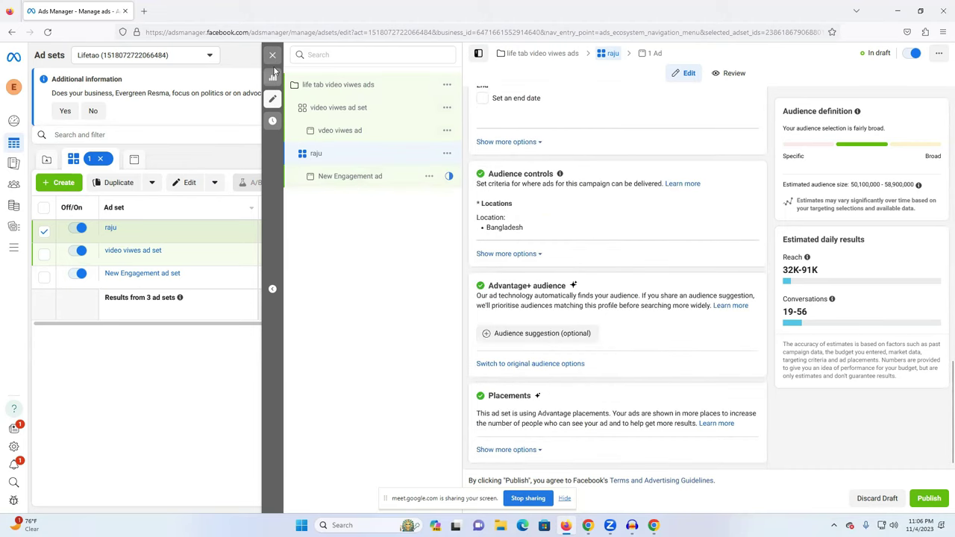
click(347, 178)
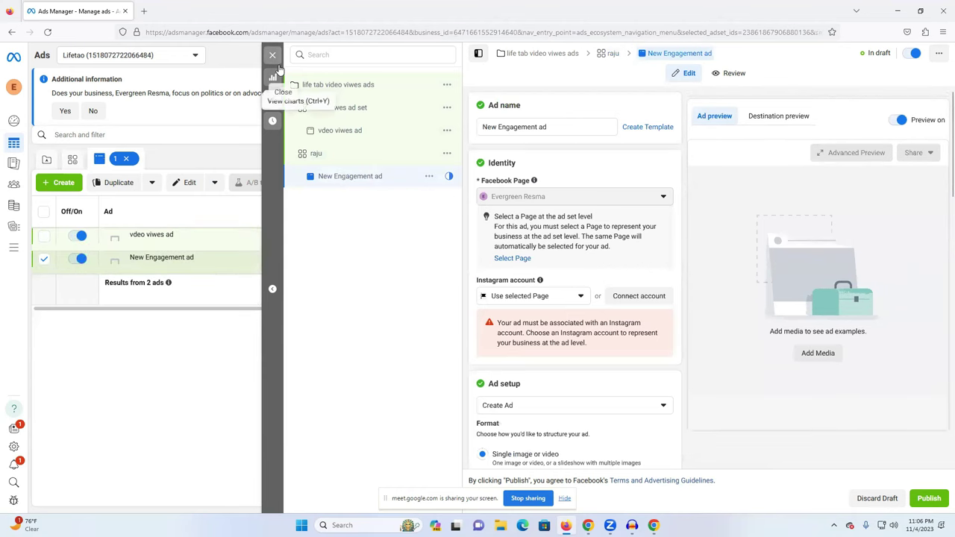
click(272, 55)
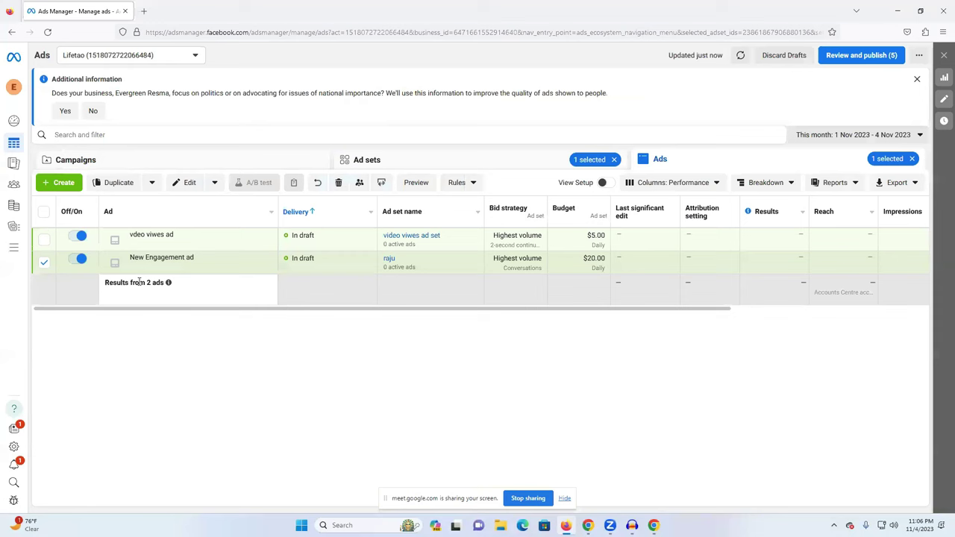
Create another New Engagement ad inside the existing raju ad set.
click(458, 158)
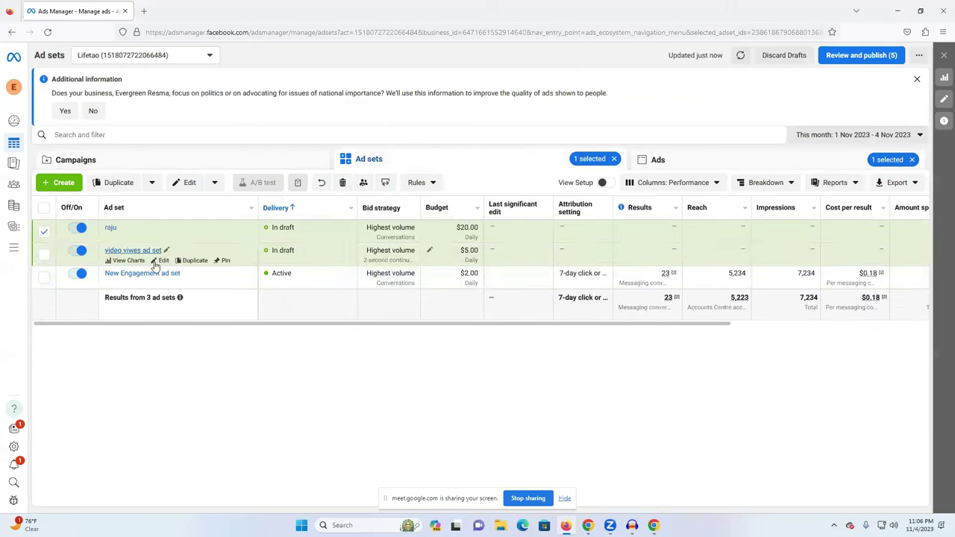
click(162, 164)
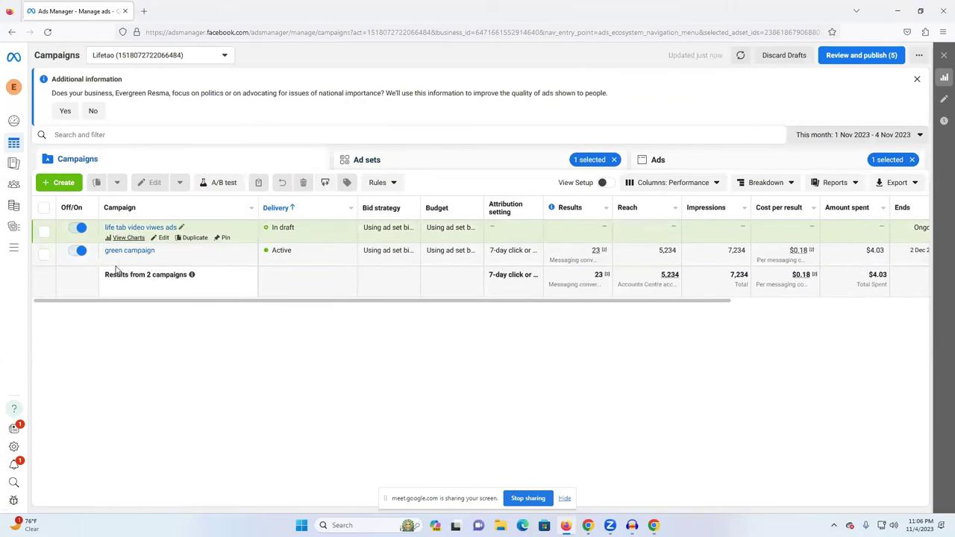
click(448, 151)
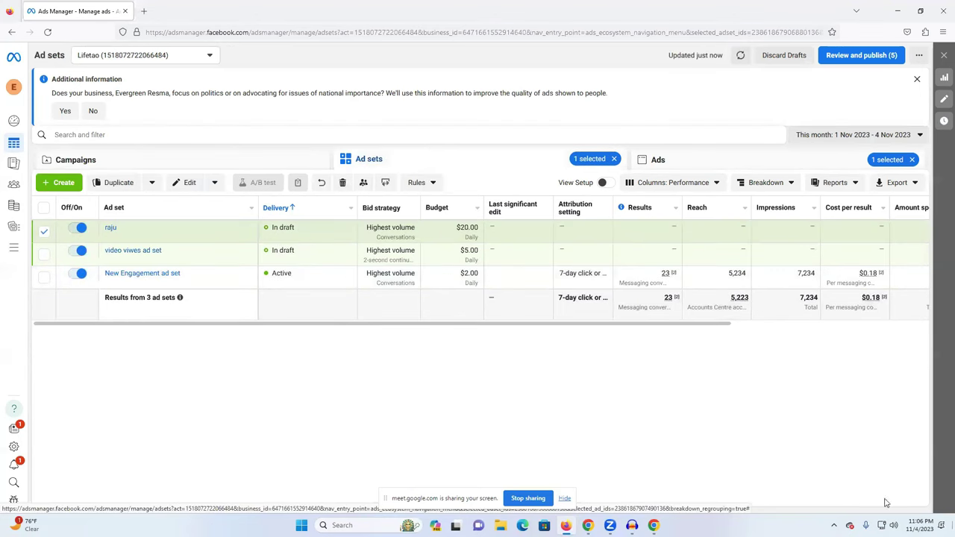
click(706, 166)
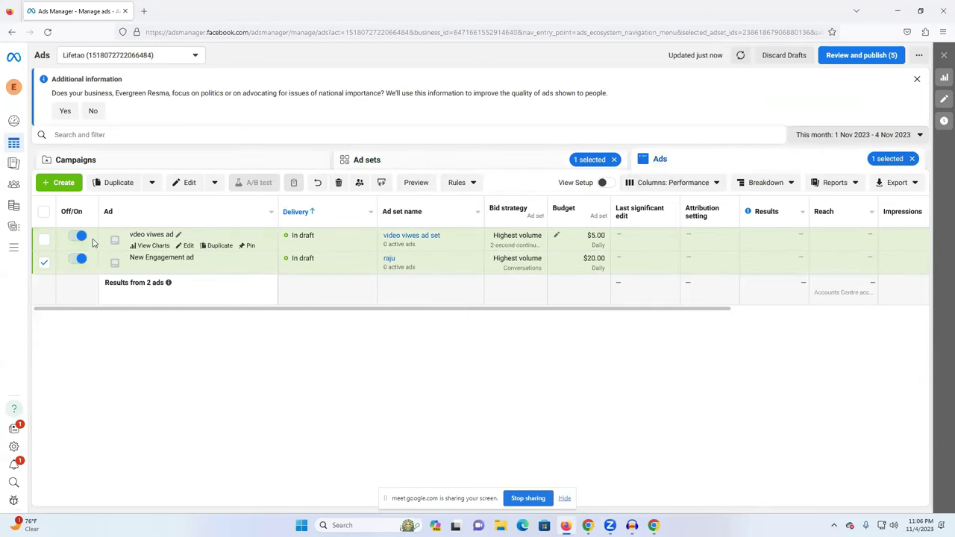
click(59, 183)
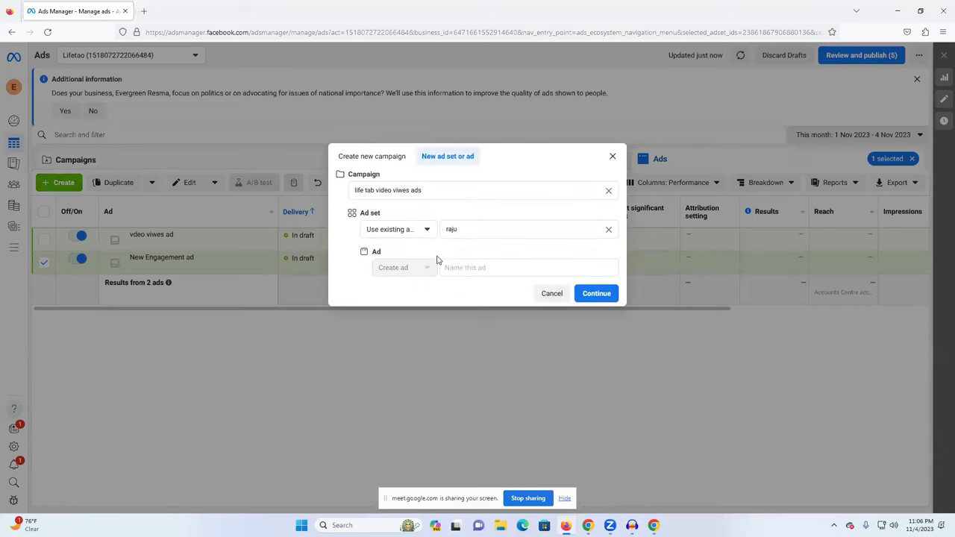
click(459, 230)
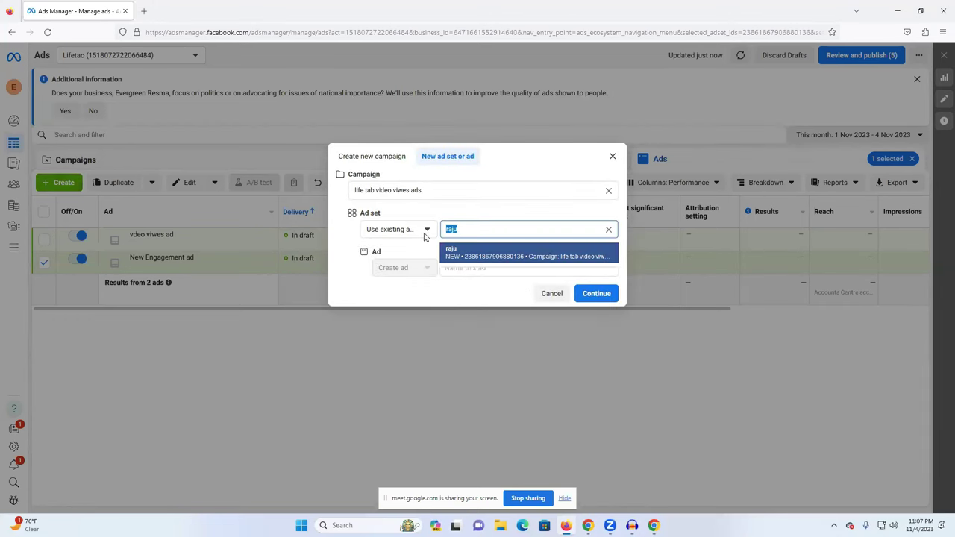
click(424, 236)
click(463, 232)
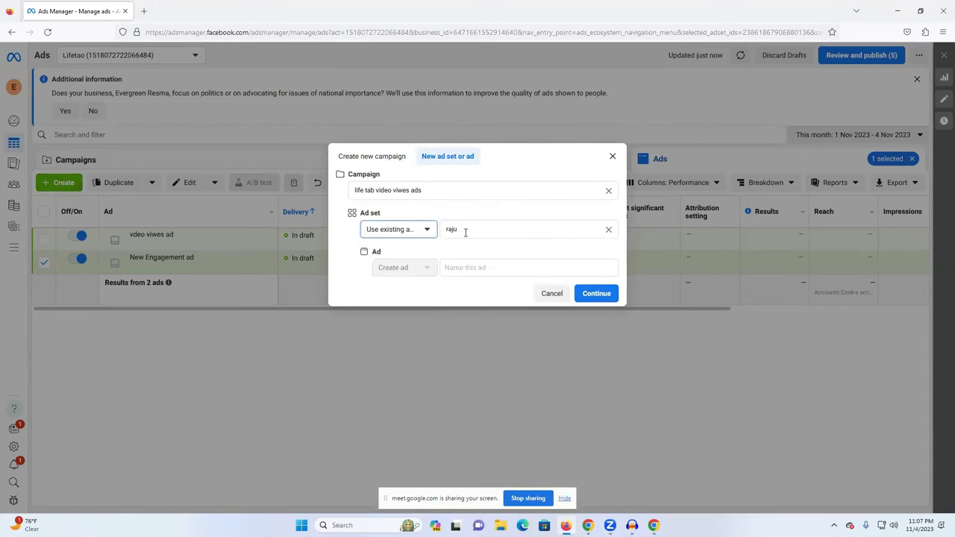
click(597, 295)
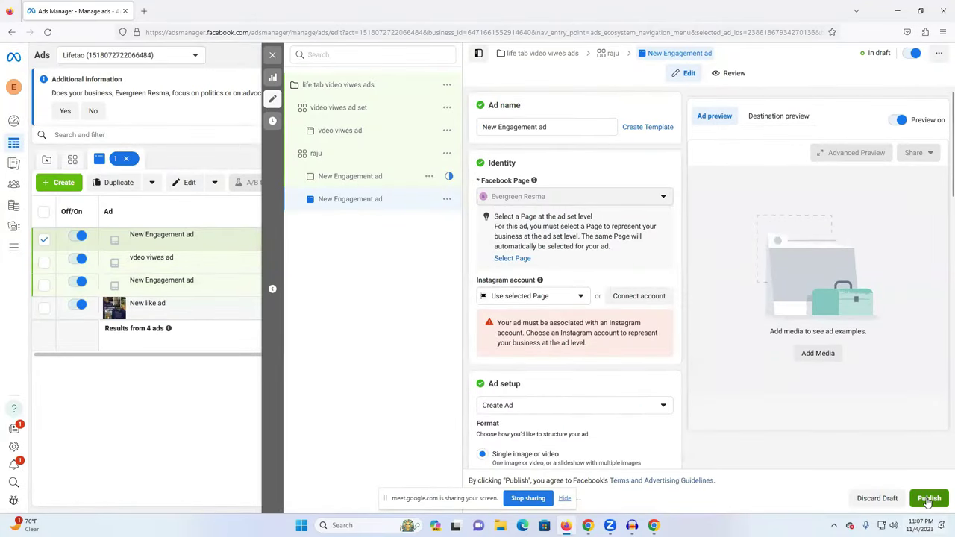
Rename the first New Engagement ad to dop Engagement ad and close the editor.
click(369, 179)
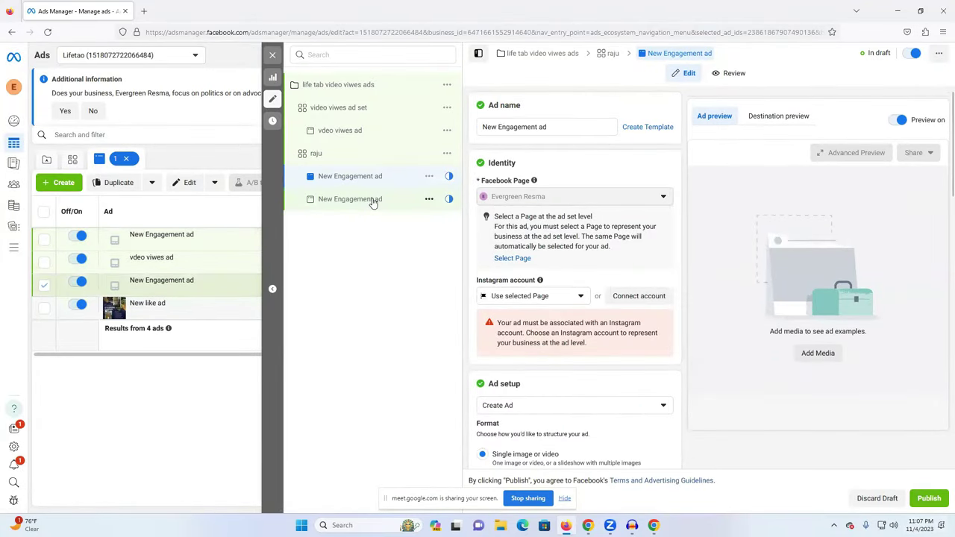
double_click(489, 127)
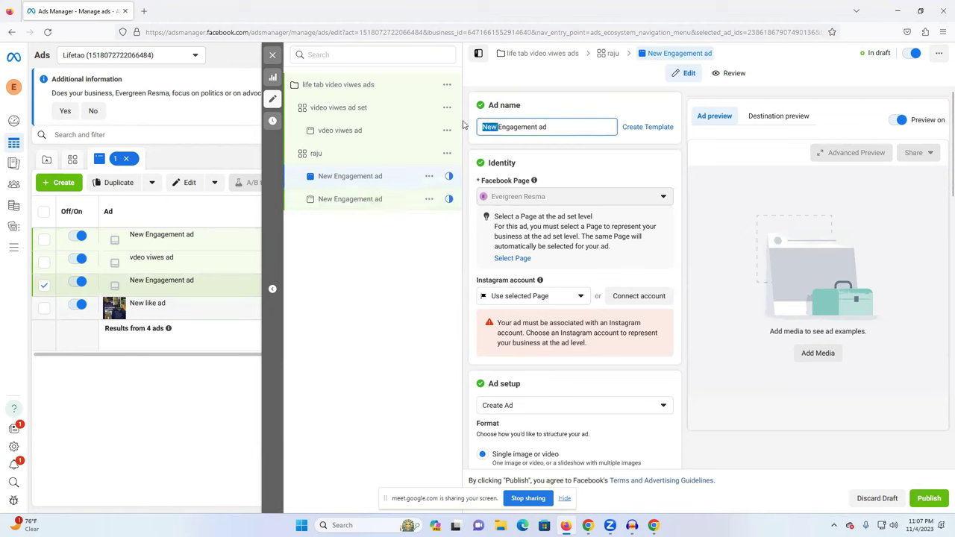
text(dop)
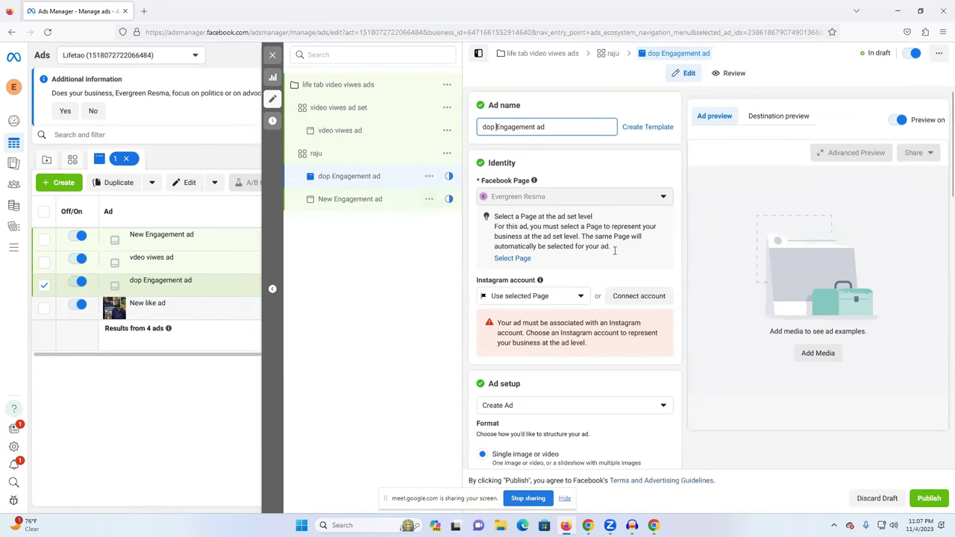
click(273, 54)
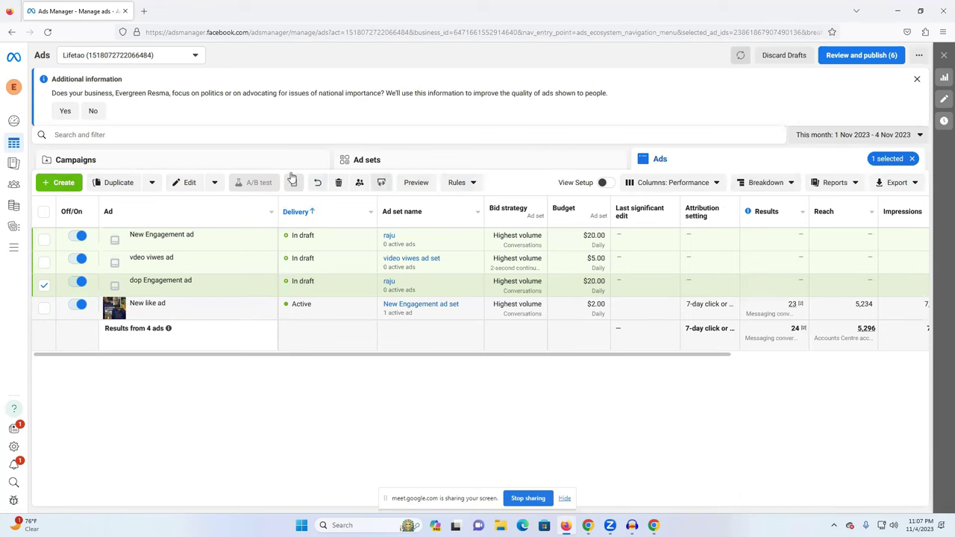
Open the Ad sets list, briefly opening and closing the Create dialog.
click(373, 161)
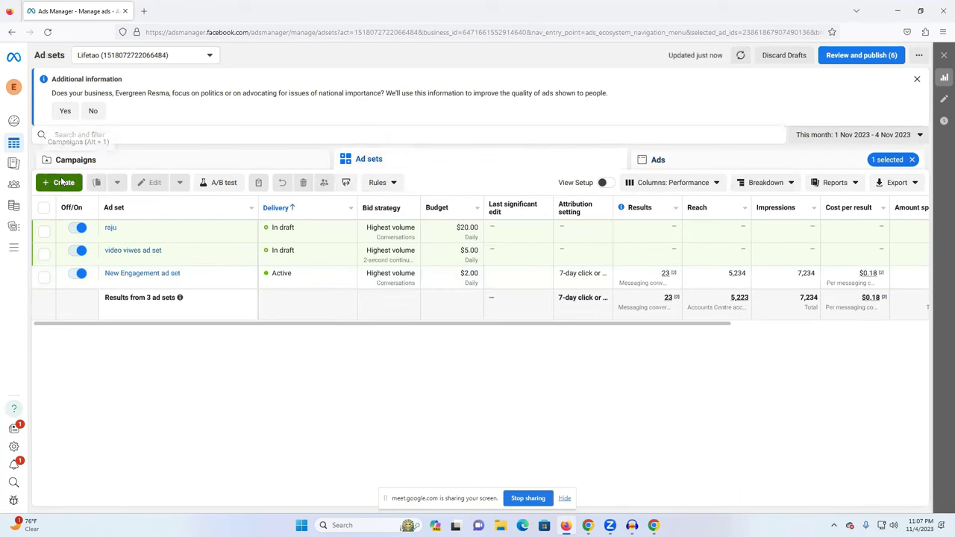
click(60, 182)
click(613, 107)
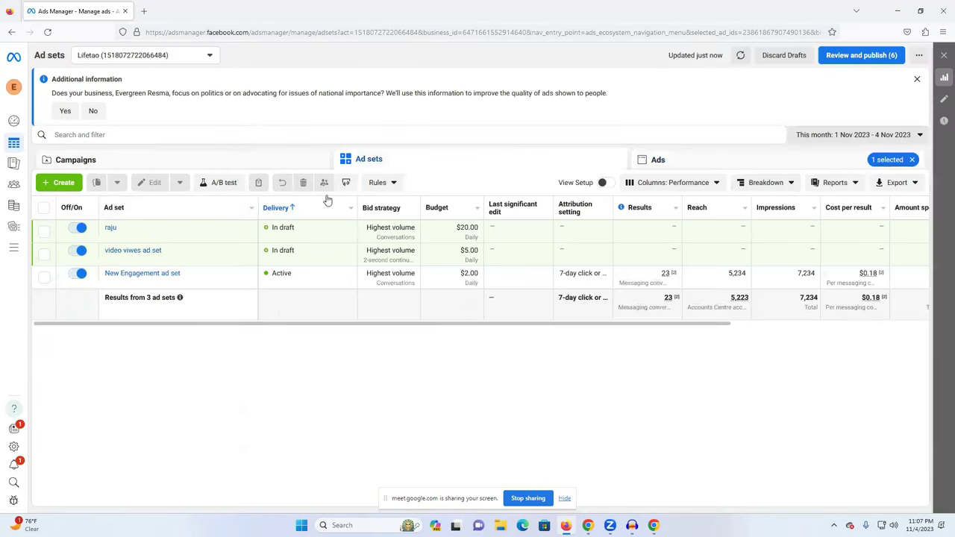
double_click(449, 166)
Try adding to the life tab video viwes ads campaign with name 'hhhhhhhhjgj', then close without creating.
click(63, 182)
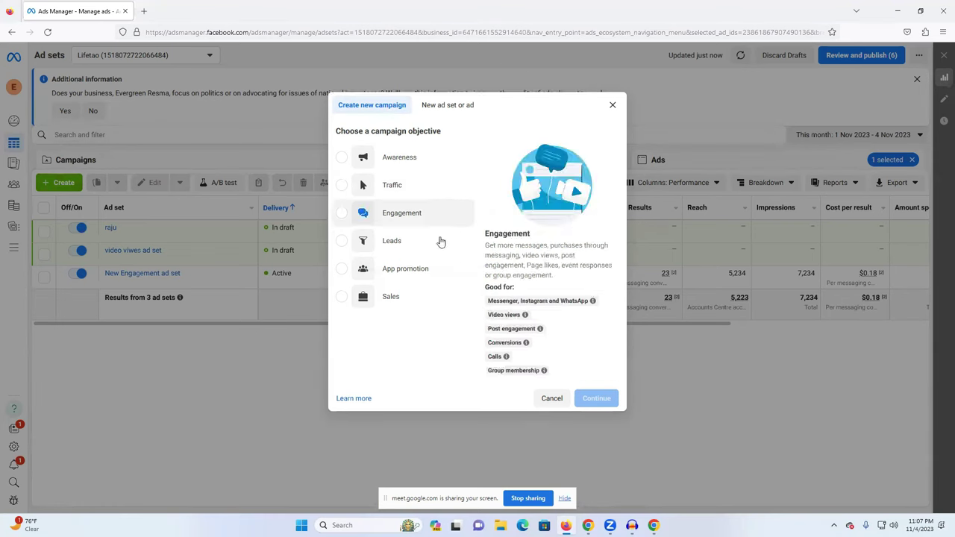
mouse_move(403, 306)
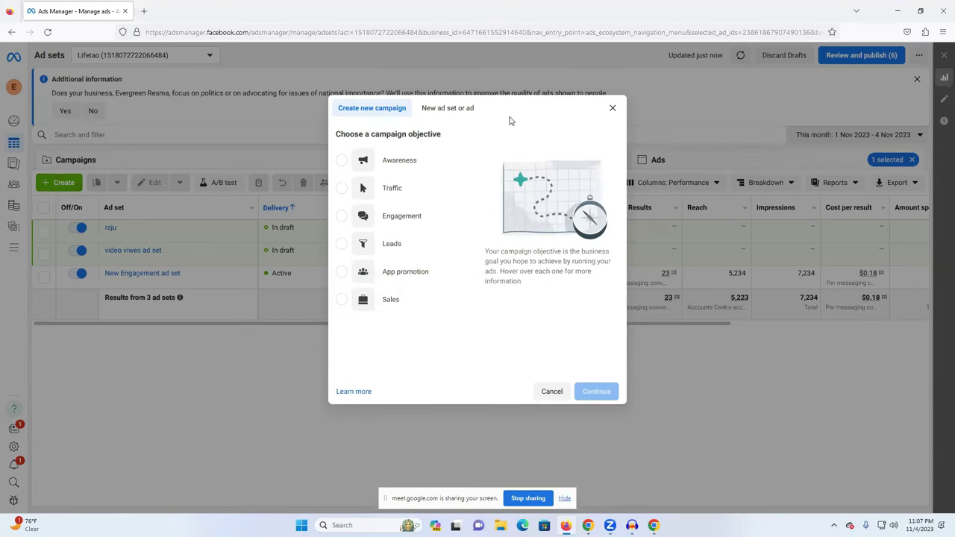
click(456, 108)
click(398, 216)
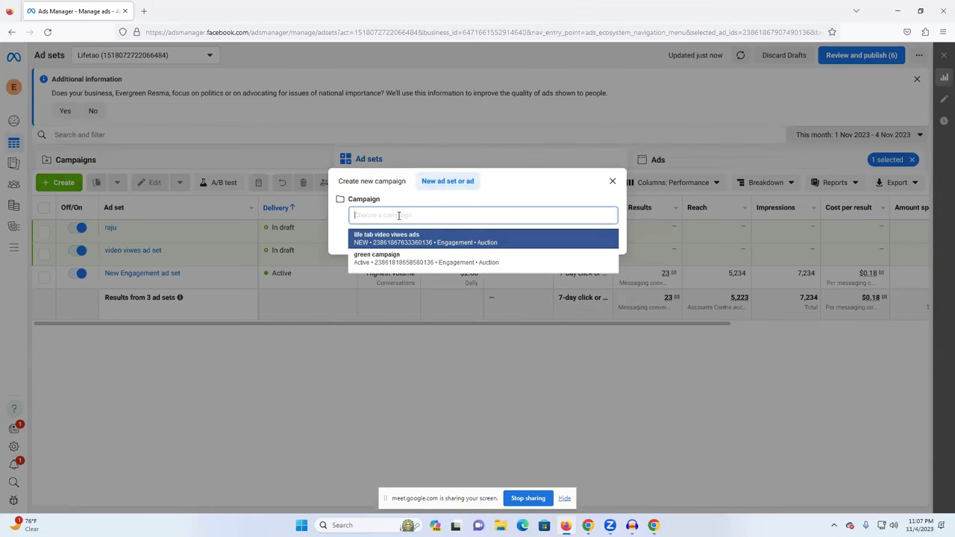
click(385, 235)
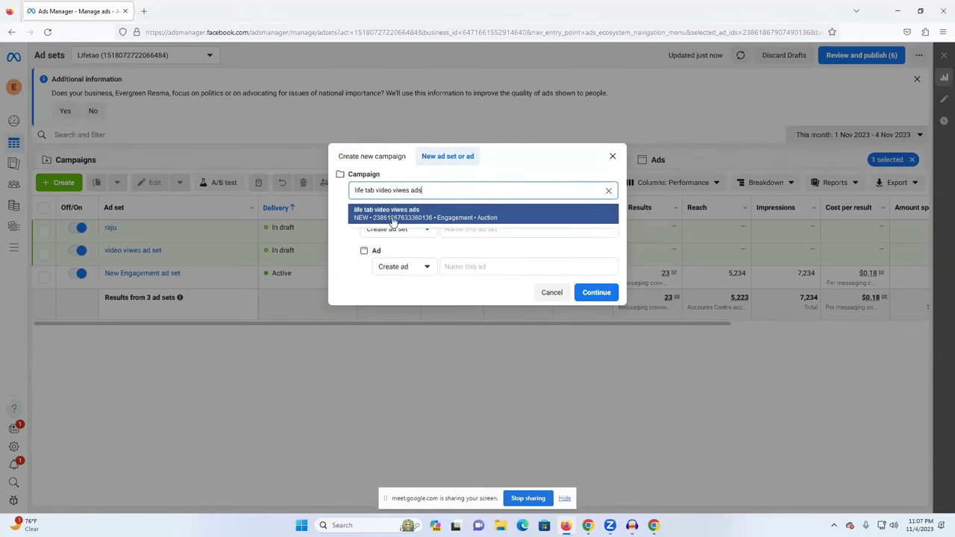
click(449, 253)
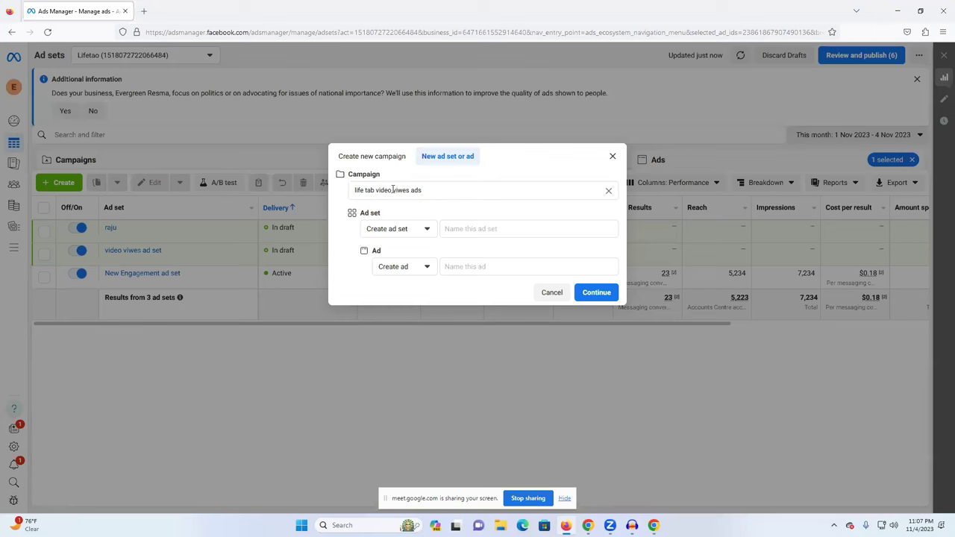
double_click(433, 190)
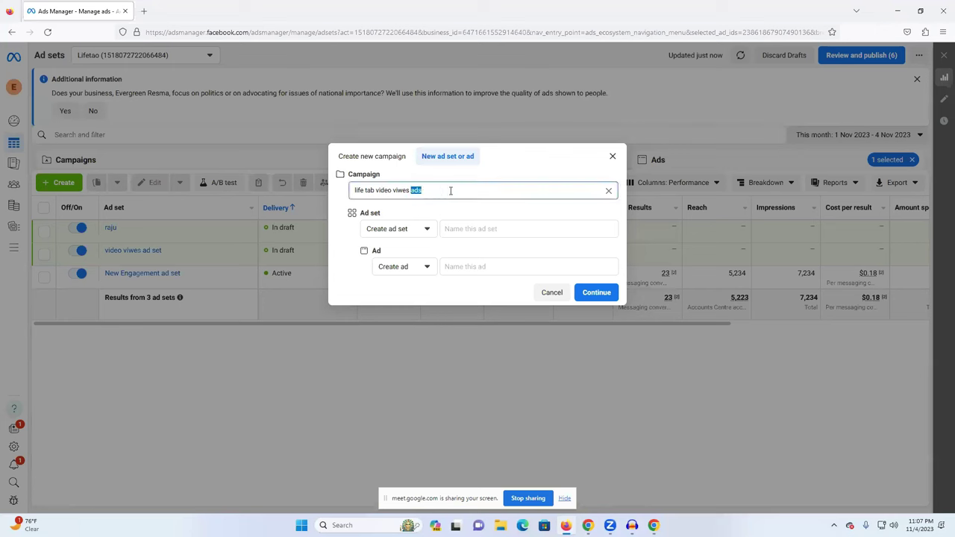
triple_click(449, 191)
text(hhhhhhhhjgj)
click(384, 187)
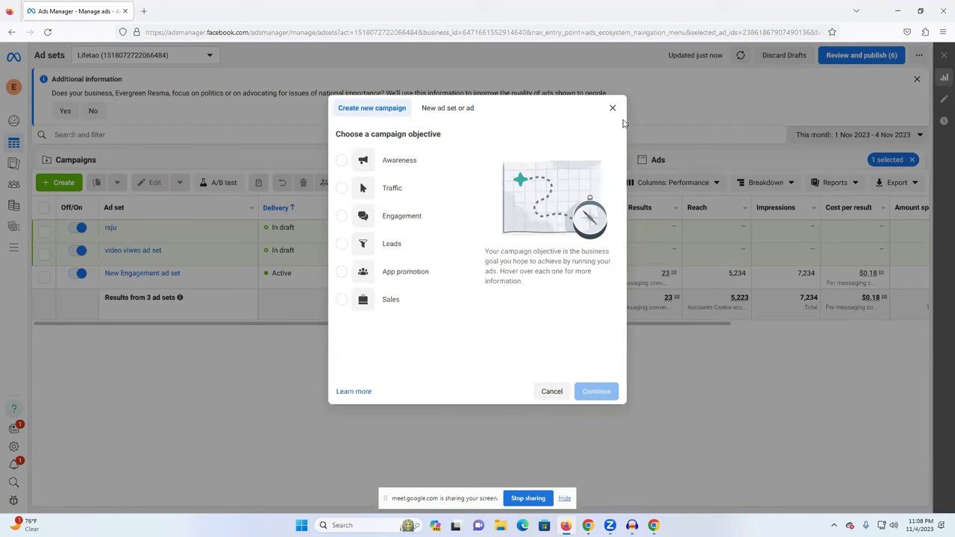
click(613, 110)
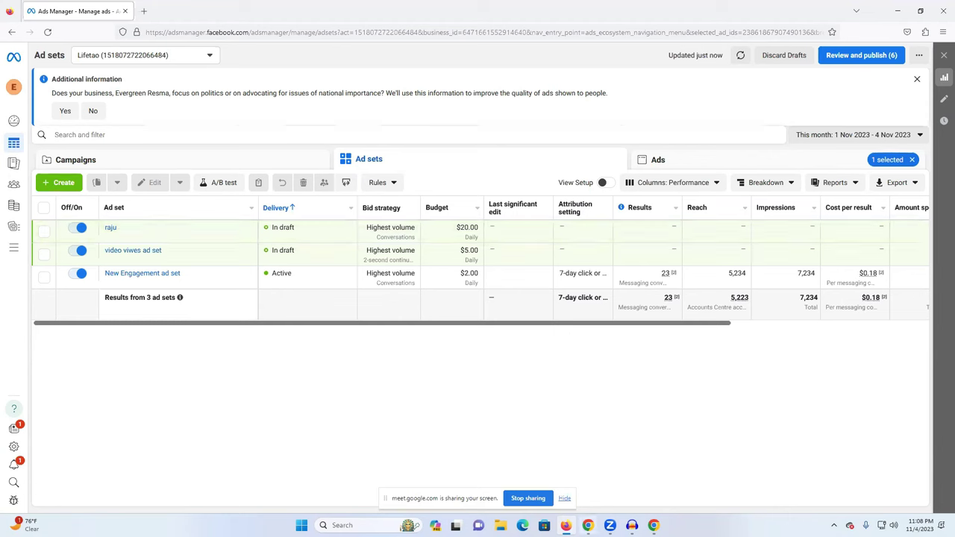
In the other Chrome window, open the Google Ads billing summary in a new tab.
mouse_move(588, 526)
click(586, 469)
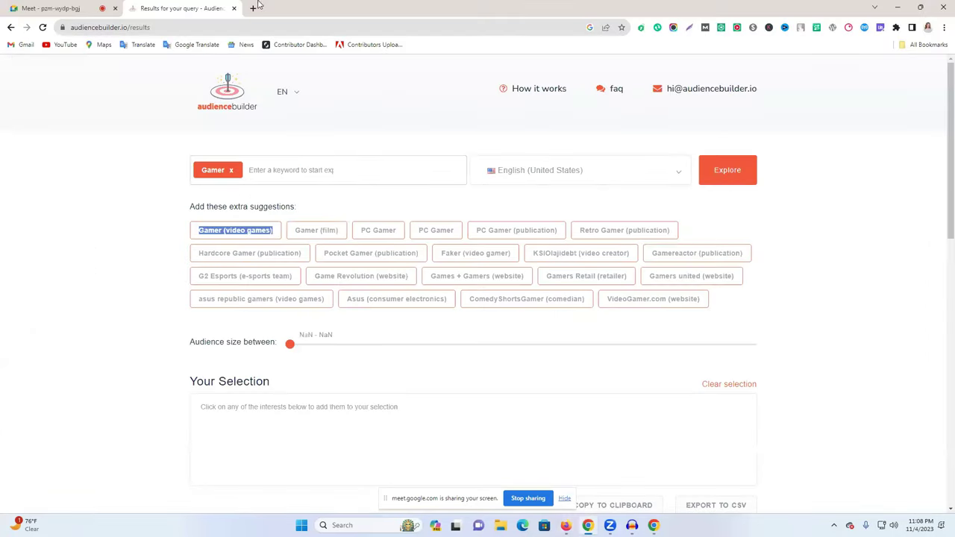
click(253, 9)
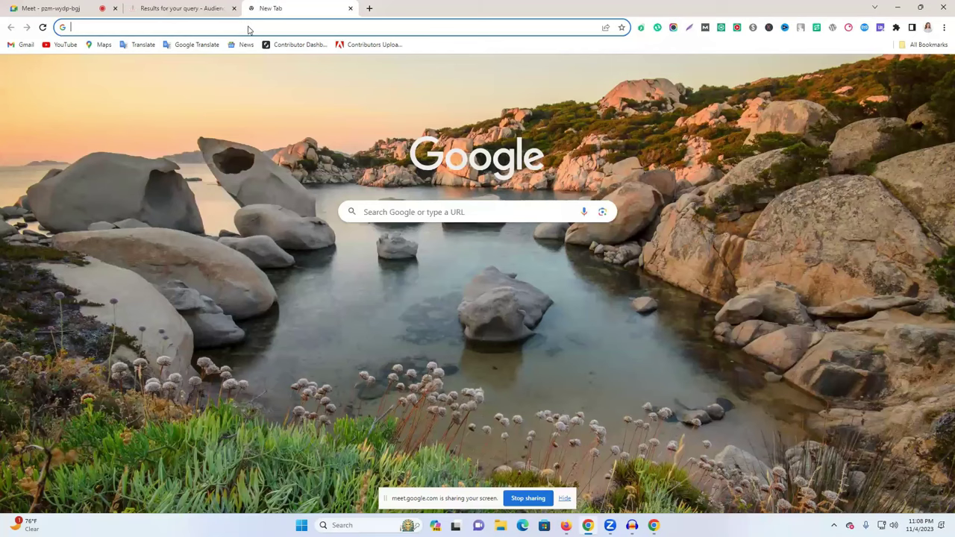
text(ad)
key(Return)
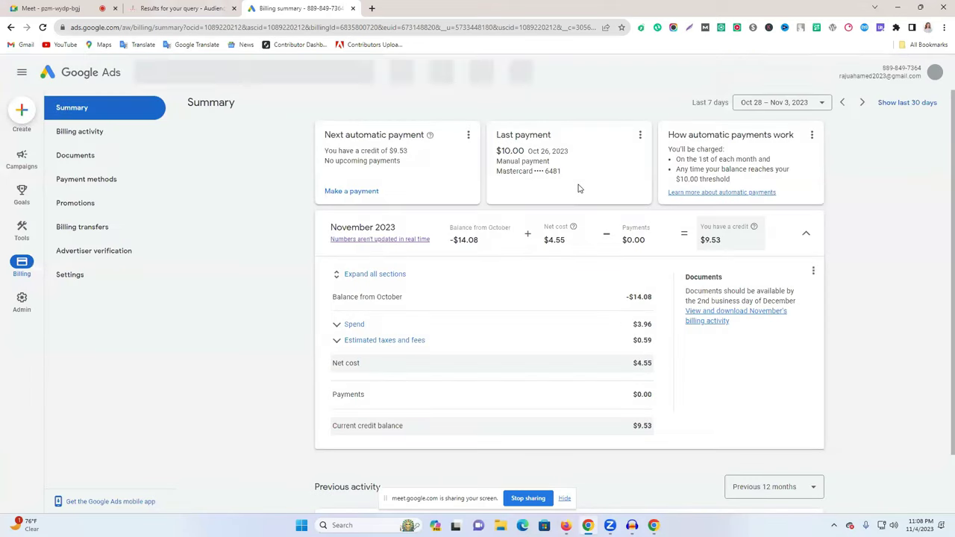
Switch to a different signed-in Google account from the profile list.
click(934, 73)
scroll(869, 328, down, 2)
scroll(872, 345, down, 1)
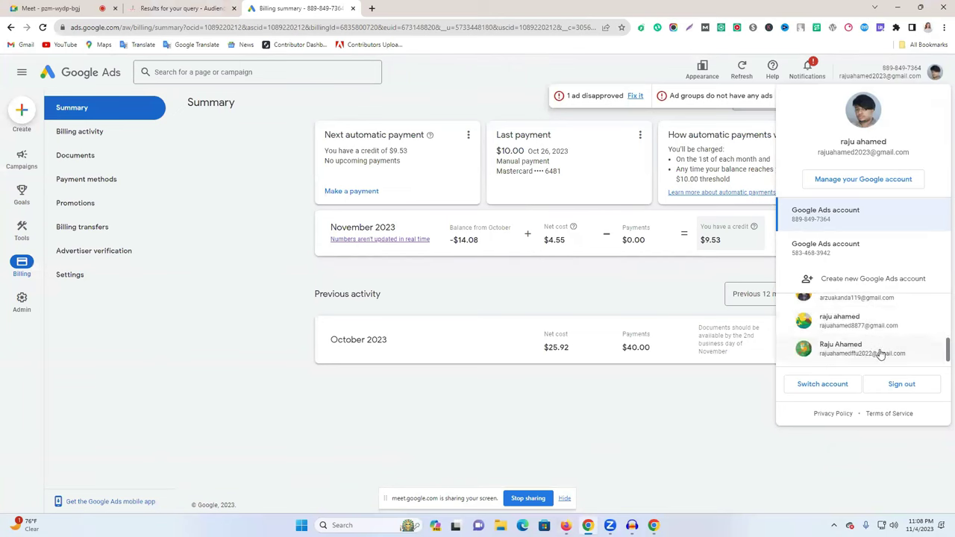
scroll(881, 353, up, 3)
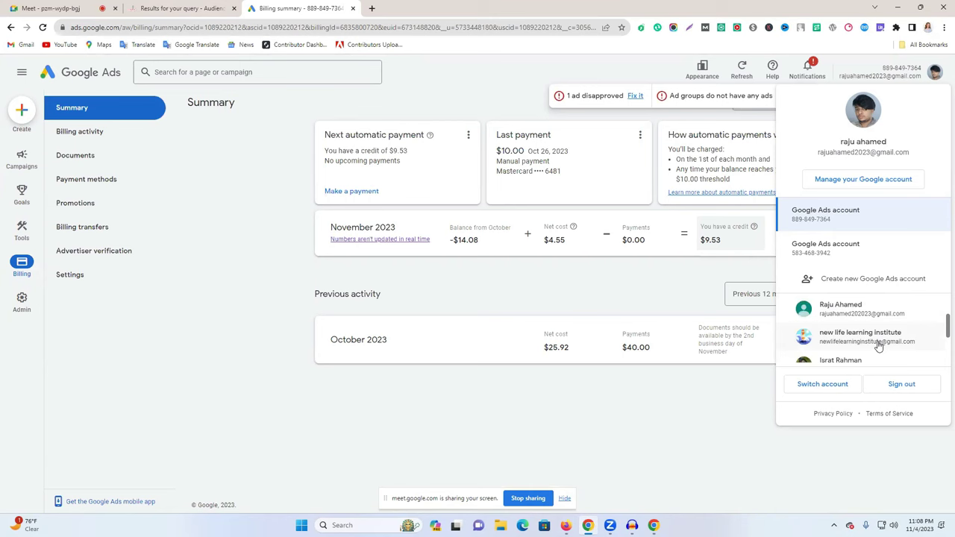
scroll(879, 345, up, 2)
scroll(879, 342, down, 2)
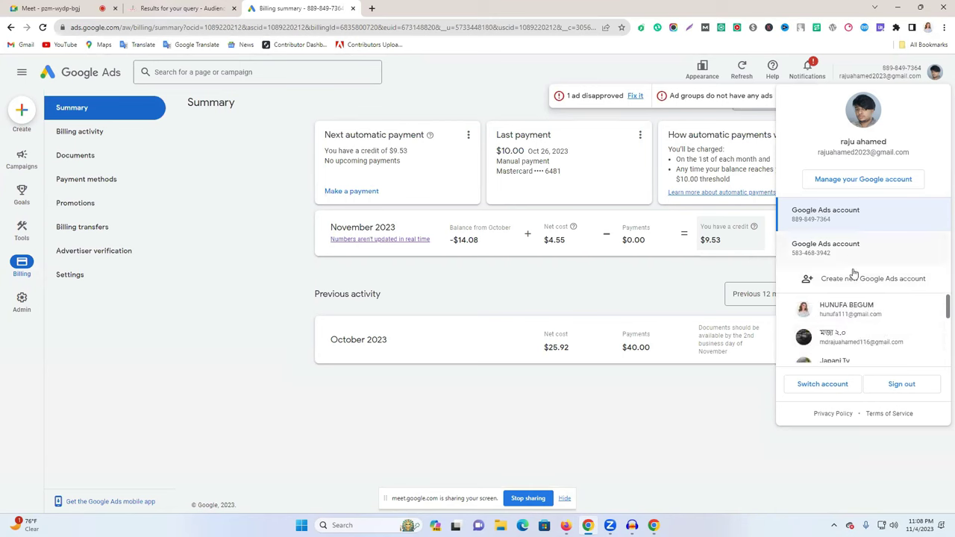
scroll(870, 341, up, 1)
scroll(869, 341, down, 3)
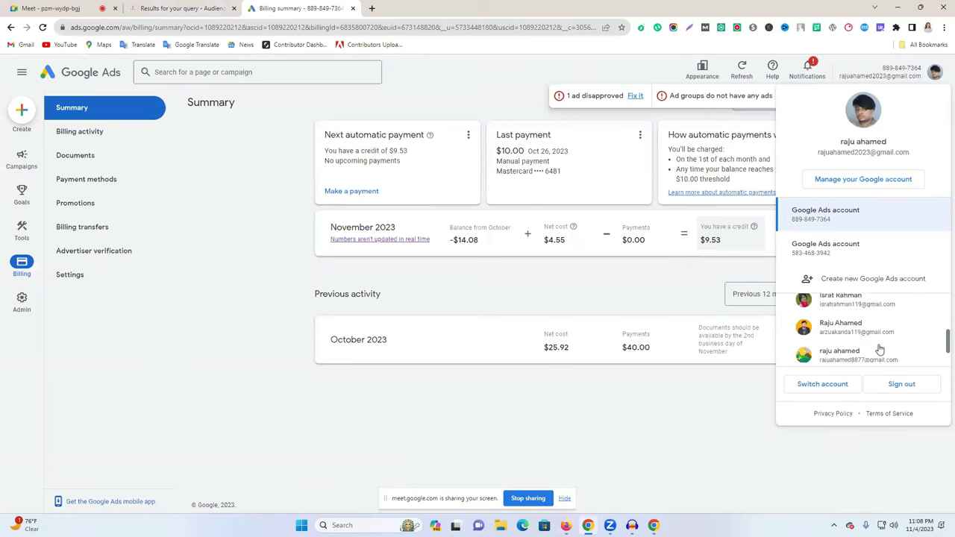
click(866, 355)
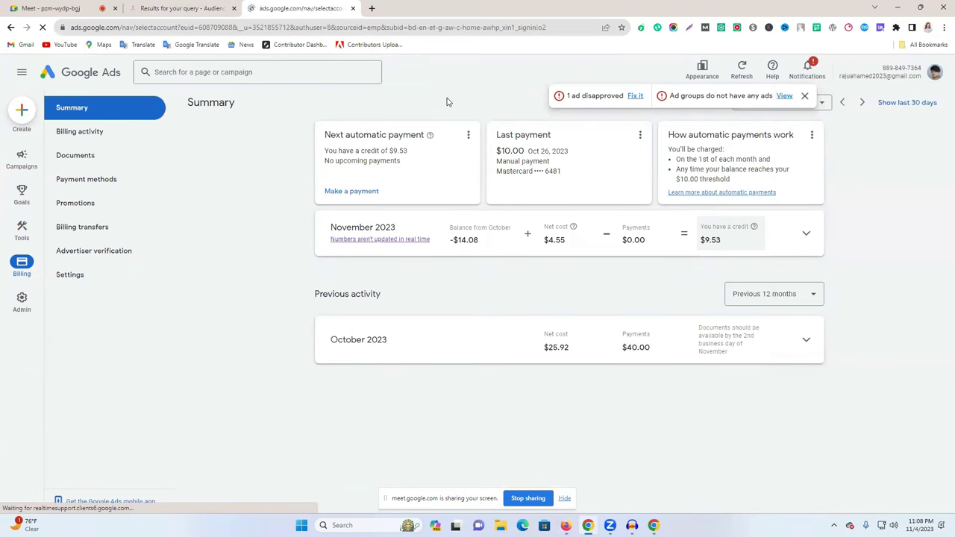
Advance the Video ads card and scroll through the account overview.
click(432, 313)
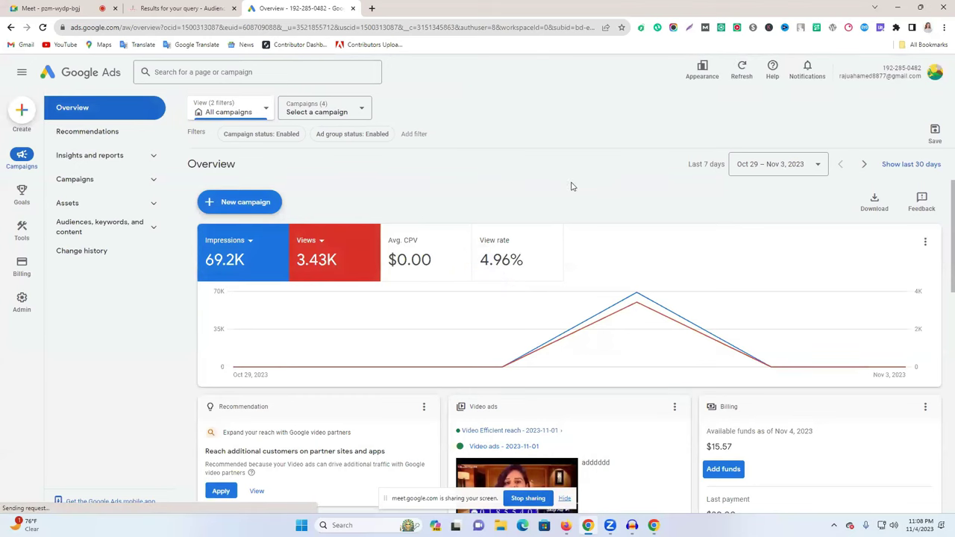
scroll(572, 186, down, 7)
scroll(734, 278, up, 3)
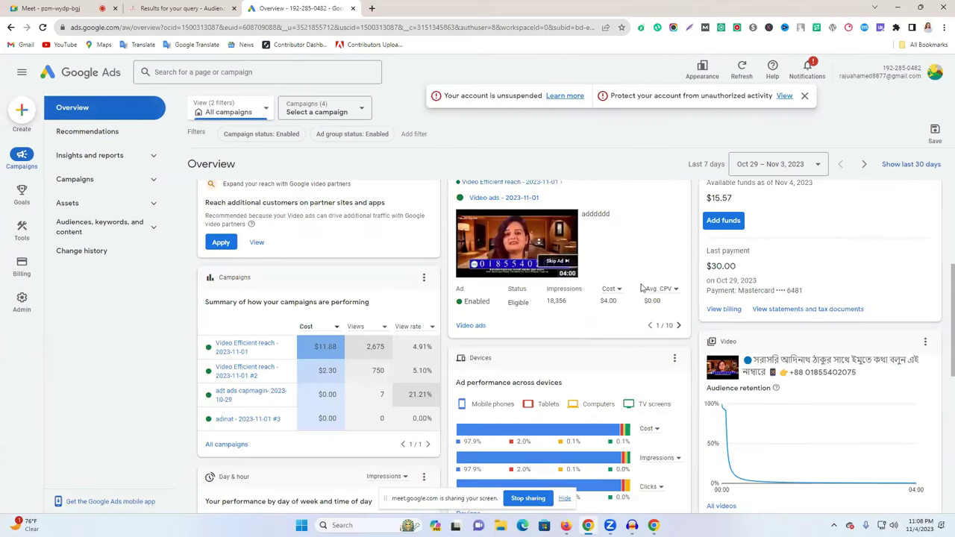
scroll(520, 283, up, 3)
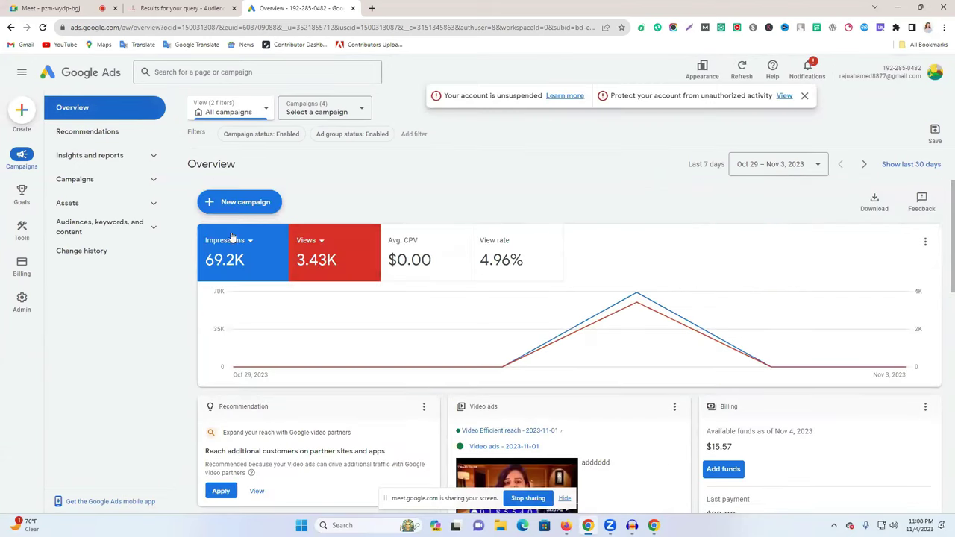
scroll(538, 229, down, 3)
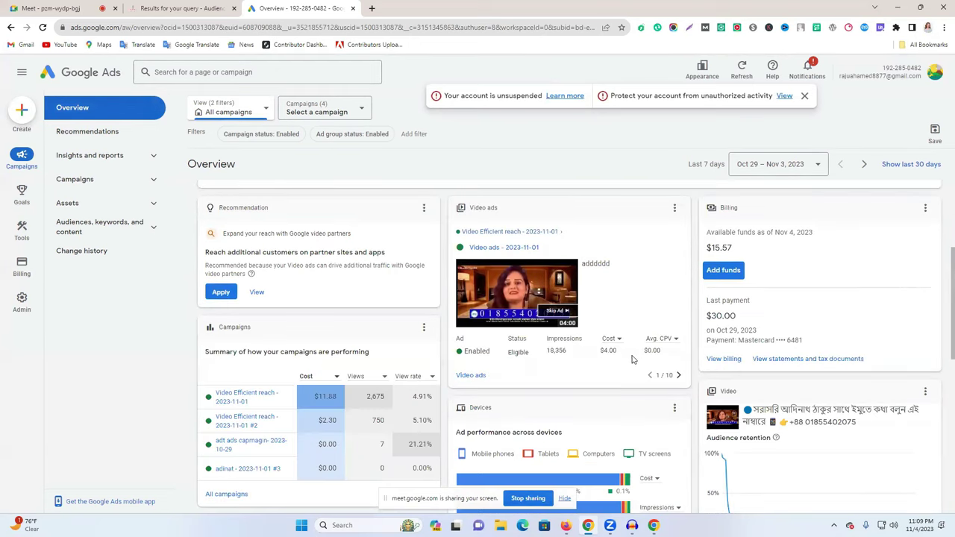
scroll(498, 354, up, 1)
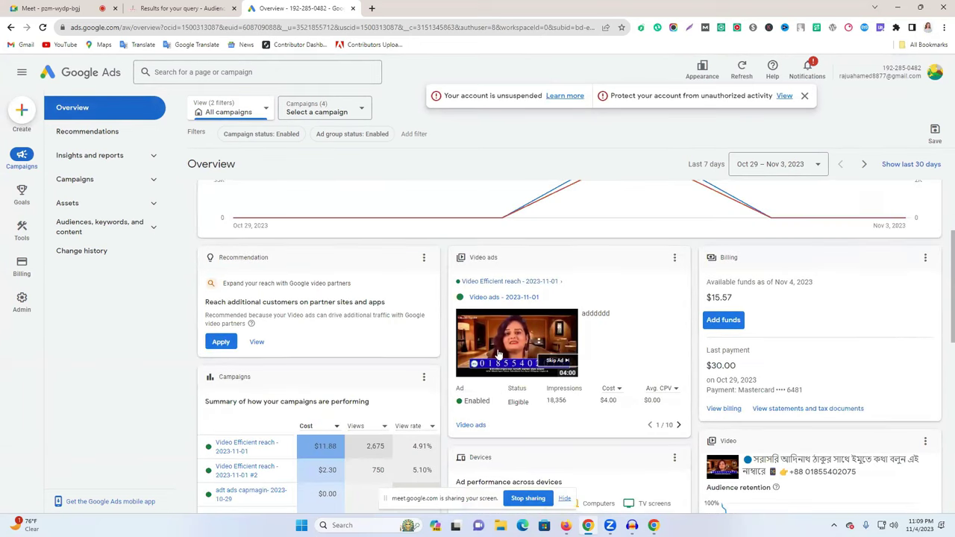
View the Video Efficient reach - 2023-11-01 #2 campaign and its ad group.
click(335, 112)
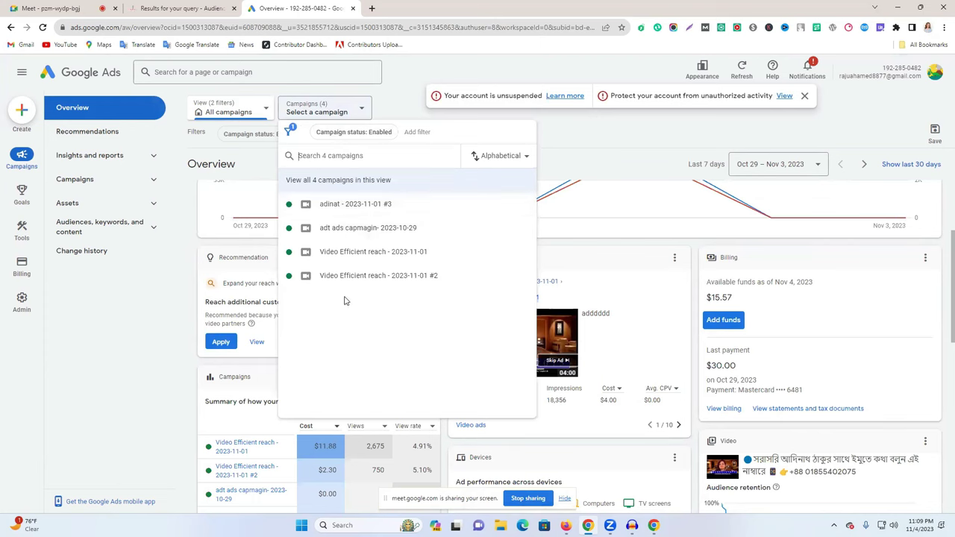
click(375, 275)
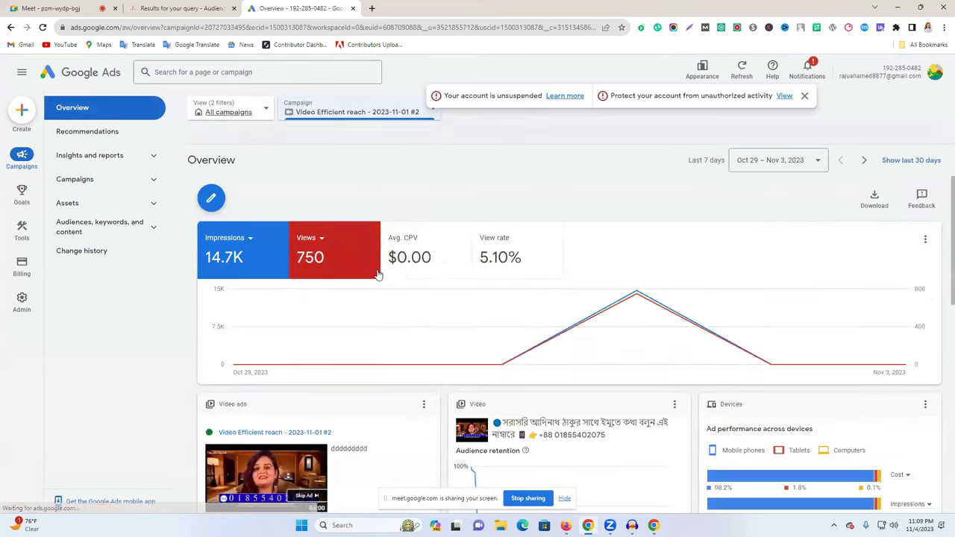
click(477, 113)
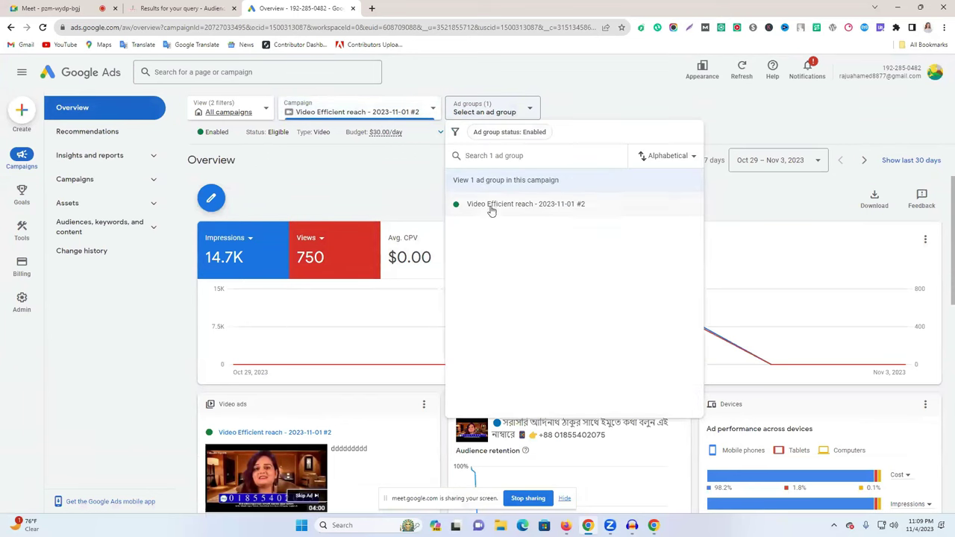
click(489, 203)
scroll(448, 336, down, 5)
scroll(418, 373, up, 3)
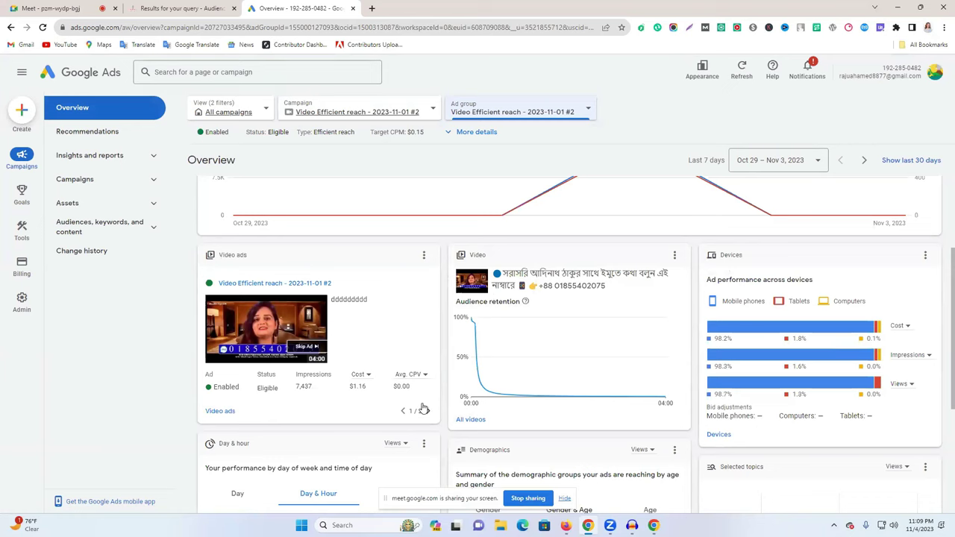
scroll(400, 361, up, 2)
Open the adinat - 2023-11-01 #3 campaign, page to its last video ad, and show the Create menu.
click(379, 111)
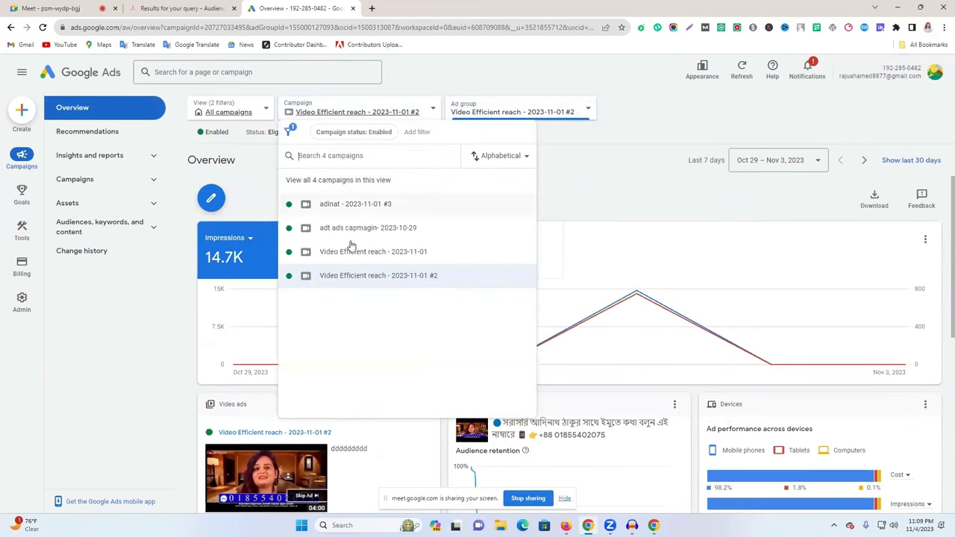
click(372, 201)
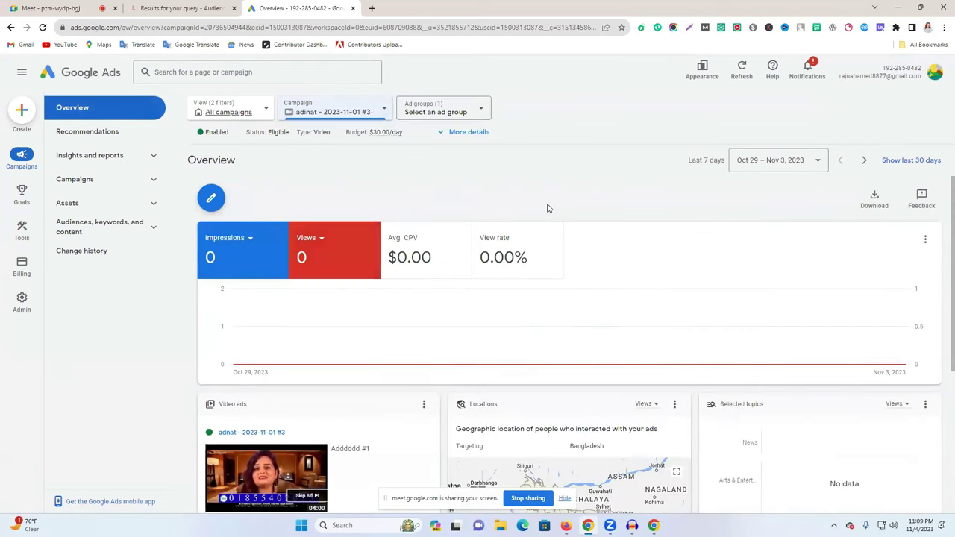
scroll(393, 258, down, 3)
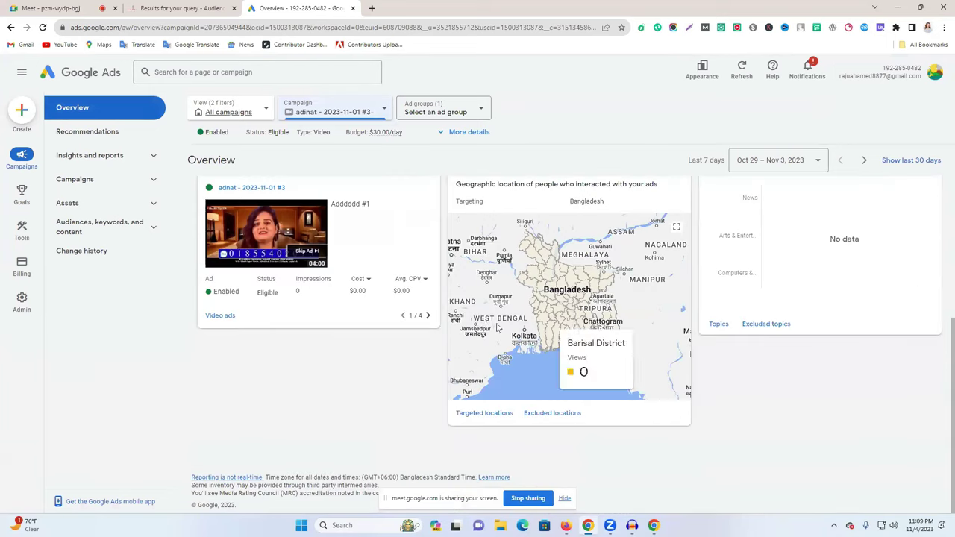
click(429, 316)
click(429, 316)
click(429, 316)
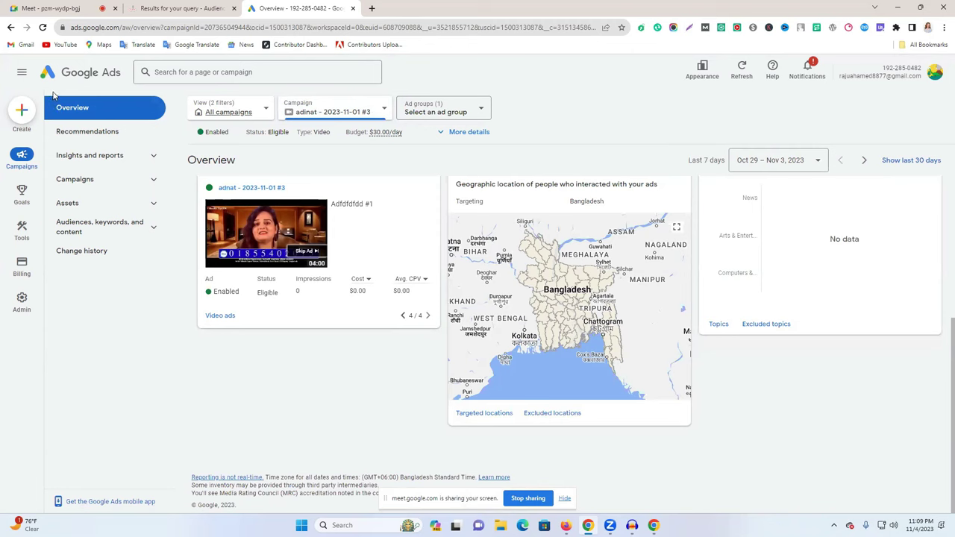
click(21, 111)
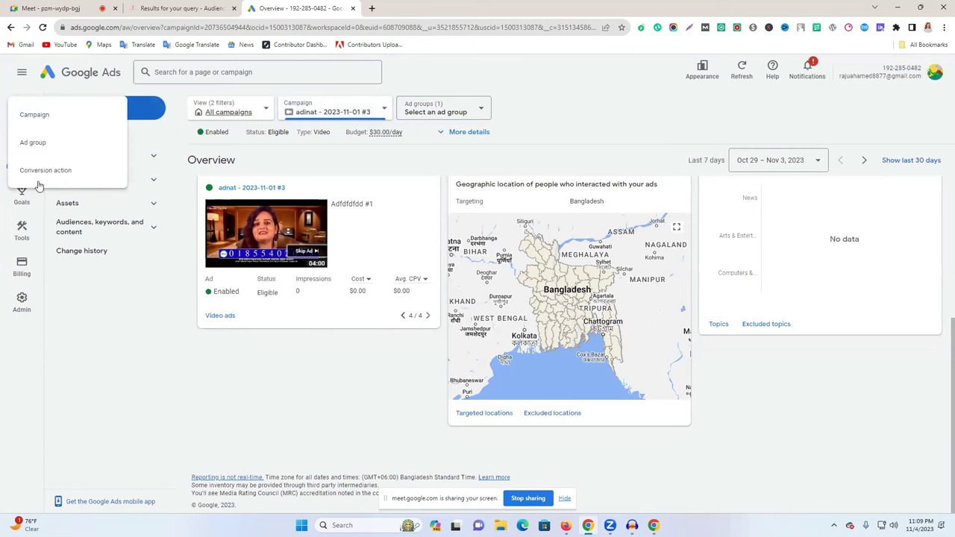
Create a Brand awareness and reach video campaign and go to the ad group's YouTube video field.
click(61, 125)
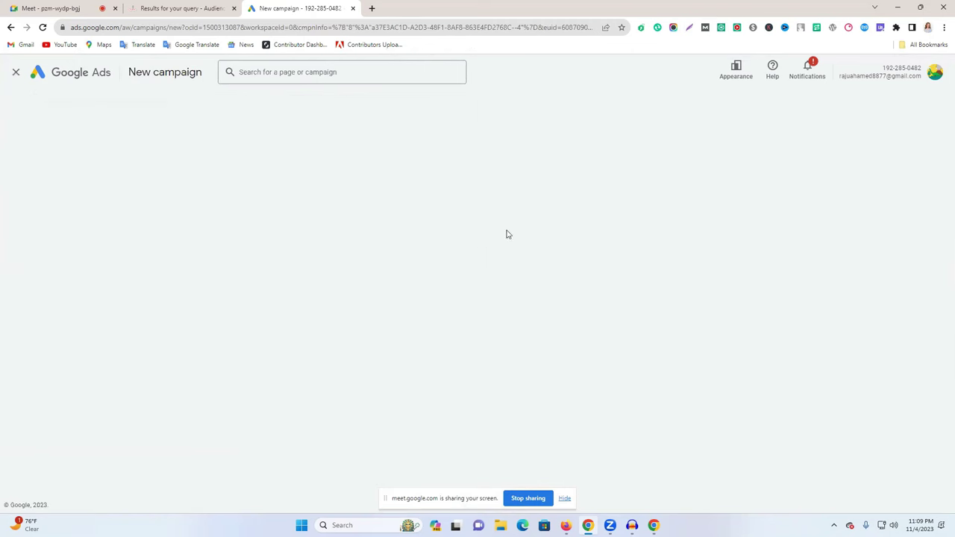
click(260, 358)
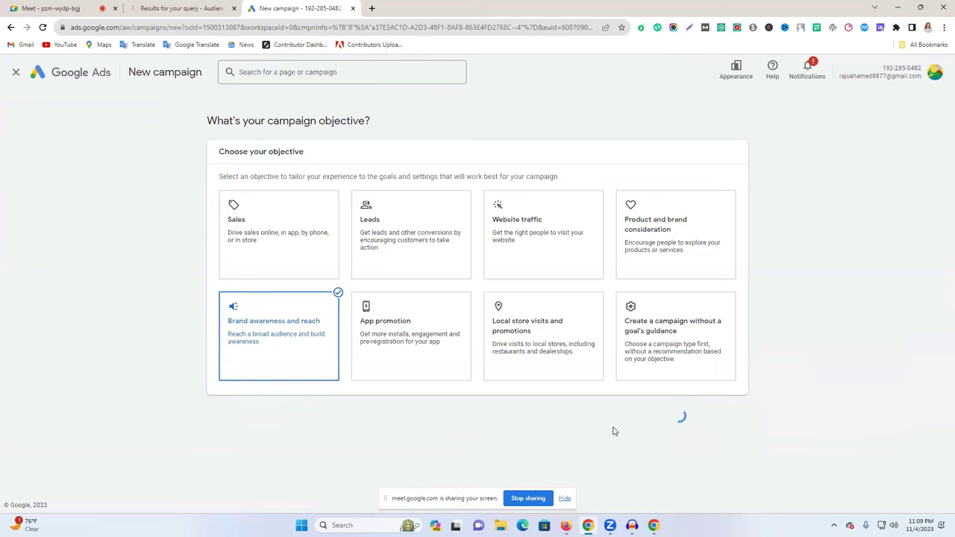
scroll(678, 464, down, 5)
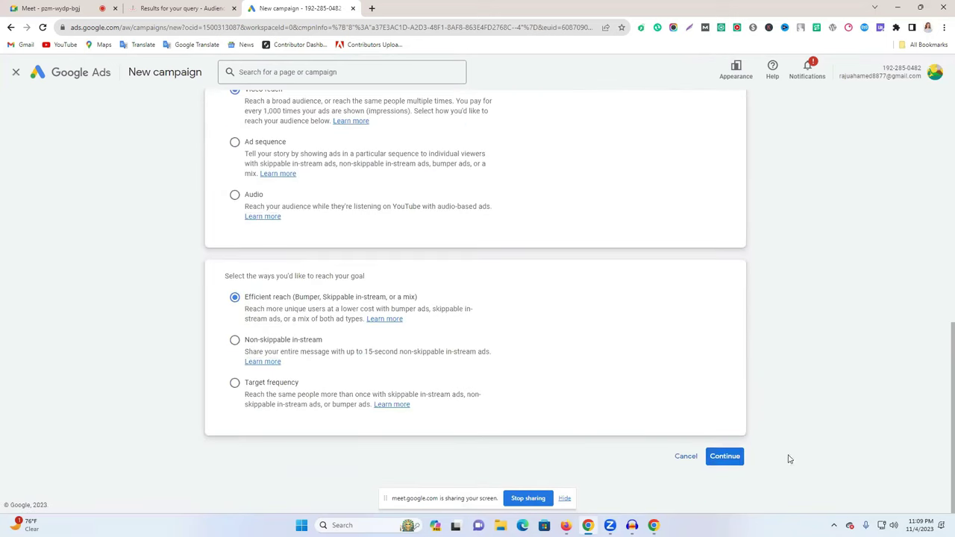
click(742, 456)
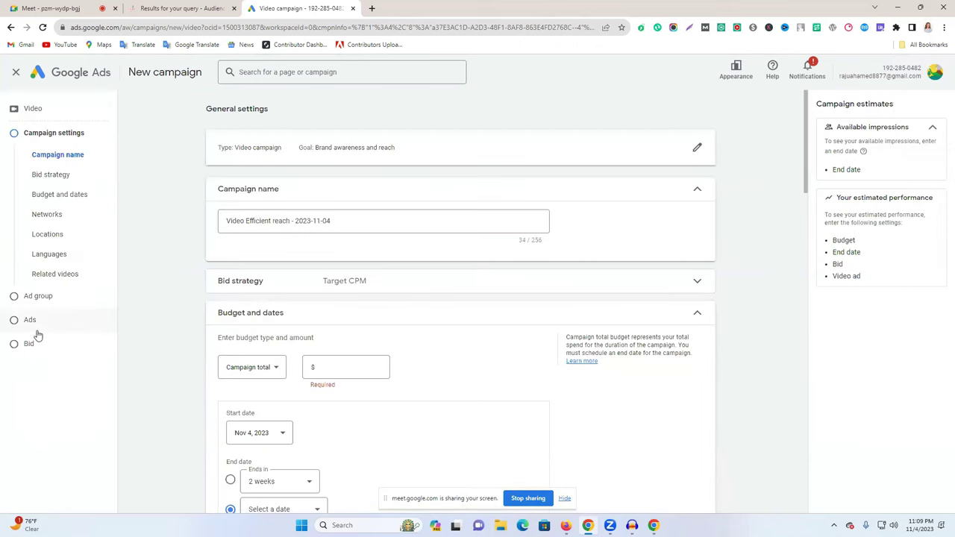
click(55, 297)
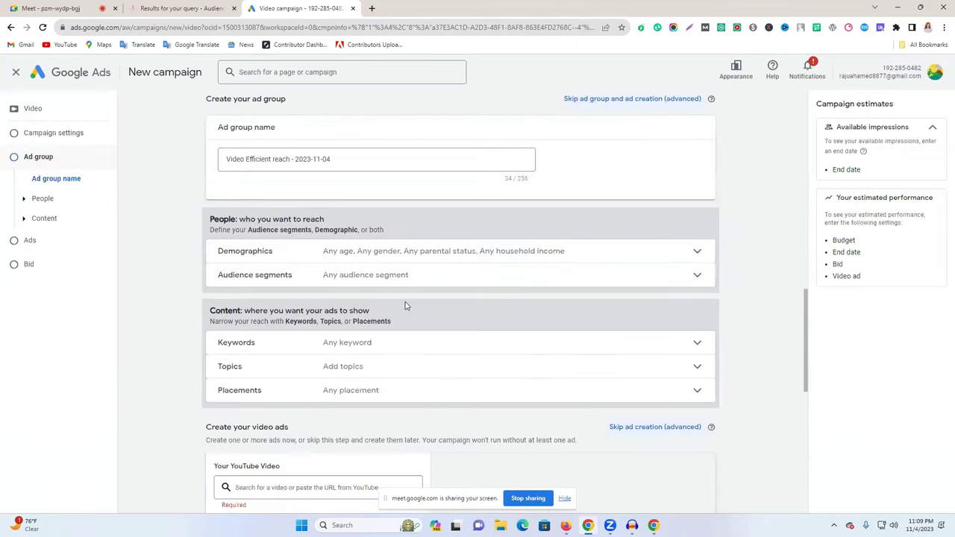
click(285, 239)
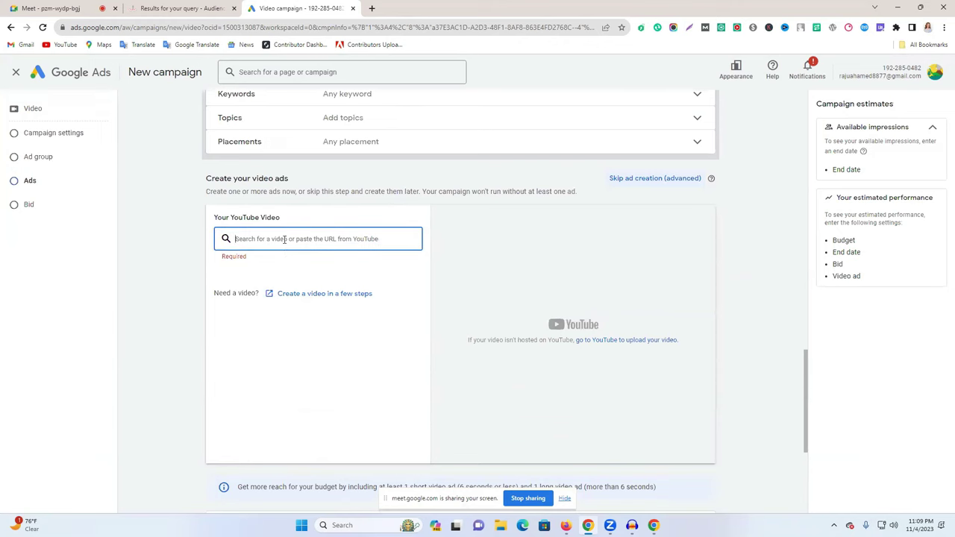
Copy the Gopal Bhar Double Gopal episode's YouTube URL and paste it into the ad's video field.
click(371, 8)
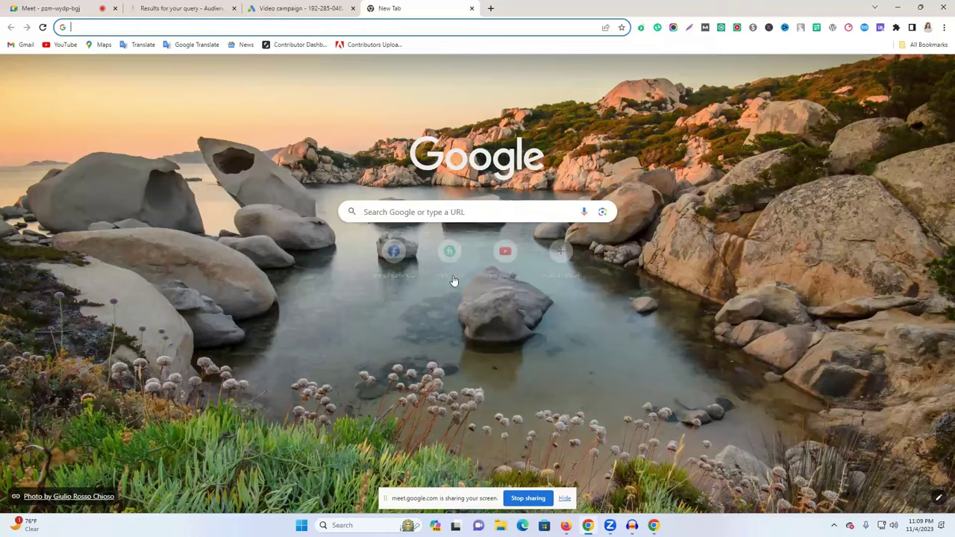
text(youtube.com)
key(Return)
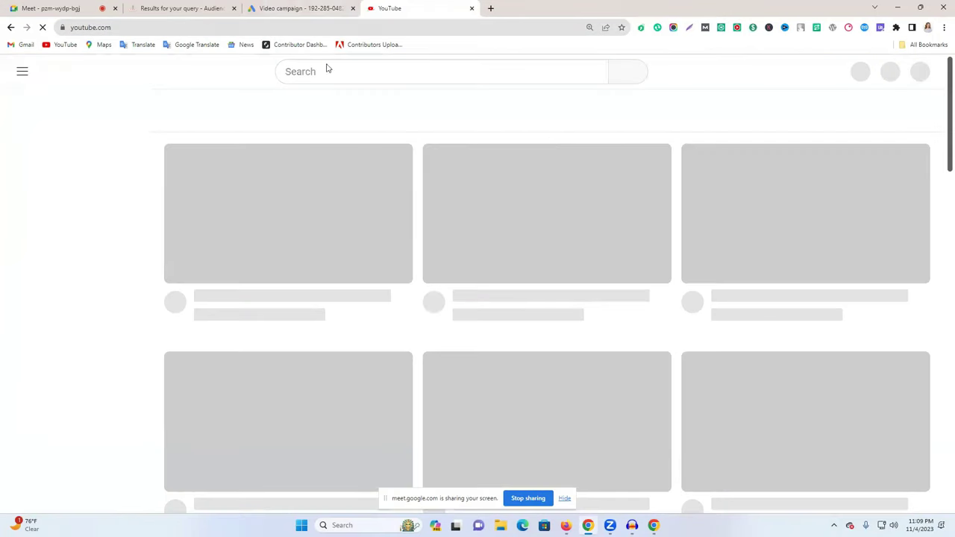
scroll(385, 316, down, 2)
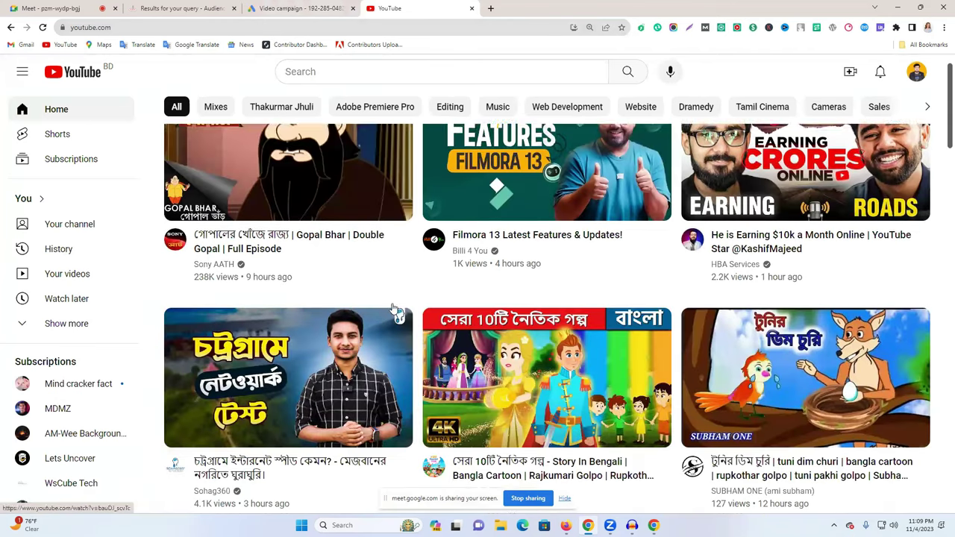
mouse_move(403, 205)
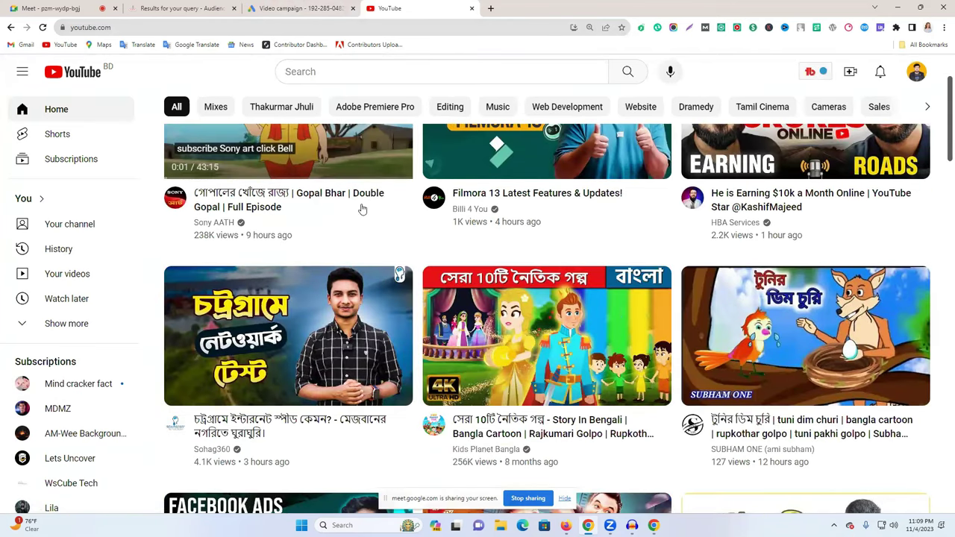
click(332, 194)
right_click(243, 28)
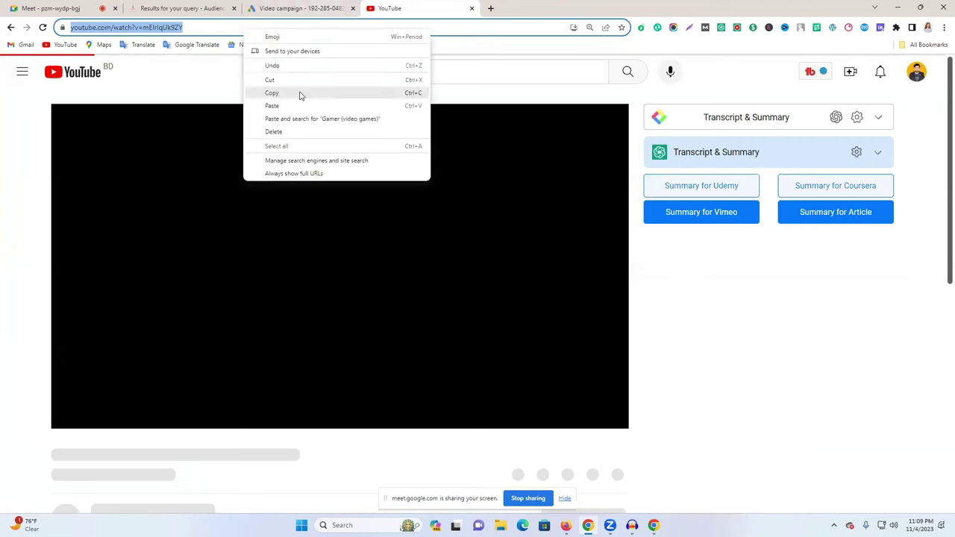
click(327, 281)
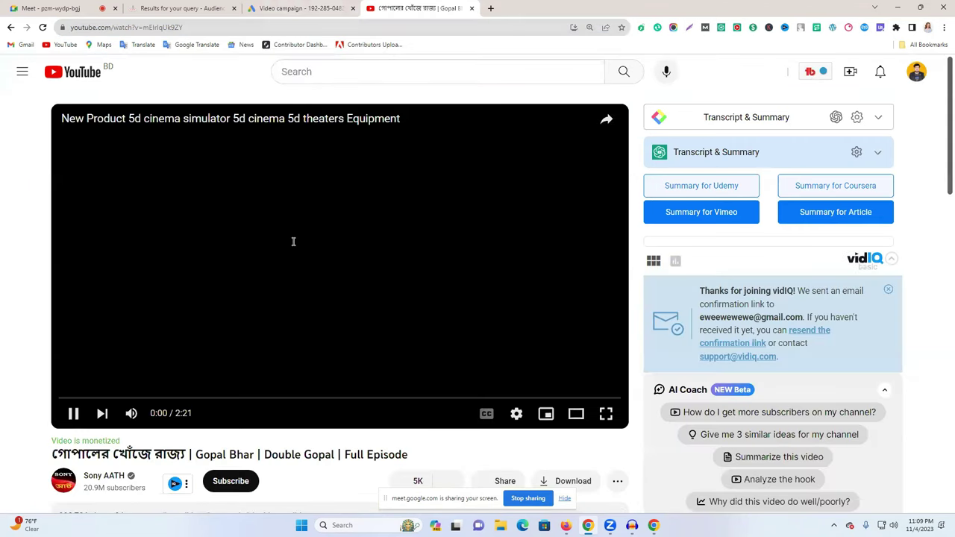
key(ctrl+shift+Tab)
key(ctrl+v)
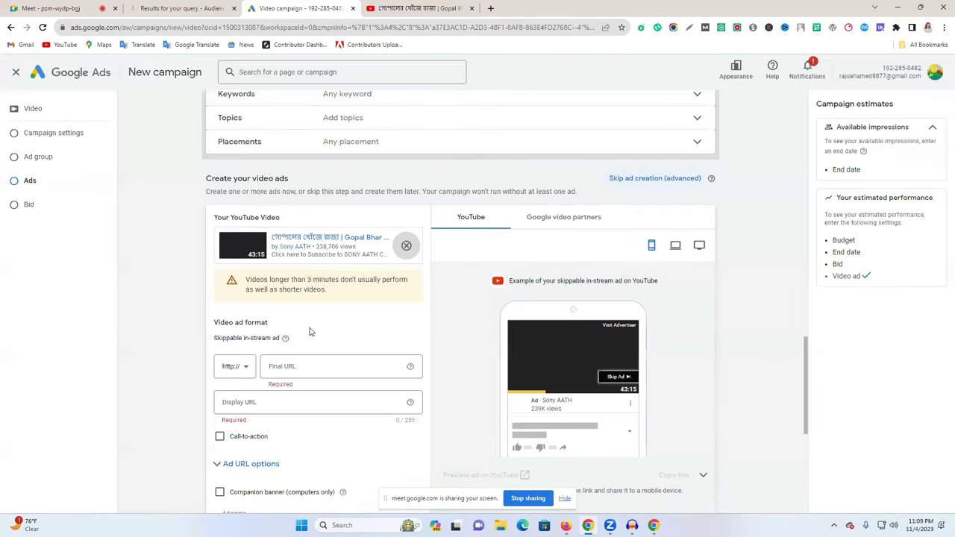
Use the video link as the final URL and rename the ad to 3333d #1.
scroll(311, 332, down, 1)
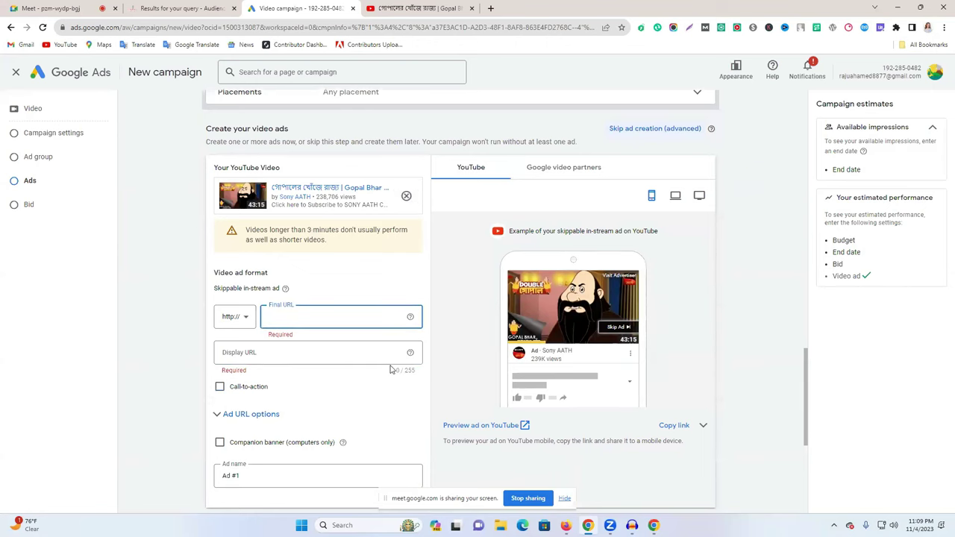
text(www.youtube.com/watch?v=mElrIUk9ZY)
scroll(336, 351, down, 2)
click(242, 326)
drag(224, 326, 257, 326)
text(3333)
click(534, 354)
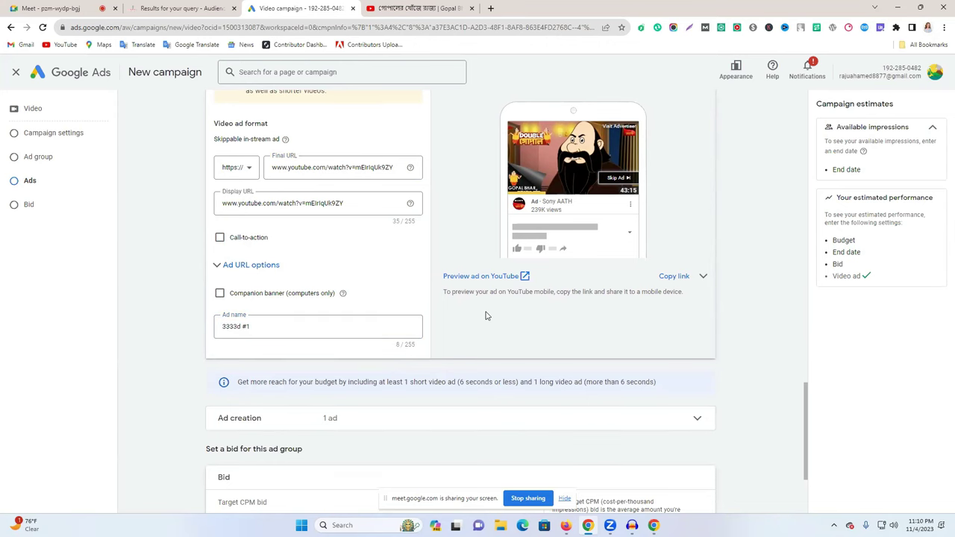
Set the Target CPM bid to $0.20.
scroll(486, 315, up, 3)
scroll(486, 316, down, 5)
click(291, 388)
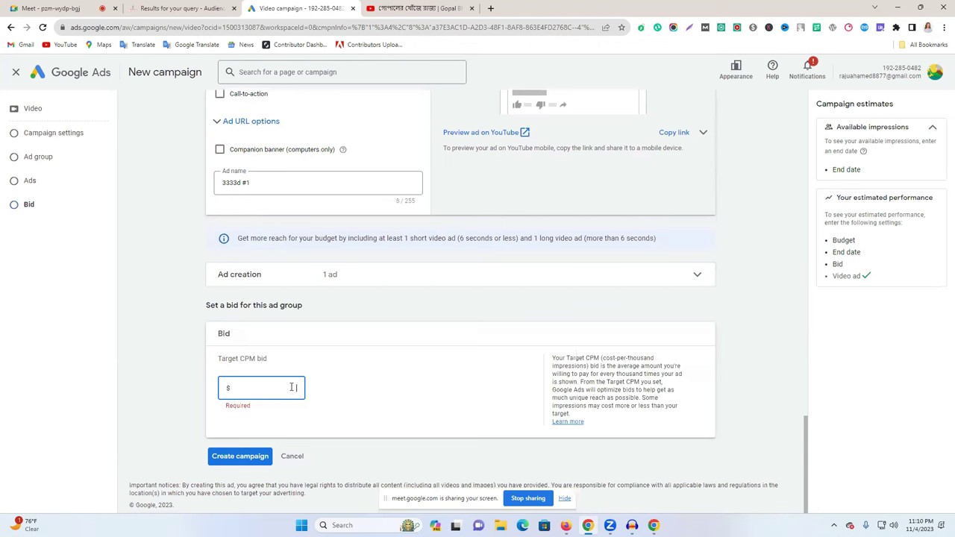
click(395, 389)
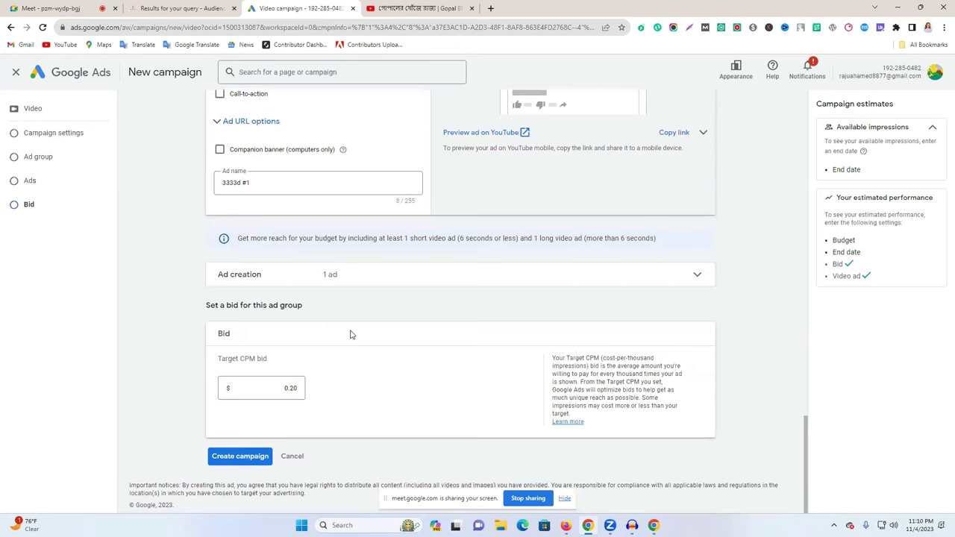
key(ctrl+Tab)
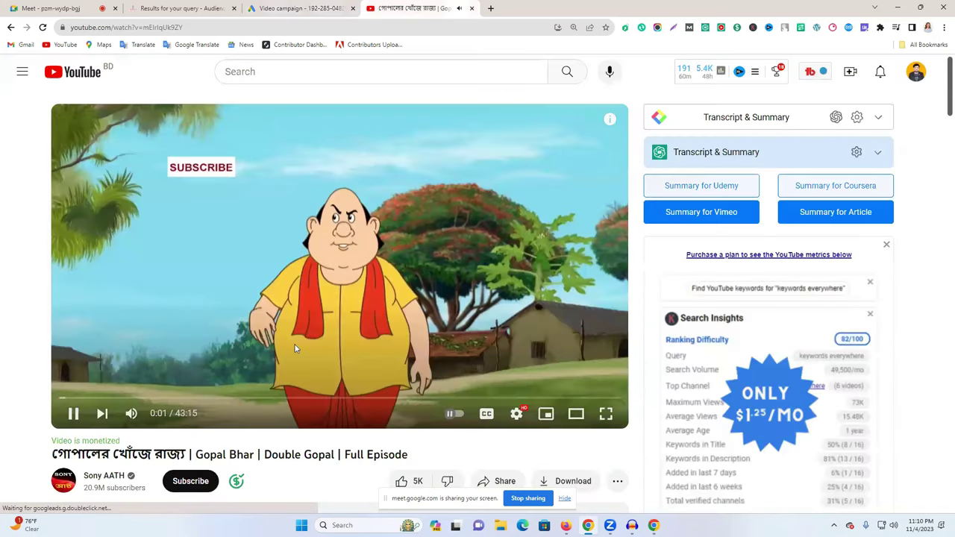
Add a second video ad using the Gopal Bhar video link as its final URL.
key(ctrl+shift+Tab)
click(403, 279)
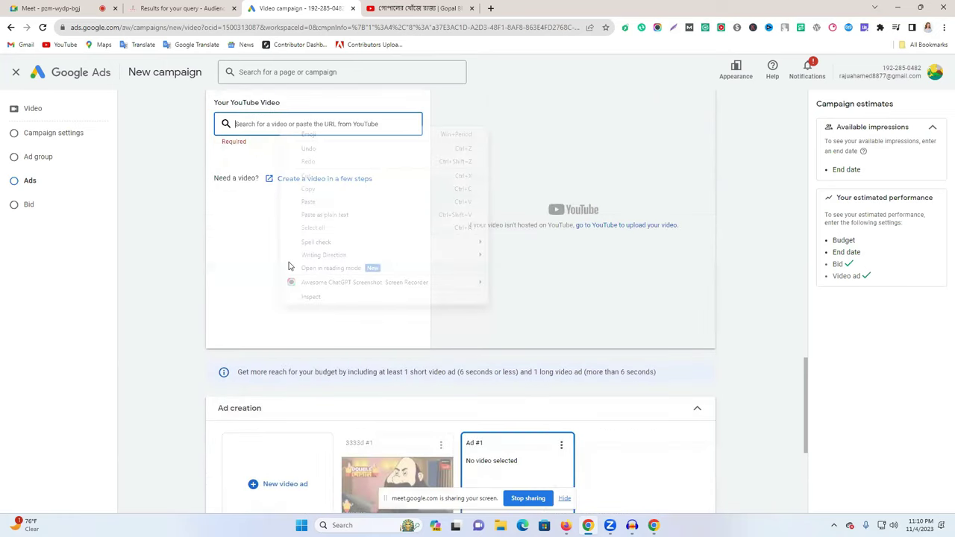
click(313, 252)
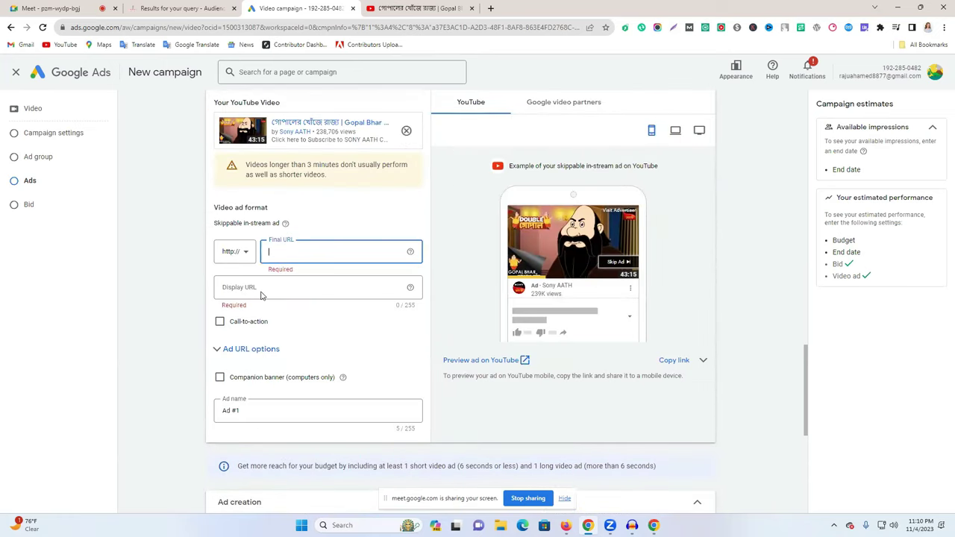
key(ctrl+v)
click(261, 291)
key(ctrl+v)
click(333, 328)
scroll(283, 298, down, 2)
Rename the second ad to Artrtd #1.
click(228, 262)
text(rtrt)
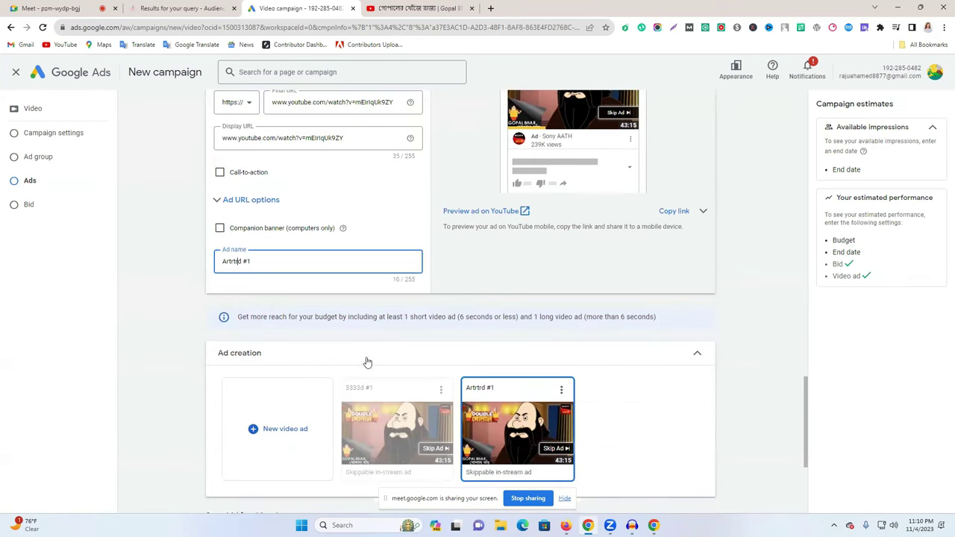
scroll(368, 363, down, 1)
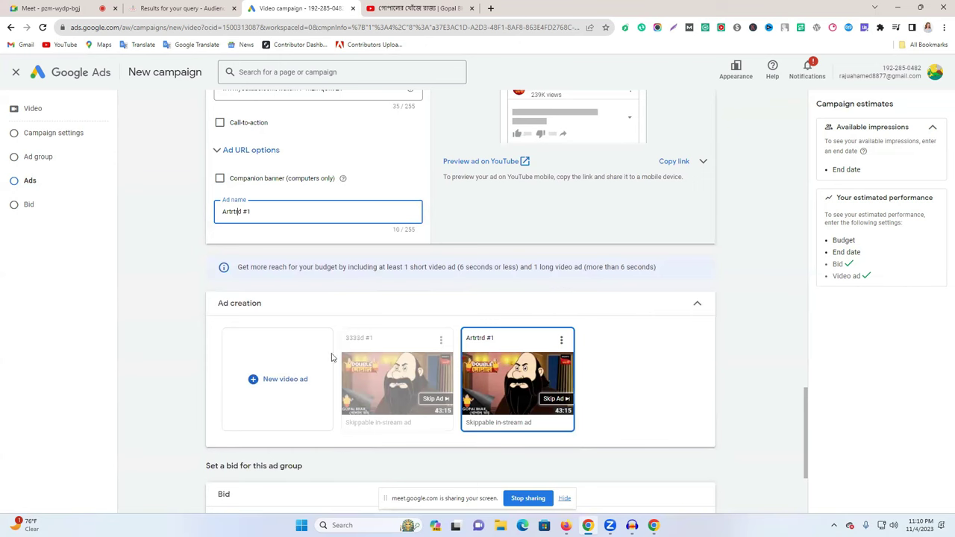
scroll(461, 299, up, 5)
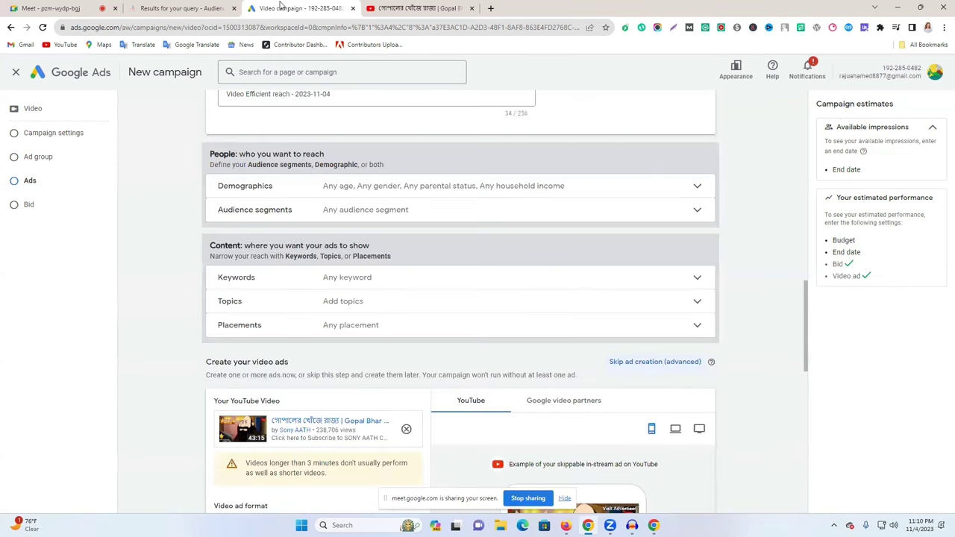
key(ctrl+shift+Tab)
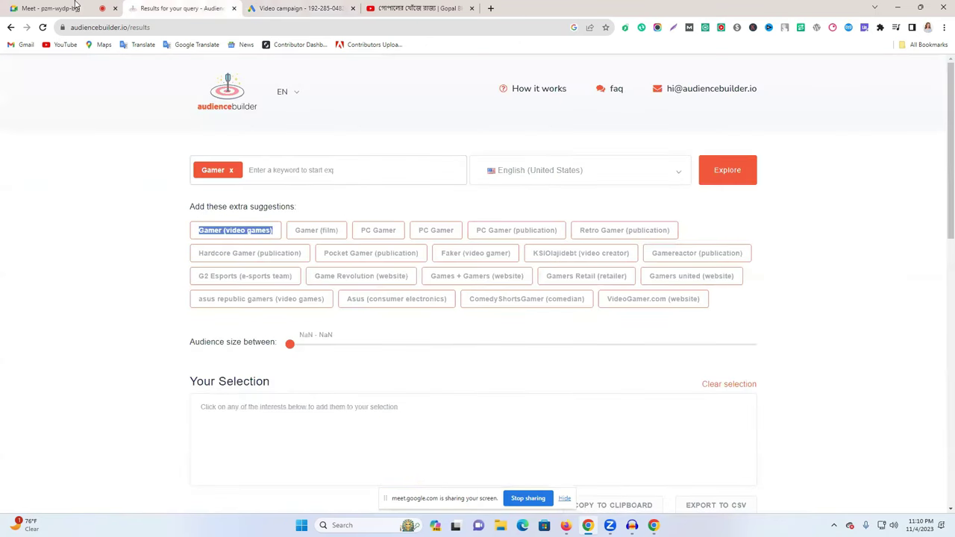
Glance at the Meet and YouTube tabs, then return to the Video Efficient reach - 2023-11-04 draft.
click(75, 6)
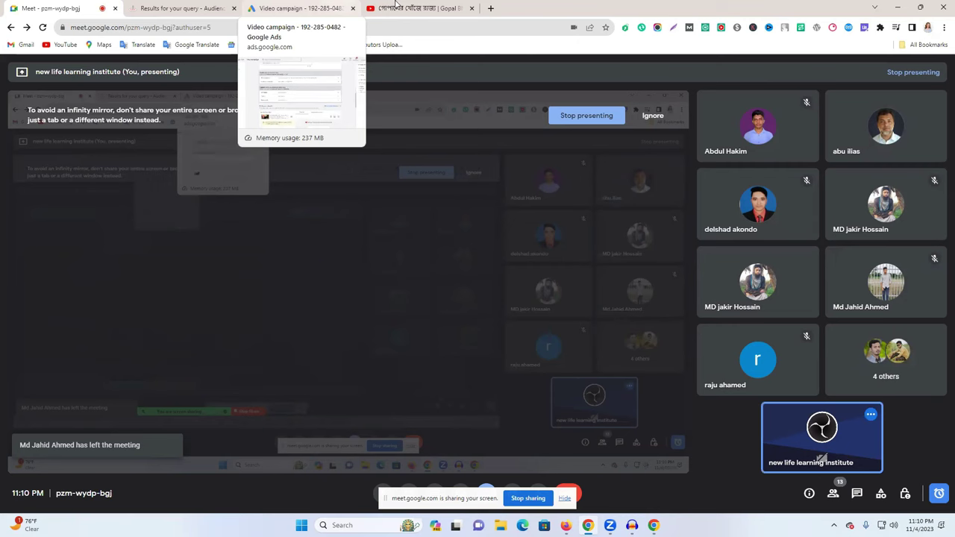
click(429, 9)
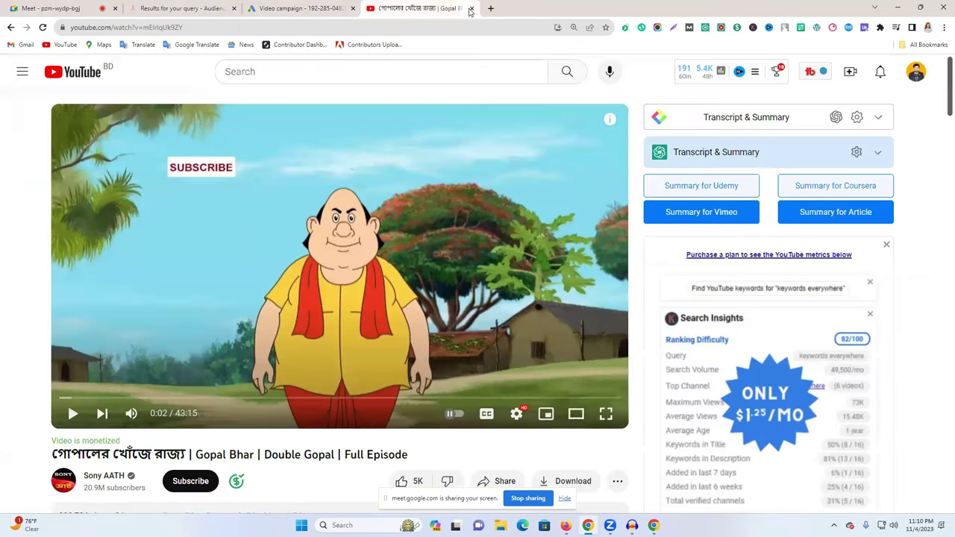
key(ctrl+shift+Tab)
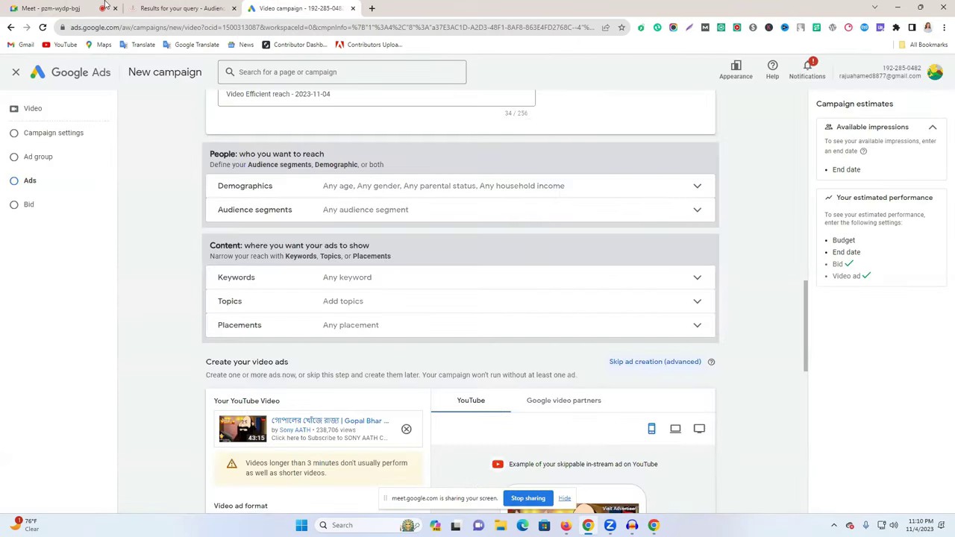